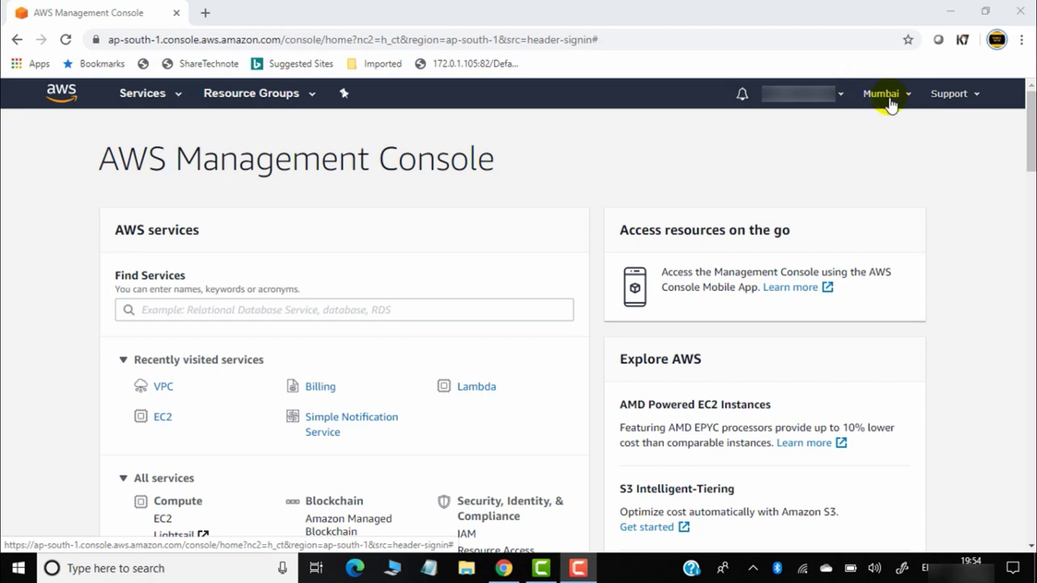
Open the list of VPCs in the VPC service for the Mumbai region
{"action": "left_click", "coordinate": [884, 108]}
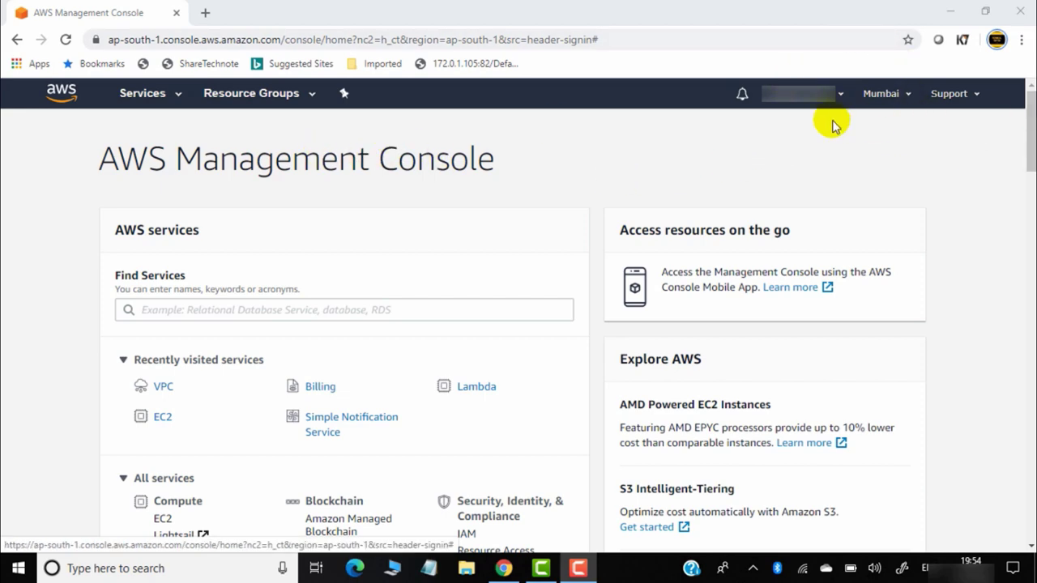
{"action": "left_click", "coordinate": [175, 100]}
{"action": "scroll", "coordinate": [290, 296], "scroll_direction": "down", "scroll_amount": 4}
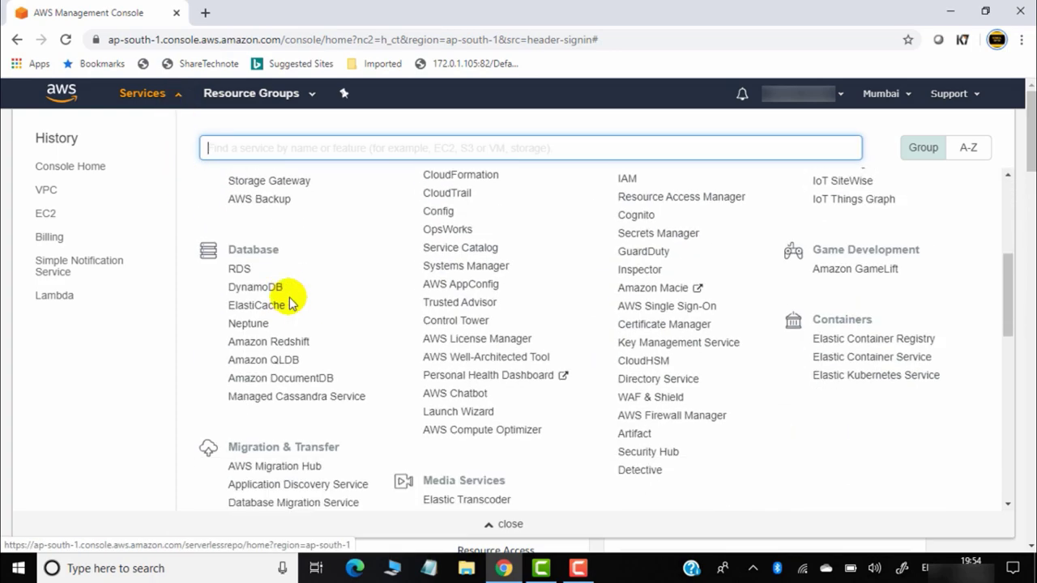
{"action": "scroll", "coordinate": [284, 312], "scroll_direction": "down", "scroll_amount": 5}
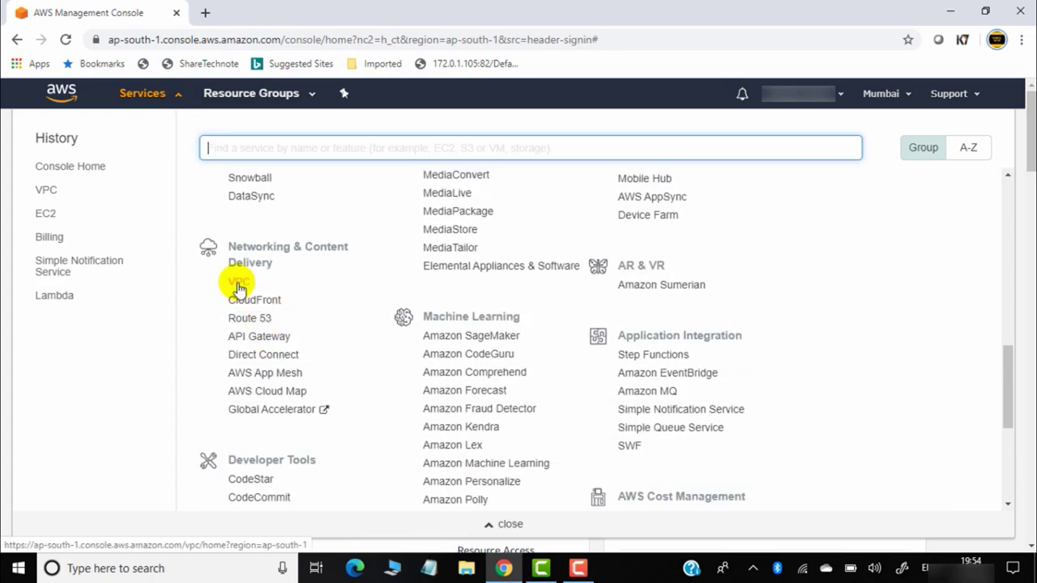
{"action": "left_click", "coordinate": [240, 285]}
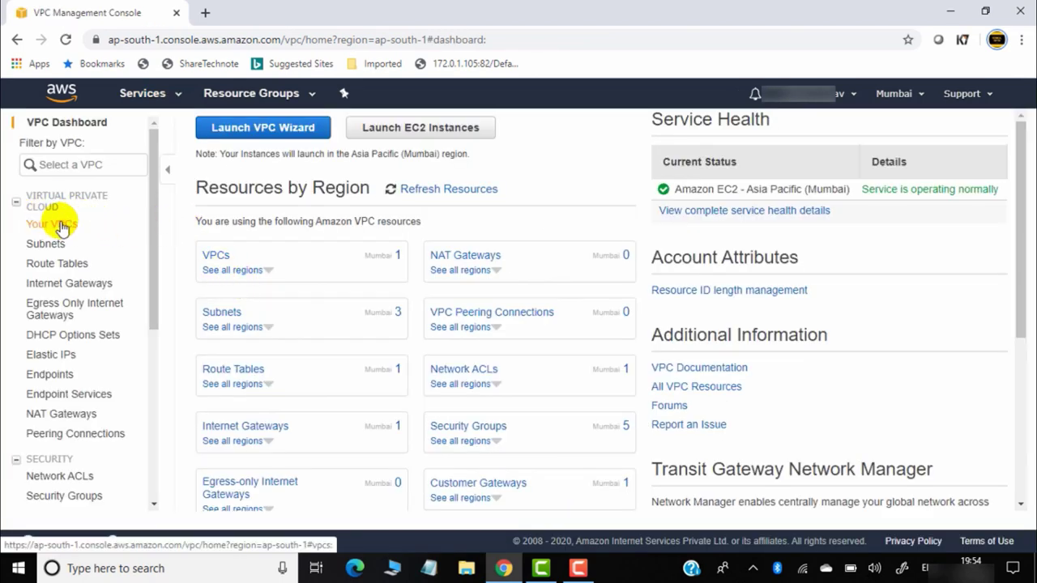
{"action": "left_click", "coordinate": [59, 231]}
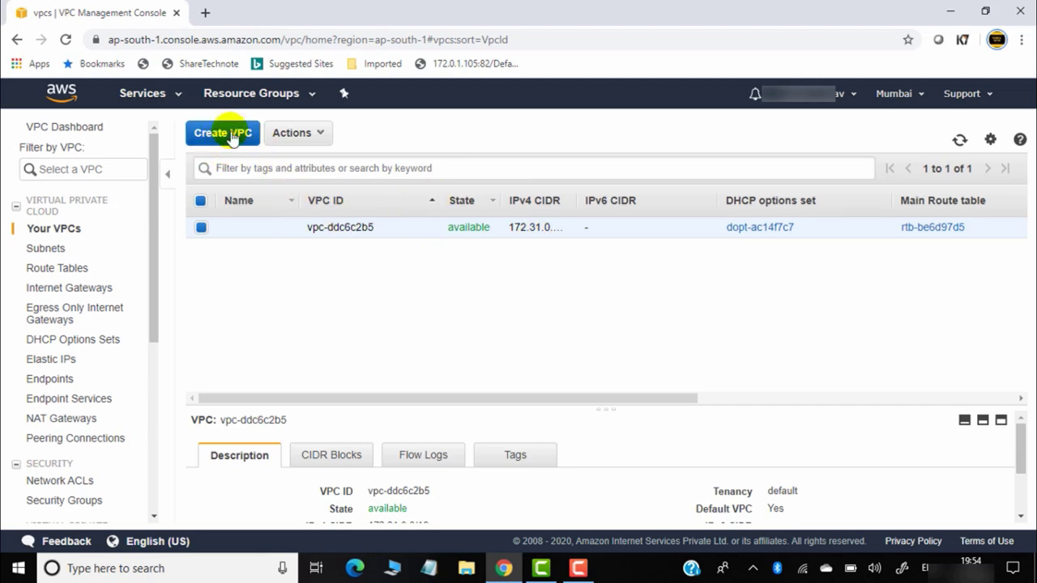
Create a VPC named AWS SIDE with the IPv4 CIDR block 10.1.0.0/16
{"action": "left_click", "coordinate": [233, 137]}
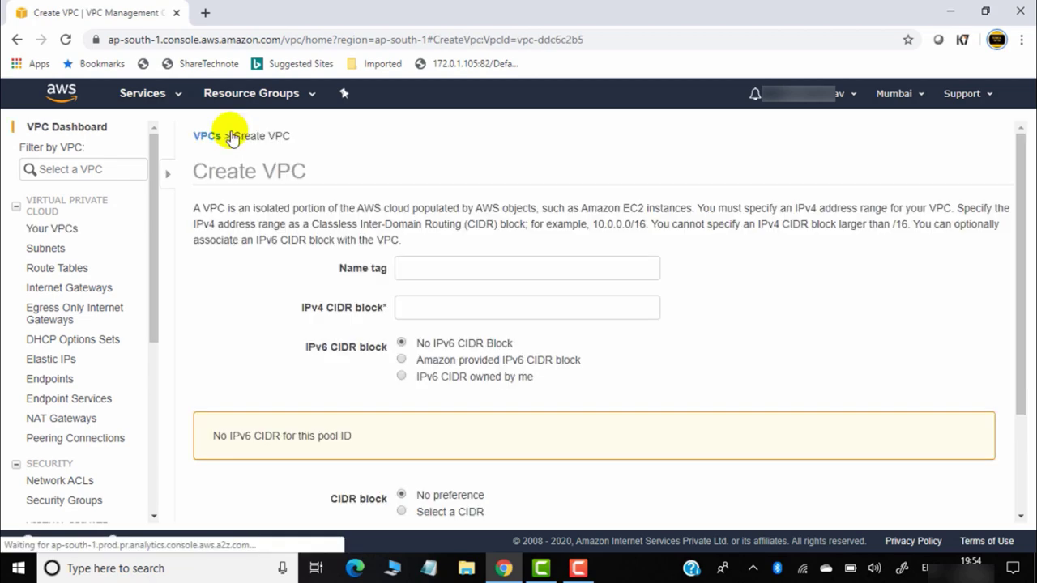
{"action": "left_click", "coordinate": [325, 249]}
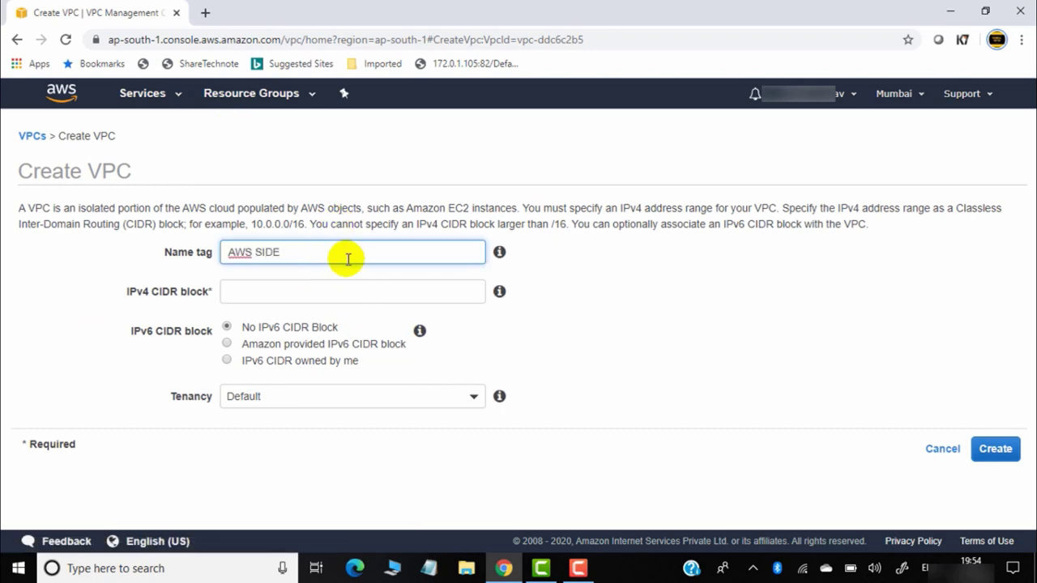
{"action": "left_click", "coordinate": [343, 296]}
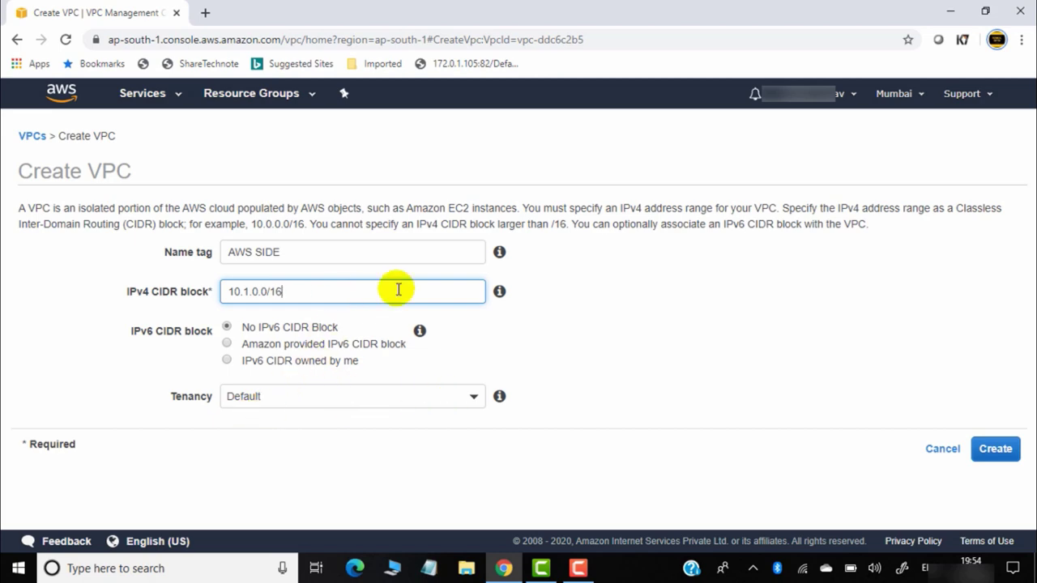
{"action": "left_click", "coordinate": [999, 450]}
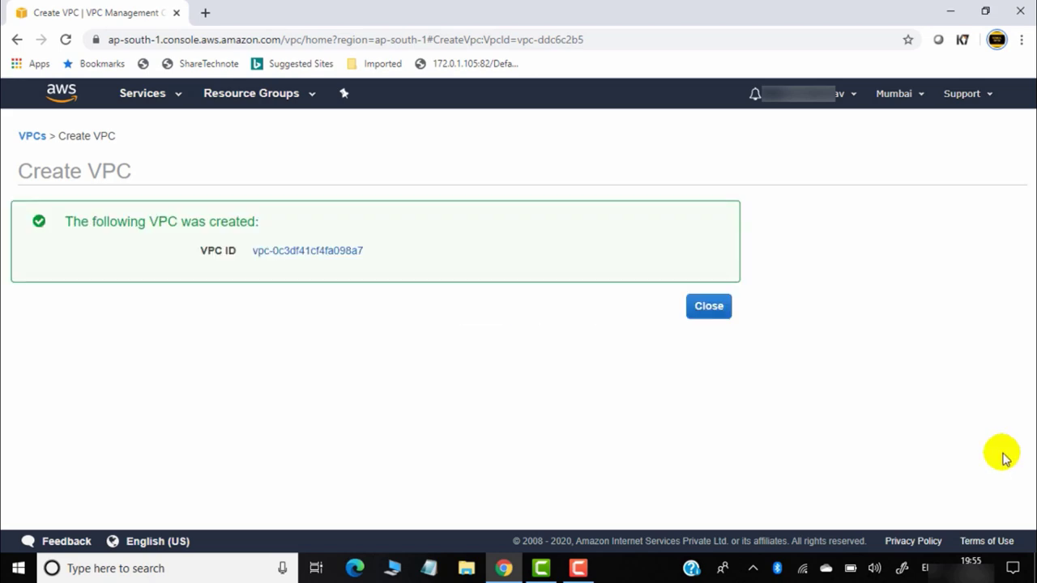
{"action": "left_click", "coordinate": [710, 308]}
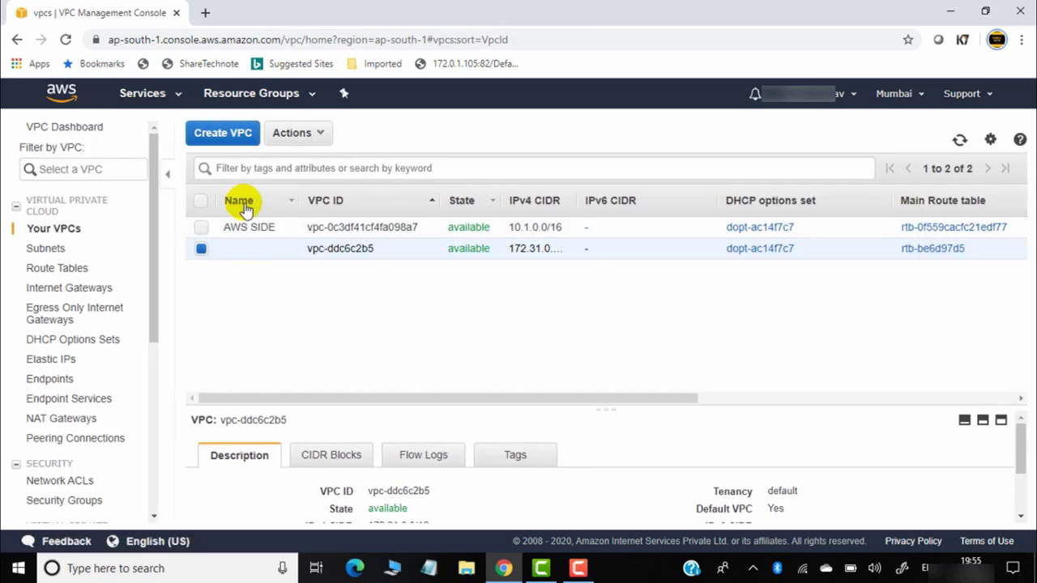
Create a subnet named AWS-SIDE-SUBNET in the AWS SIDE VPC, availability zone ap-south-1a, with IPv4 CIDR block 10.1.0.0/24
{"action": "left_click", "coordinate": [49, 254]}
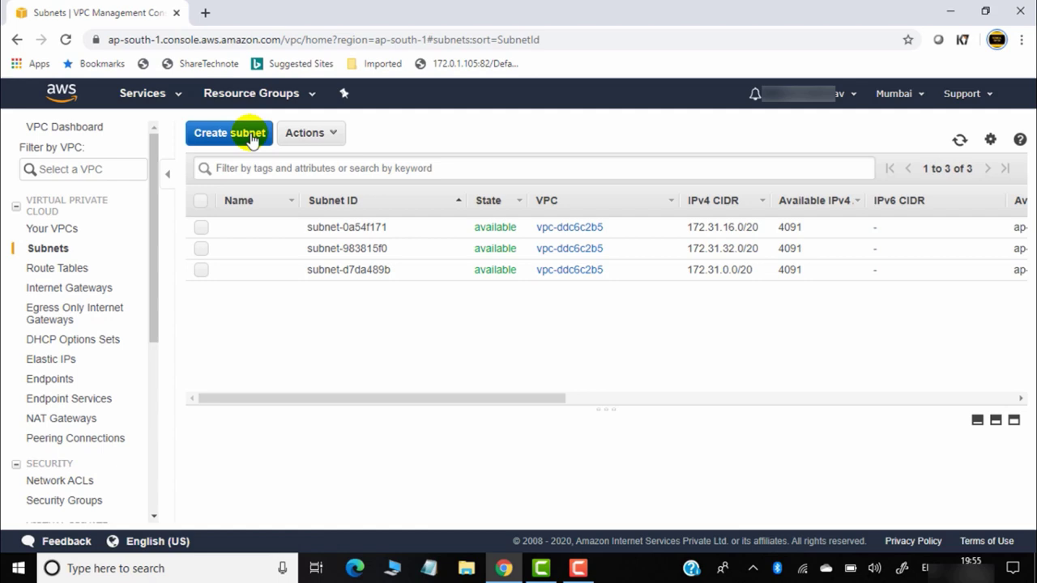
{"action": "left_click", "coordinate": [243, 135]}
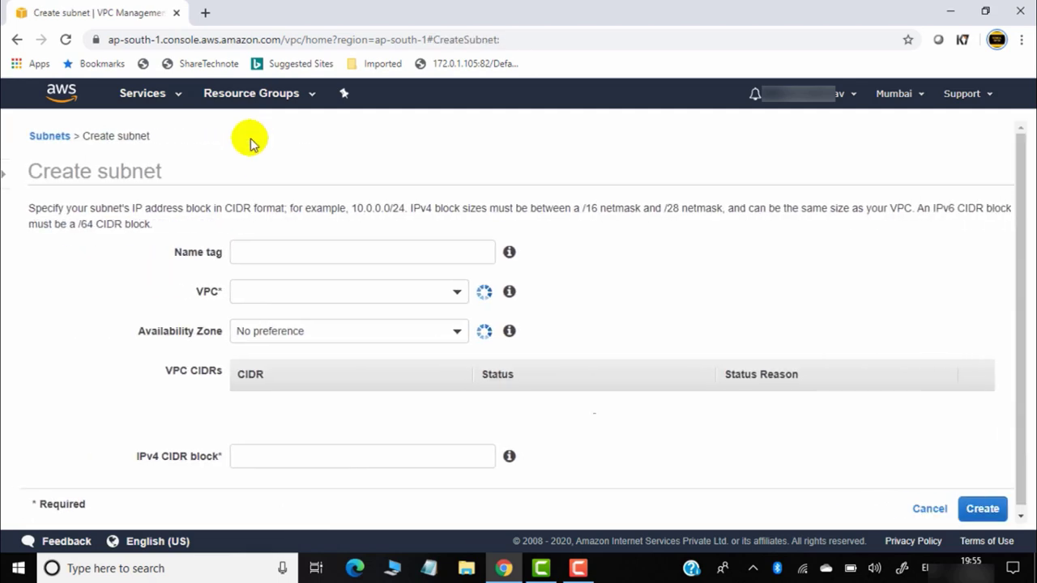
{"action": "left_click", "coordinate": [345, 252]}
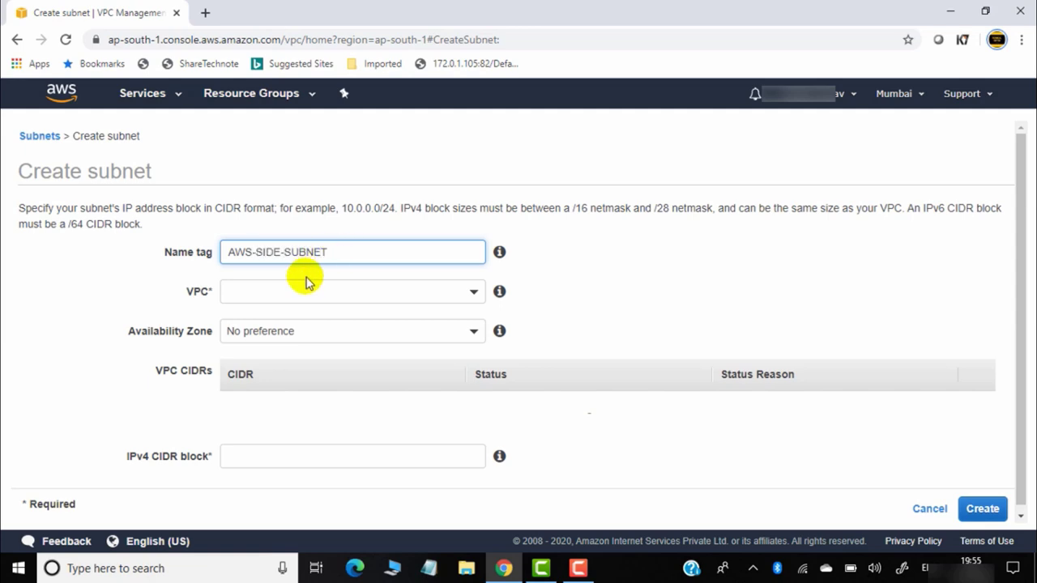
{"action": "left_click", "coordinate": [326, 285]}
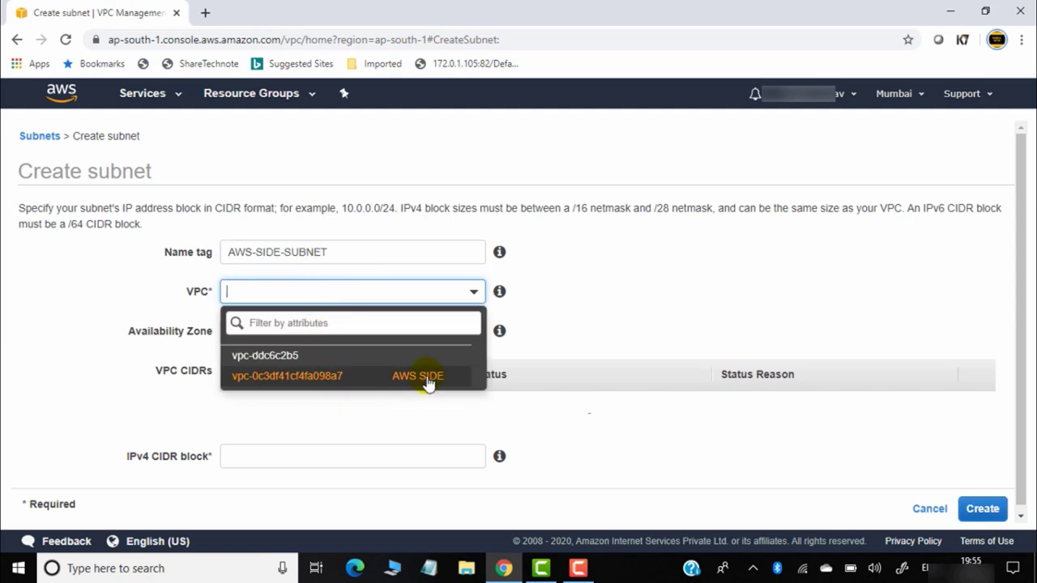
{"action": "left_click", "coordinate": [426, 379]}
{"action": "left_click", "coordinate": [357, 331]}
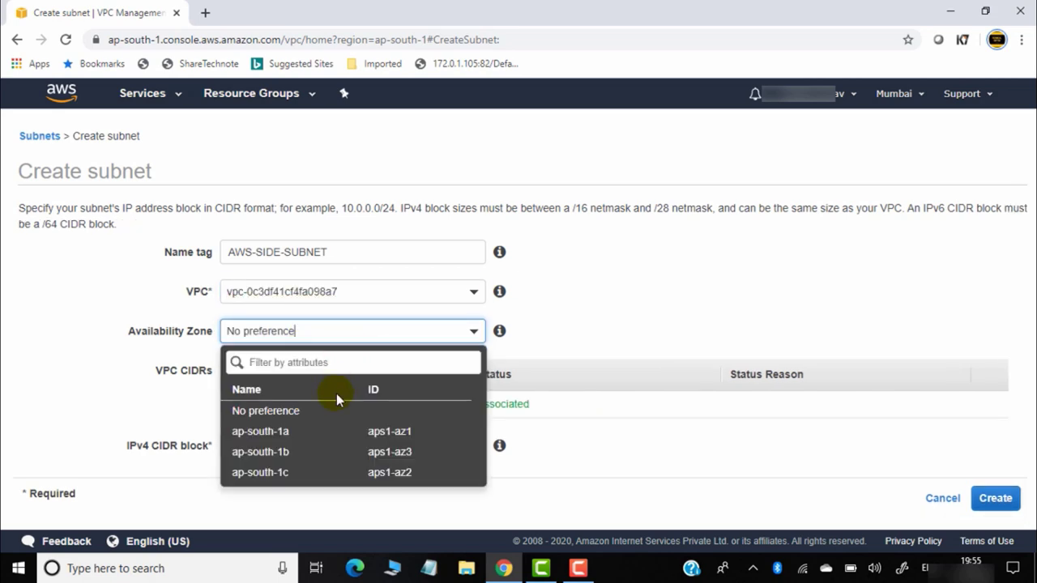
{"action": "left_click", "coordinate": [324, 435]}
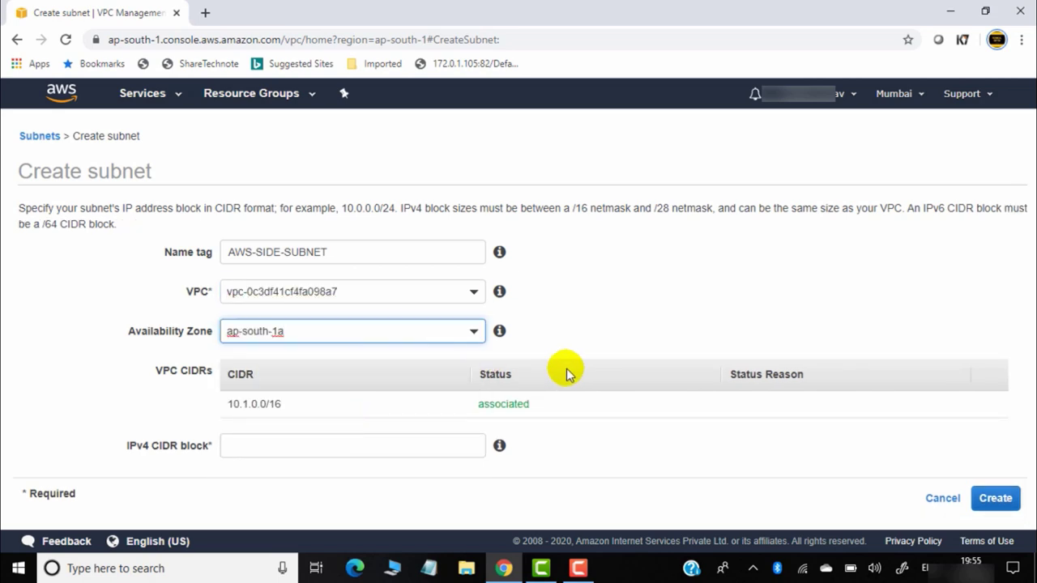
{"action": "left_click", "coordinate": [284, 450]}
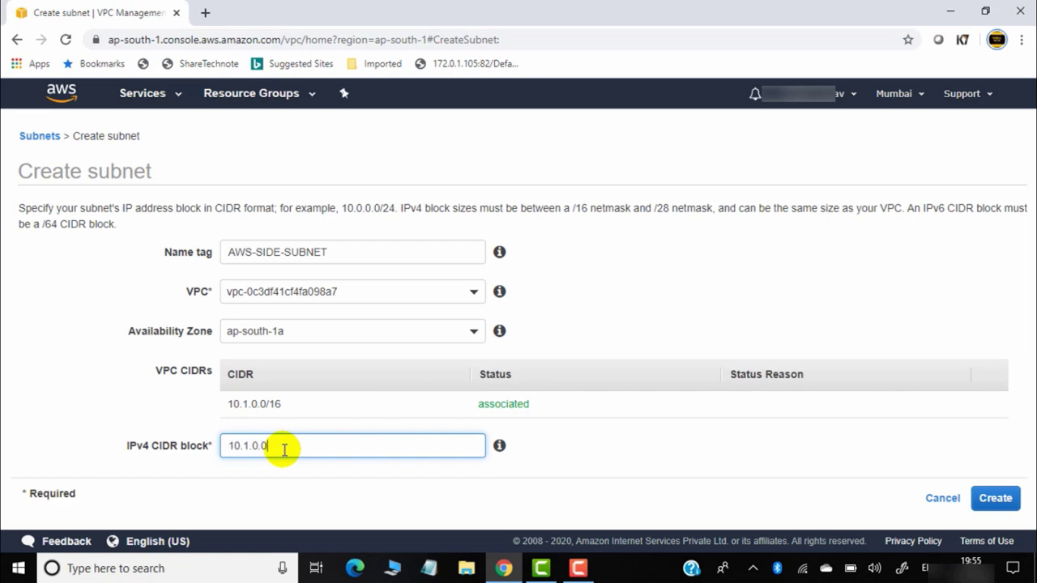
{"action": "left_click", "coordinate": [996, 501]}
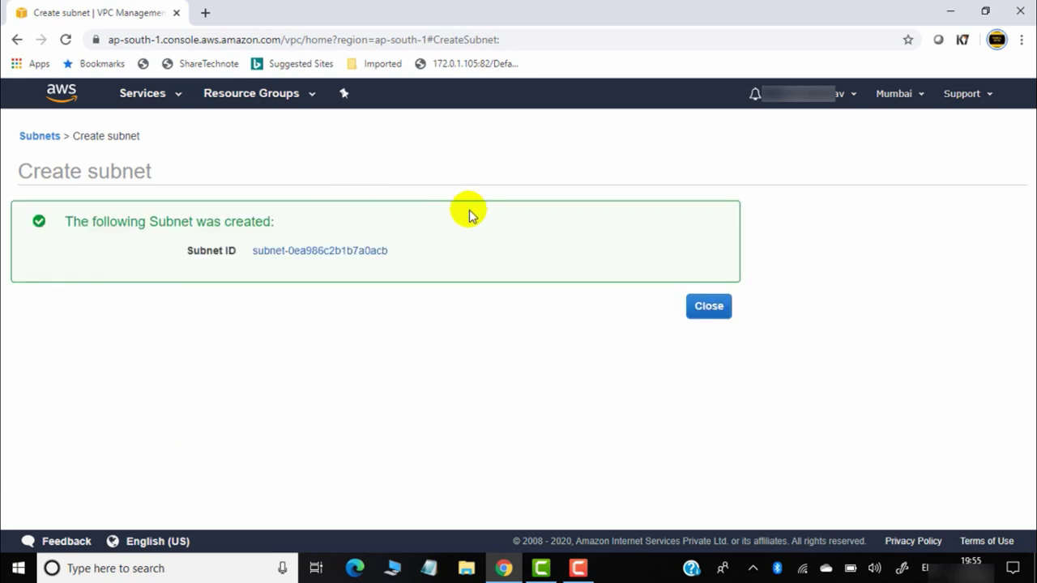
{"action": "left_click", "coordinate": [719, 311]}
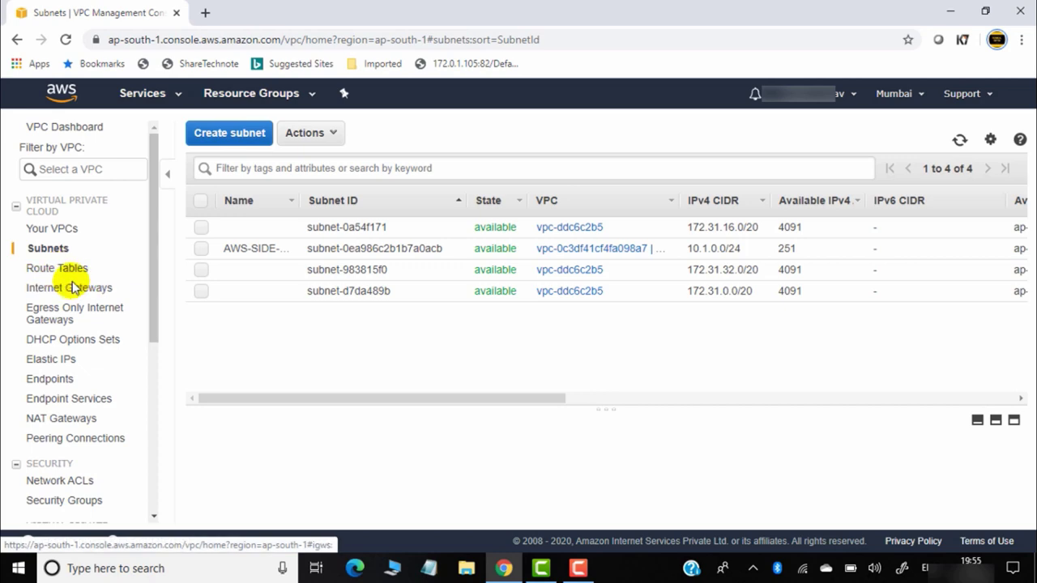
Create an internet gateway with a name tag beginning with AWS-SIDE-
{"action": "left_click", "coordinate": [73, 288]}
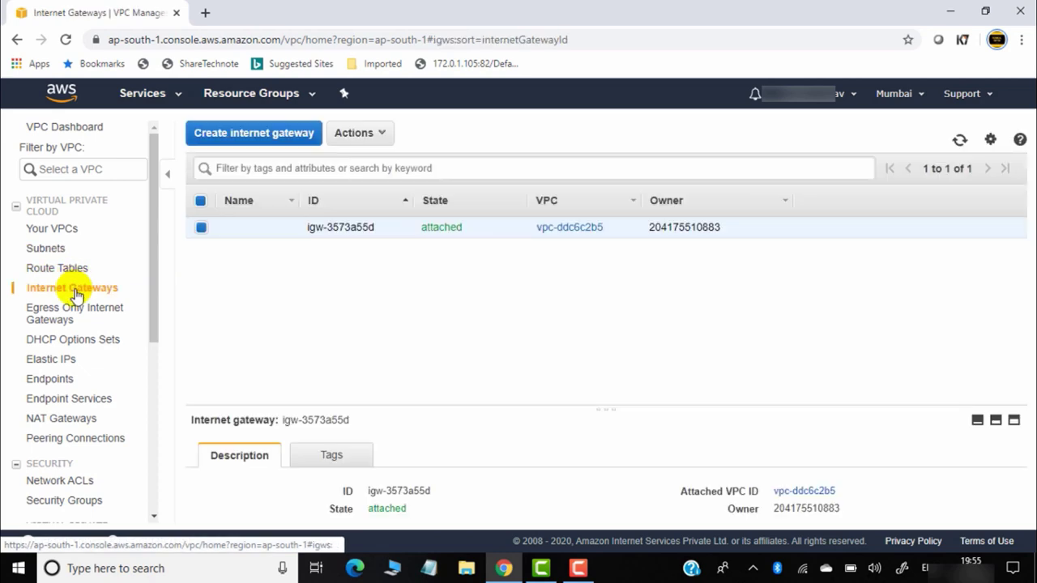
{"action": "left_click", "coordinate": [276, 136]}
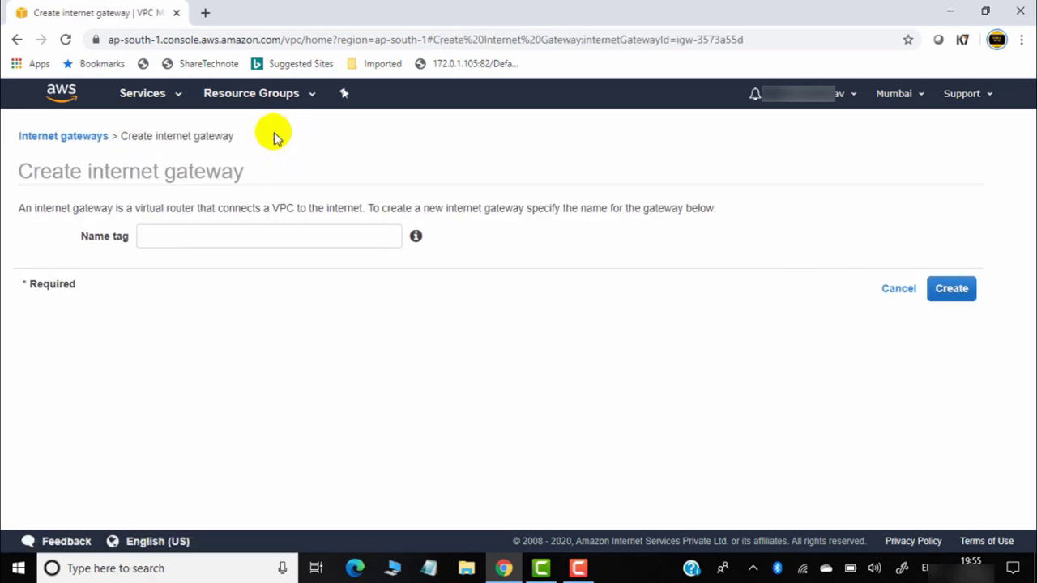
{"action": "left_click", "coordinate": [275, 235]}
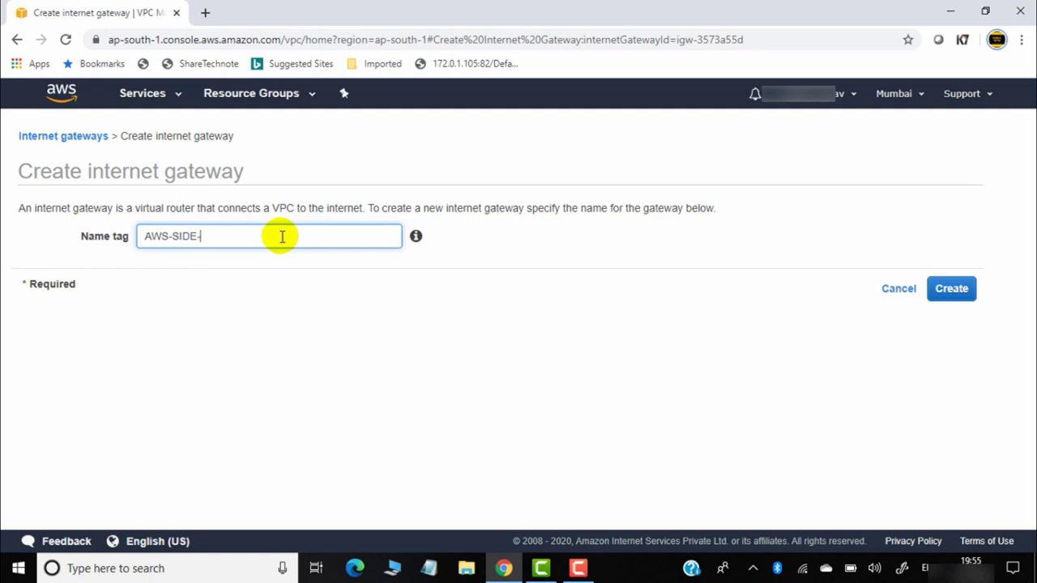
{"action": "left_click", "coordinate": [970, 289]}
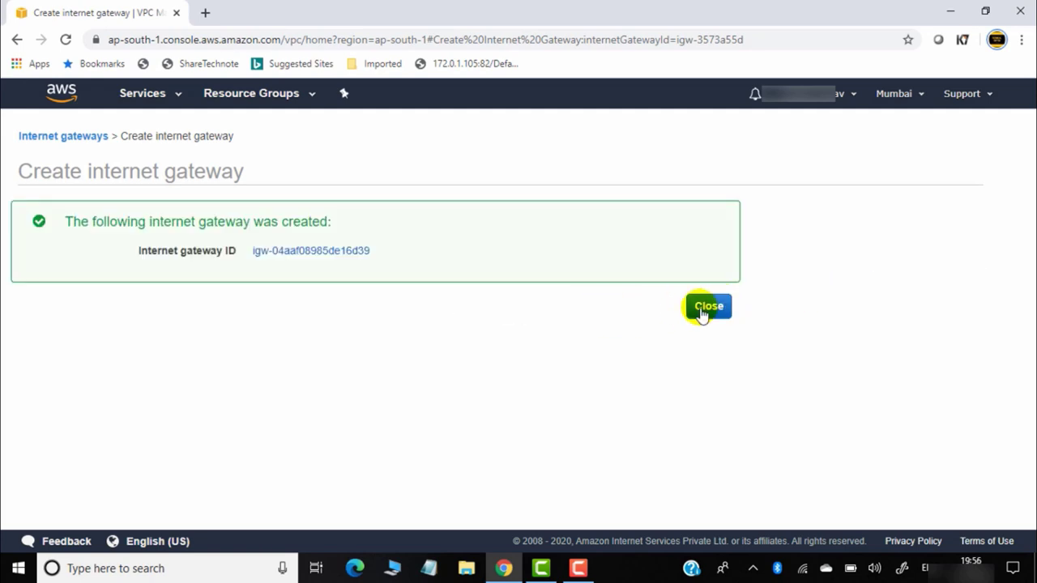
{"action": "left_click", "coordinate": [701, 314]}
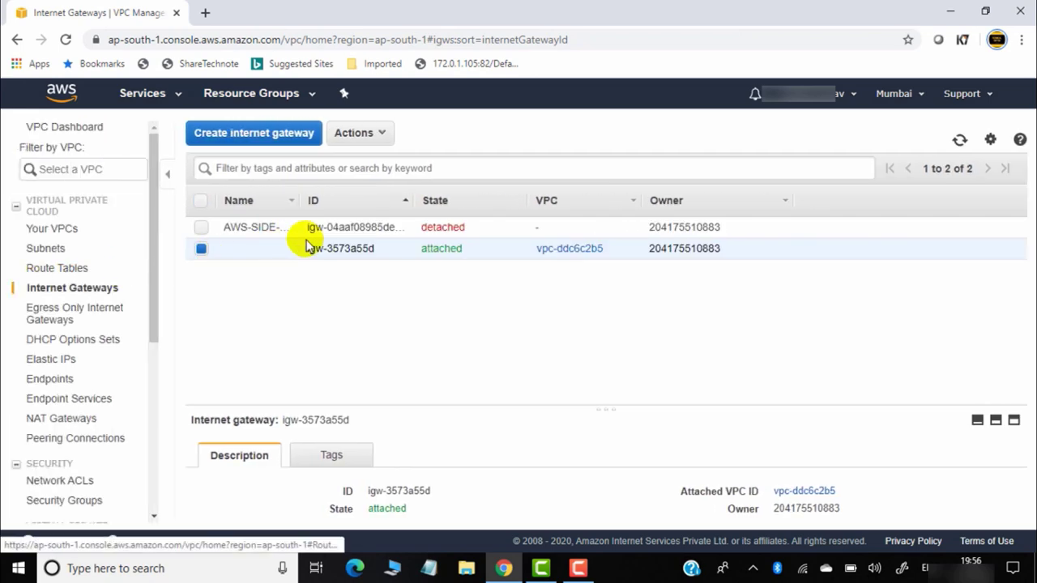
Attach the detached AWS-SIDE internet gateway to the AWS SIDE VPC
{"action": "left_click", "coordinate": [206, 229]}
{"action": "left_click", "coordinate": [199, 246]}
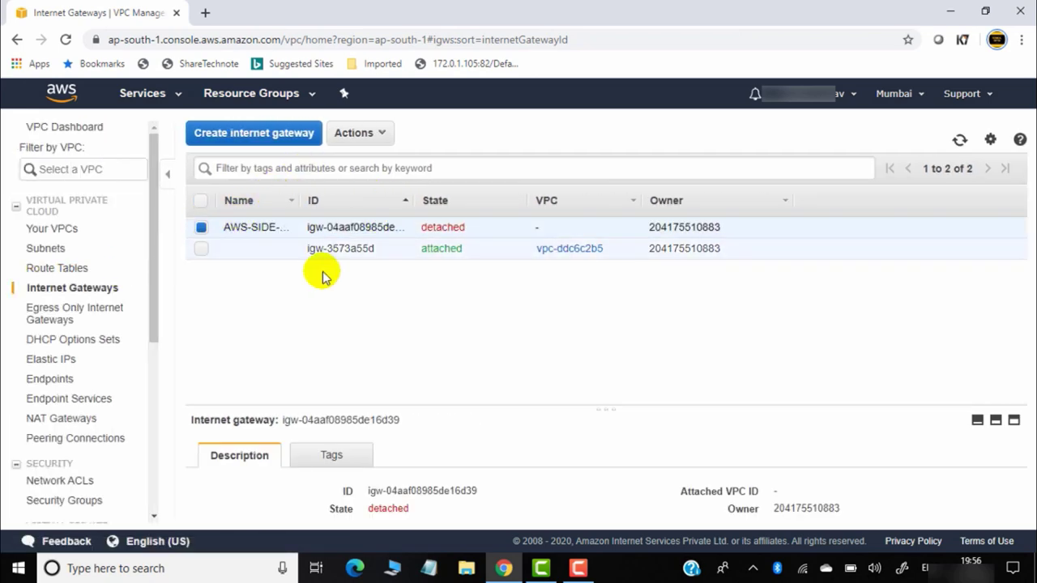
{"action": "left_click", "coordinate": [371, 133]}
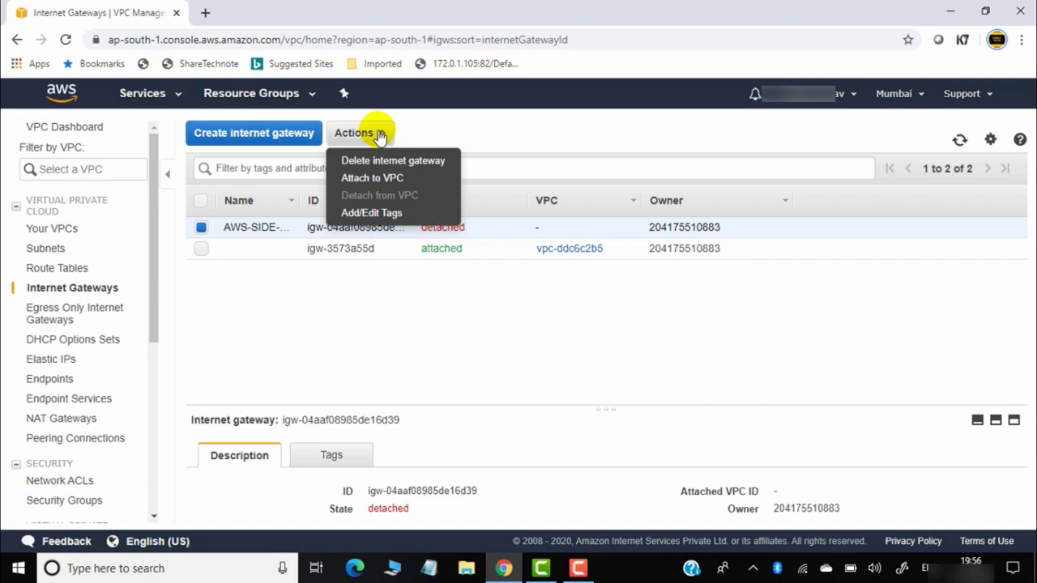
{"action": "left_click", "coordinate": [414, 180]}
{"action": "left_click", "coordinate": [311, 235]}
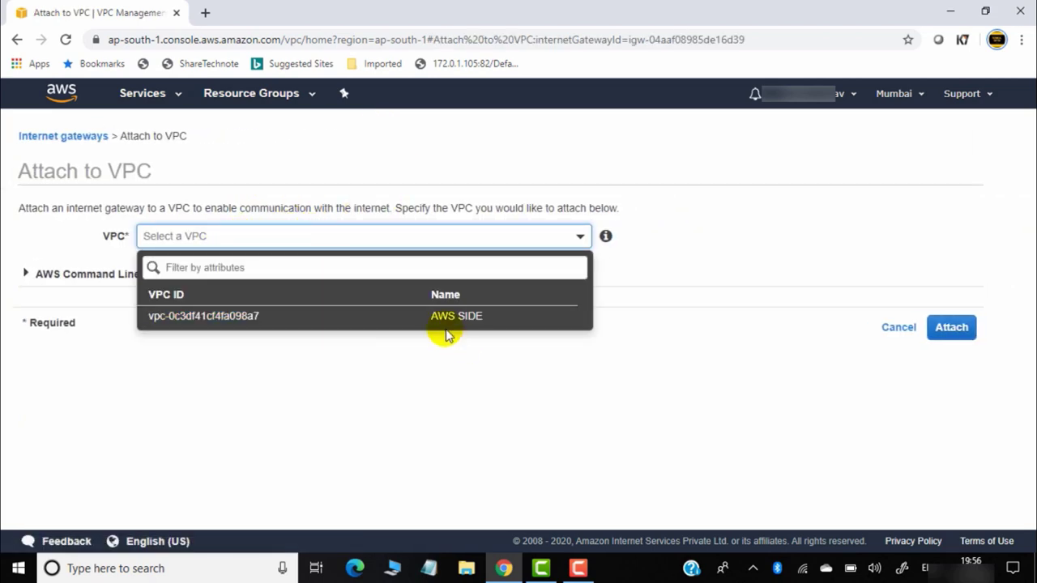
{"action": "left_click", "coordinate": [471, 321]}
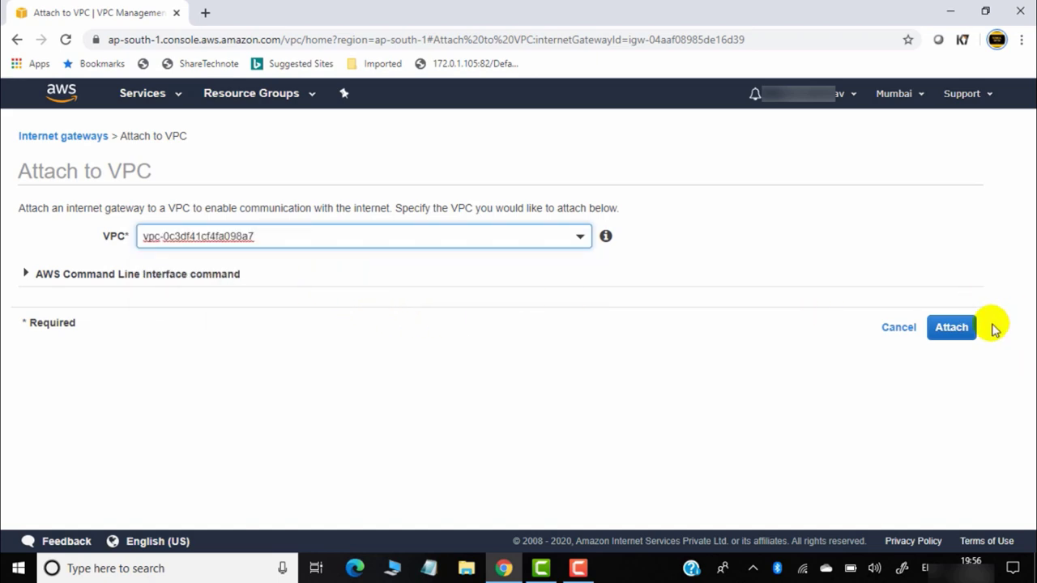
{"action": "left_click", "coordinate": [955, 329]}
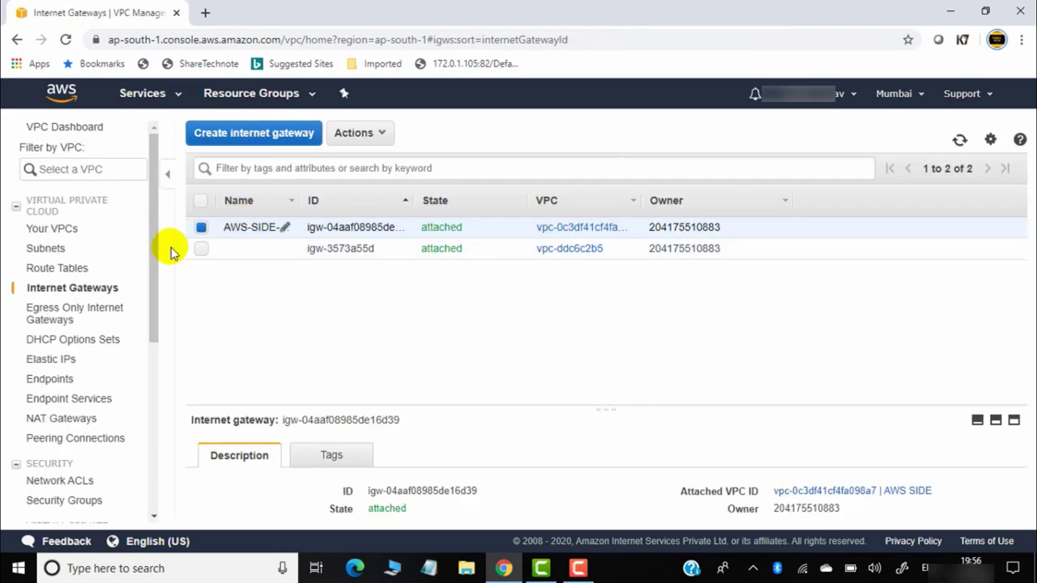
Create a route table named AWS-ROUTE in the AWS SIDE VPC
{"action": "left_click", "coordinate": [67, 271]}
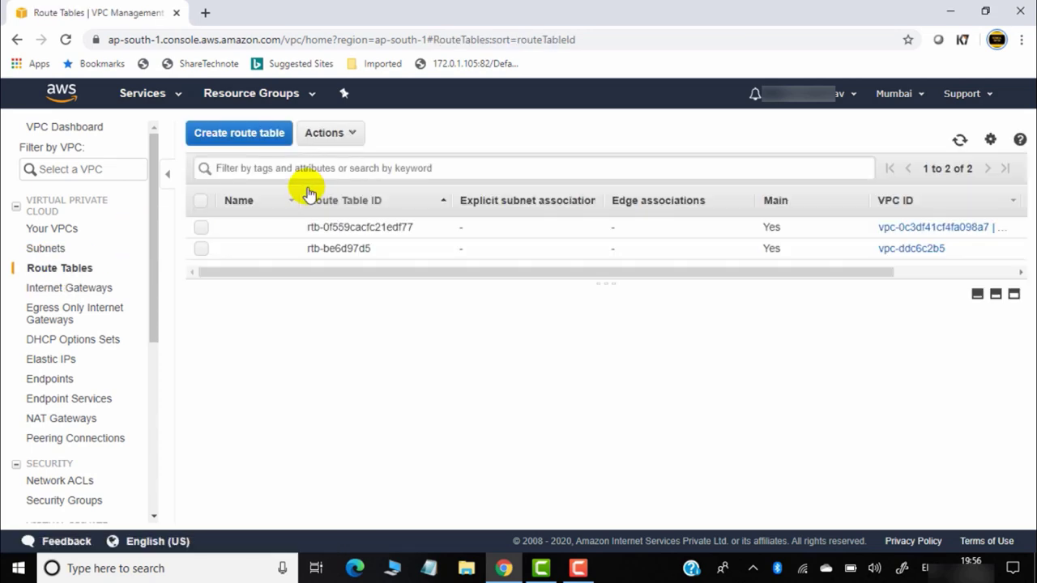
{"action": "left_click", "coordinate": [244, 136]}
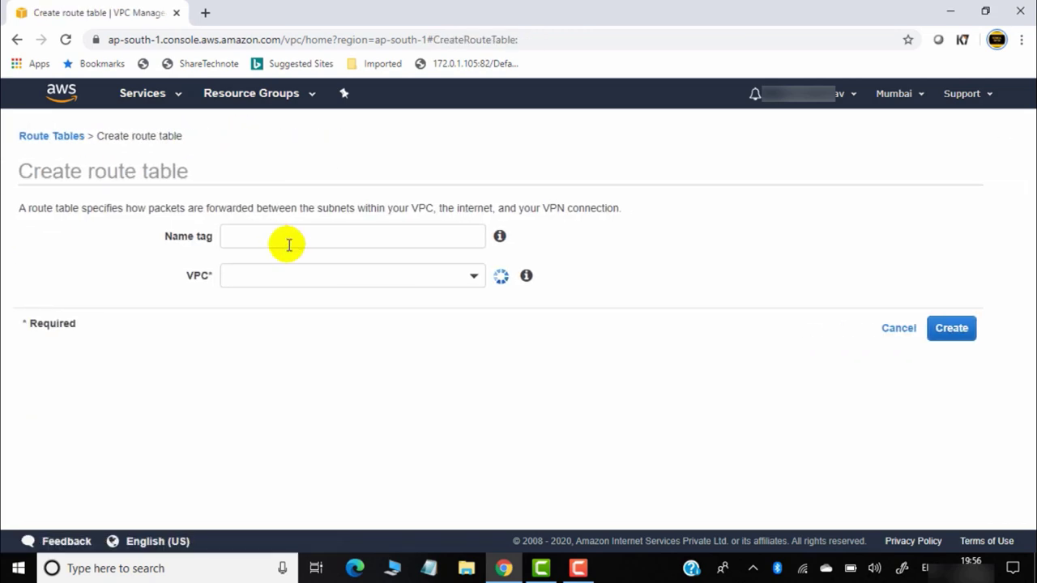
{"action": "left_click", "coordinate": [319, 237]}
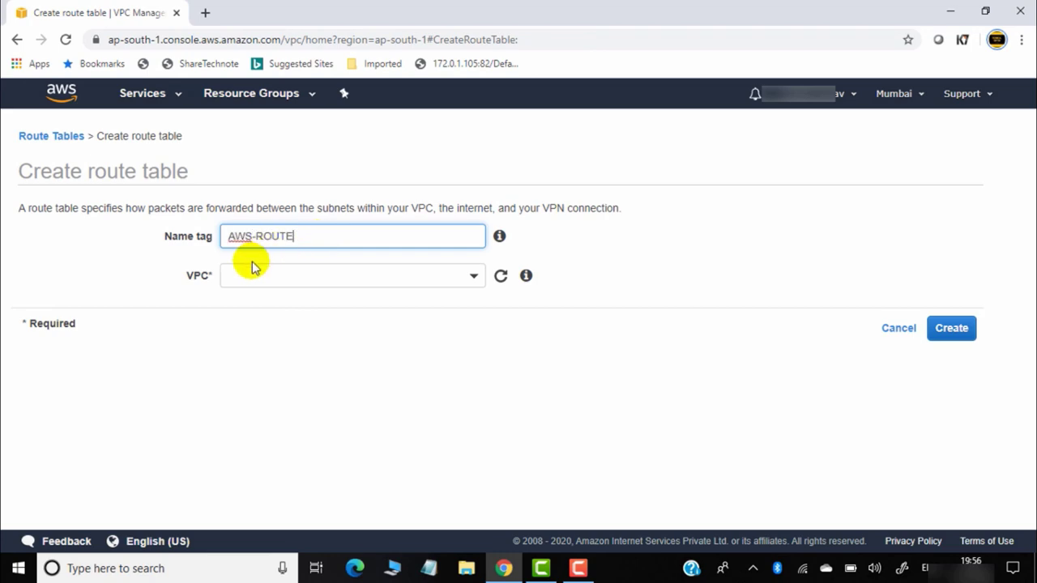
{"action": "left_click", "coordinate": [273, 276]}
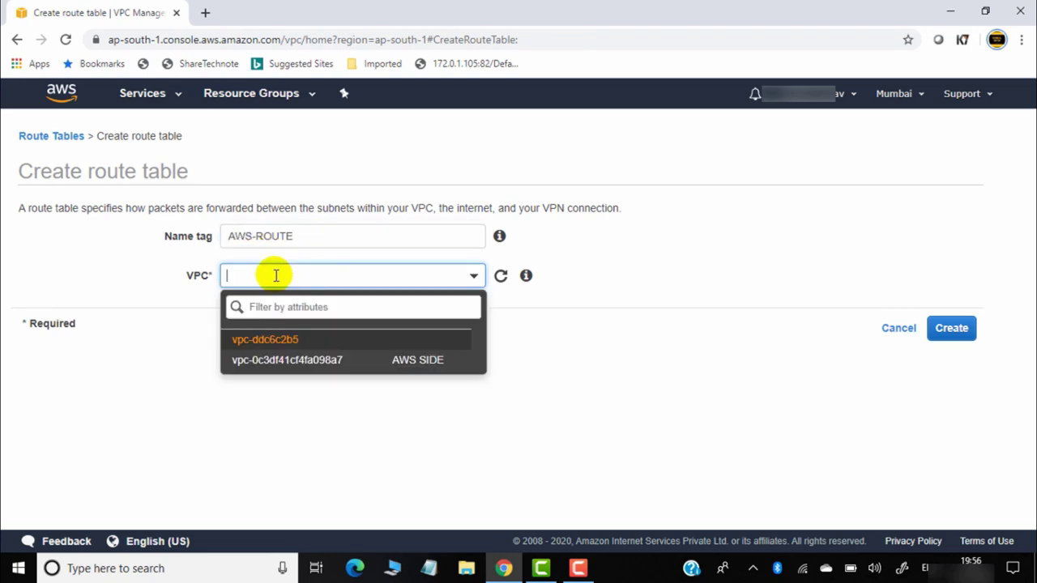
{"action": "left_click", "coordinate": [429, 371]}
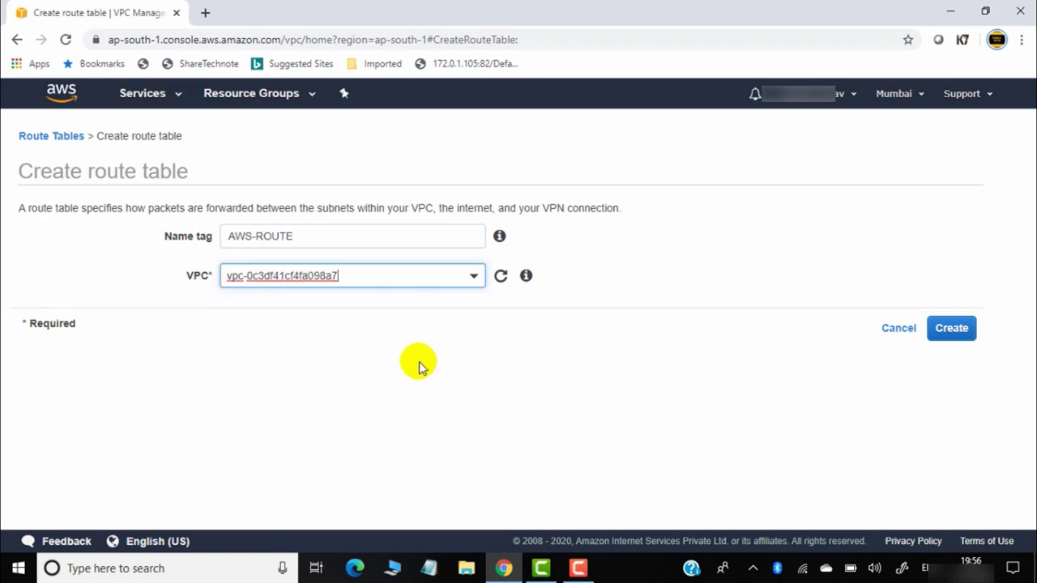
{"action": "left_click", "coordinate": [951, 329]}
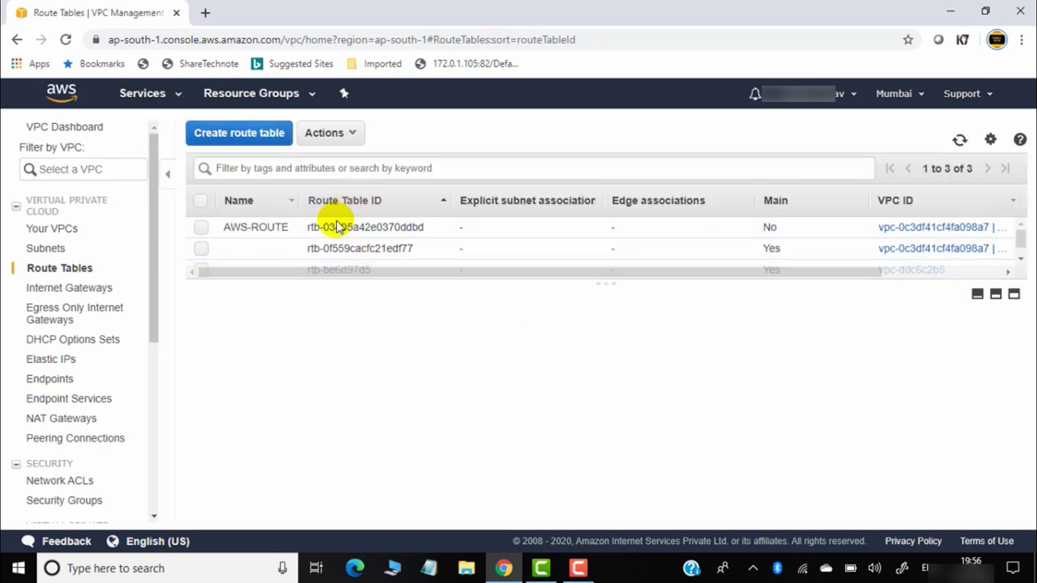
Add a route to the AWS-ROUTE table with destination 0.0.0.0/0 and the AWS-SIDE-IGW internet gateway as target, and save it
{"action": "left_click", "coordinate": [201, 228]}
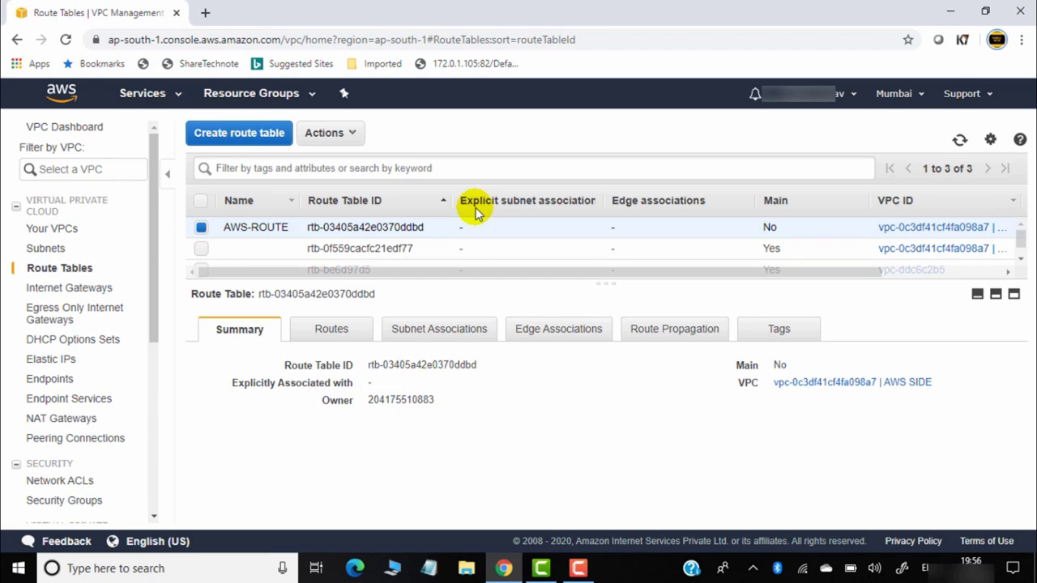
{"action": "left_click", "coordinate": [340, 332]}
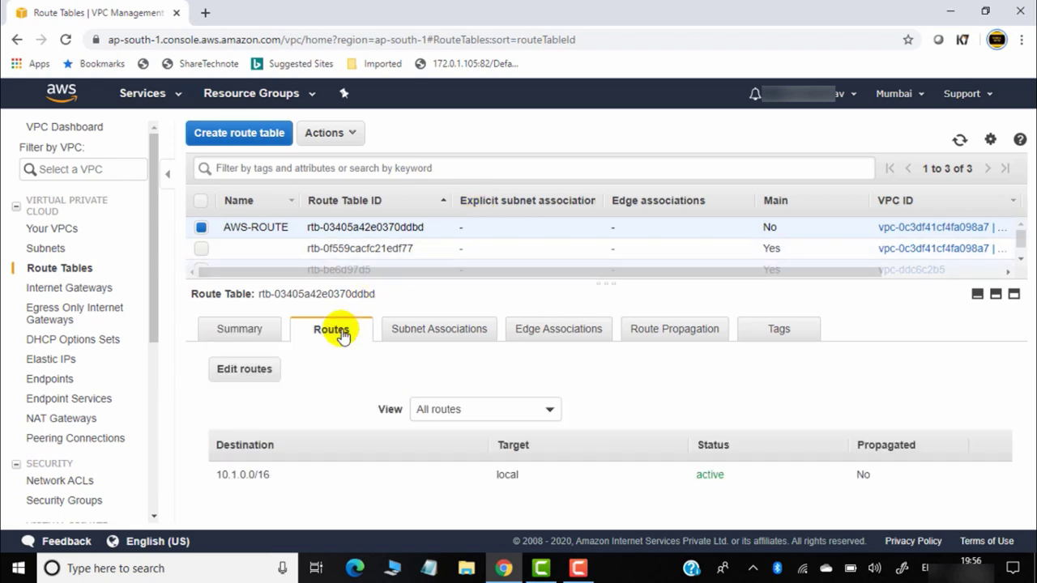
{"action": "left_click", "coordinate": [258, 371]}
{"action": "left_click", "coordinate": [55, 283]}
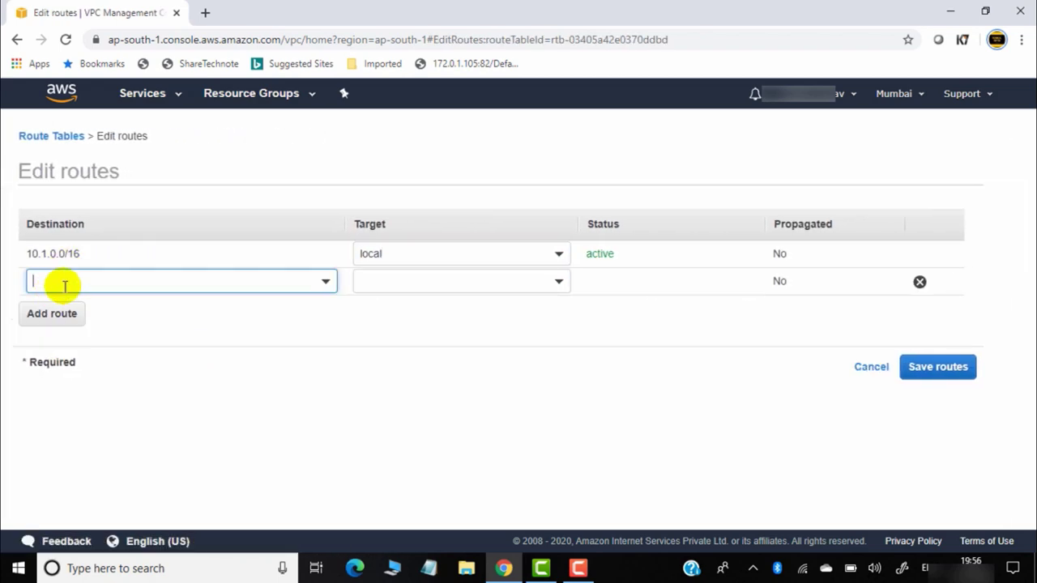
{"action": "left_click", "coordinate": [137, 283]}
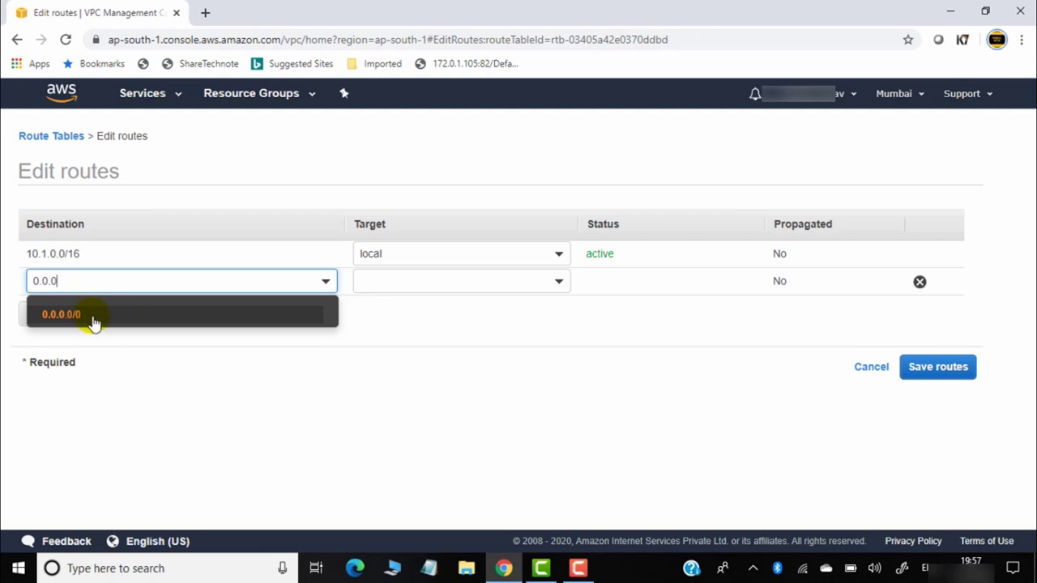
{"action": "type", "text": "0.0.0"}
{"action": "left_click", "coordinate": [94, 322]}
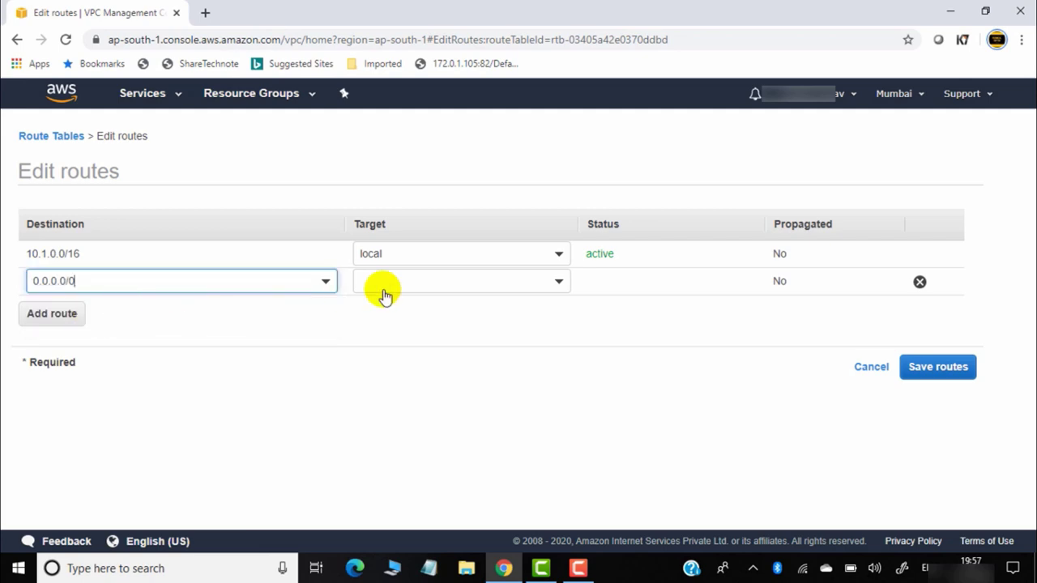
{"action": "left_click", "coordinate": [379, 281]}
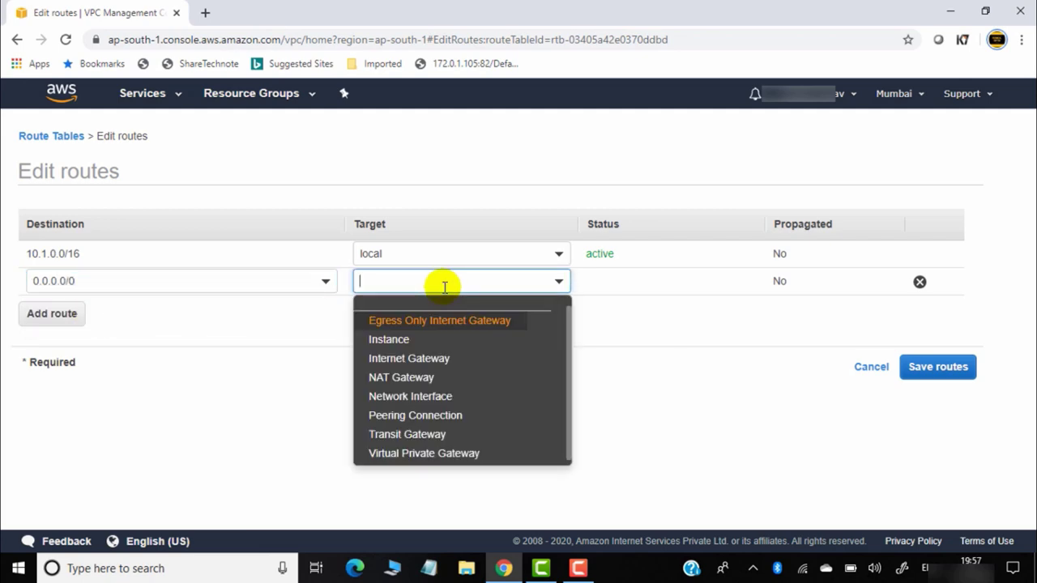
{"action": "left_click", "coordinate": [431, 361]}
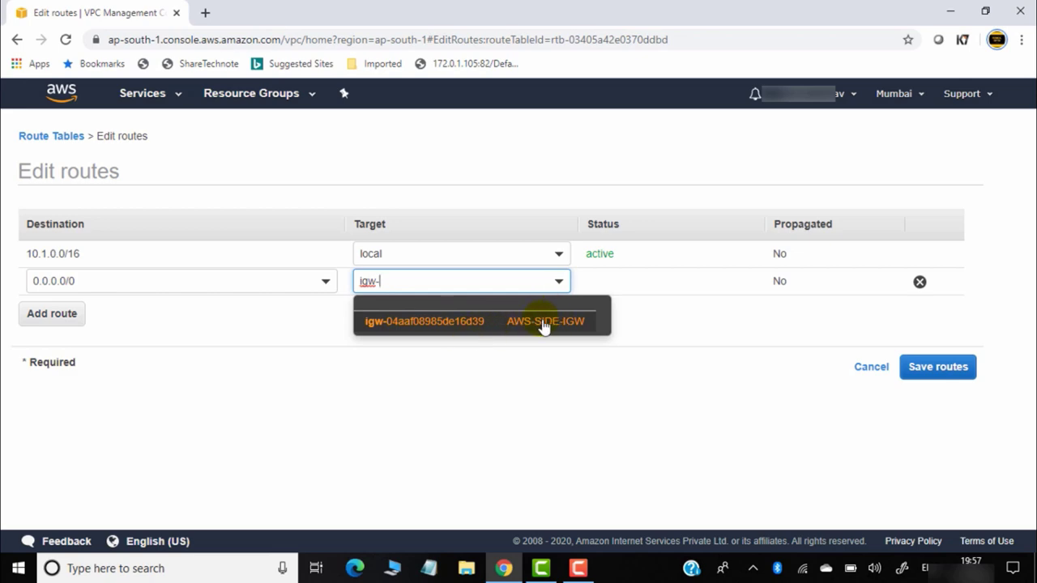
{"action": "left_click", "coordinate": [545, 323]}
{"action": "left_click", "coordinate": [939, 367]}
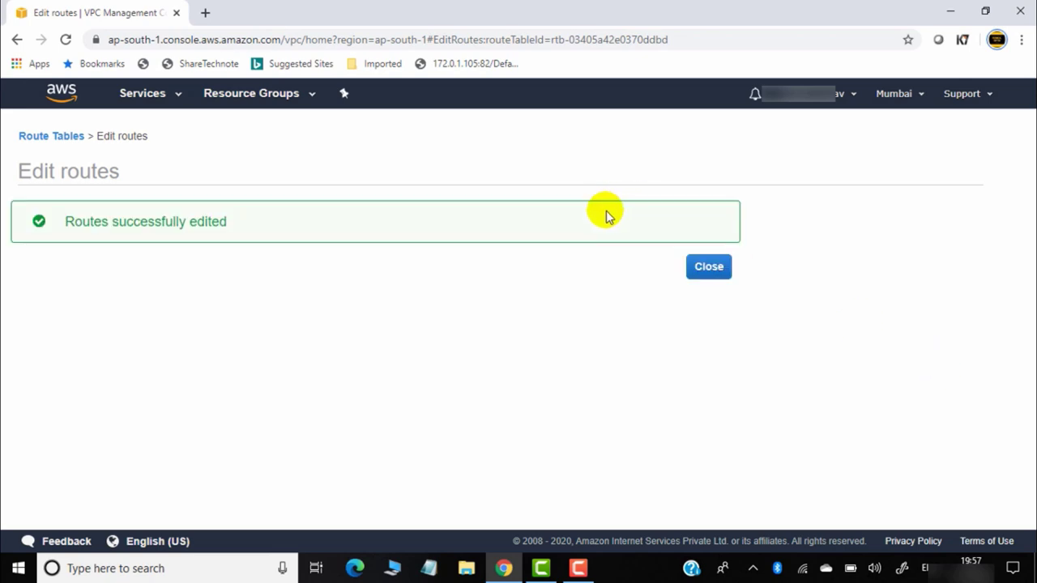
{"action": "left_click", "coordinate": [709, 268]}
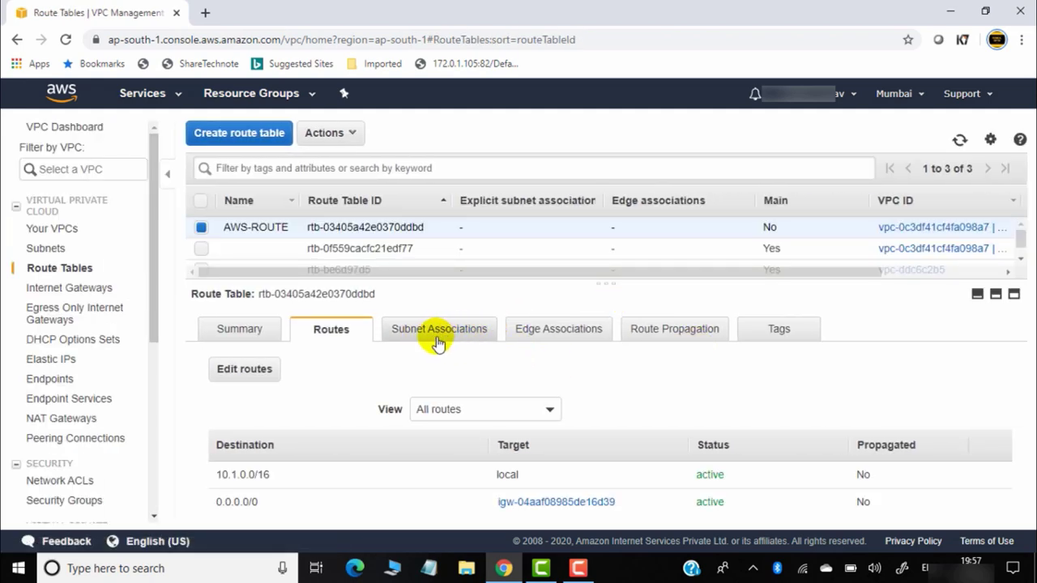
Associate the 10.1.0.0/24 AWS-SIDE subnet with the AWS-ROUTE route table
{"action": "left_click", "coordinate": [450, 334]}
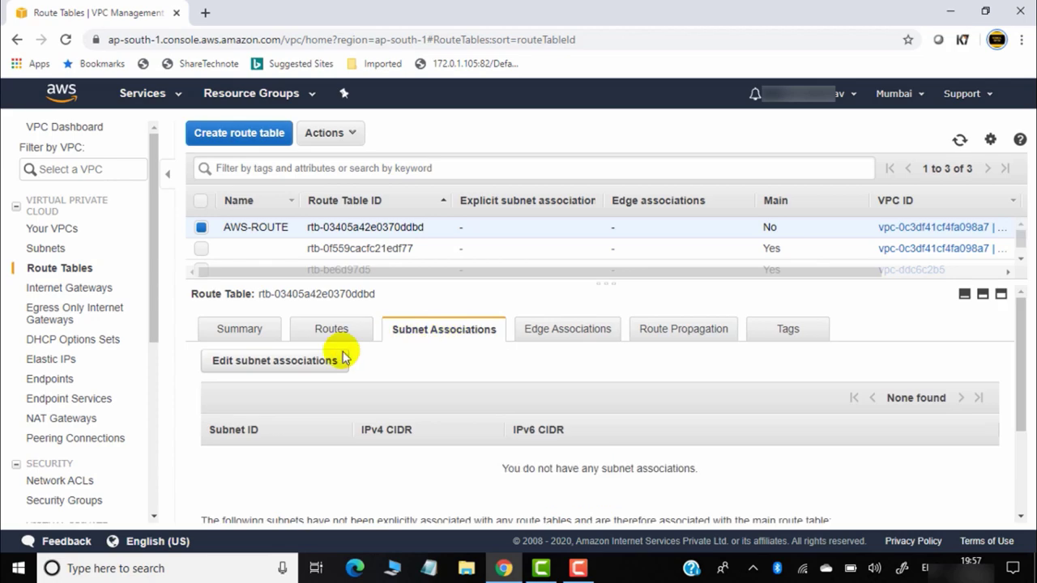
{"action": "left_click", "coordinate": [289, 361]}
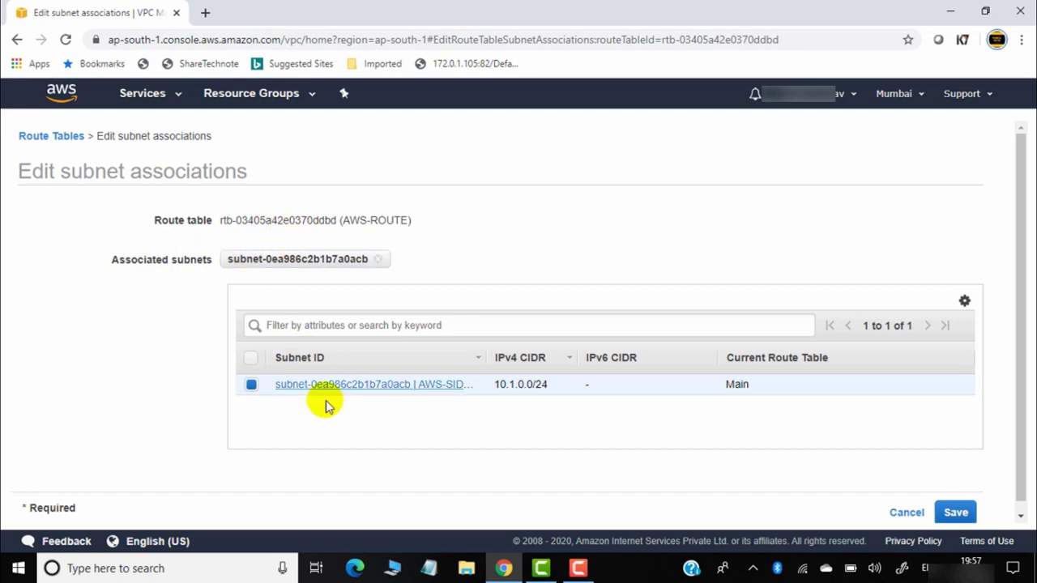
{"action": "left_click", "coordinate": [963, 515]}
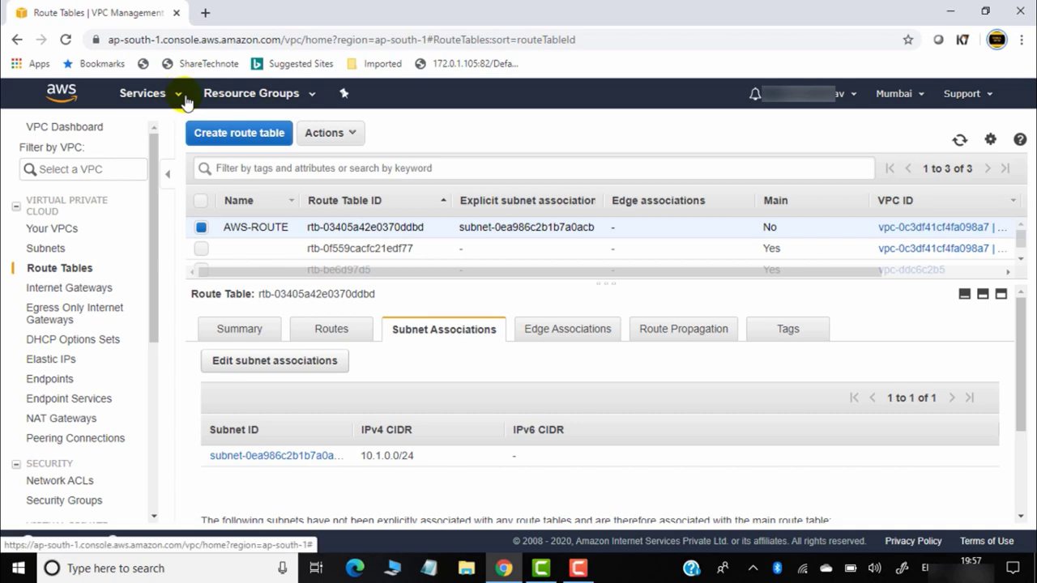
Open the VPC console for the Asia Pacific (Singapore) region in a separate browser tab and show its list of VPCs
{"action": "left_click", "coordinate": [925, 98]}
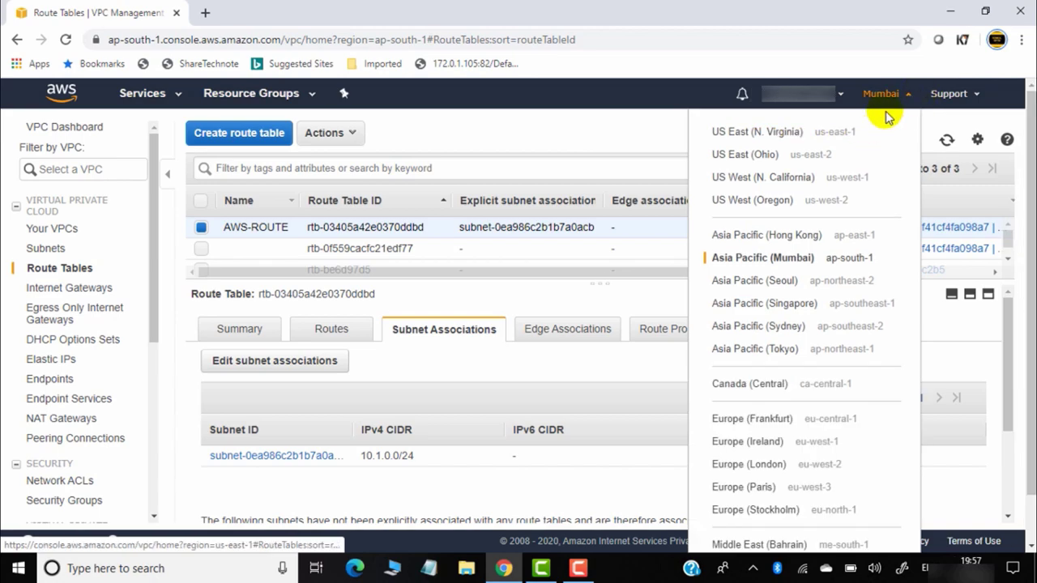
{"action": "right_click", "coordinate": [776, 310]}
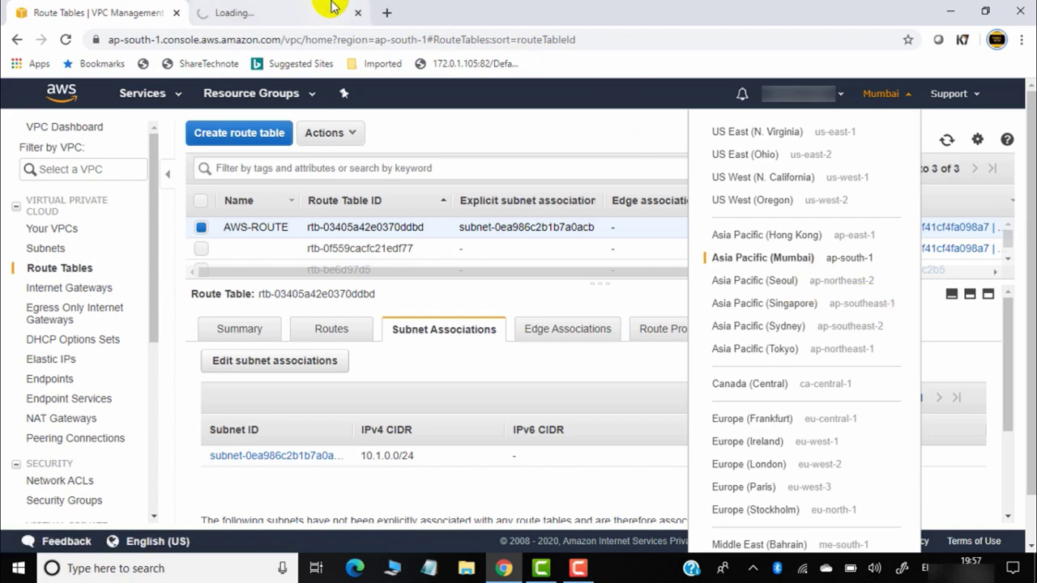
{"action": "left_click", "coordinate": [298, 8]}
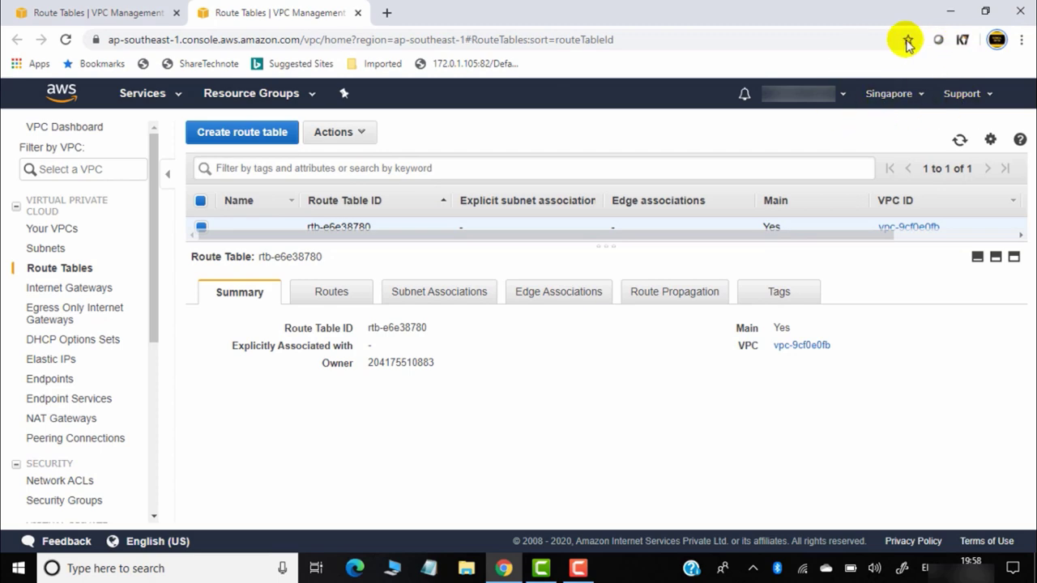
{"action": "left_click", "coordinate": [53, 235]}
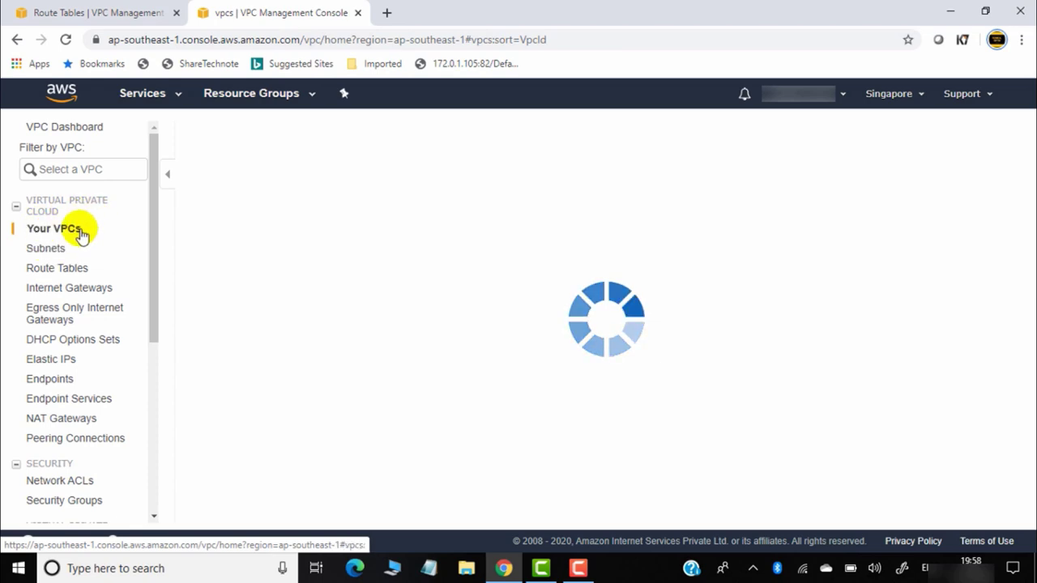
{"action": "left_click", "coordinate": [178, 101]}
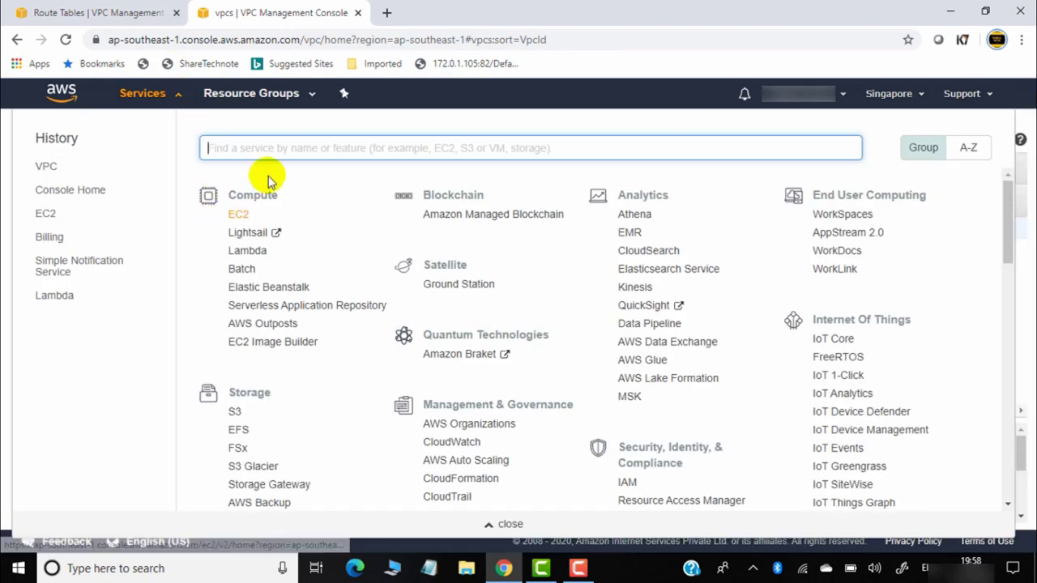
{"action": "scroll", "coordinate": [260, 409], "scroll_direction": "down", "scroll_amount": 6}
{"action": "scroll", "coordinate": [262, 425], "scroll_direction": "down", "scroll_amount": 3}
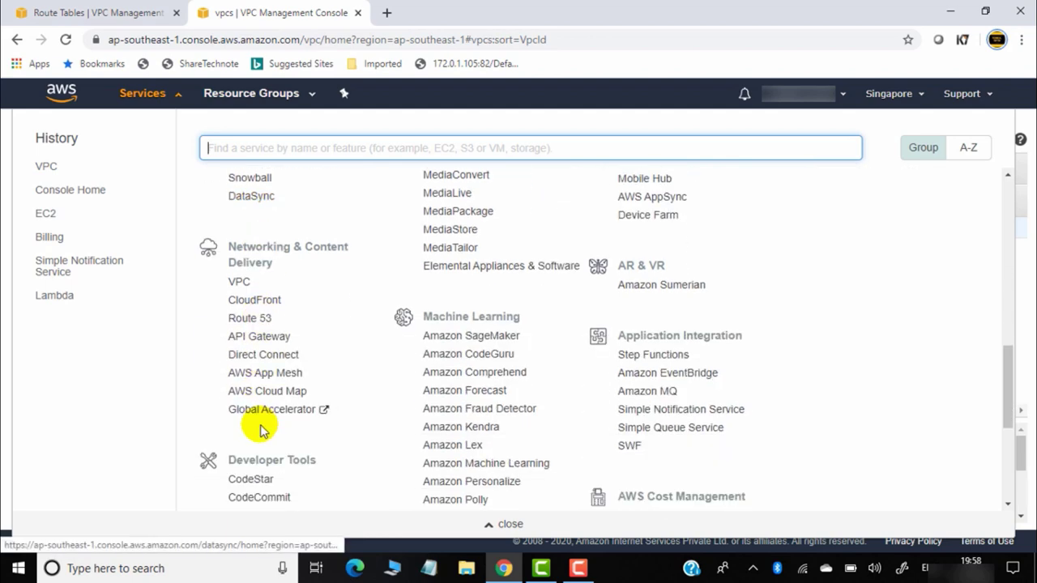
{"action": "left_click", "coordinate": [242, 285]}
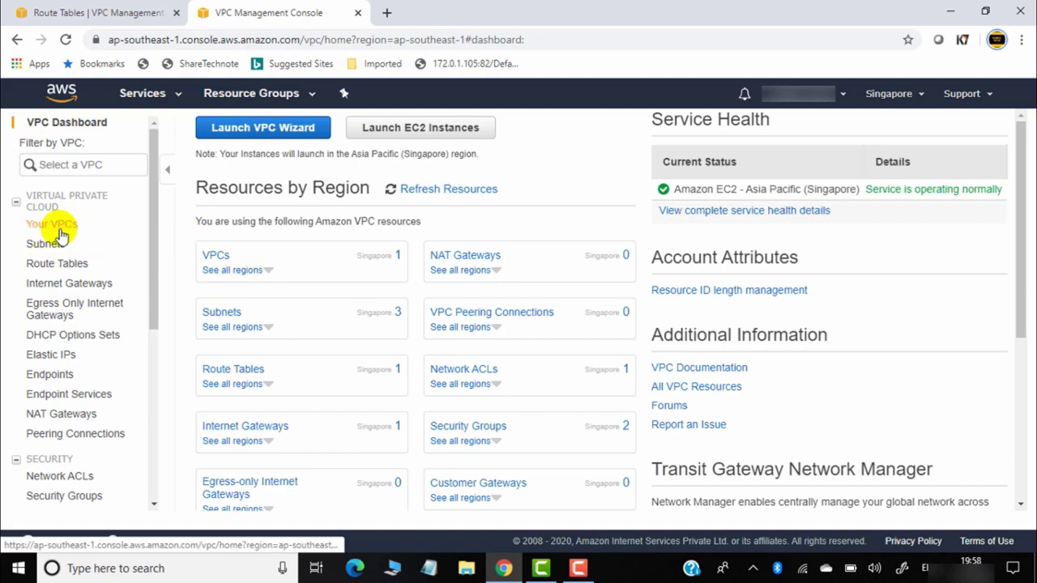
{"action": "left_click", "coordinate": [60, 231]}
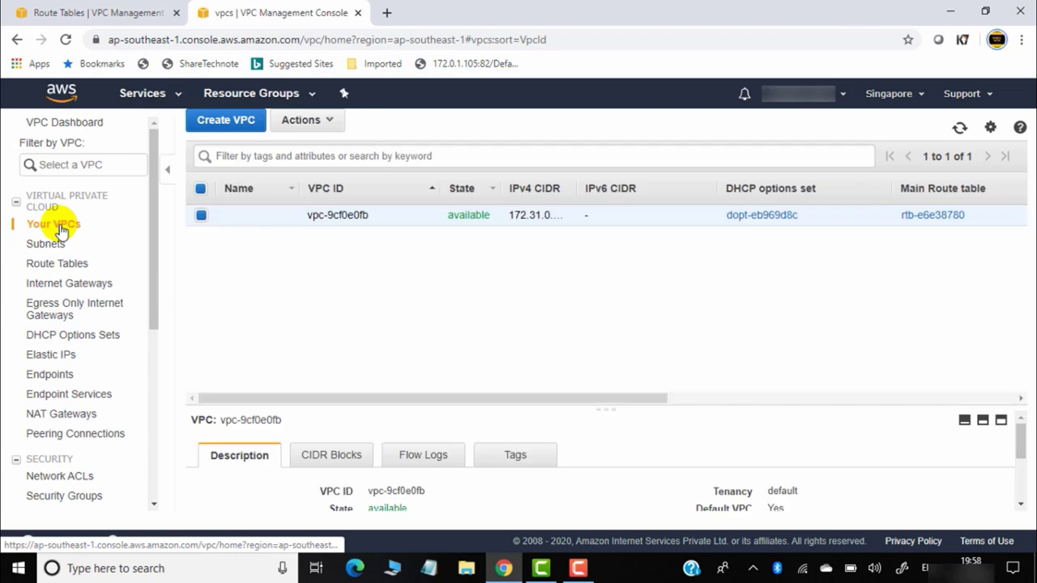
Create a VPC named CUSTOMER-END with IPv4 CIDR block 10.2.0.0/16 in the Singapore region
{"action": "left_click", "coordinate": [236, 128]}
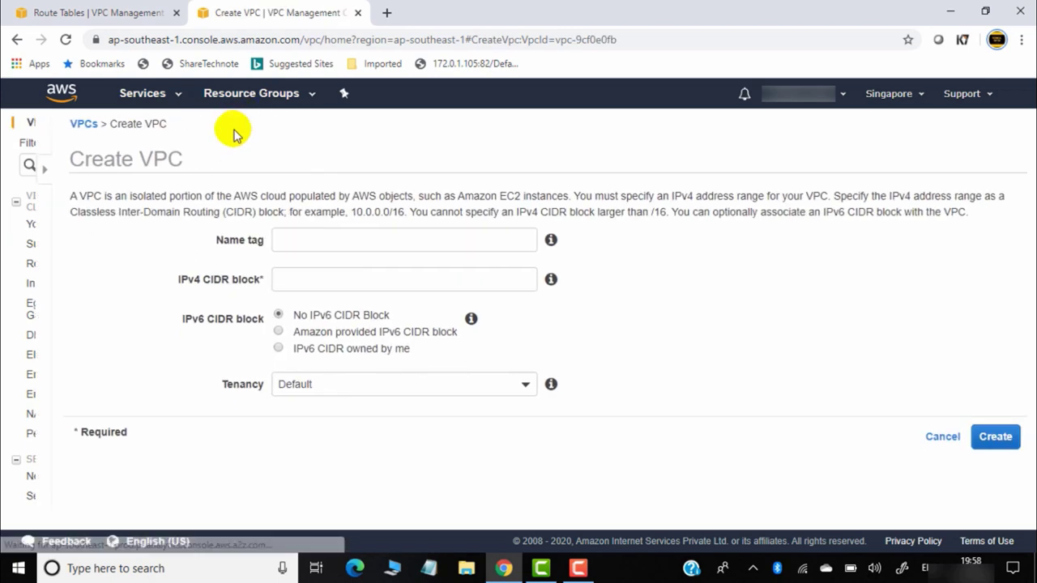
{"action": "left_click", "coordinate": [363, 237]}
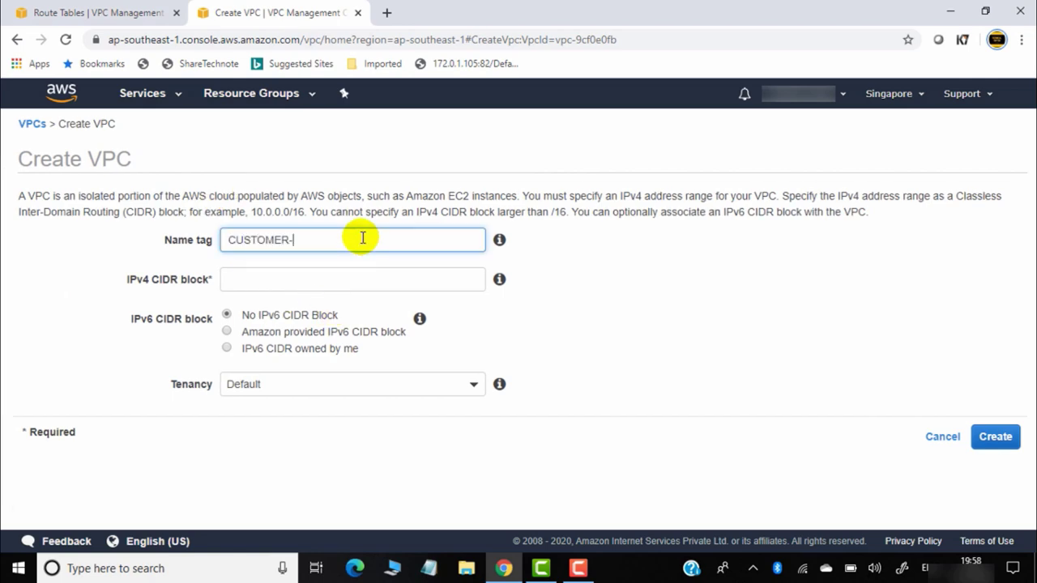
{"action": "type", "text": "CUSTOMER-END"}
{"action": "left_click", "coordinate": [359, 277]}
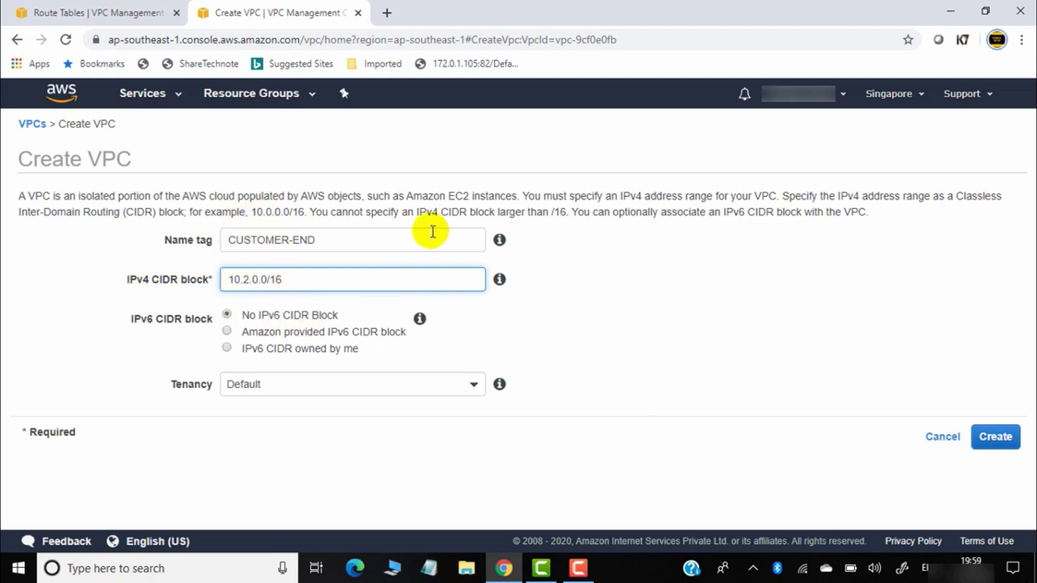
{"action": "left_click_drag", "start_coordinate": [295, 279], "coordinate": [275, 279]}
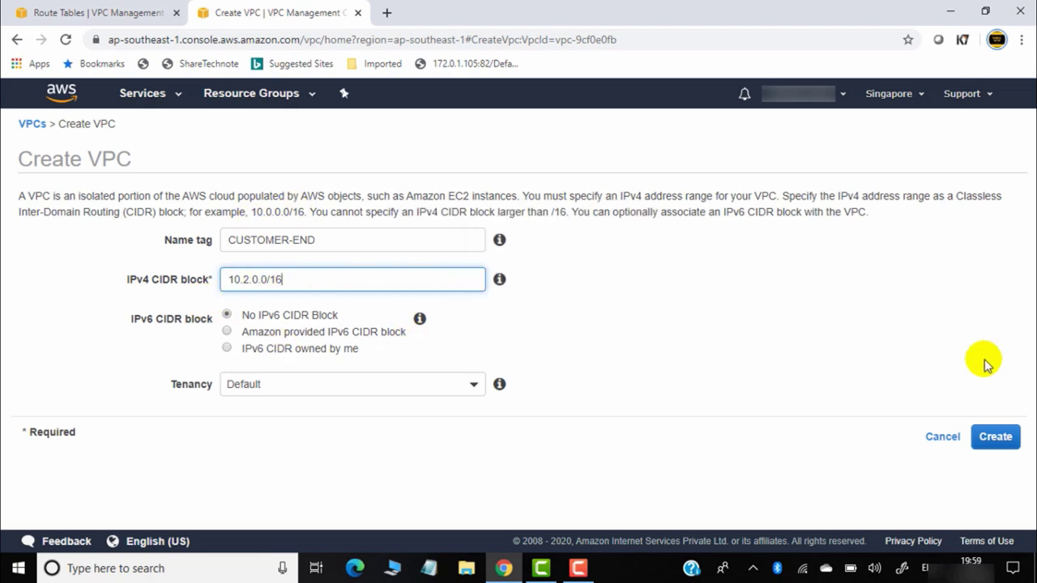
{"action": "left_click", "coordinate": [1003, 442]}
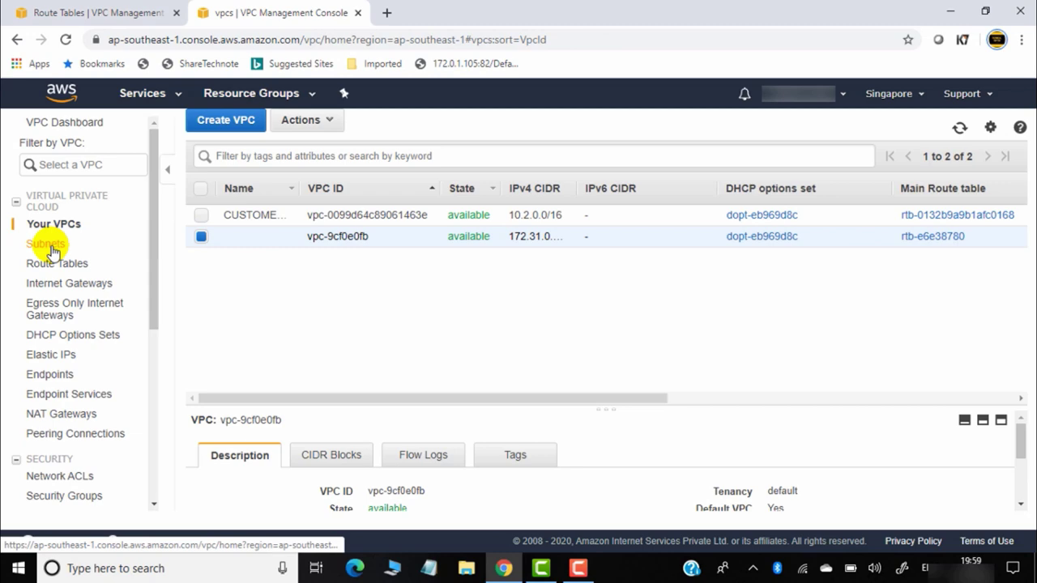
Create a subnet named CUSTOMER-SUBNET in the CUSTOMER-END VPC, availability zone ap-southeast-1a, with IPv4 CIDR block 10.2.0.0/24
{"action": "left_click", "coordinate": [49, 246]}
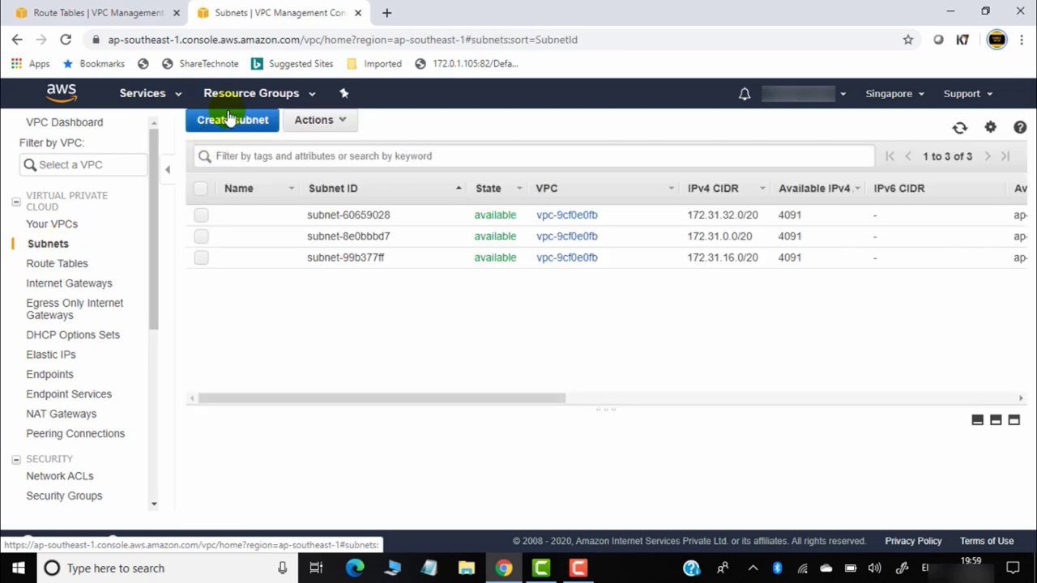
{"action": "left_click", "coordinate": [230, 119]}
{"action": "left_click", "coordinate": [346, 240]}
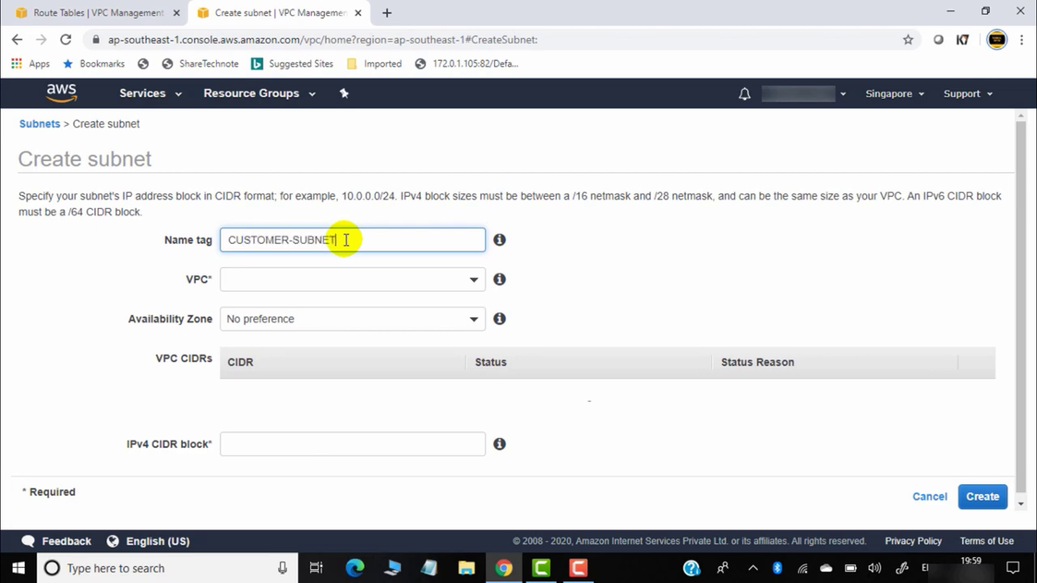
{"action": "left_click", "coordinate": [341, 279]}
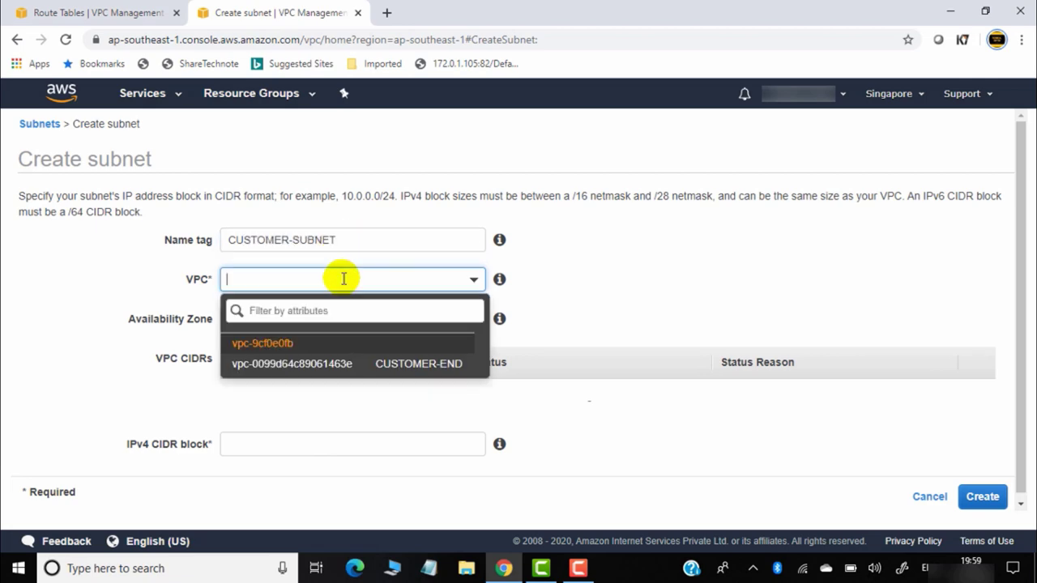
{"action": "left_click", "coordinate": [421, 366]}
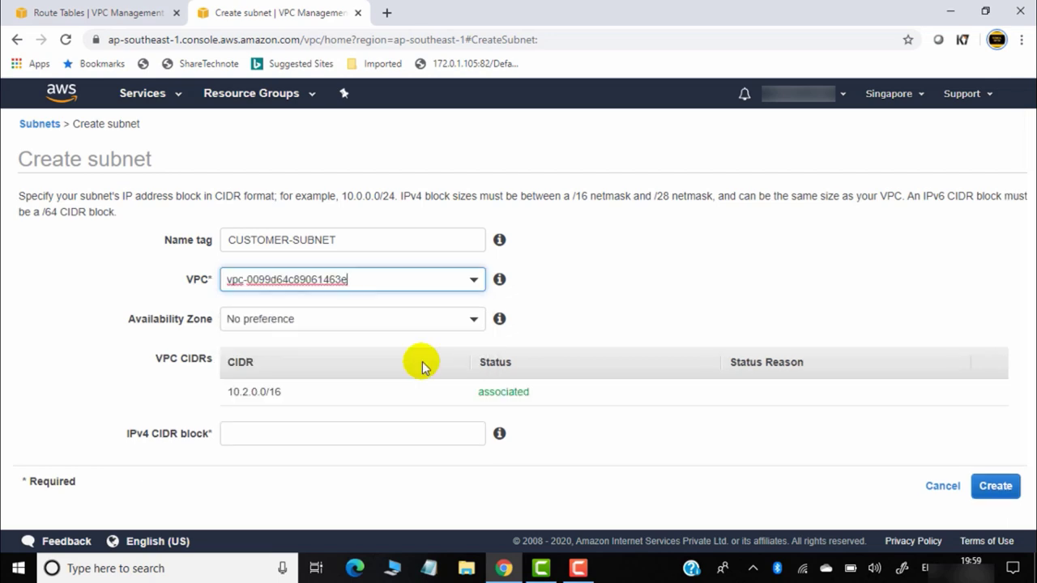
{"action": "left_click", "coordinate": [320, 323]}
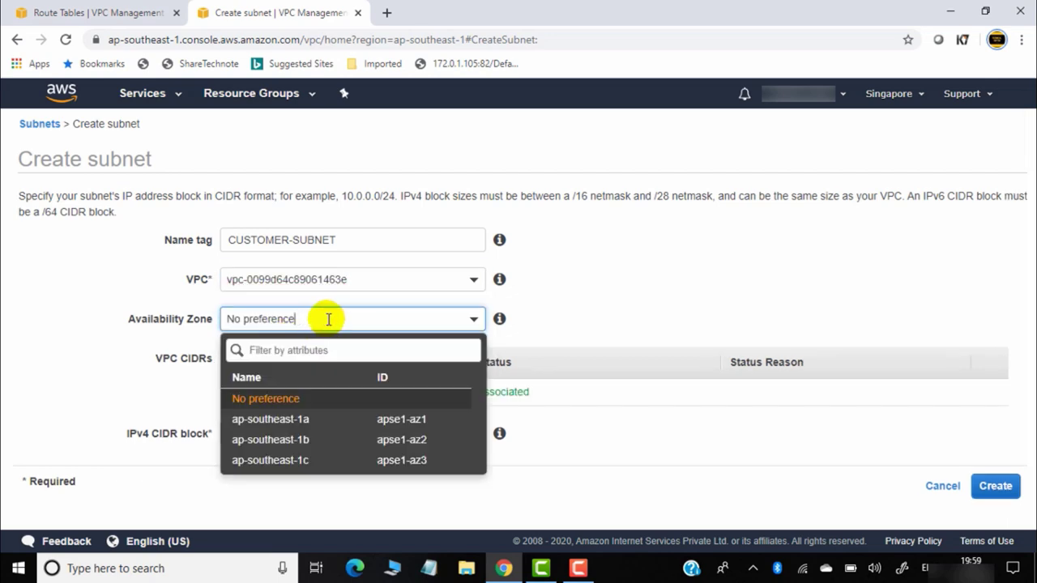
{"action": "left_click", "coordinate": [316, 428]}
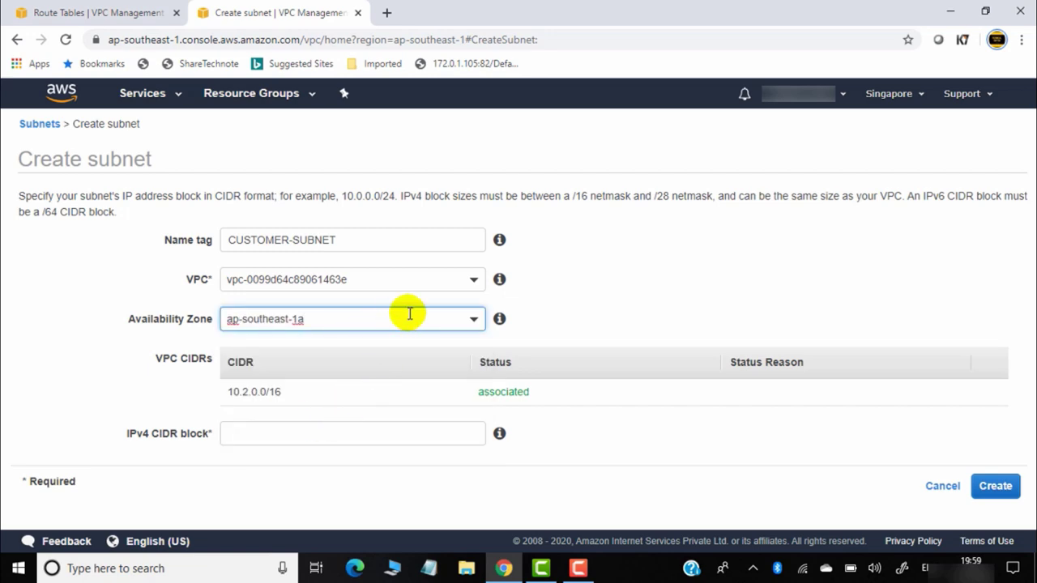
{"action": "left_click", "coordinate": [339, 434]}
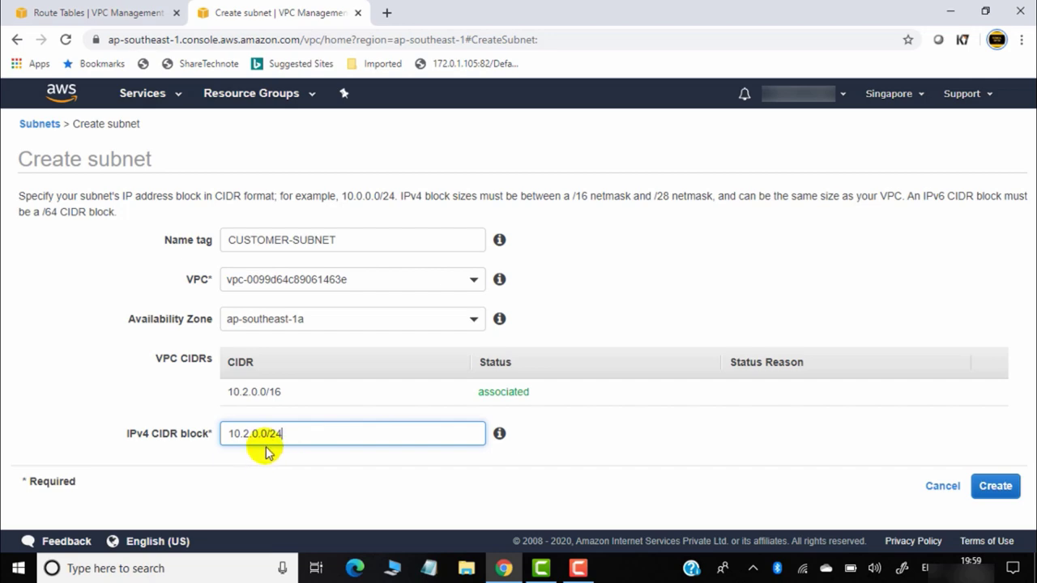
{"action": "left_click", "coordinate": [993, 486]}
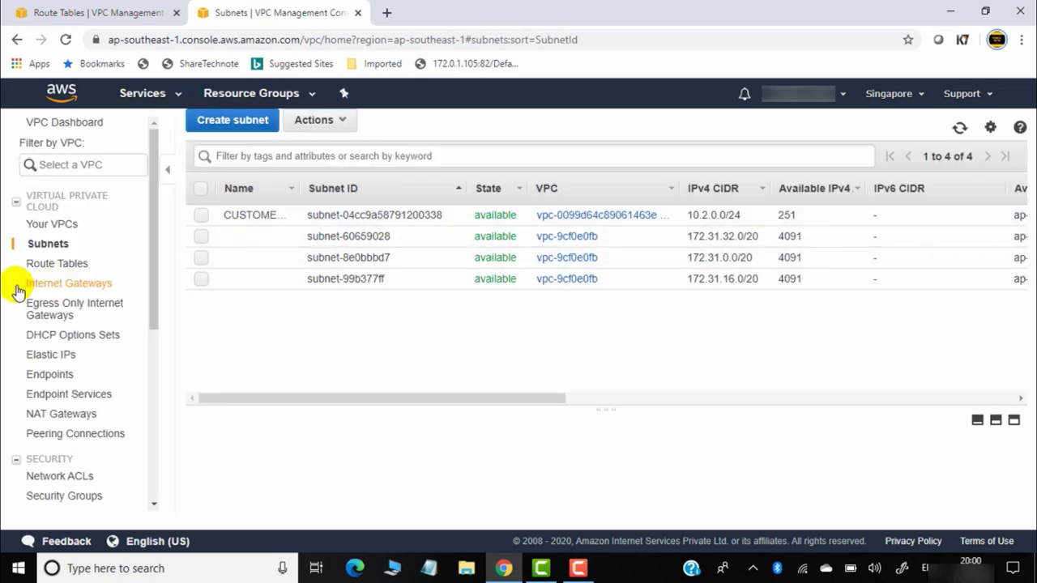
Create an internet gateway named CUSTOMER-IGW in the Singapore region
{"action": "left_click", "coordinate": [85, 290]}
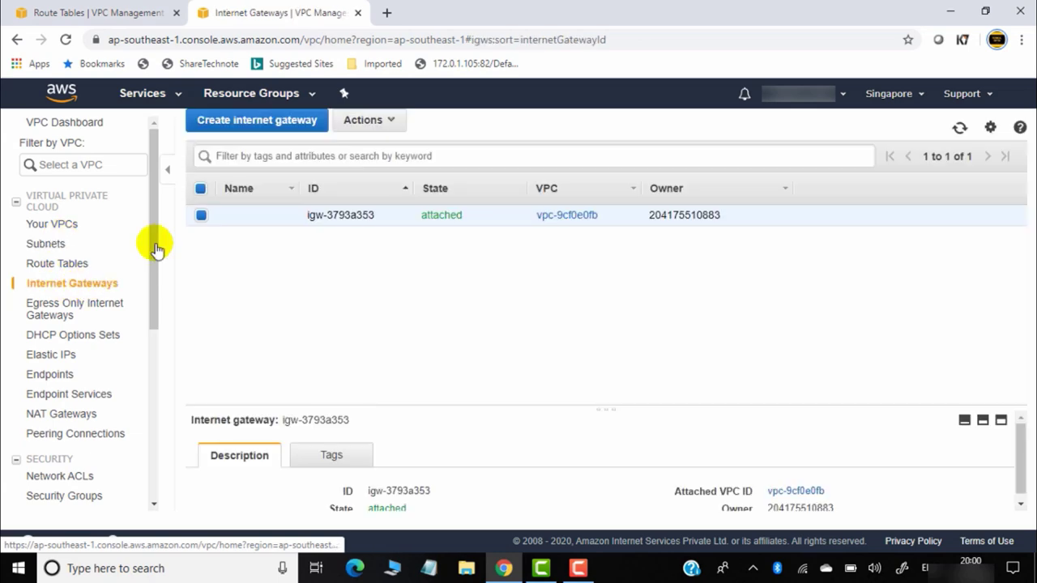
{"action": "left_click", "coordinate": [297, 128]}
{"action": "left_click", "coordinate": [259, 222]}
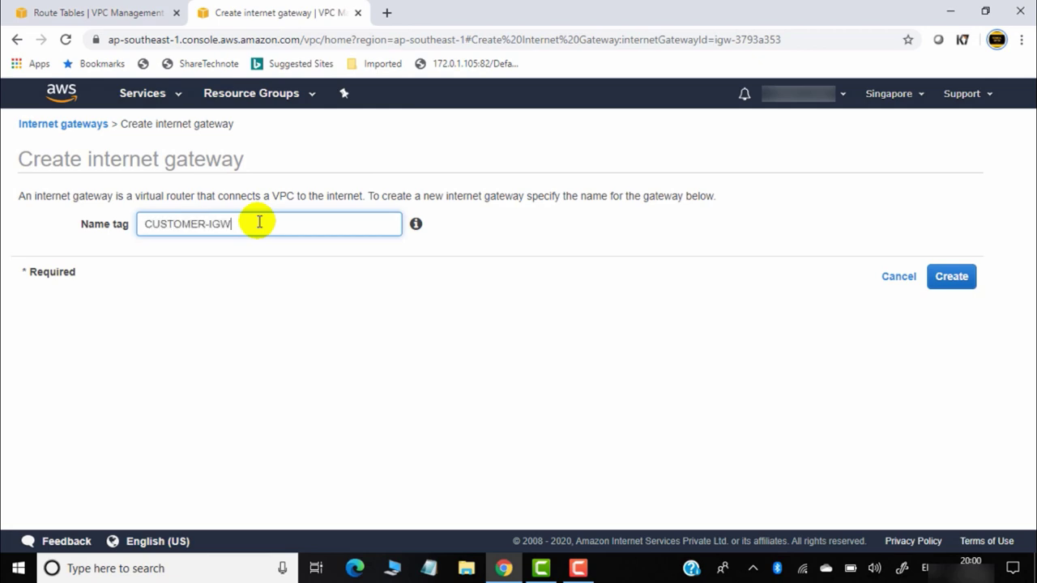
{"action": "left_click", "coordinate": [953, 276]}
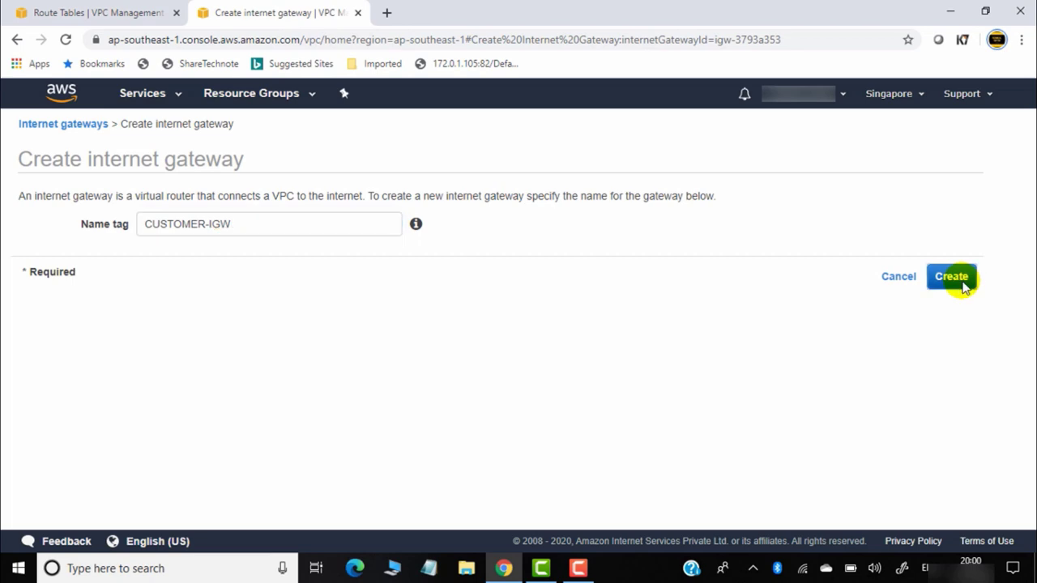
Attach the CUSTOMER-IGW internet gateway to the CUSTOMER-END VPC
{"action": "left_click", "coordinate": [200, 215]}
{"action": "left_click", "coordinate": [200, 237]}
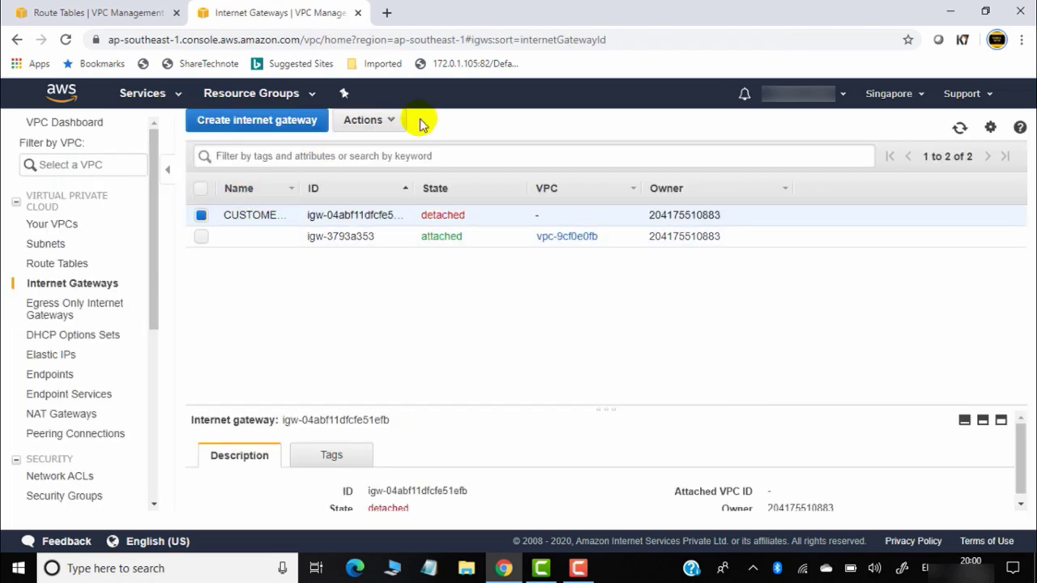
{"action": "left_click", "coordinate": [369, 120]}
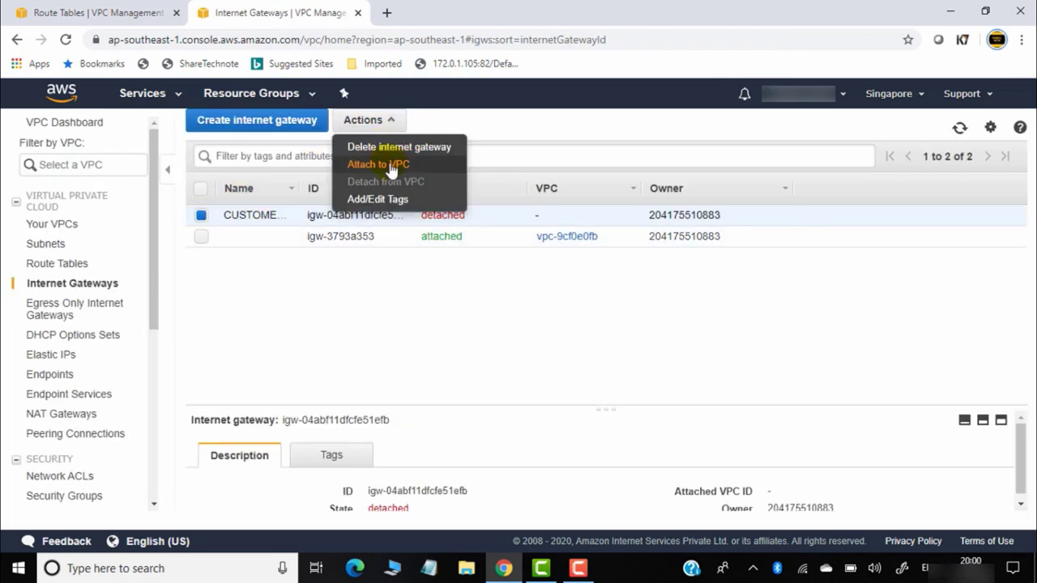
{"action": "left_click", "coordinate": [381, 166]}
{"action": "left_click", "coordinate": [362, 226]}
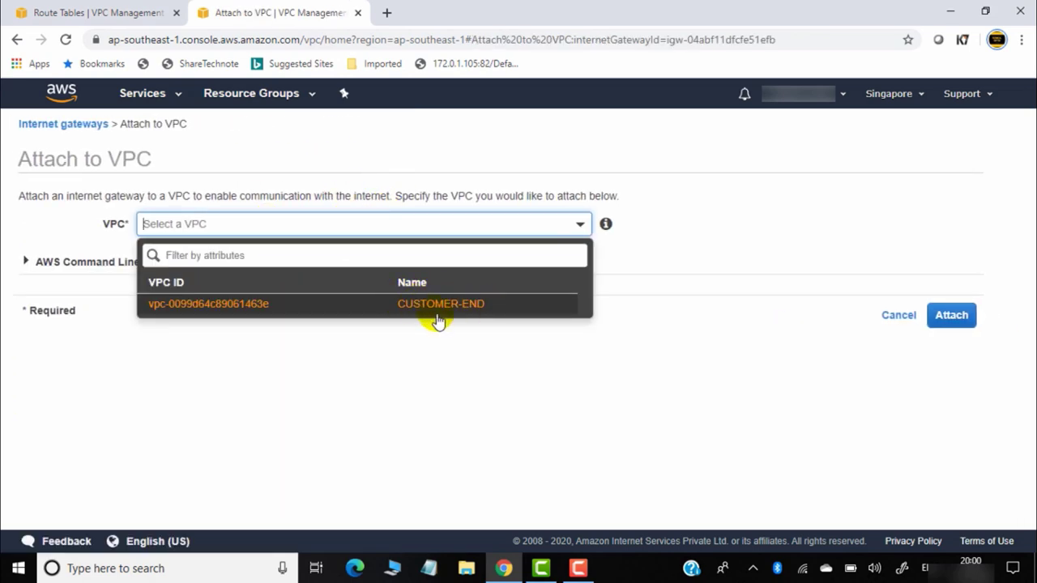
{"action": "left_click", "coordinate": [445, 306]}
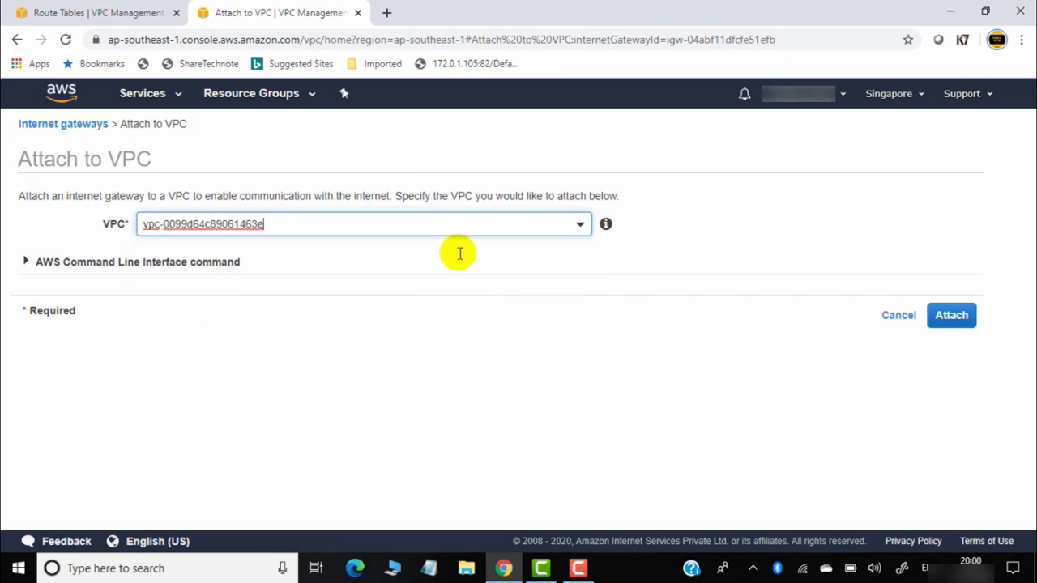
{"action": "left_click", "coordinate": [950, 315]}
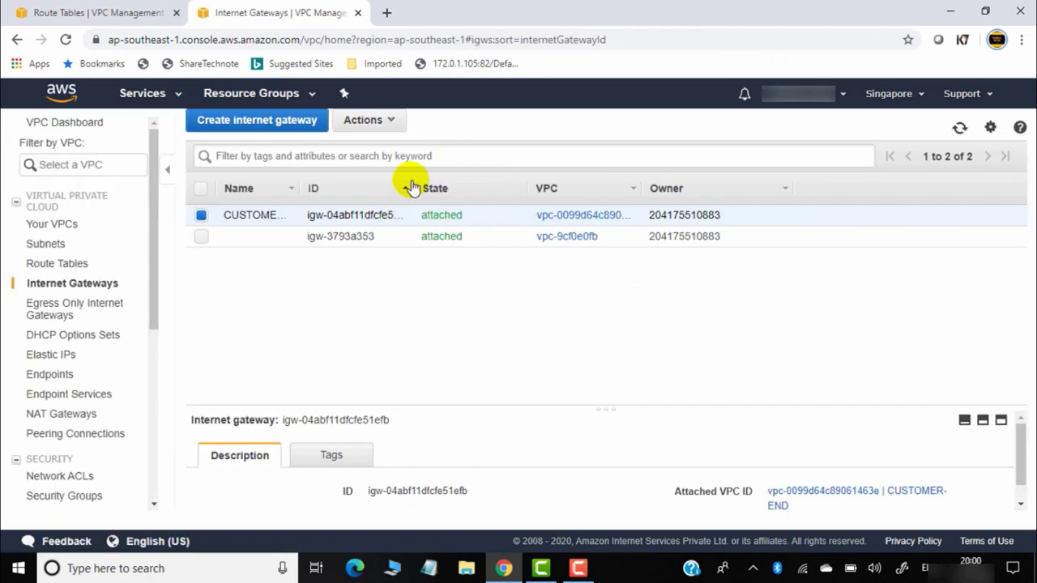
Create a route table named CUTOMER-ROUTE in the CUSTOMER-END VPC
{"action": "left_click", "coordinate": [69, 271]}
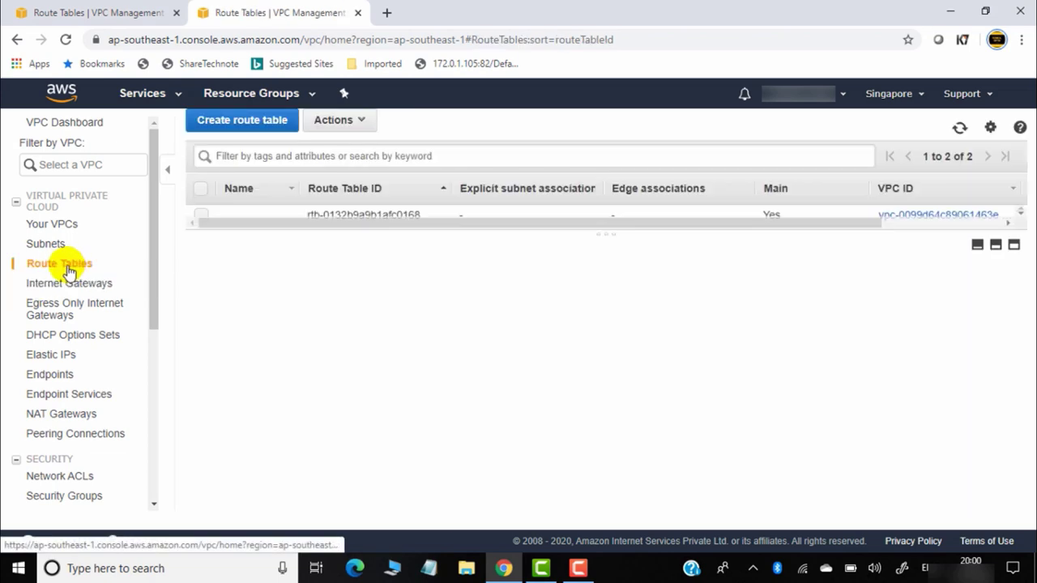
{"action": "left_click", "coordinate": [251, 122]}
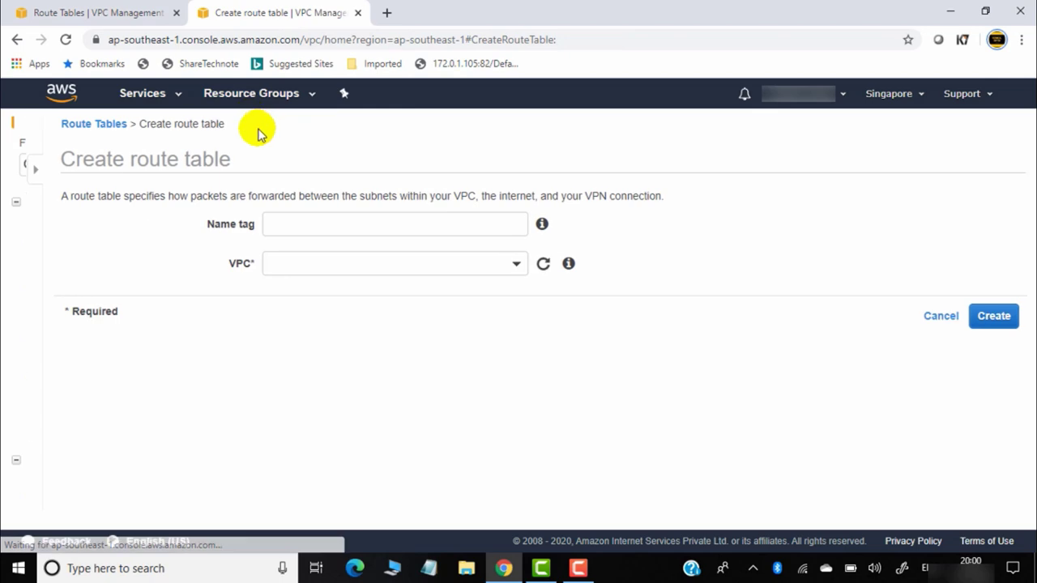
{"action": "left_click", "coordinate": [257, 231]}
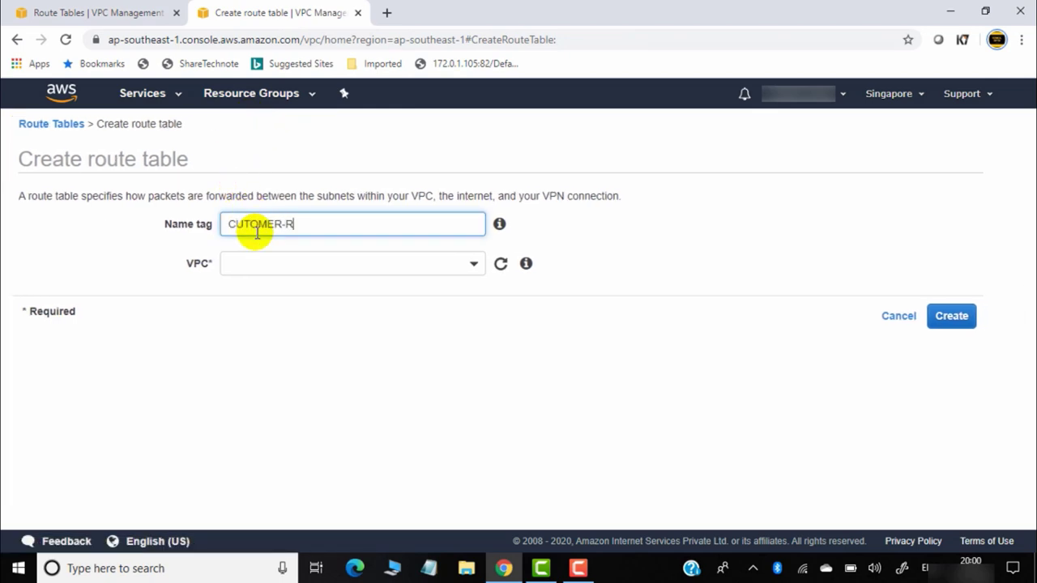
{"action": "left_click", "coordinate": [284, 261]}
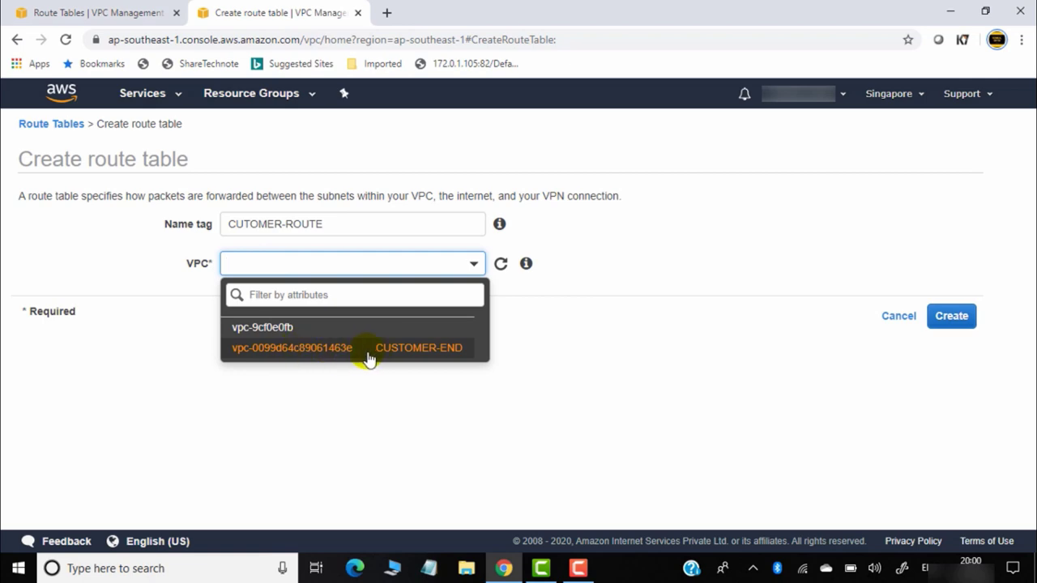
{"action": "left_click", "coordinate": [422, 355]}
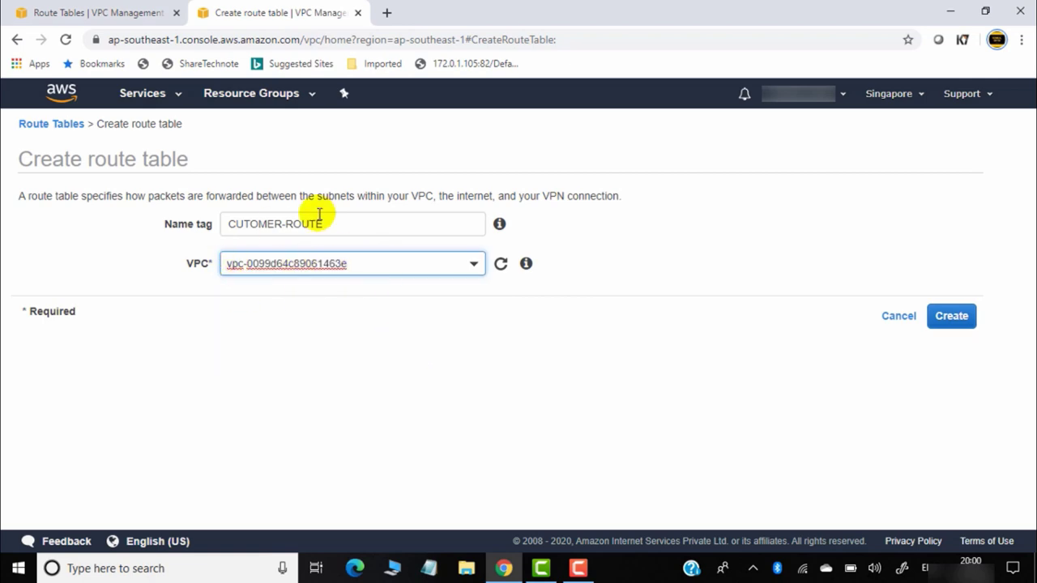
{"action": "left_click", "coordinate": [953, 317]}
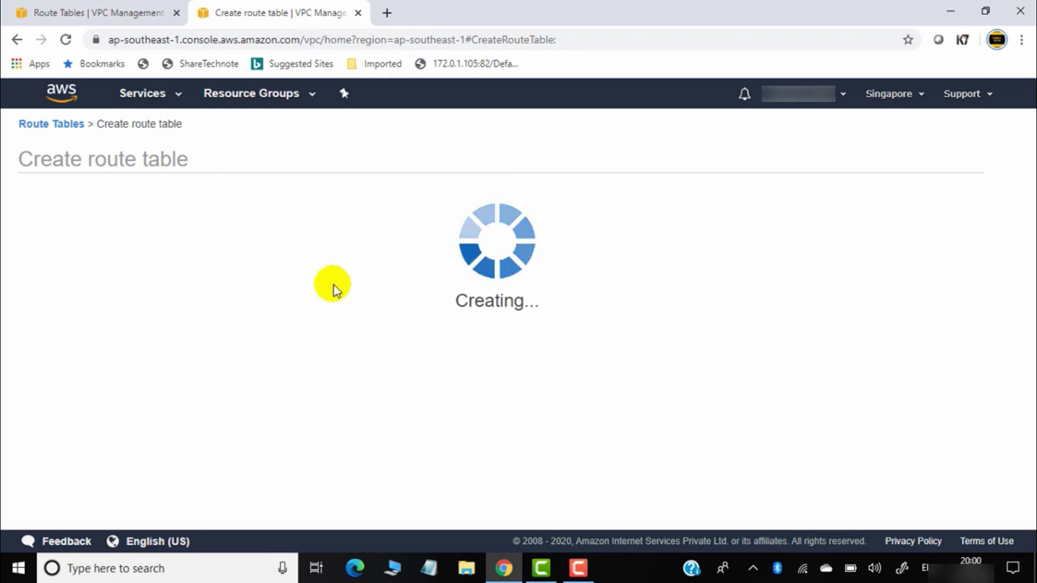
{"action": "left_click", "coordinate": [708, 294]}
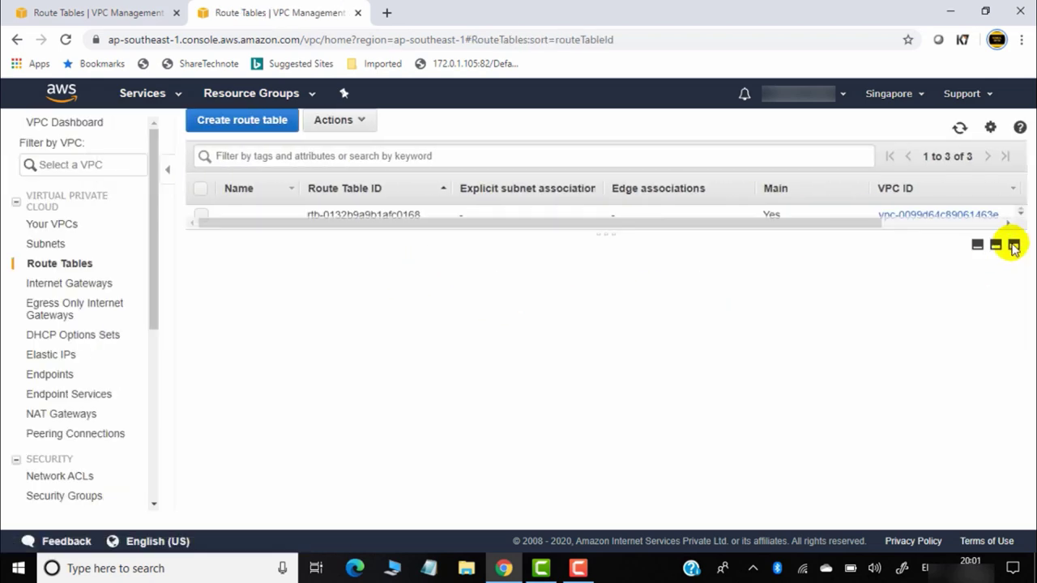
Add a route to the CUTOMER-ROUTE route table with destination 0.0.0.0/0 and the CUSTOMER-IGW internet gateway as target
{"action": "left_click", "coordinate": [978, 244]}
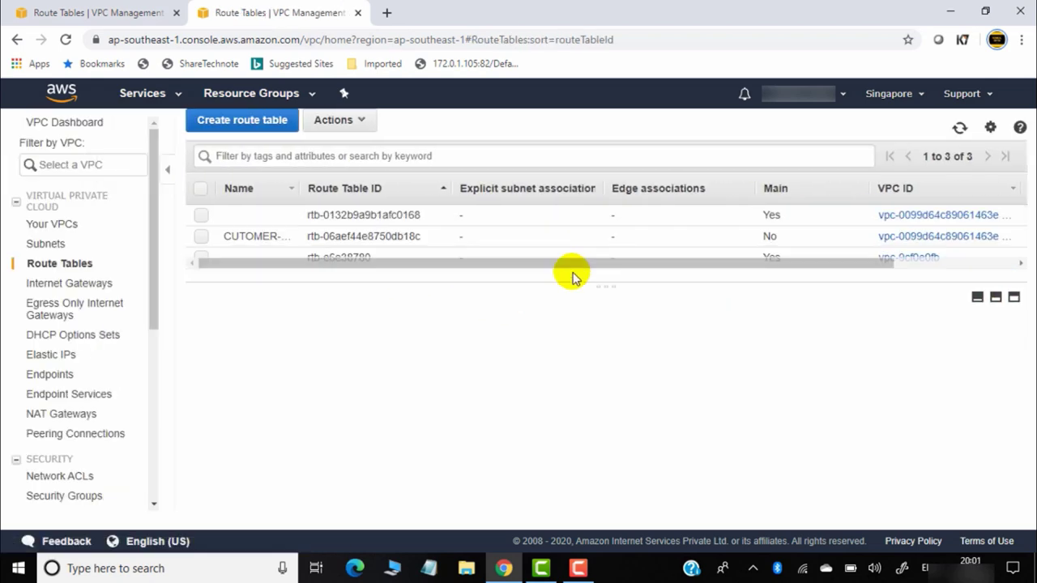
{"action": "left_click", "coordinate": [204, 236]}
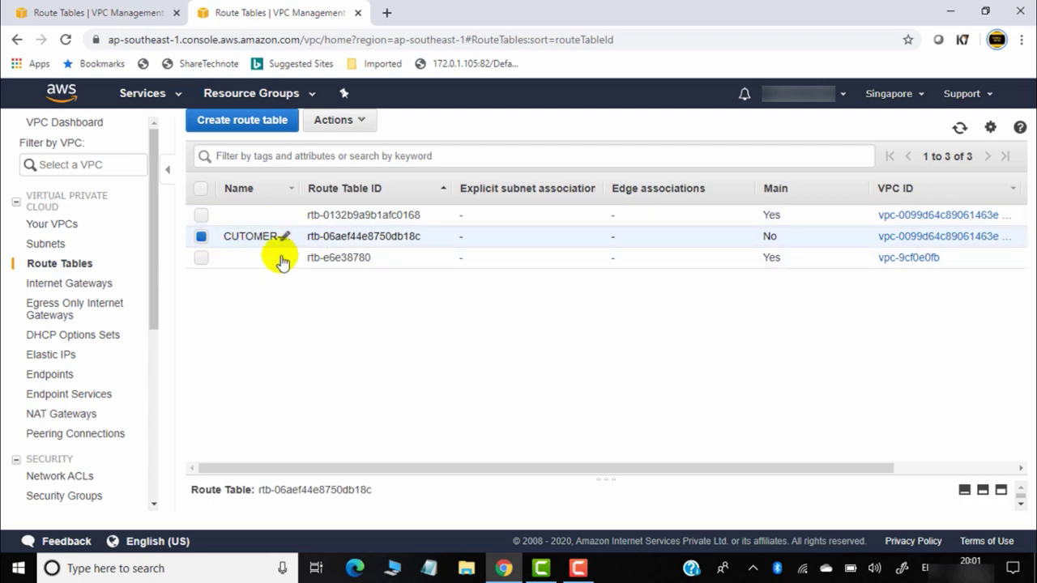
{"action": "left_click", "coordinate": [1002, 490]}
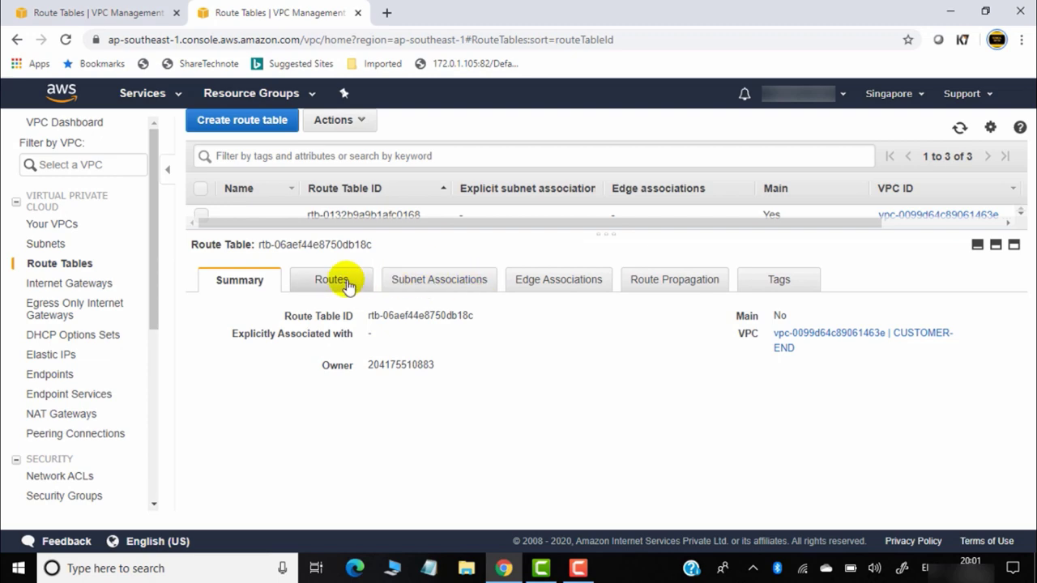
{"action": "left_click", "coordinate": [332, 280]}
{"action": "left_click", "coordinate": [267, 316]}
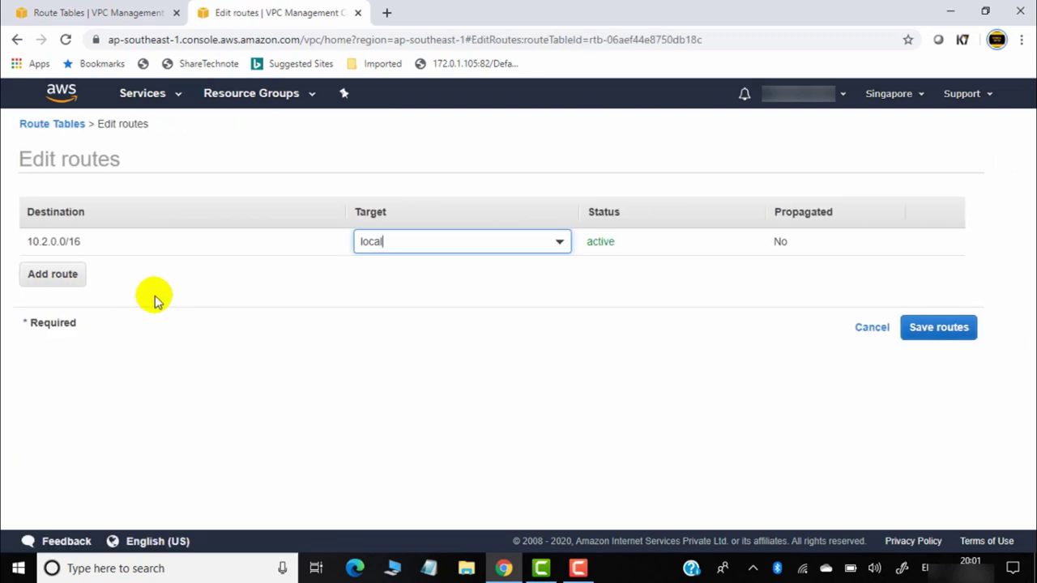
{"action": "left_click", "coordinate": [51, 275]}
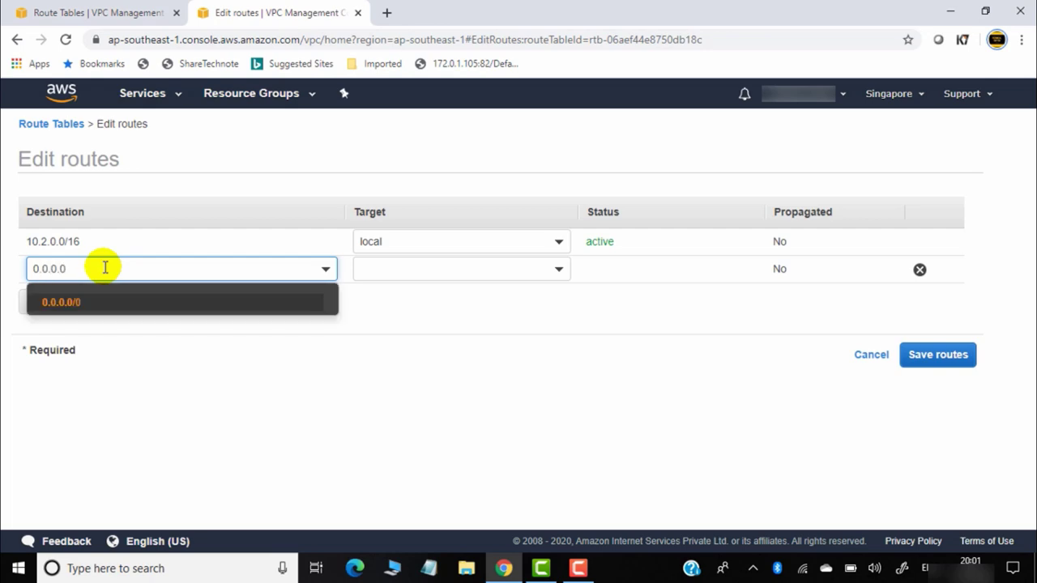
{"action": "left_click", "coordinate": [93, 304]}
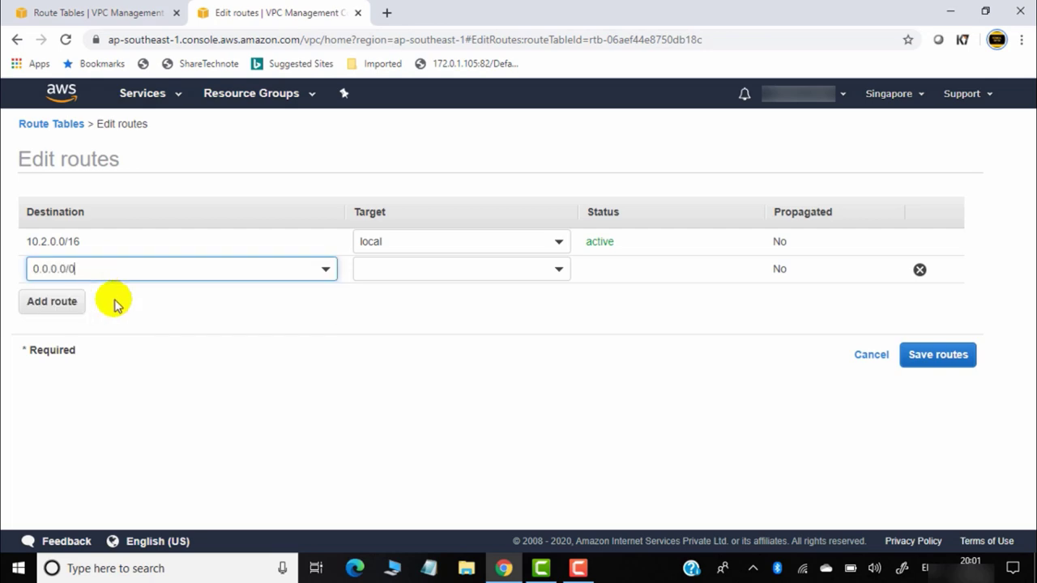
{"action": "left_click", "coordinate": [487, 269]}
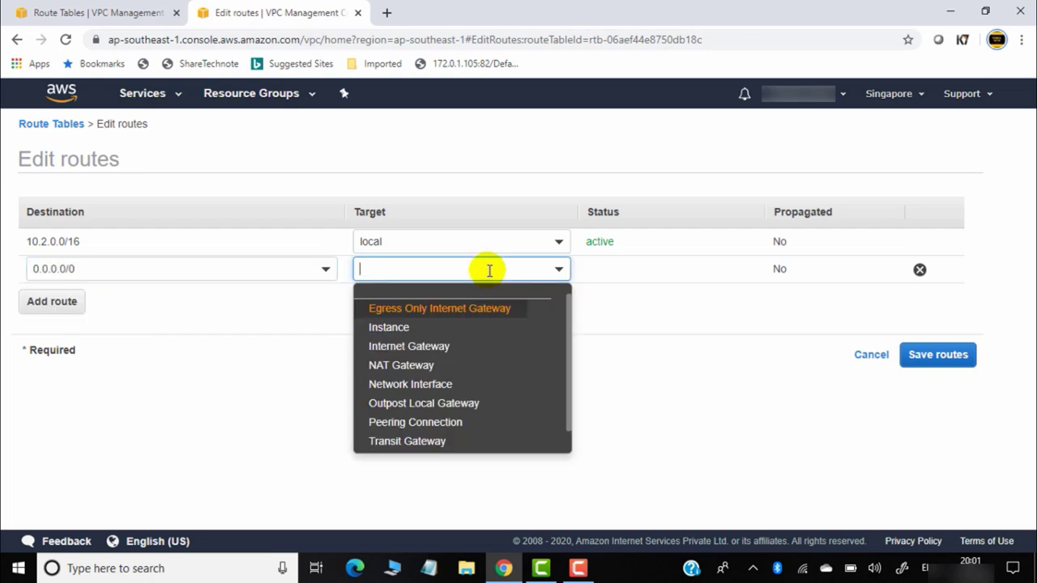
{"action": "left_click", "coordinate": [460, 346]}
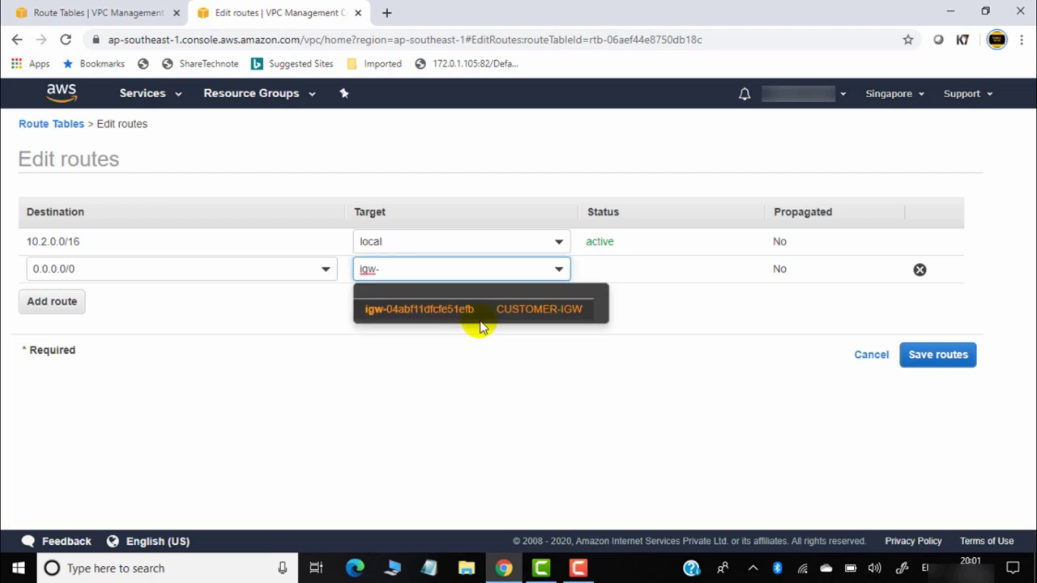
{"action": "left_click", "coordinate": [486, 312]}
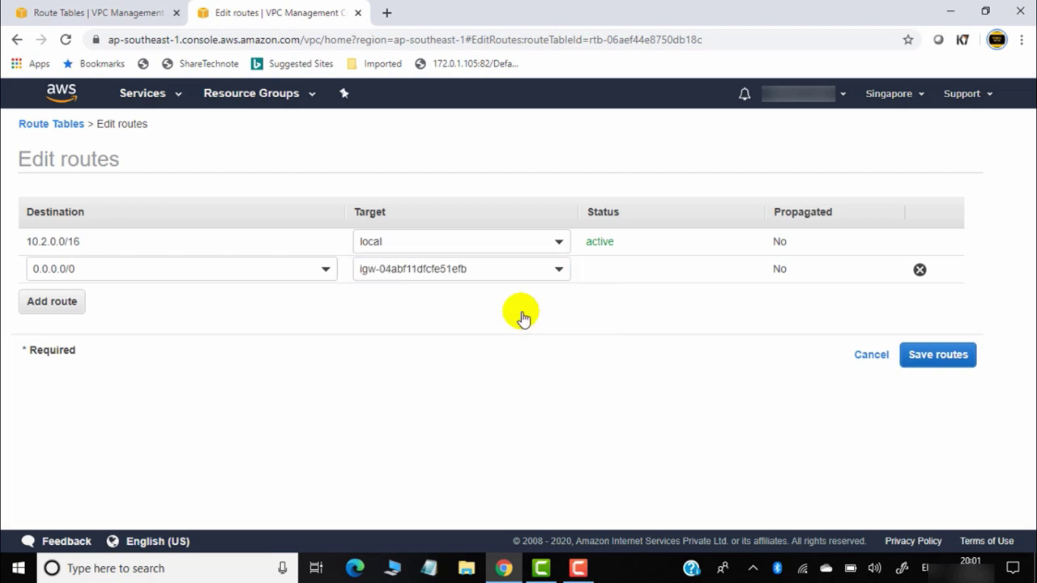
{"action": "left_click", "coordinate": [948, 367]}
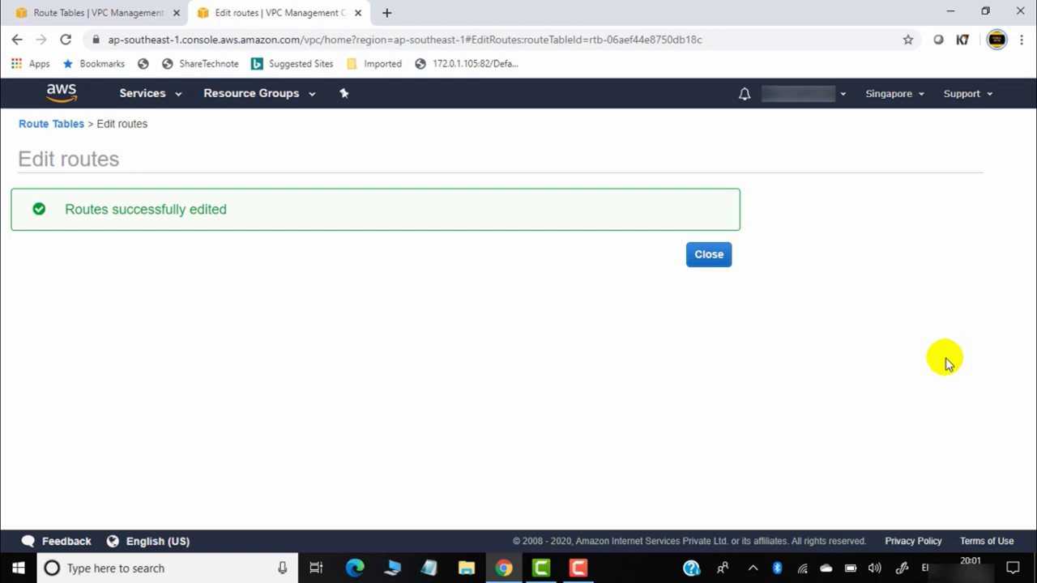
{"action": "left_click", "coordinate": [707, 258]}
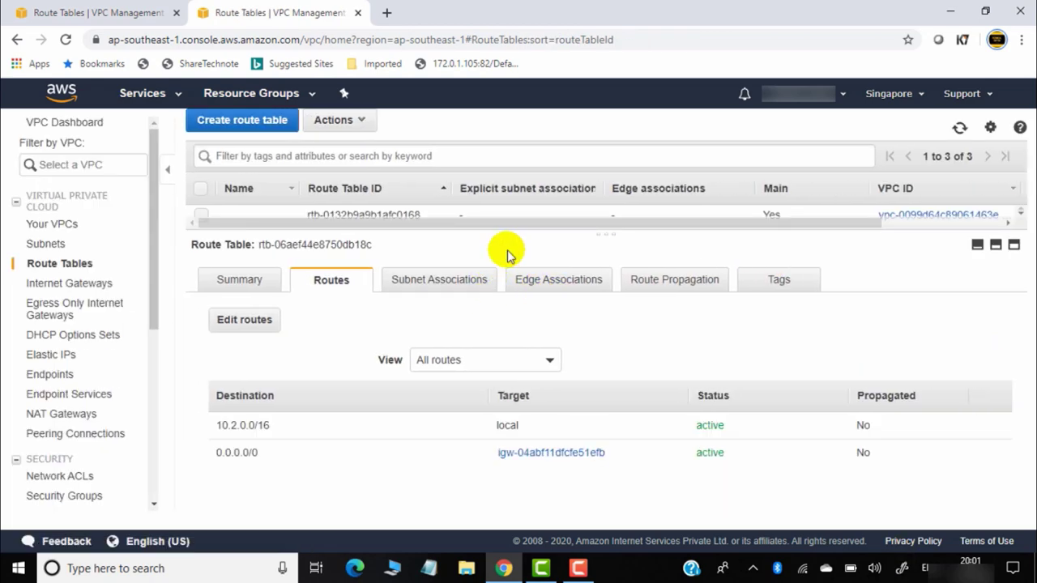
Associate the 10.2.0.0/24 customer subnet with the CUTOMER-ROUTE route table
{"action": "left_click", "coordinate": [457, 290]}
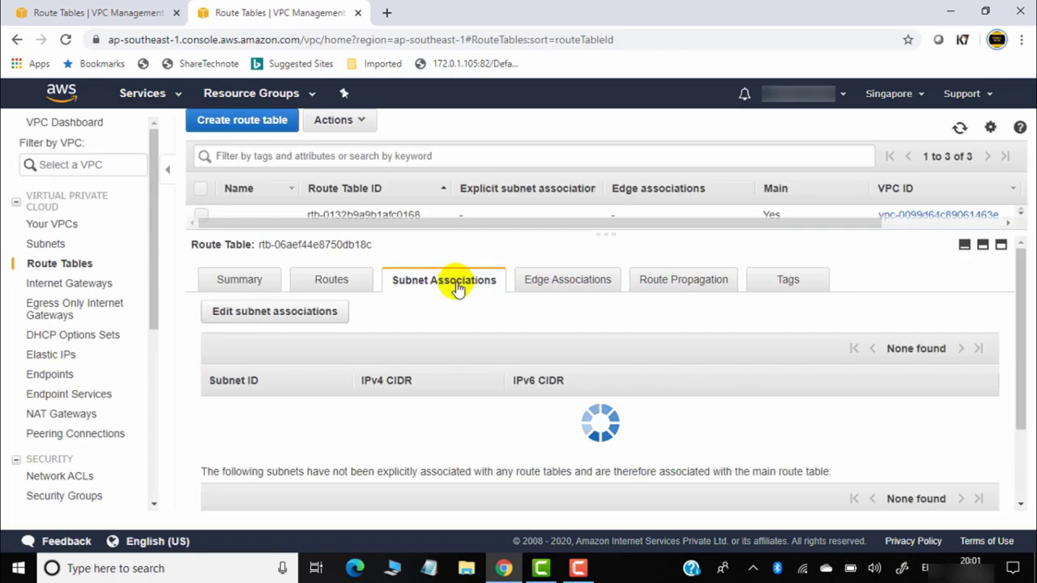
{"action": "left_click", "coordinate": [305, 313]}
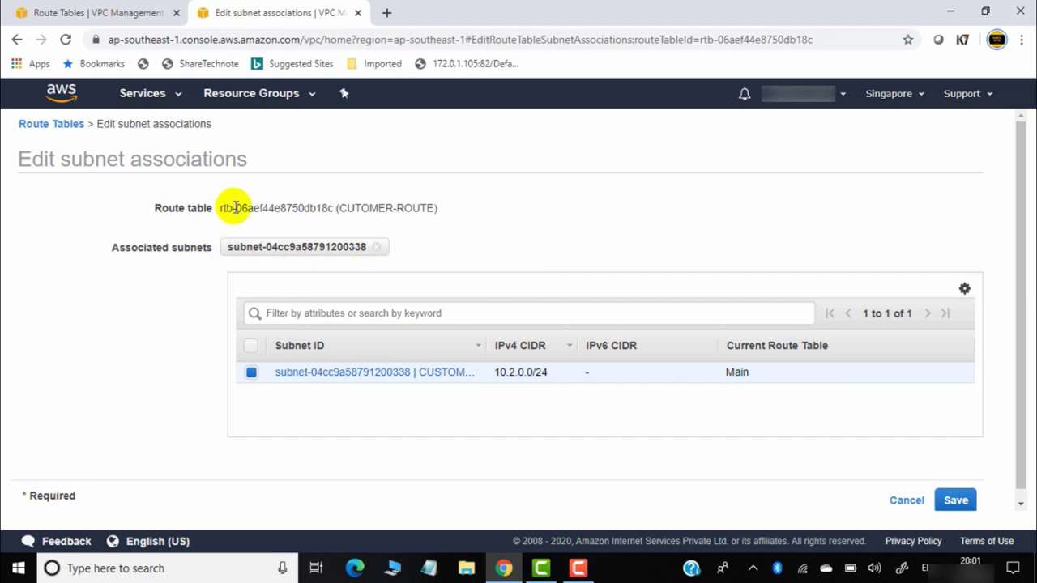
{"action": "left_click", "coordinate": [377, 248]}
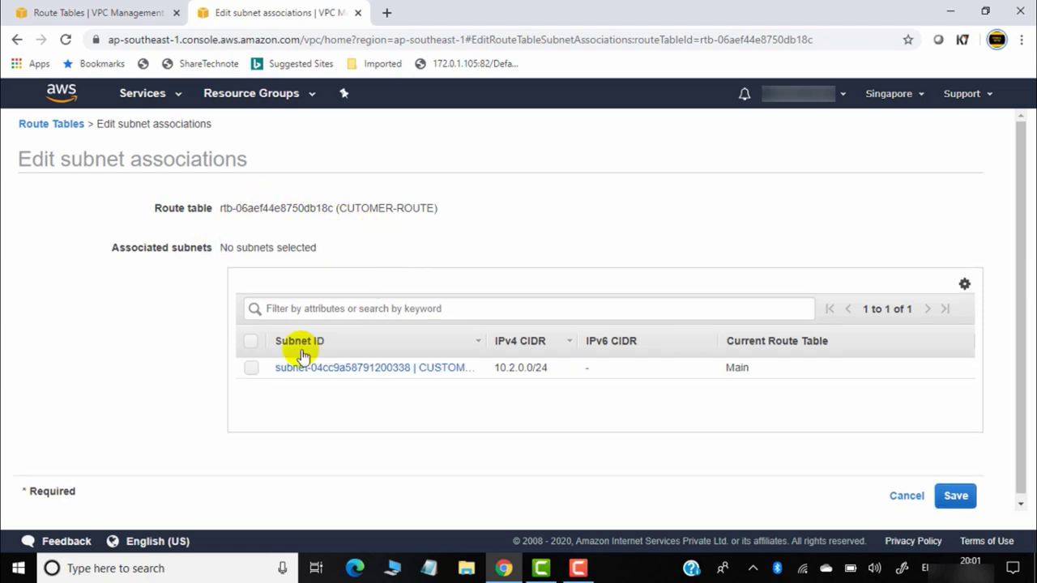
{"action": "left_click", "coordinate": [251, 366]}
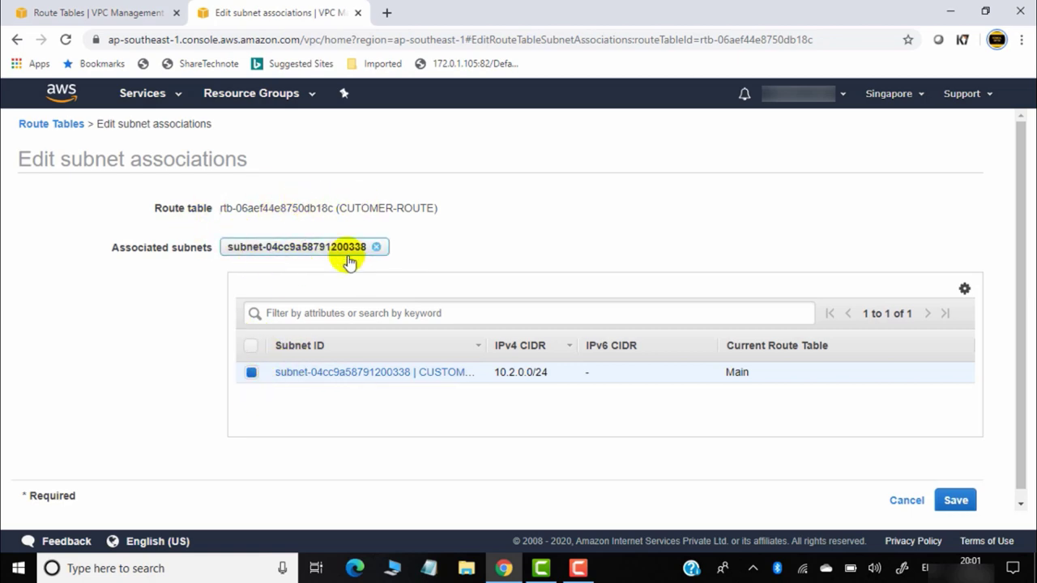
{"action": "left_click", "coordinate": [955, 502]}
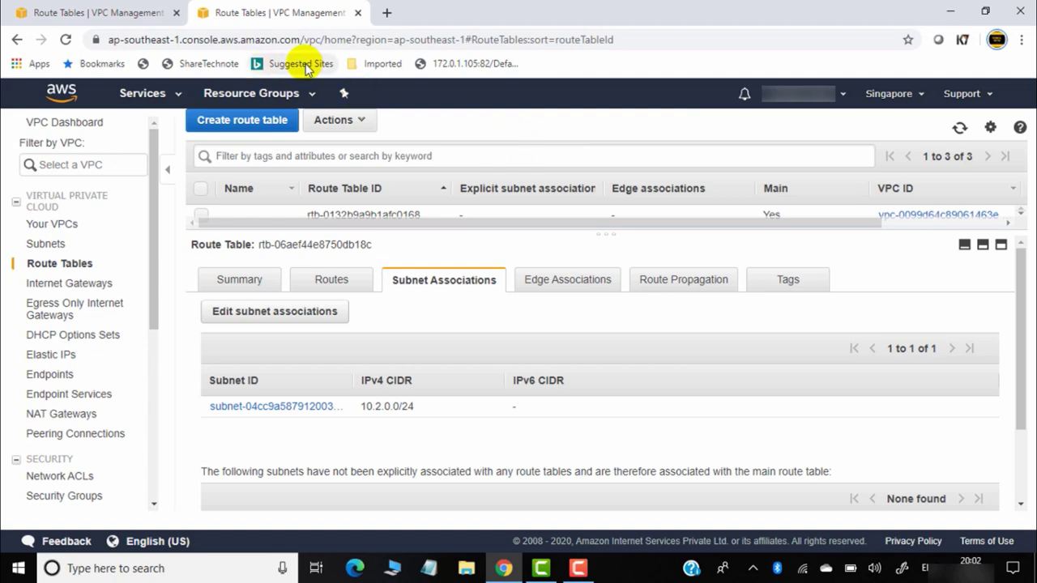
Switch to the EC2 console in the Singapore region and start the wizard for launching a new instance
{"action": "left_click", "coordinate": [180, 97]}
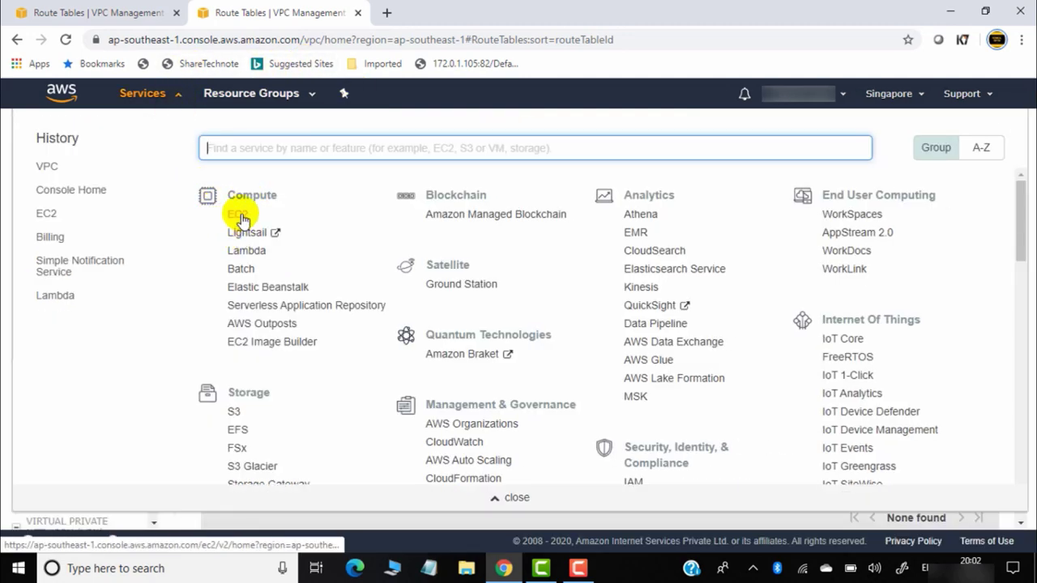
{"action": "left_click", "coordinate": [238, 214]}
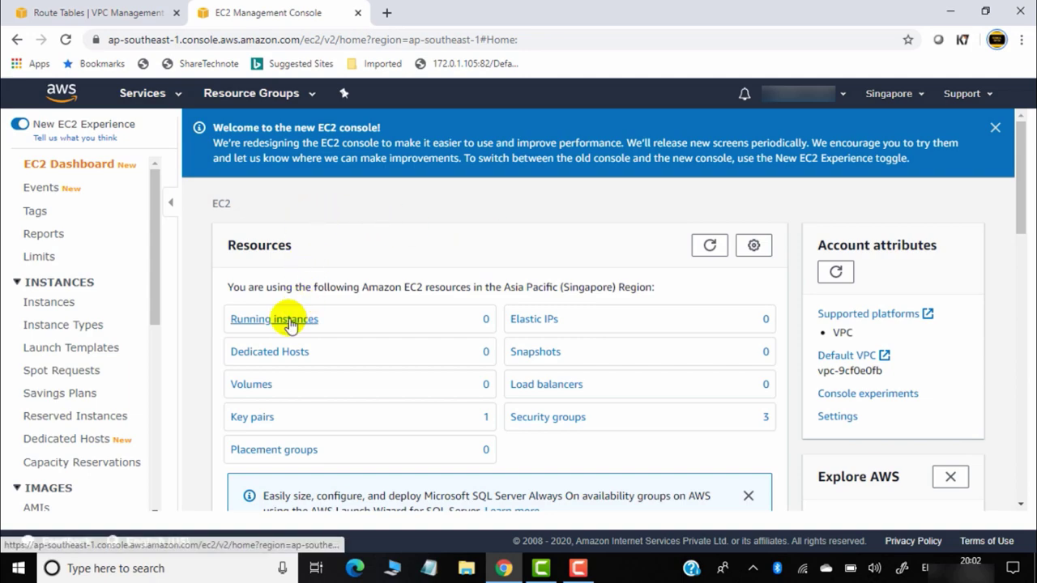
{"action": "left_click", "coordinate": [289, 320]}
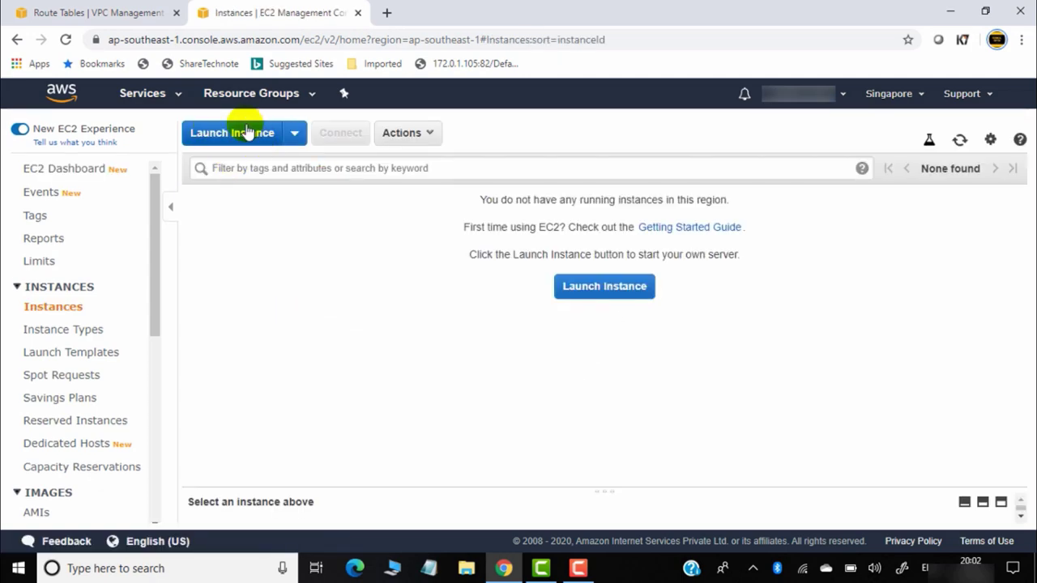
{"action": "left_click", "coordinate": [245, 133]}
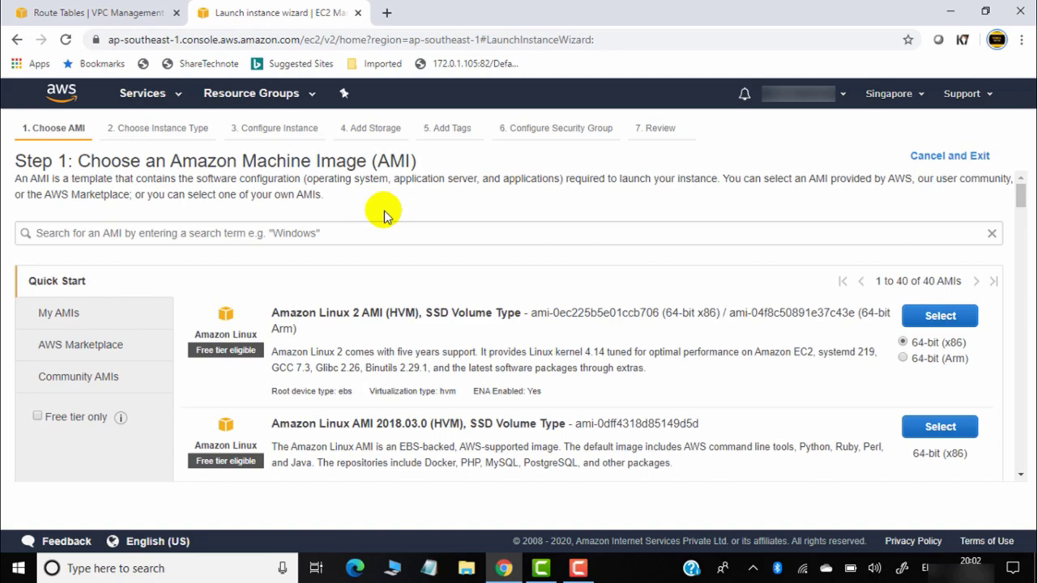
Choose the 64-bit (x86) Amazon Linux 2 AMI and accept the t2.micro instance type for the new instance
{"action": "left_click", "coordinate": [940, 316]}
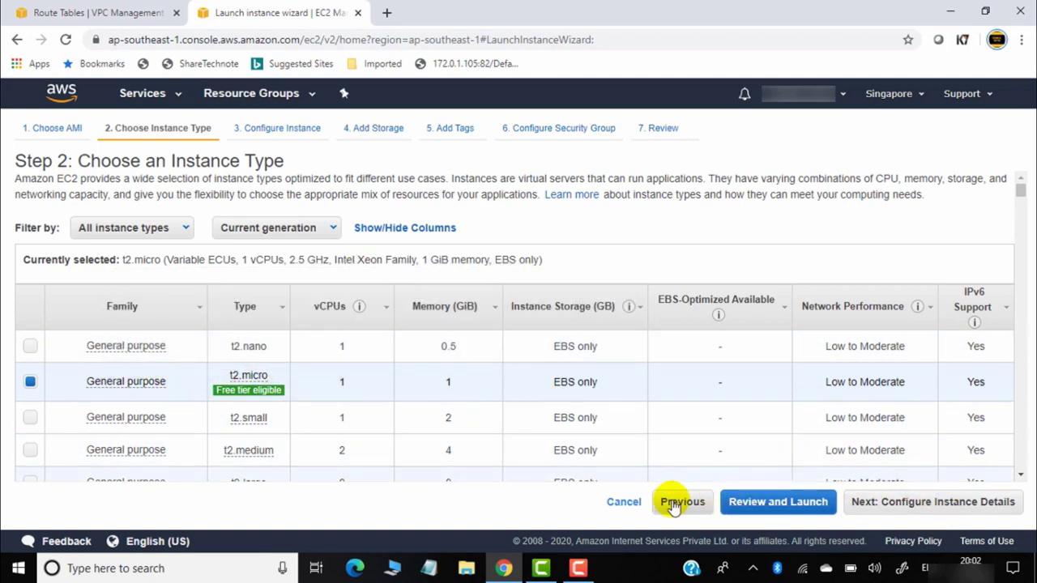
{"action": "left_click", "coordinate": [938, 505]}
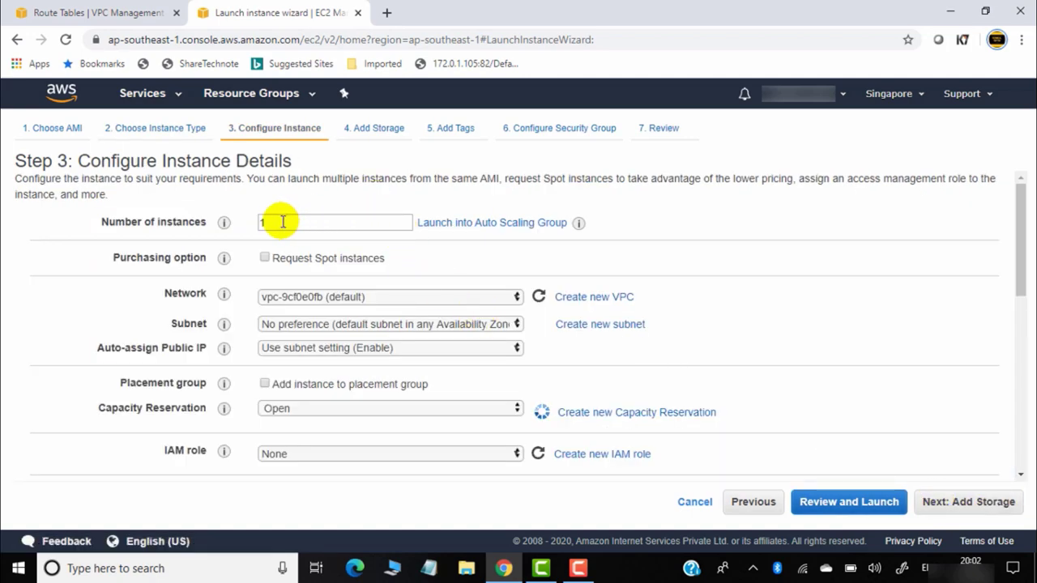
Place the instance in the CUSTOMER-END VPC with auto-assign public IP enabled and continue to the storage settings
{"action": "left_click", "coordinate": [409, 296]}
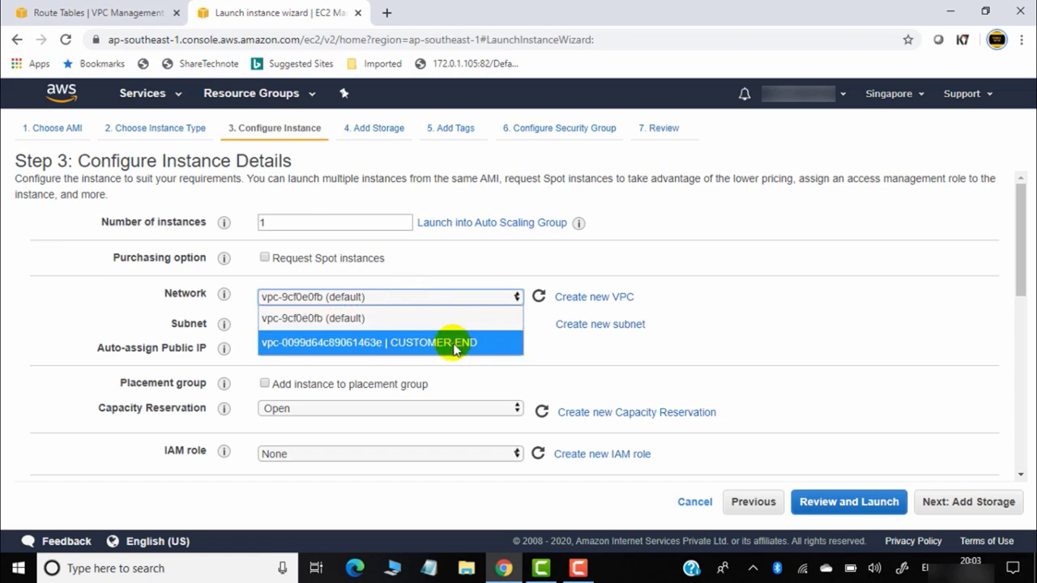
{"action": "left_click", "coordinate": [455, 344]}
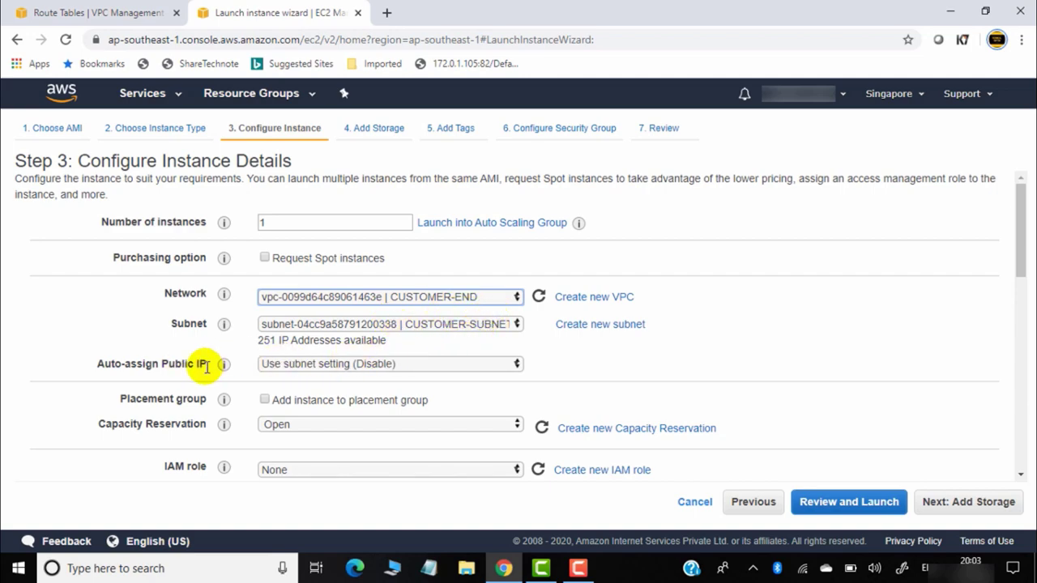
{"action": "left_click", "coordinate": [400, 364]}
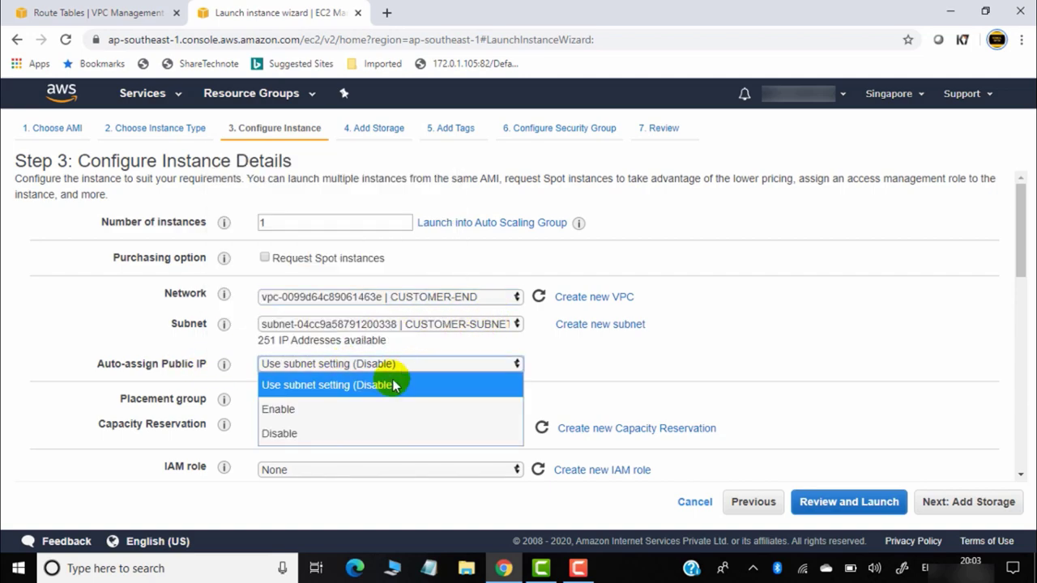
{"action": "left_click", "coordinate": [335, 411]}
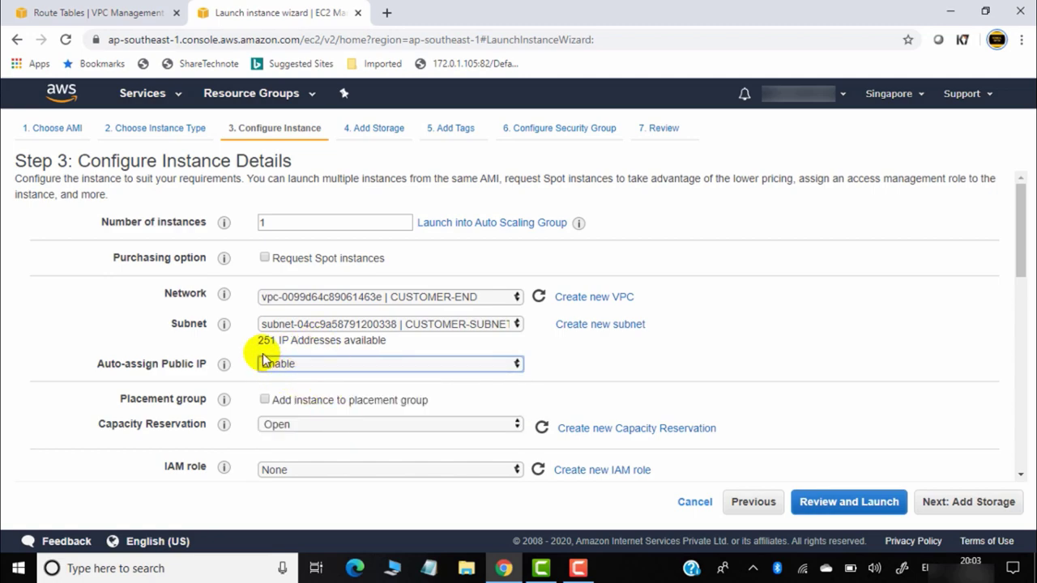
{"action": "left_click", "coordinate": [975, 504]}
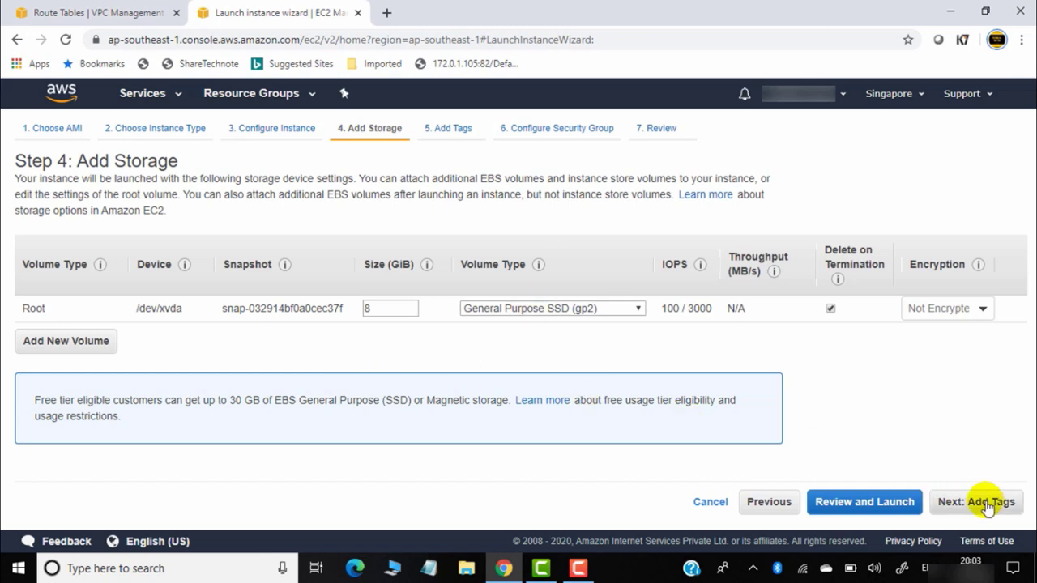
Accept the default storage and tag the instance with key name and value customer-machine
{"action": "left_click", "coordinate": [986, 504]}
{"action": "left_click", "coordinate": [65, 371]}
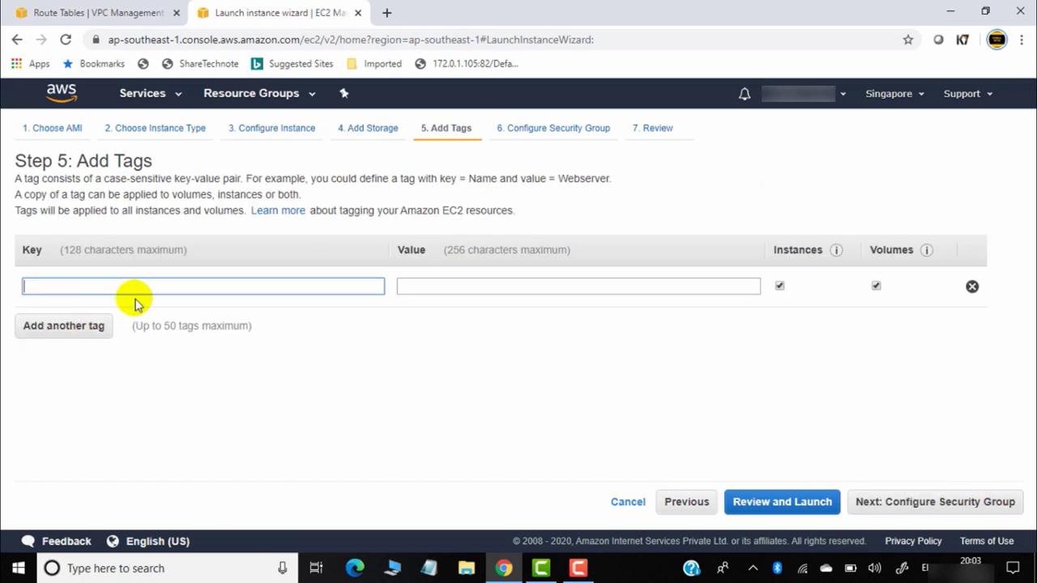
{"action": "type", "text": "name"}
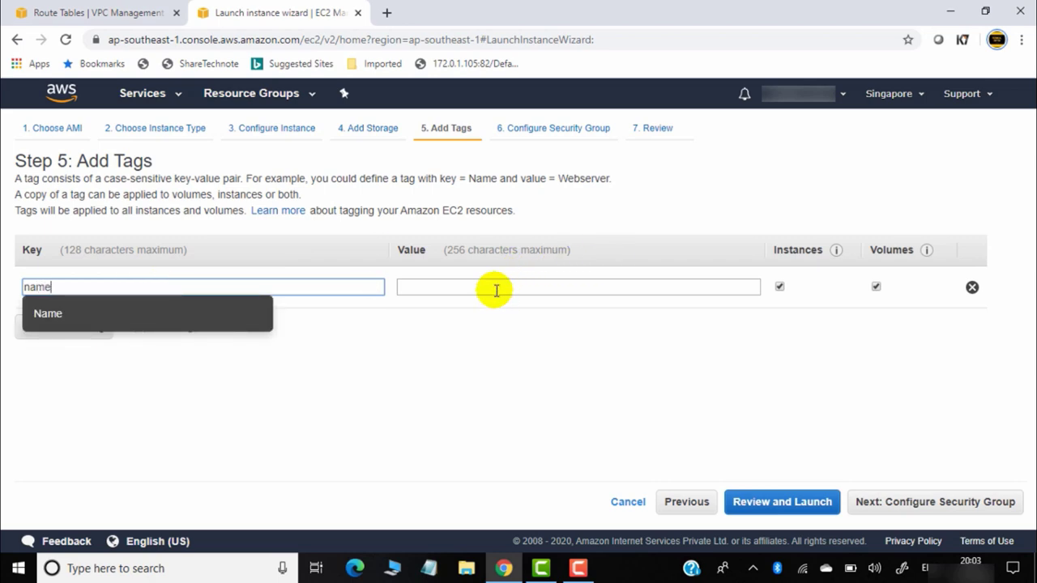
{"action": "left_click", "coordinate": [496, 289]}
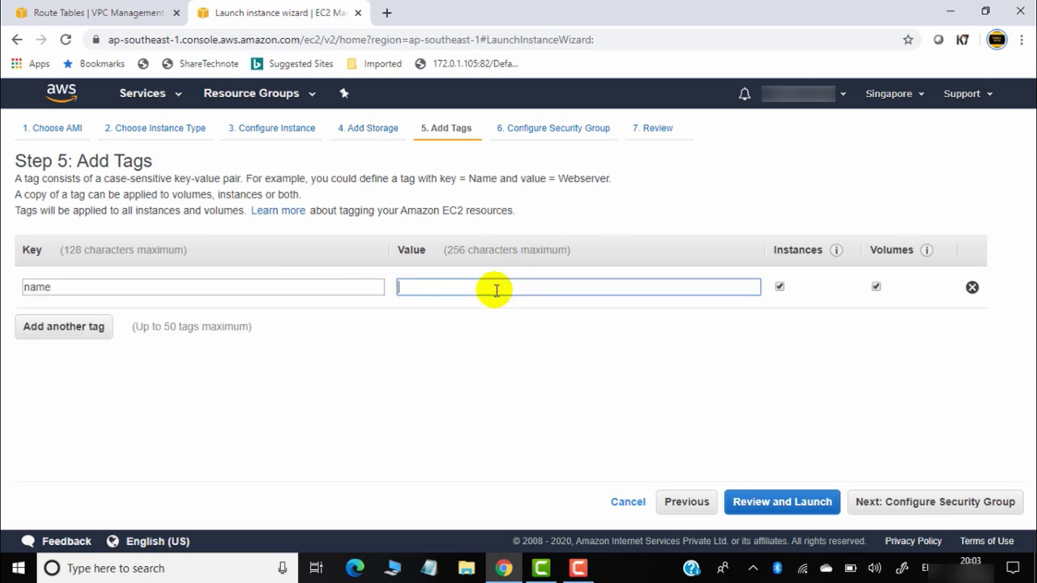
{"action": "type", "text": "customer-mach"}
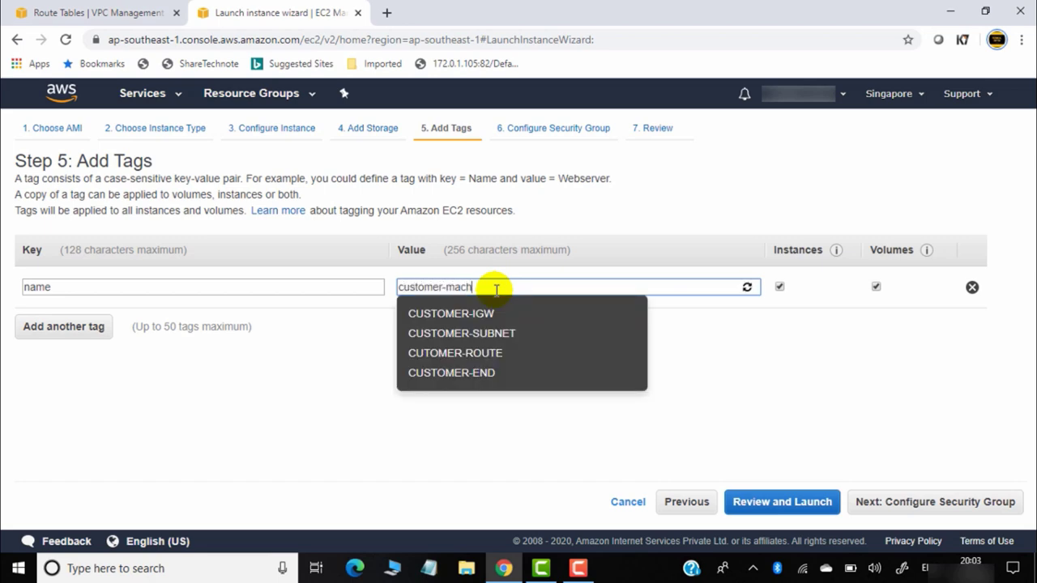
{"action": "type", "text": "ine"}
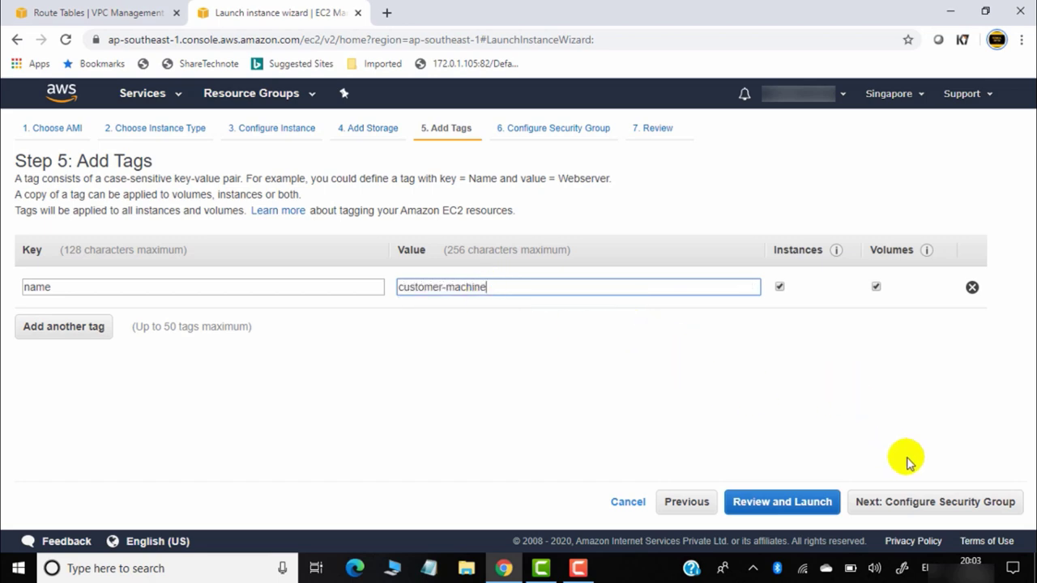
{"action": "left_click", "coordinate": [922, 504]}
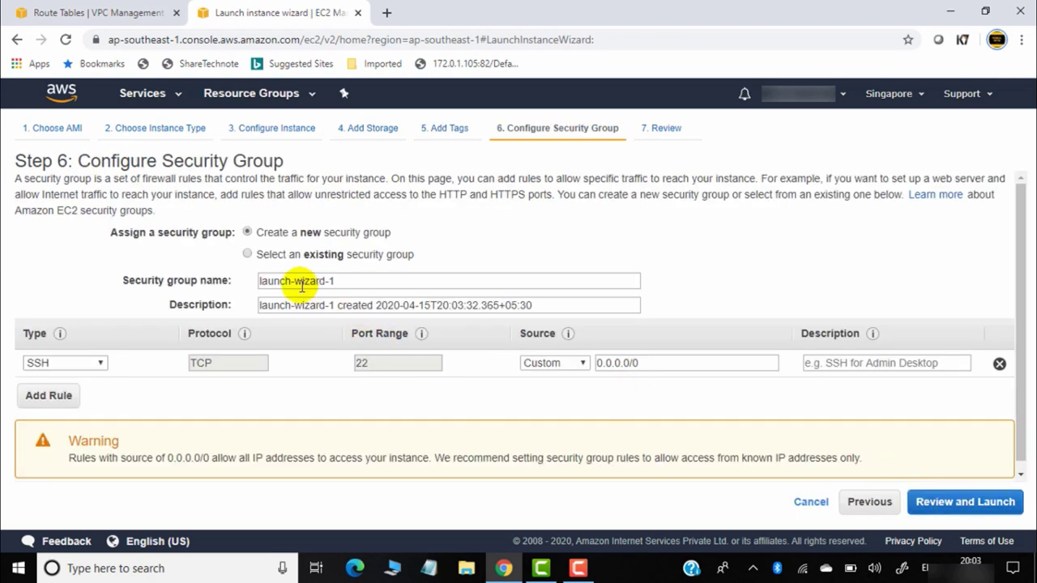
Name the new security group Customer-SG with description NEW and allow SSH from Anywhere
{"action": "left_click", "coordinate": [342, 281]}
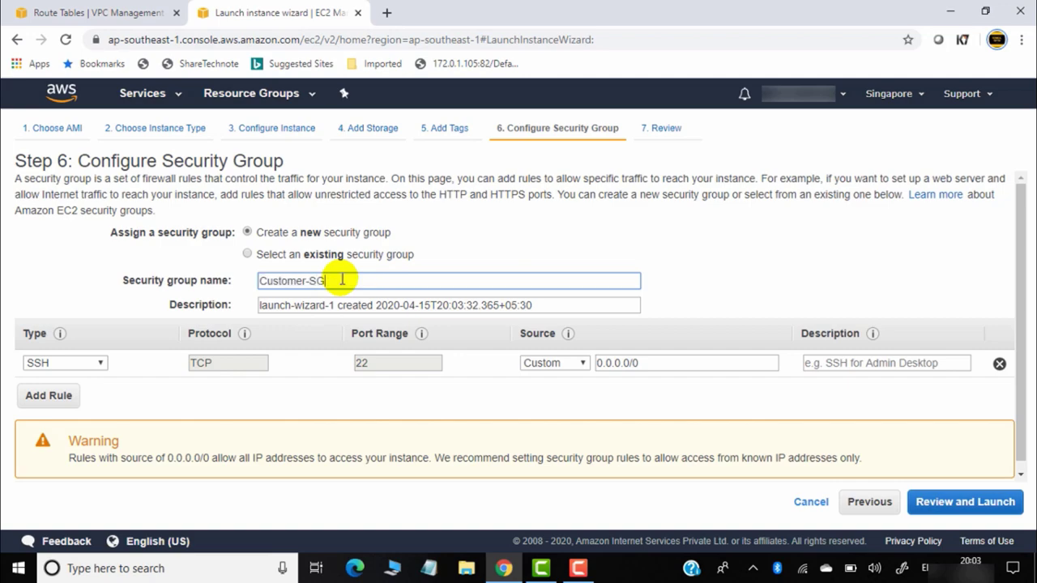
{"action": "left_click", "coordinate": [568, 305]}
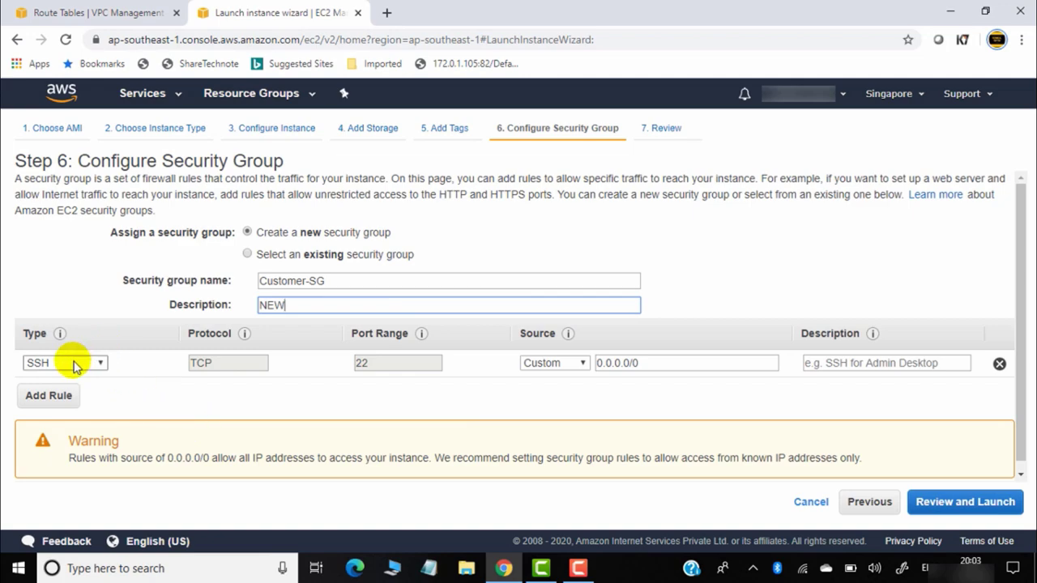
{"action": "left_click", "coordinate": [571, 364]}
{"action": "left_click", "coordinate": [551, 408]}
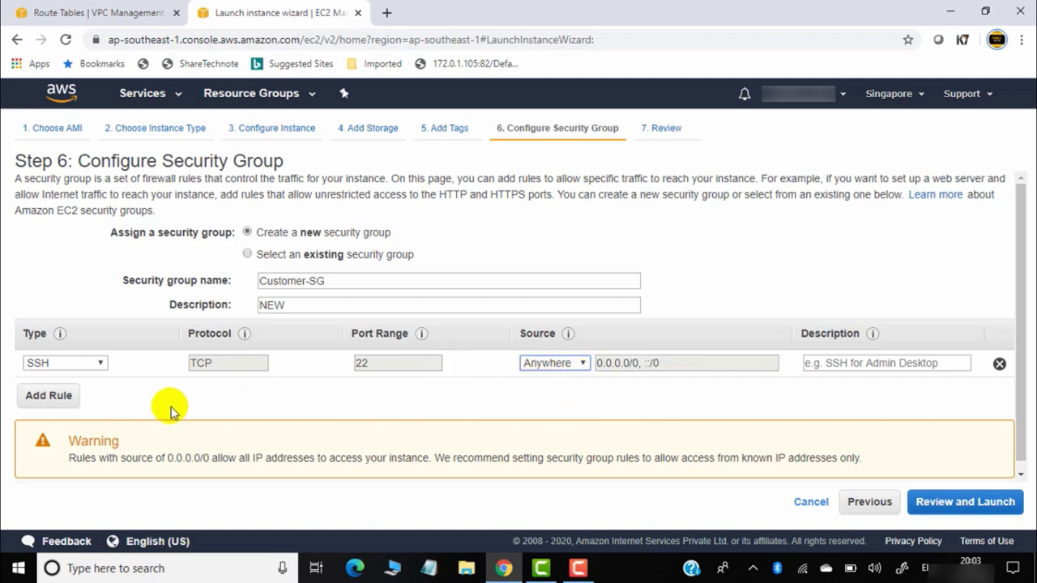
Add two more rules to the Customer-SG security group and set the first of them to All TCP from Anywhere
{"action": "left_click", "coordinate": [72, 397]}
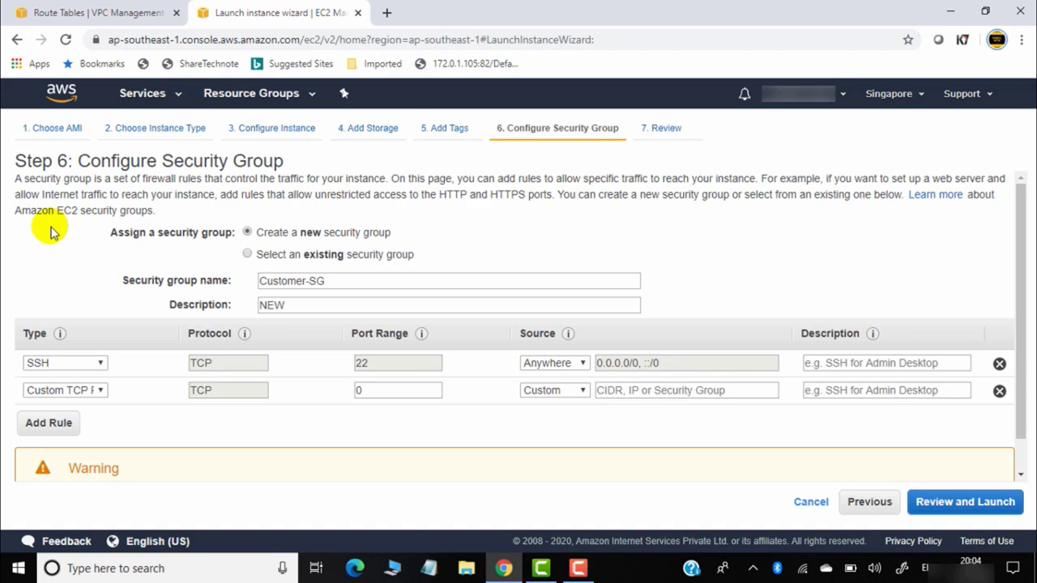
{"action": "left_click", "coordinate": [47, 422]}
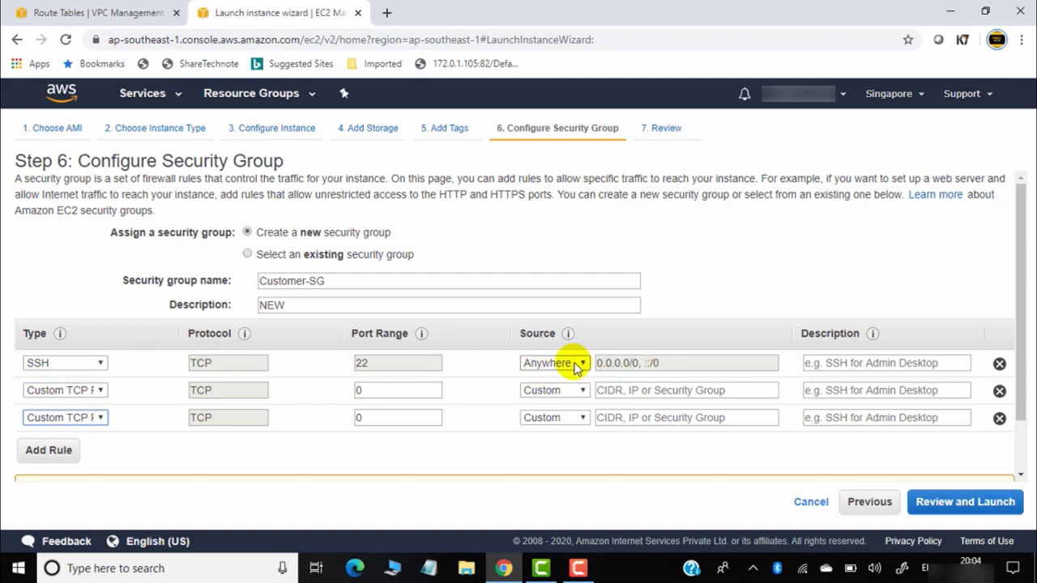
{"action": "left_click", "coordinate": [103, 391]}
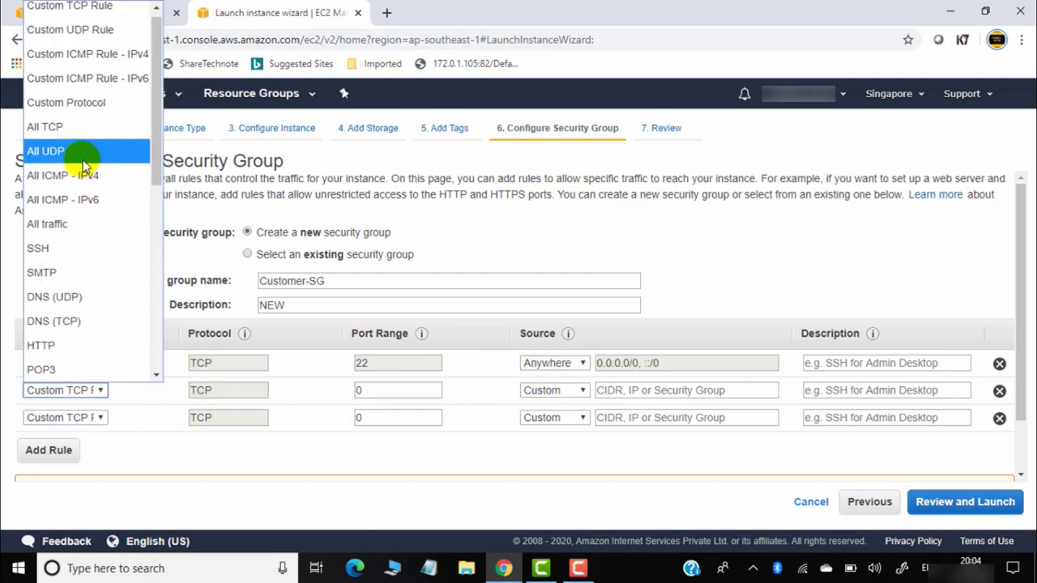
{"action": "left_click", "coordinate": [83, 141]}
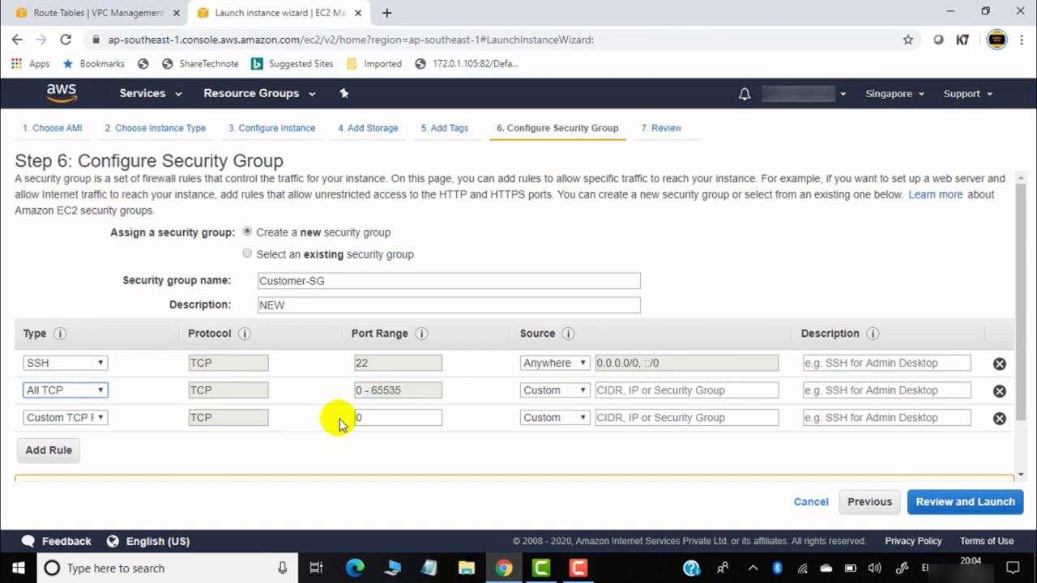
{"action": "left_click", "coordinate": [551, 390]}
{"action": "left_click", "coordinate": [543, 433]}
Set the third Customer-SG rule to All ICMP - IPv4 from Anywhere and proceed to the launch review
{"action": "left_click", "coordinate": [86, 420]}
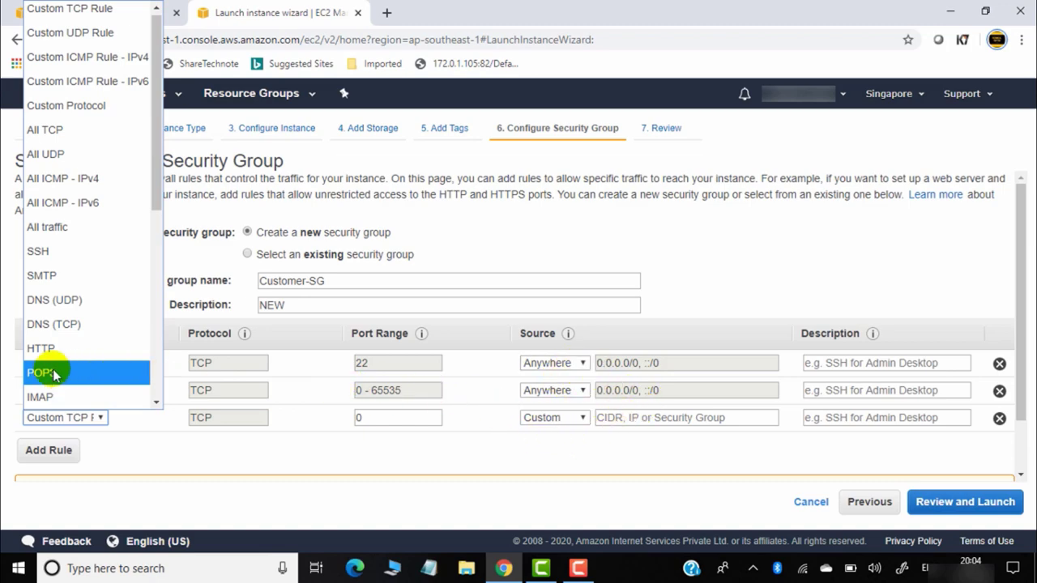
{"action": "left_click", "coordinate": [99, 185]}
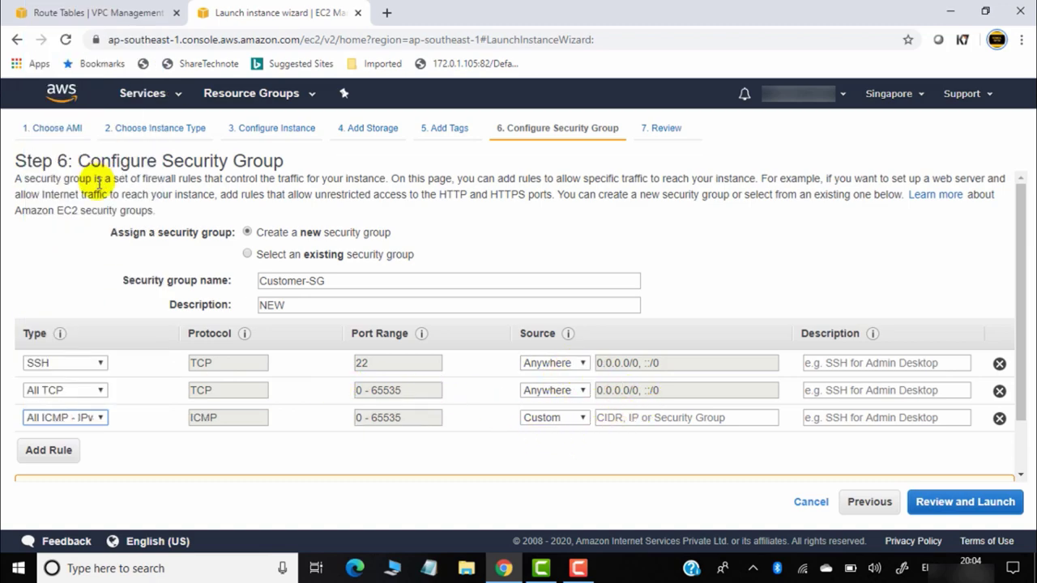
{"action": "left_click", "coordinate": [580, 418]}
{"action": "left_click", "coordinate": [555, 461]}
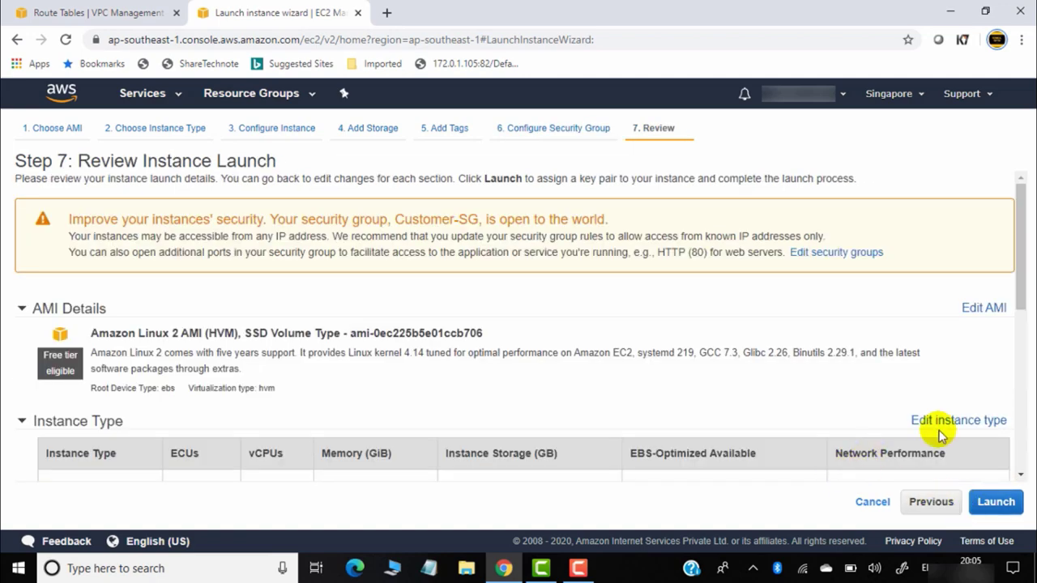
Launch the instance with a new key pair named SINGAPUR-NEW, downloading its private key file
{"action": "left_click", "coordinate": [1000, 504]}
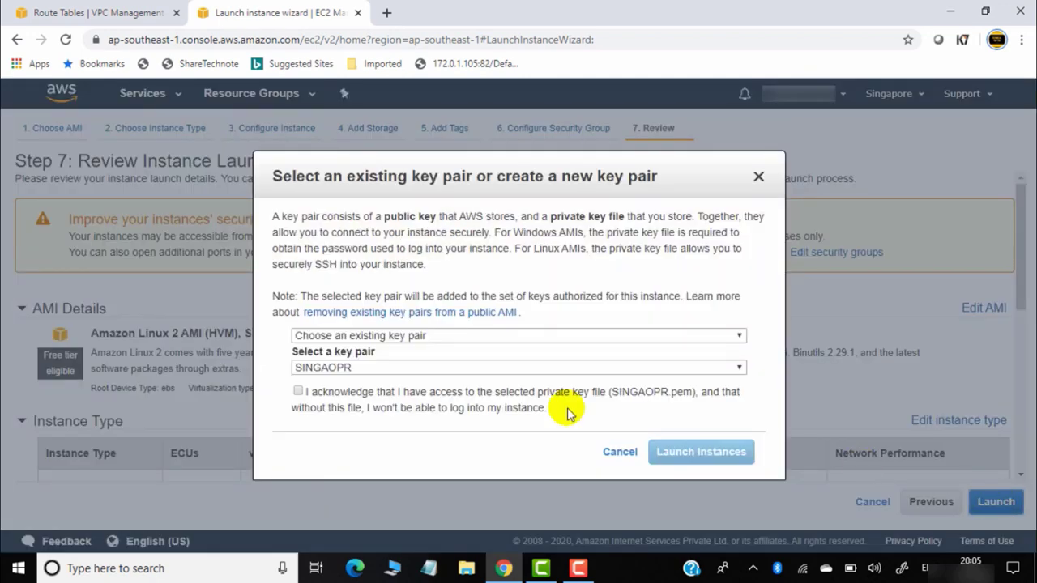
{"action": "left_click", "coordinate": [440, 336]}
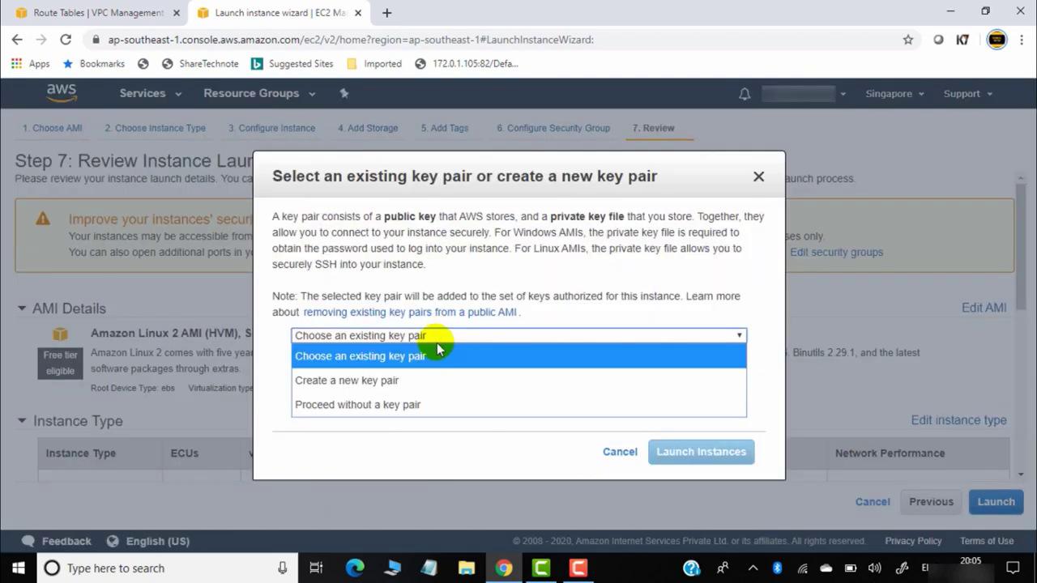
{"action": "left_click", "coordinate": [423, 384]}
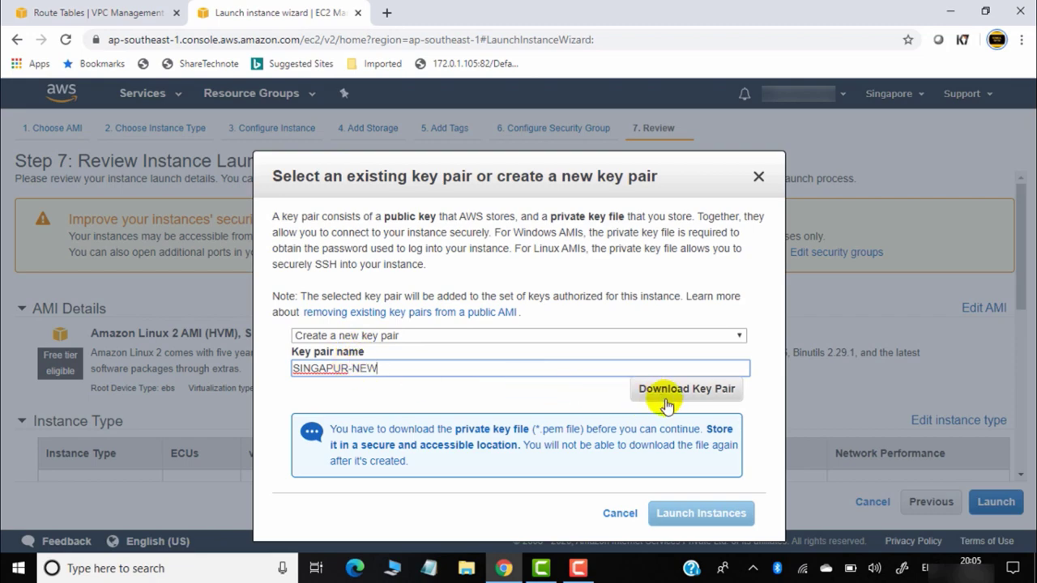
{"action": "left_click", "coordinate": [716, 389]}
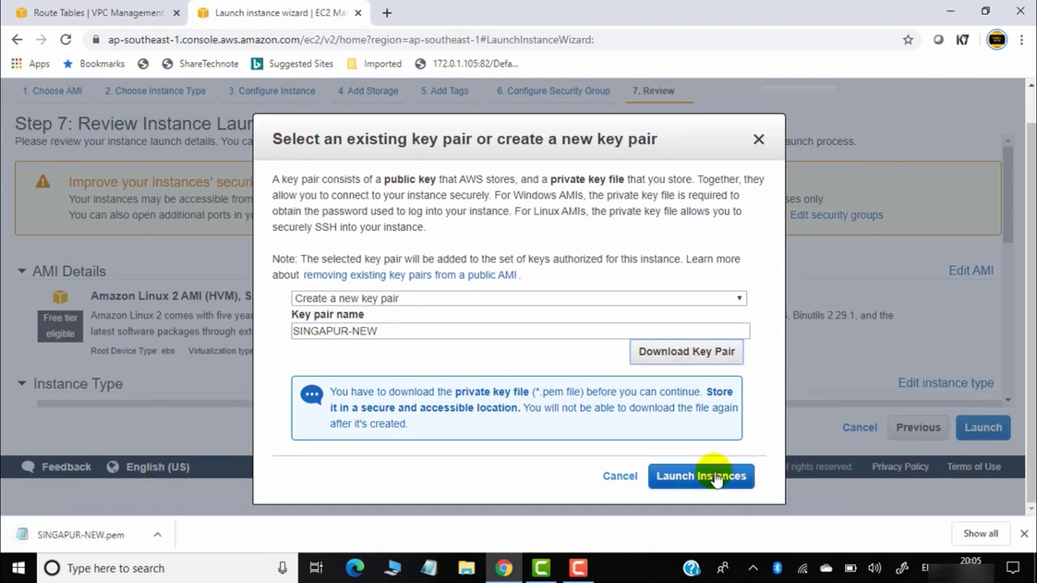
{"action": "left_click", "coordinate": [716, 477]}
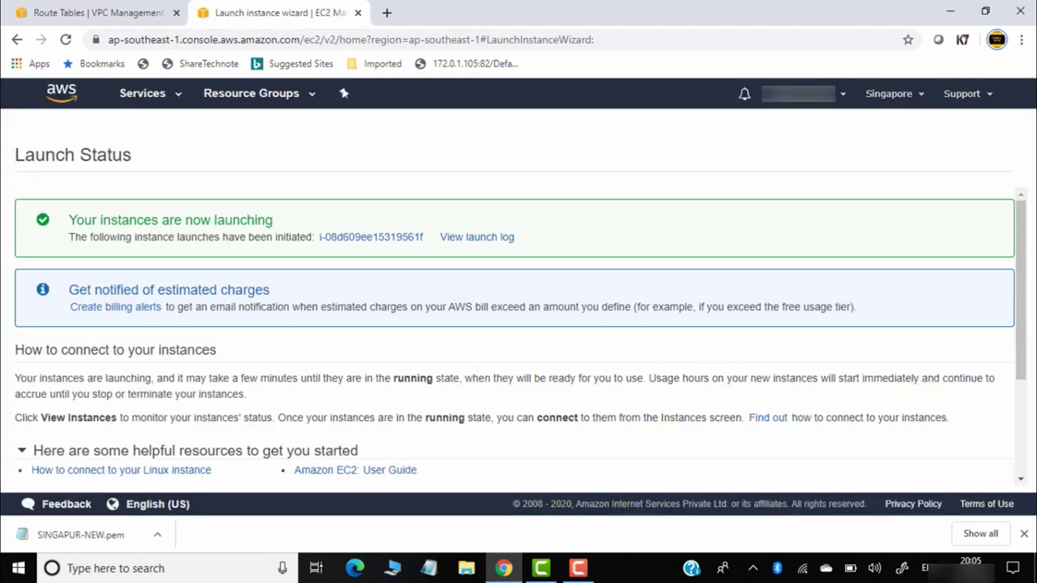
Show the launched instance in the instances list and name it NEW
{"action": "scroll", "coordinate": [1023, 294], "scroll_direction": "down", "scroll_amount": 2}
{"action": "left_click", "coordinate": [973, 469]}
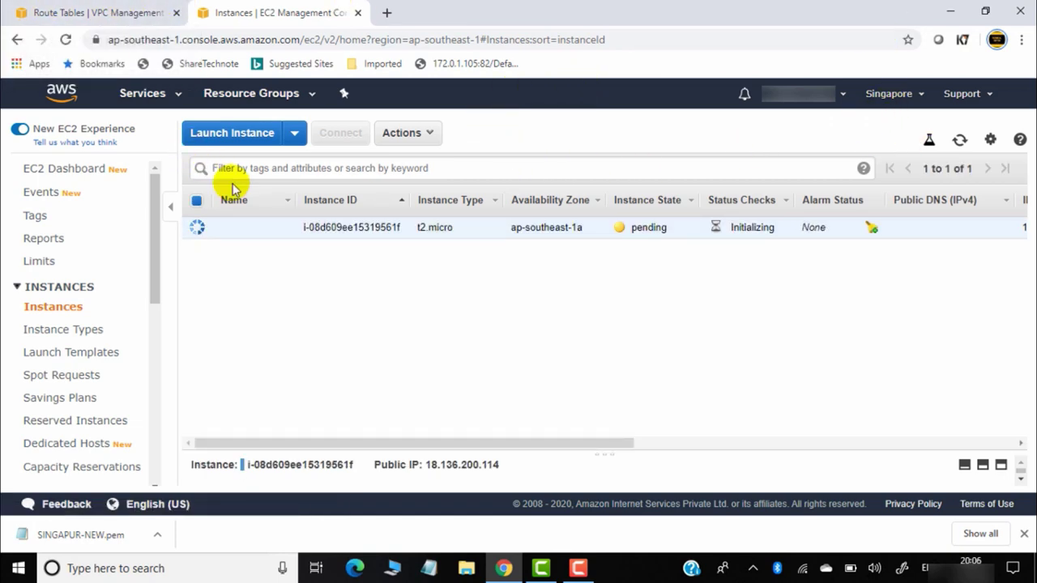
{"action": "left_click", "coordinate": [282, 227]}
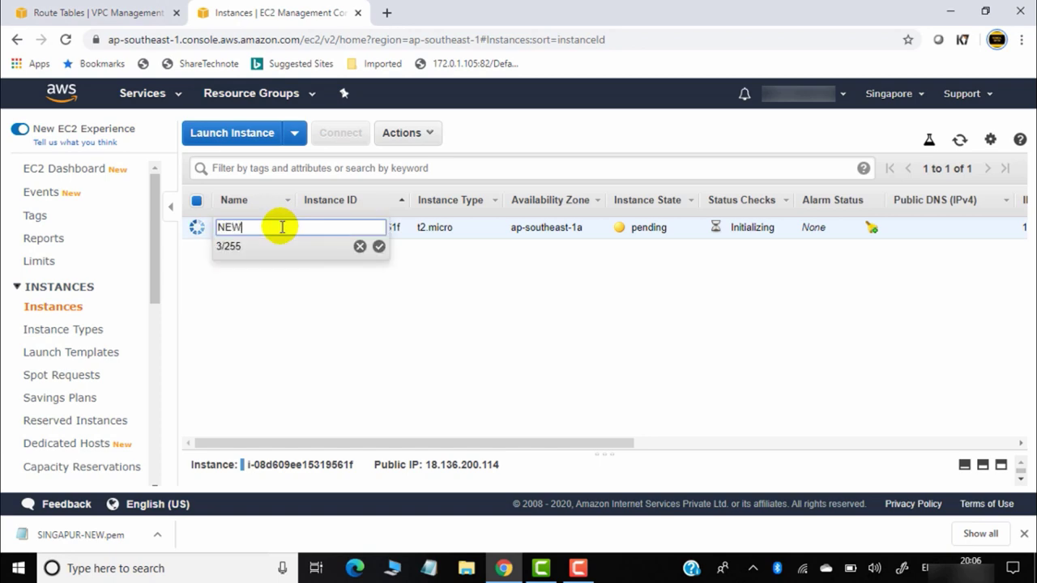
{"action": "left_click", "coordinate": [379, 246]}
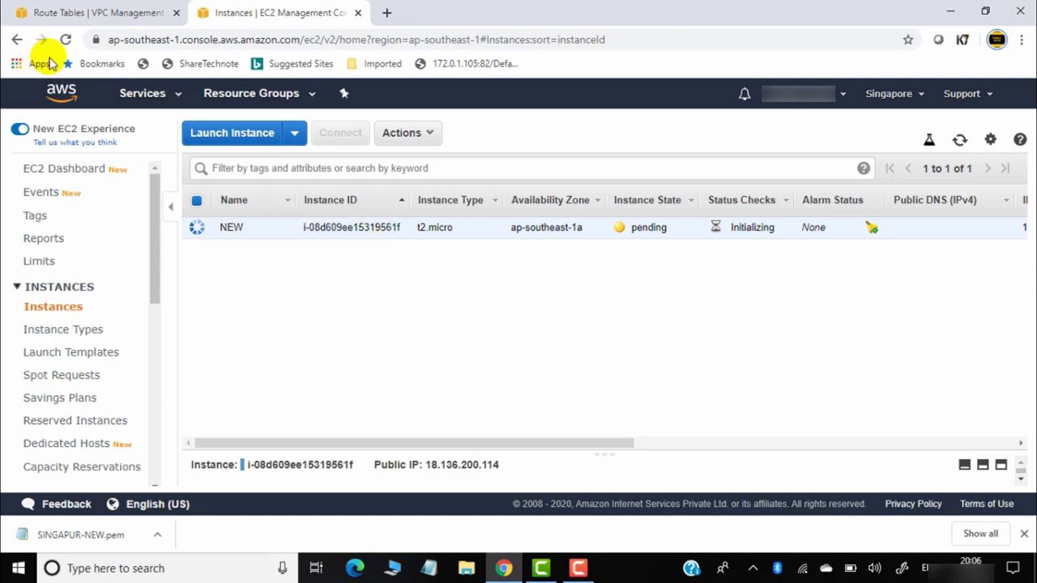
In the Mumbai VPC console, create a virtual private gateway named AWS-SIDE-GW with the Amazon default ASN
{"action": "left_click", "coordinate": [125, 11]}
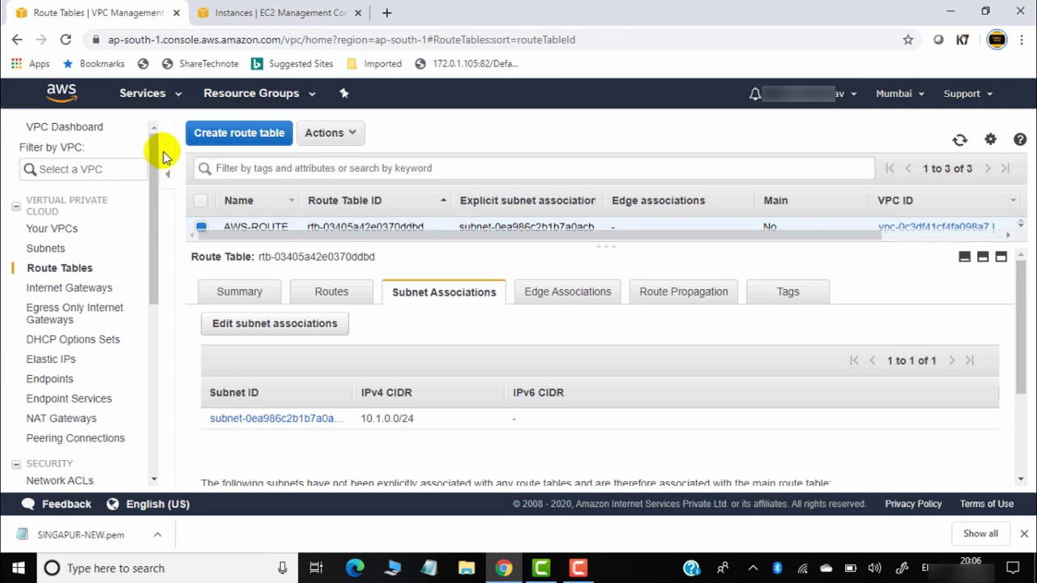
{"action": "left_click_drag", "start_coordinate": [157, 223], "coordinate": [151, 347]}
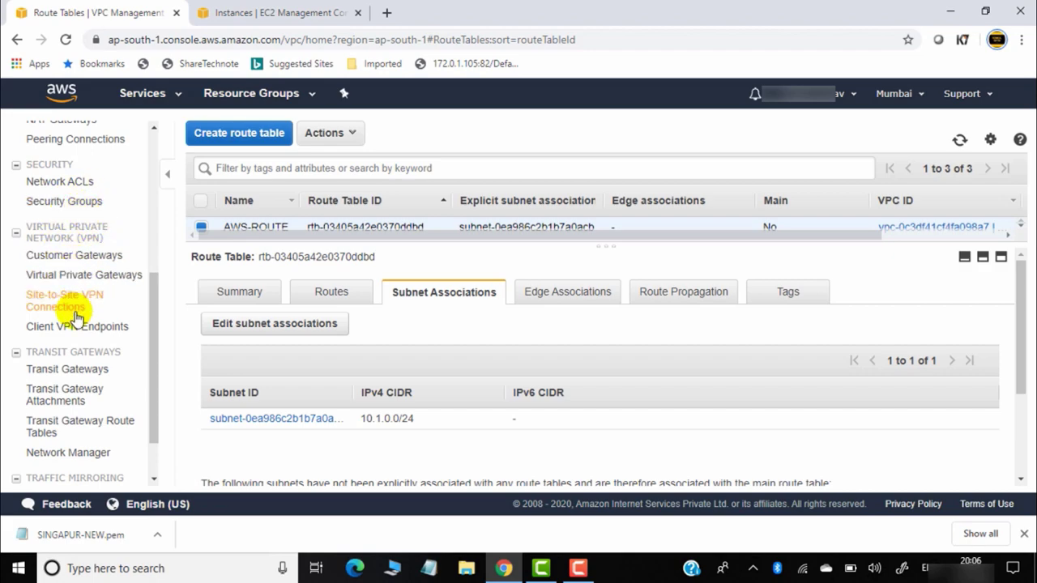
{"action": "left_click", "coordinate": [109, 282]}
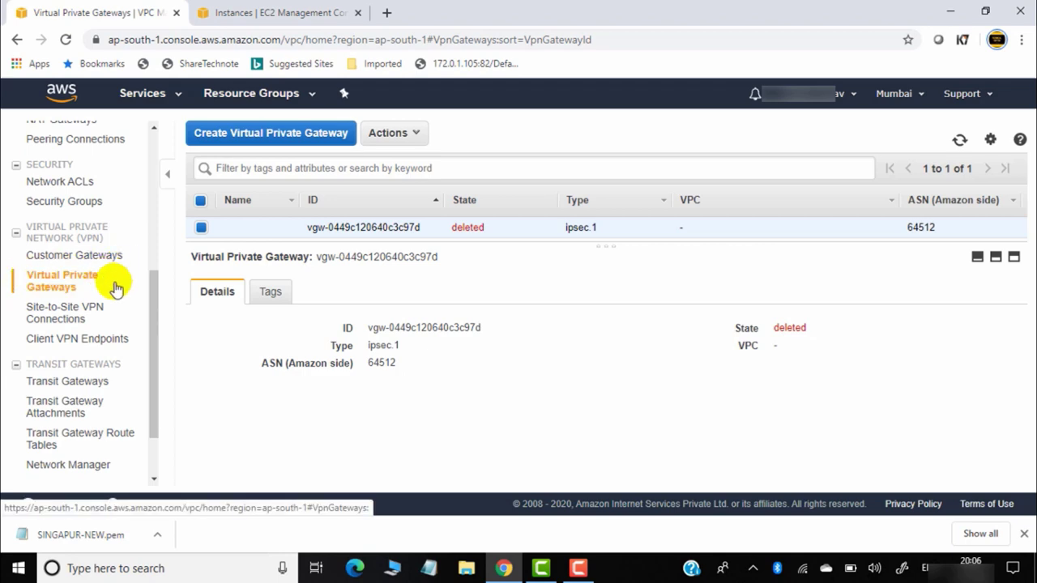
{"action": "left_click", "coordinate": [308, 134]}
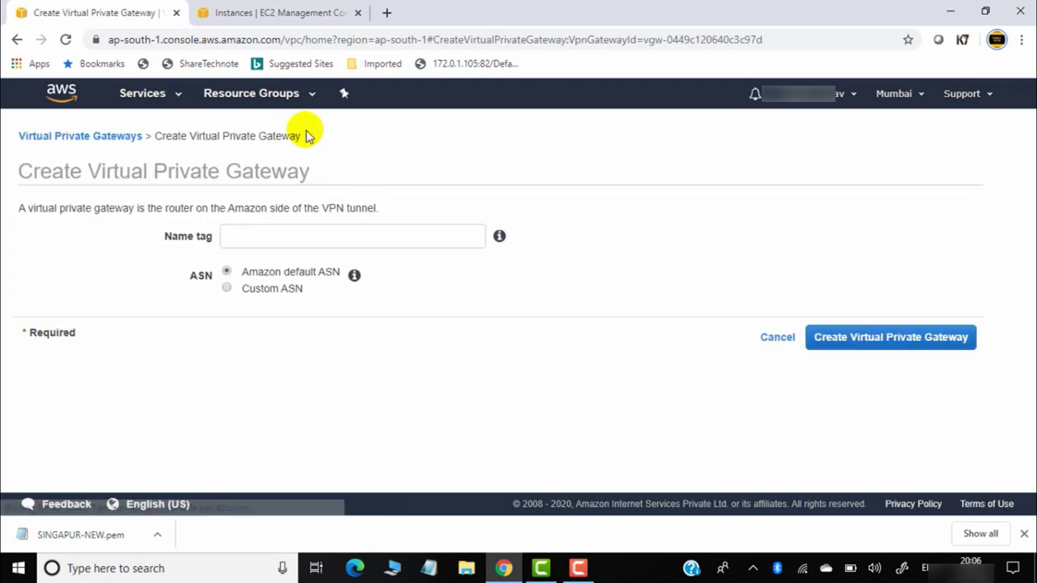
{"action": "left_click", "coordinate": [379, 236]}
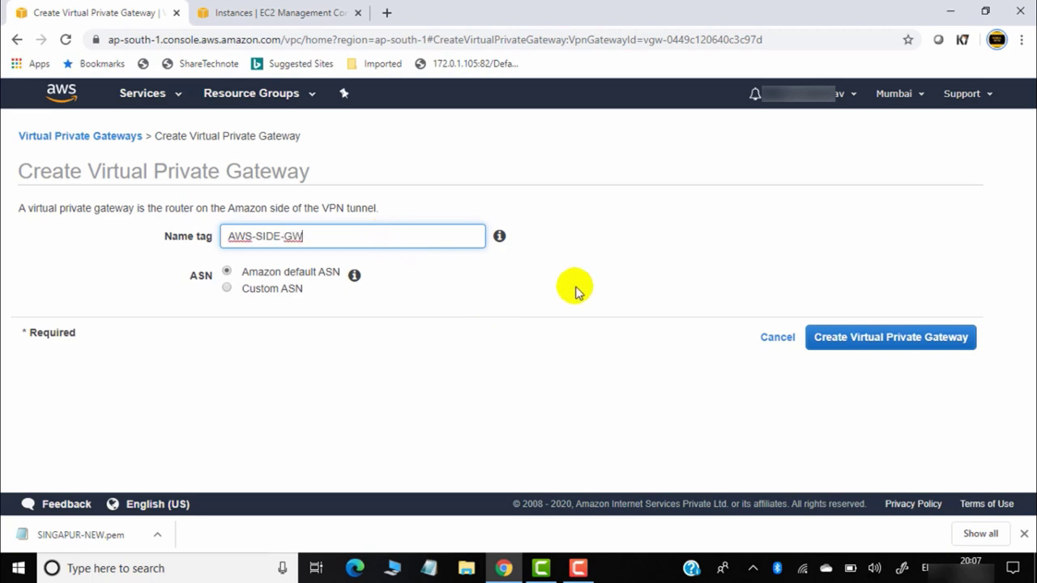
{"action": "left_click", "coordinate": [883, 338]}
{"action": "left_click", "coordinate": [707, 307]}
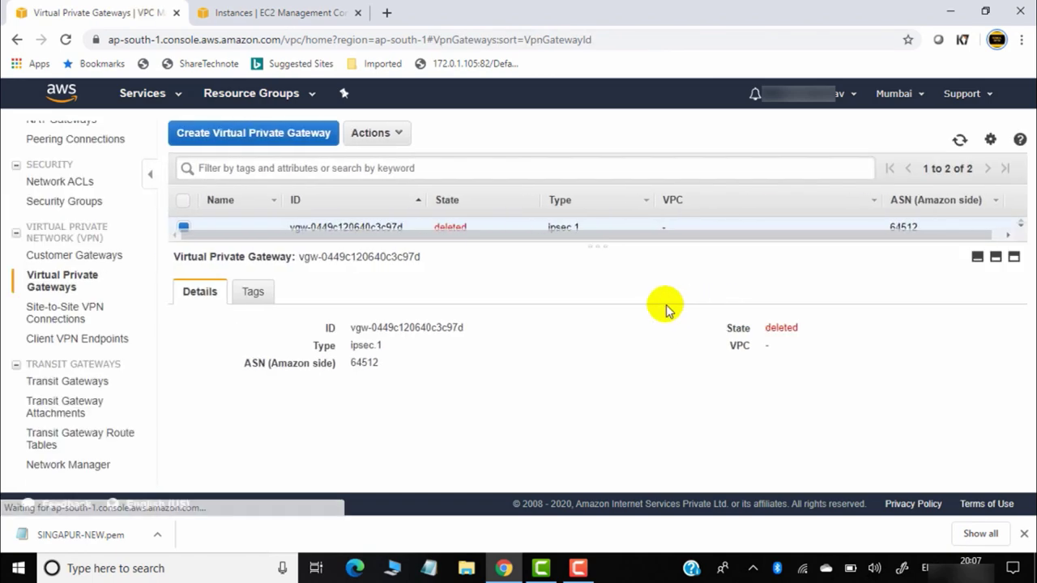
Attach the AWS-SIDE-GW virtual private gateway to the AWS SIDE VPC
{"action": "left_click", "coordinate": [200, 248]}
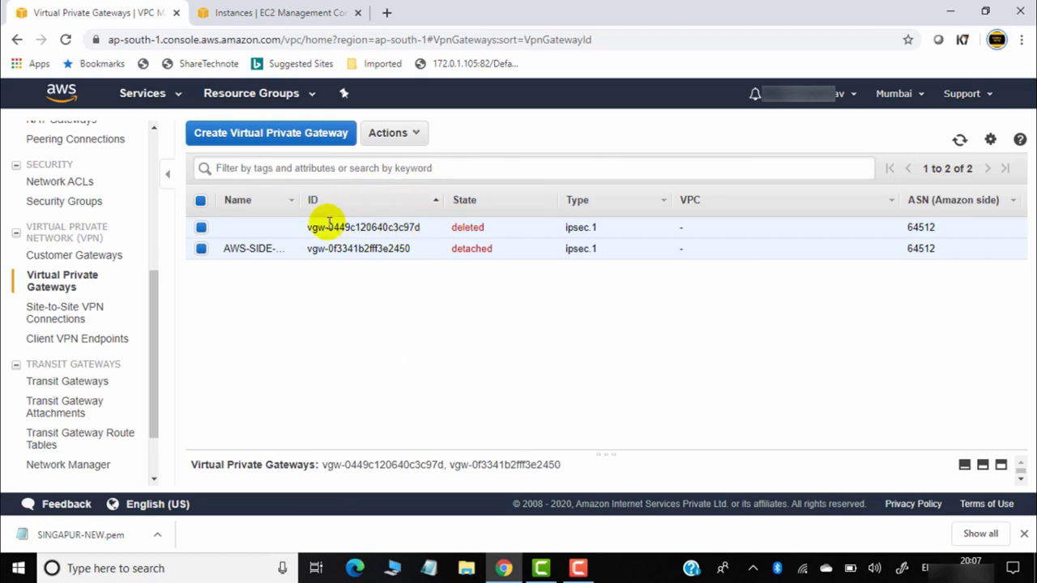
{"action": "left_click", "coordinate": [201, 227]}
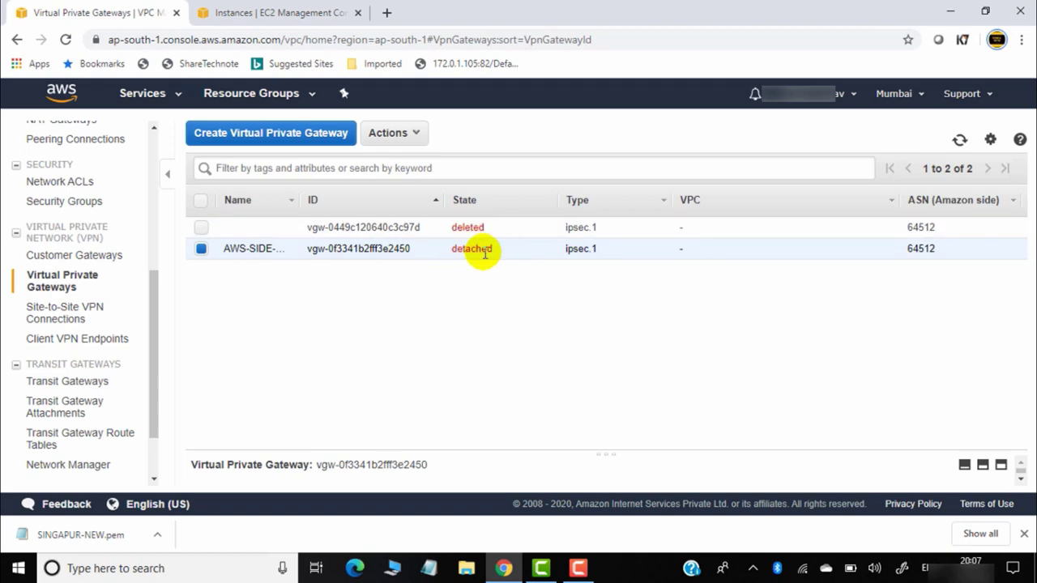
{"action": "left_click", "coordinate": [417, 140]}
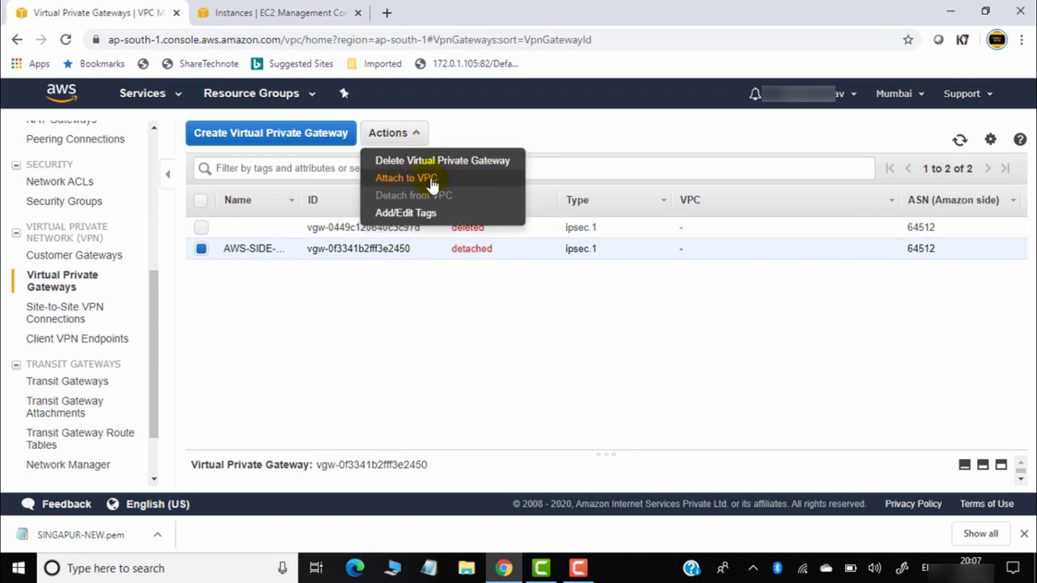
{"action": "left_click", "coordinate": [430, 177]}
{"action": "left_click", "coordinate": [370, 277]}
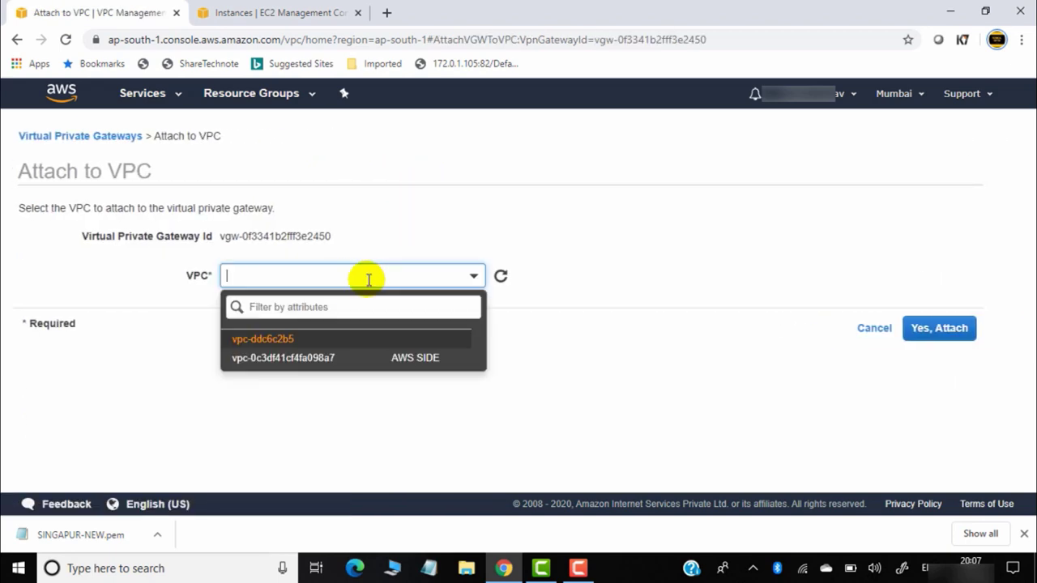
{"action": "left_click", "coordinate": [419, 360]}
{"action": "left_click", "coordinate": [948, 331]}
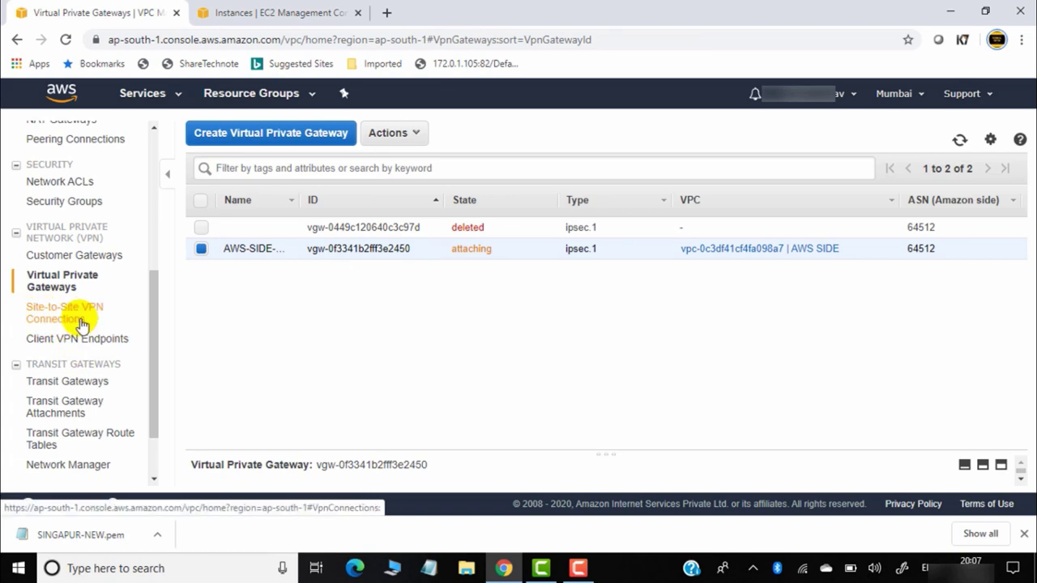
Start a new customer gateway named CG-AWS-SIDE with static routing
{"action": "left_click", "coordinate": [81, 261]}
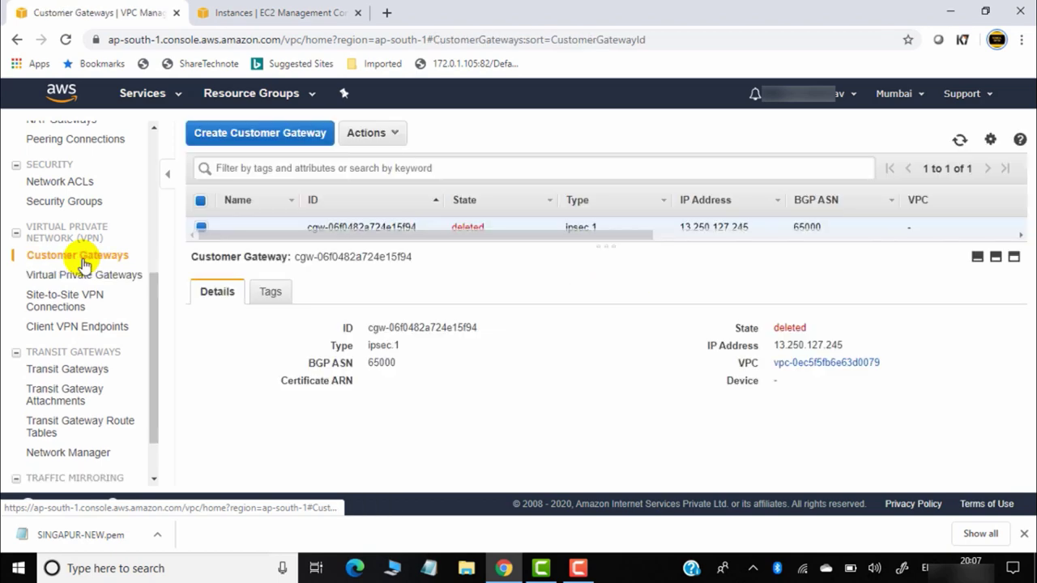
{"action": "left_click", "coordinate": [271, 133]}
{"action": "left_click", "coordinate": [293, 253]}
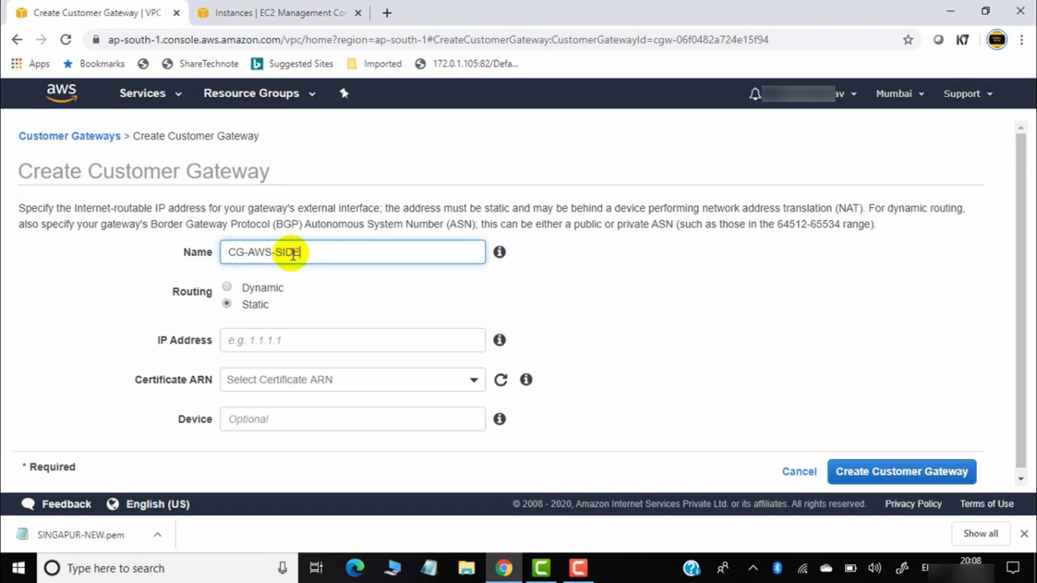
{"action": "left_click", "coordinate": [228, 288]}
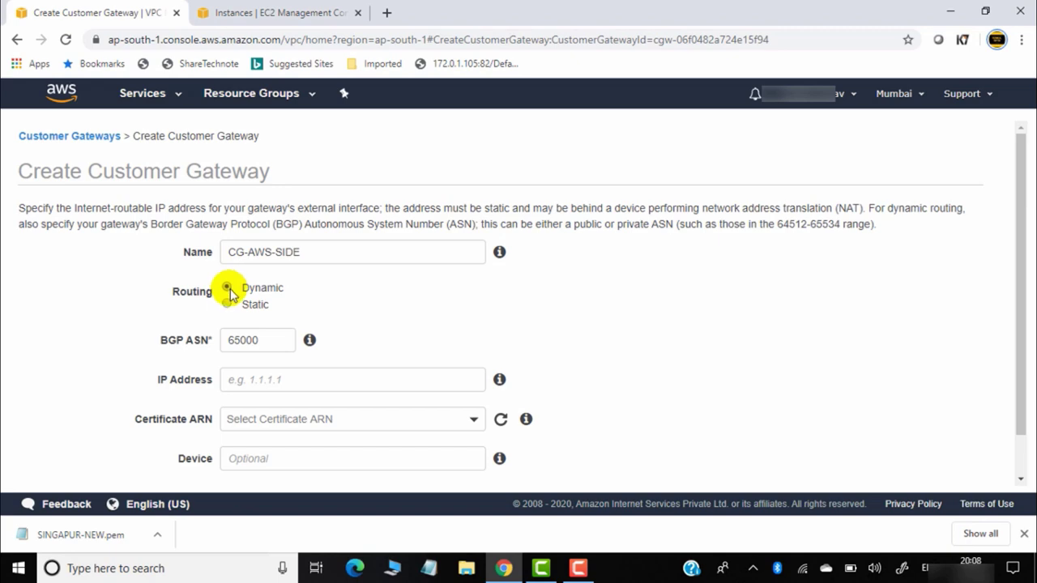
{"action": "left_click", "coordinate": [227, 303]}
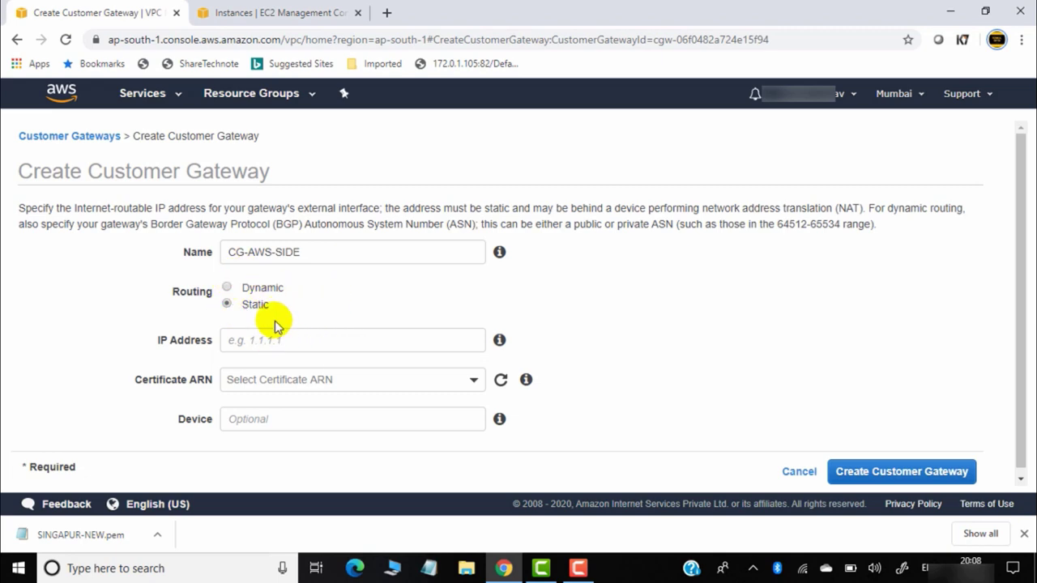
Copy the IPv4 public IP of the NEW instance in Singapore for the customer gateway's IP address
{"action": "left_click", "coordinate": [268, 341]}
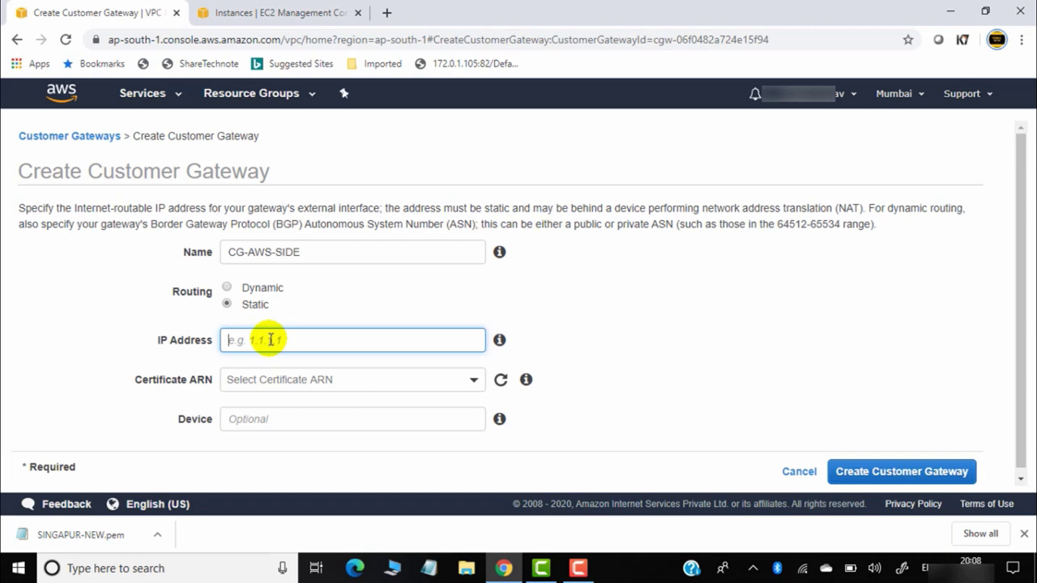
{"action": "left_click", "coordinate": [290, 14]}
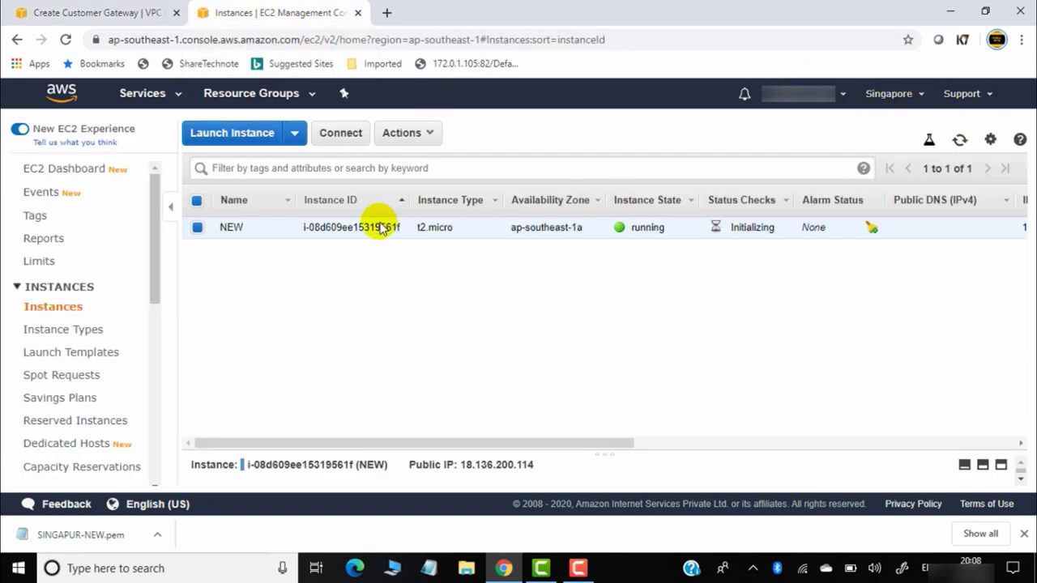
{"action": "left_click", "coordinate": [960, 140]}
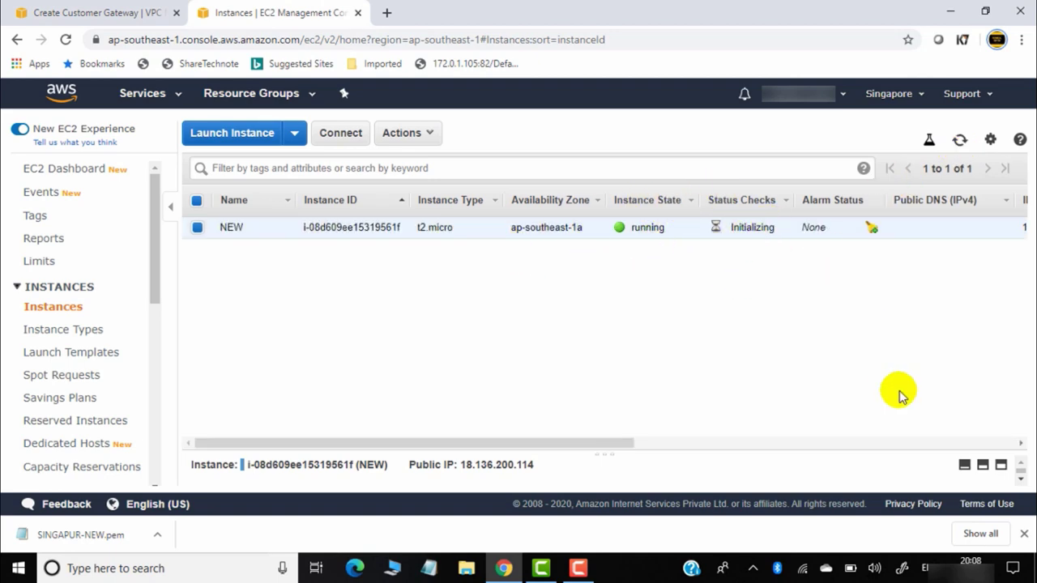
{"action": "left_click", "coordinate": [1001, 466]}
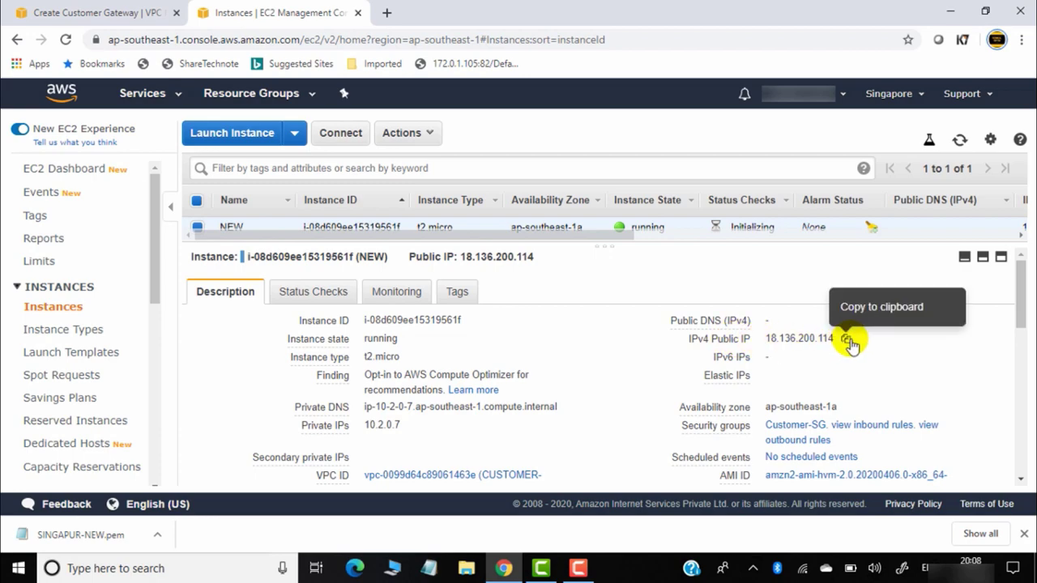
{"action": "left_click", "coordinate": [847, 341]}
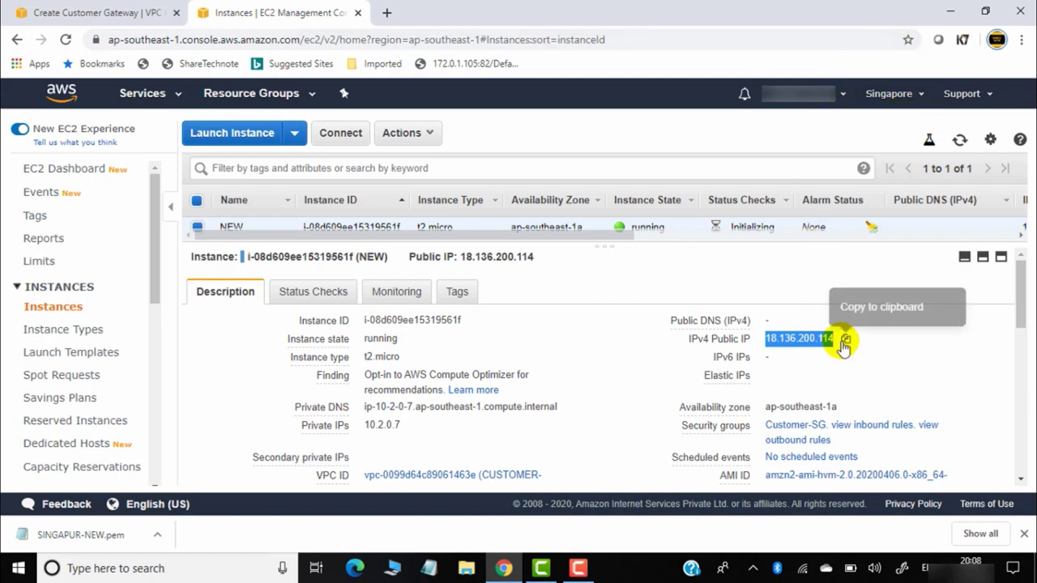
{"action": "left_click", "coordinate": [846, 339]}
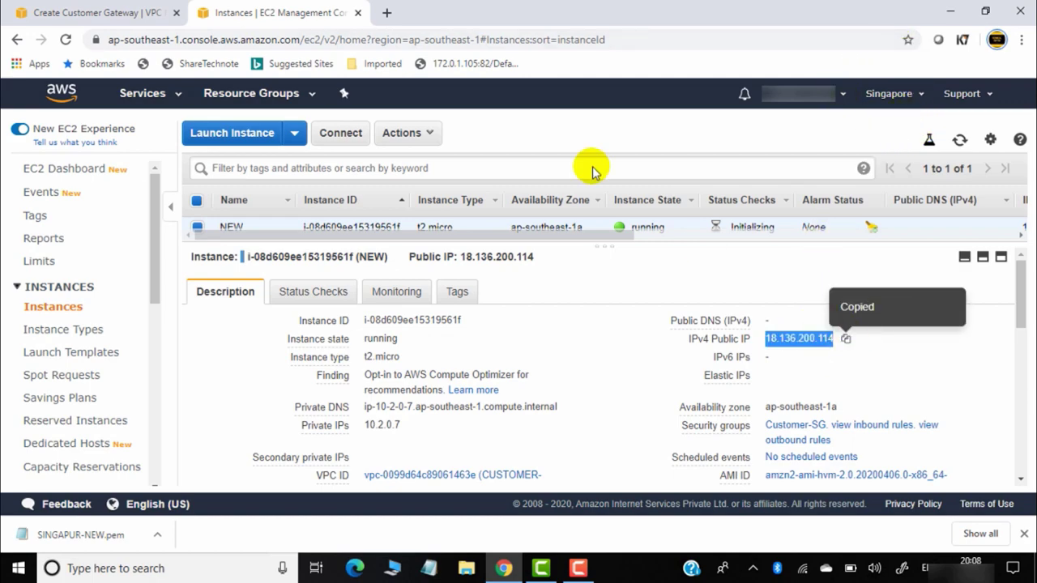
Set the customer gateway's IP address to 18.136.200.114, create the gateway and show the full gateway list
{"action": "left_click", "coordinate": [143, 10]}
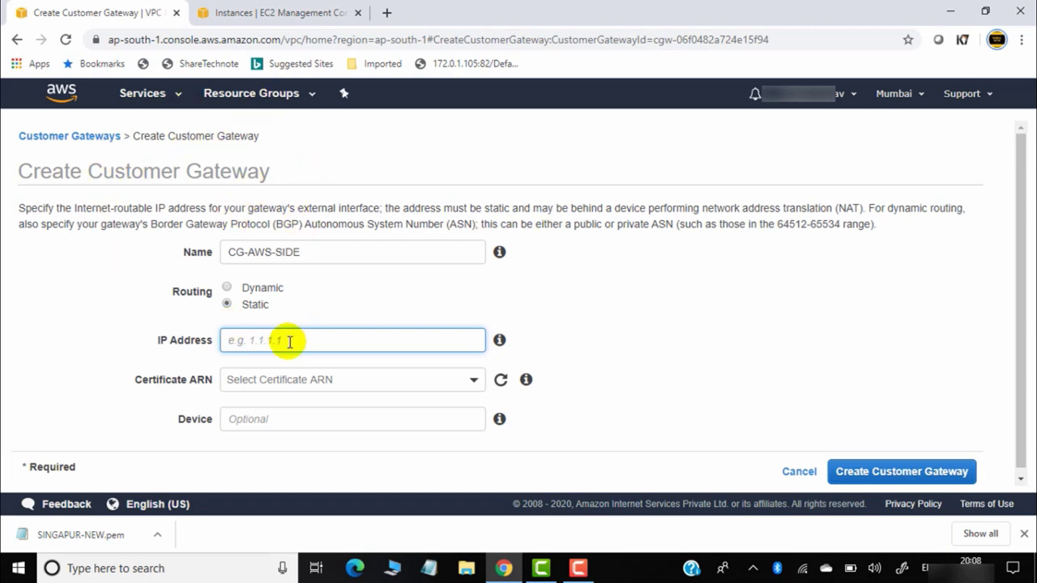
{"action": "key", "text": "ctrl+v"}
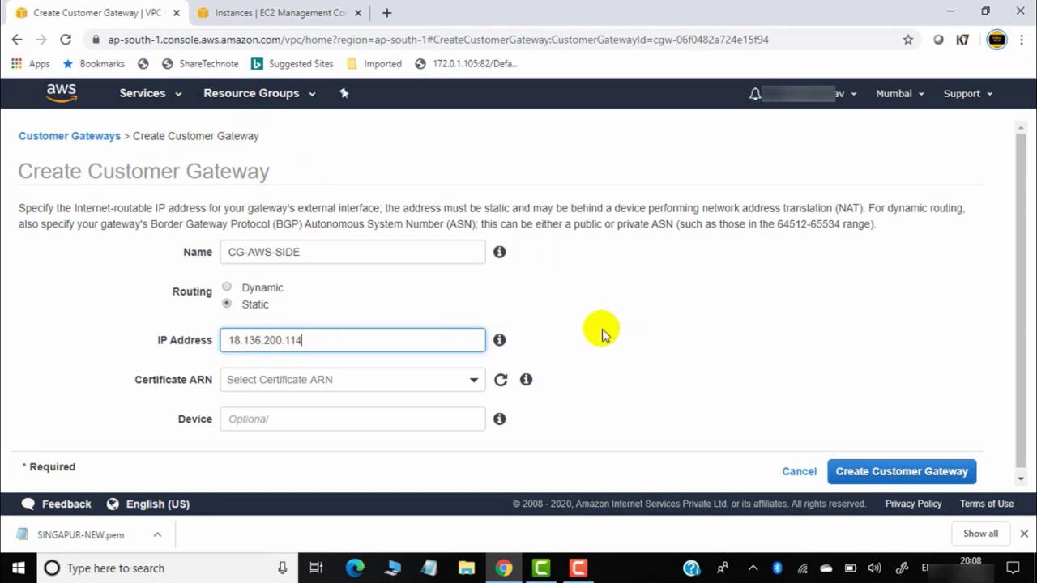
{"action": "scroll", "coordinate": [648, 316], "scroll_direction": "down", "scroll_amount": 1}
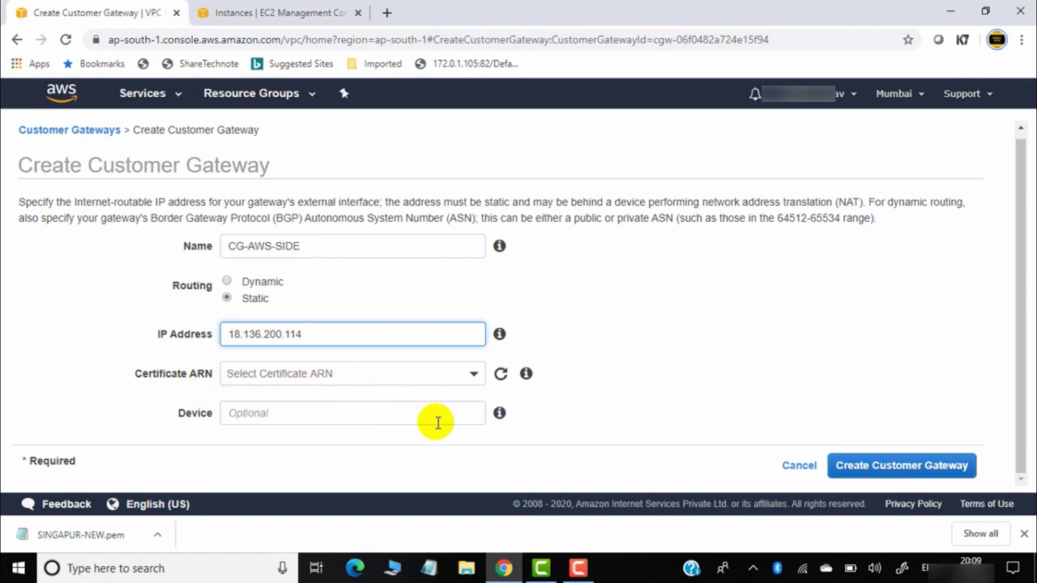
{"action": "left_click", "coordinate": [930, 467]}
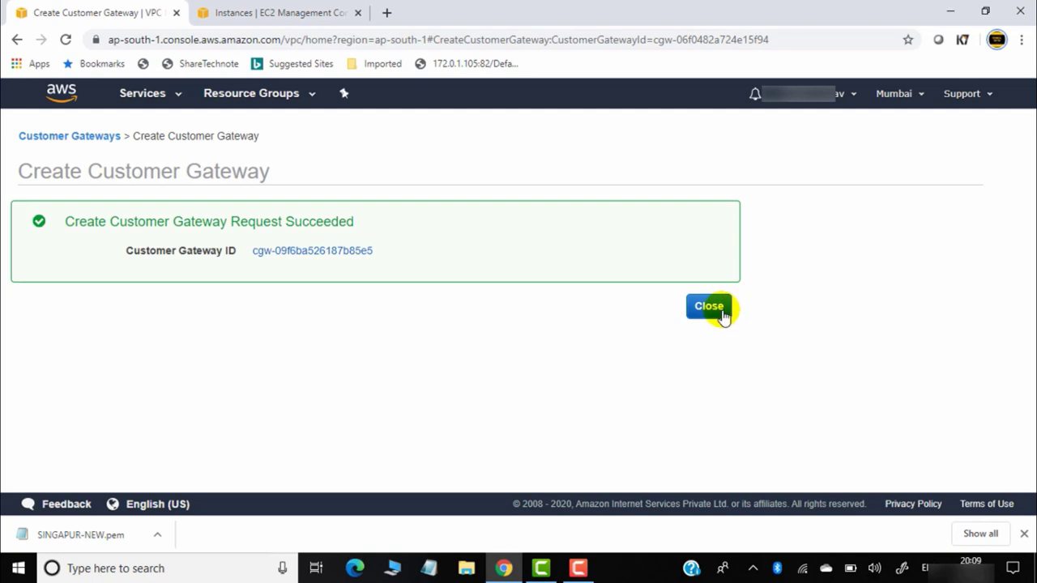
{"action": "left_click", "coordinate": [709, 308]}
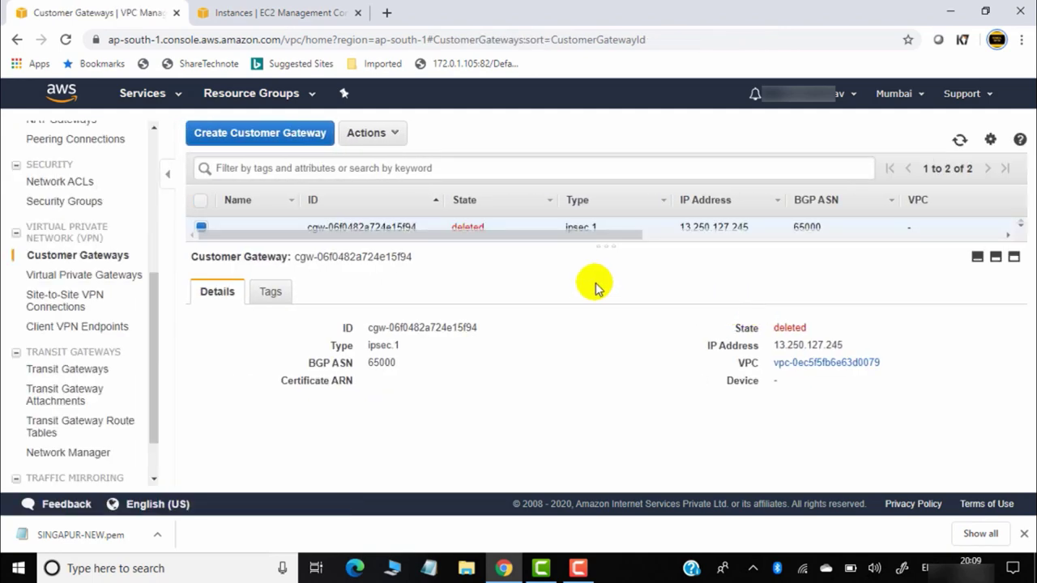
{"action": "left_click", "coordinate": [977, 256]}
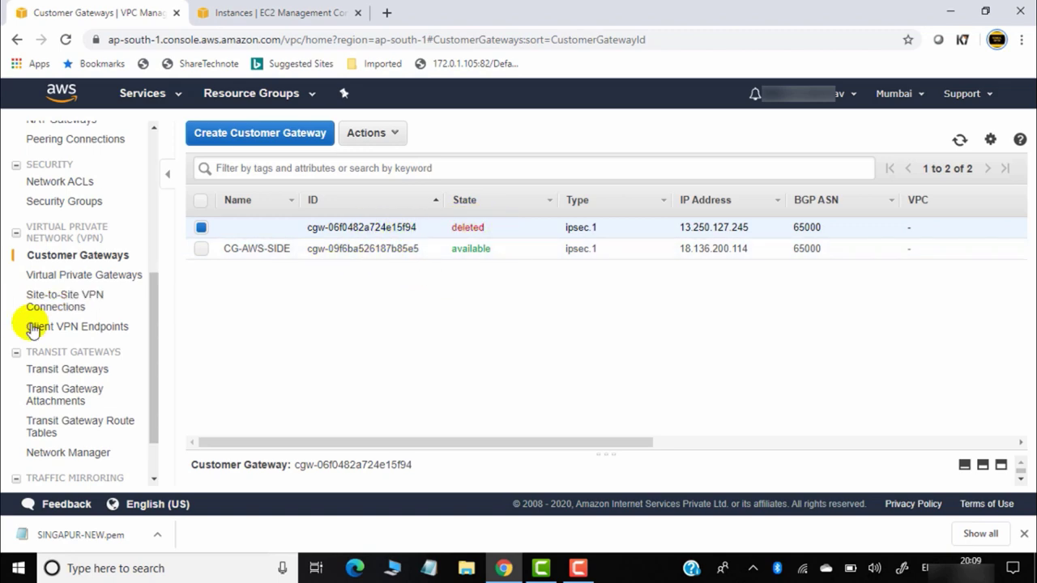
Start a site-to-site VPN connection named MUMBAI-SINGAPUR with AWS-SIDE-GW as its virtual private gateway
{"action": "left_click", "coordinate": [85, 304]}
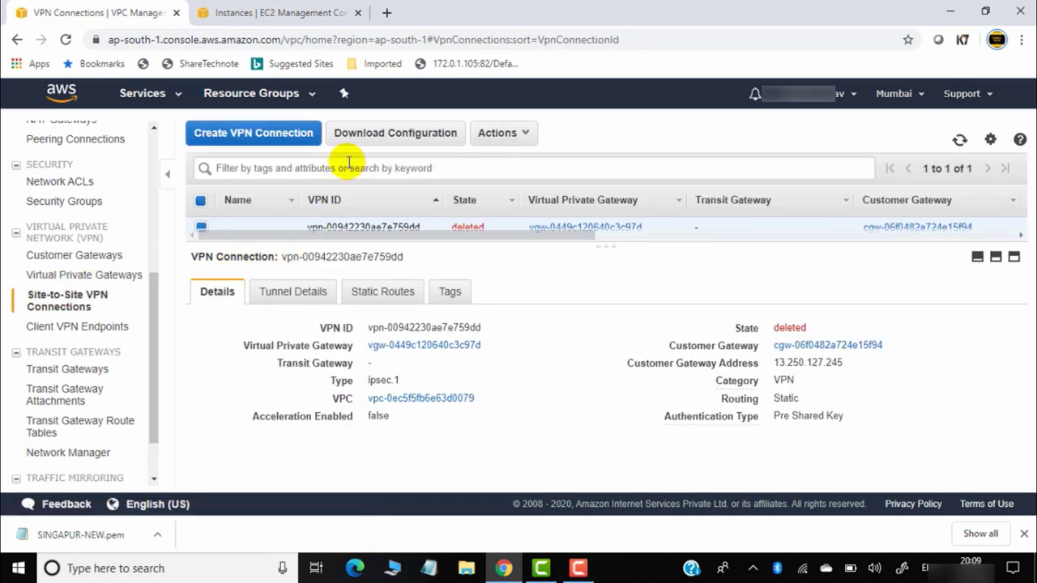
{"action": "left_click", "coordinate": [280, 135]}
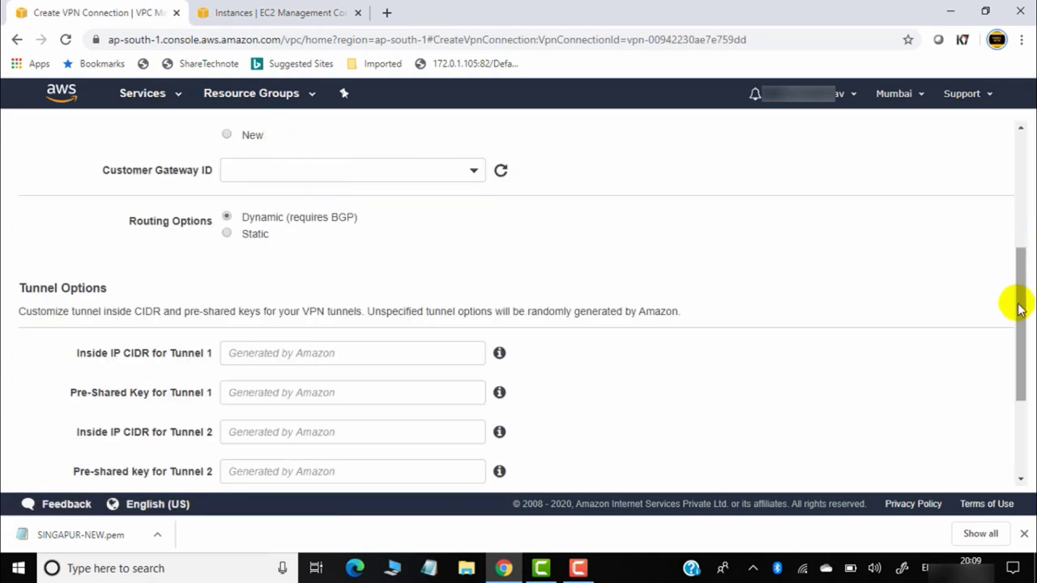
{"action": "left_click_drag", "start_coordinate": [1014, 303], "coordinate": [1013, 167]}
{"action": "left_click", "coordinate": [353, 246]}
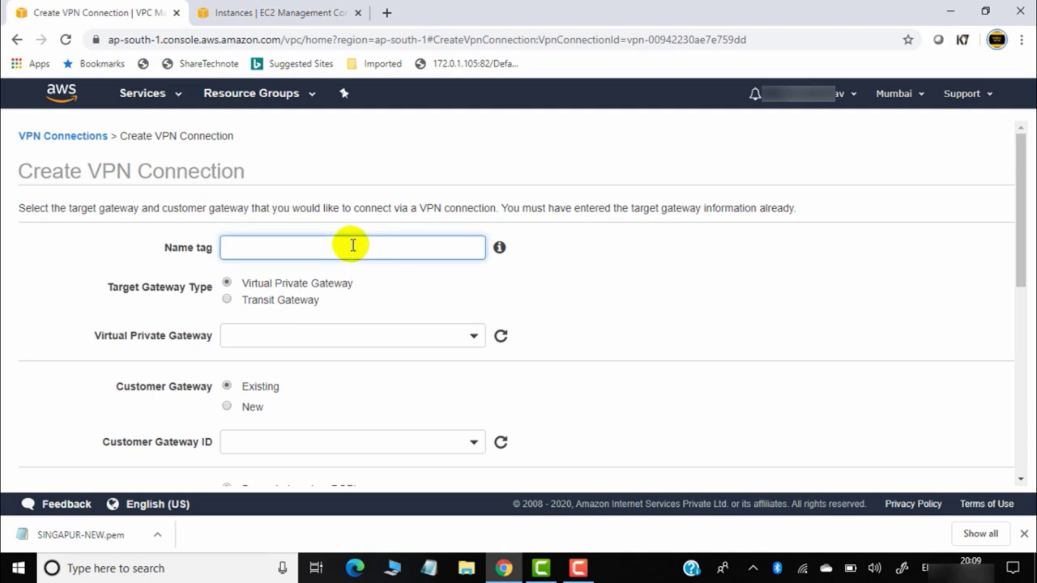
{"action": "type", "text": "MBAI-SINGAPUR"}
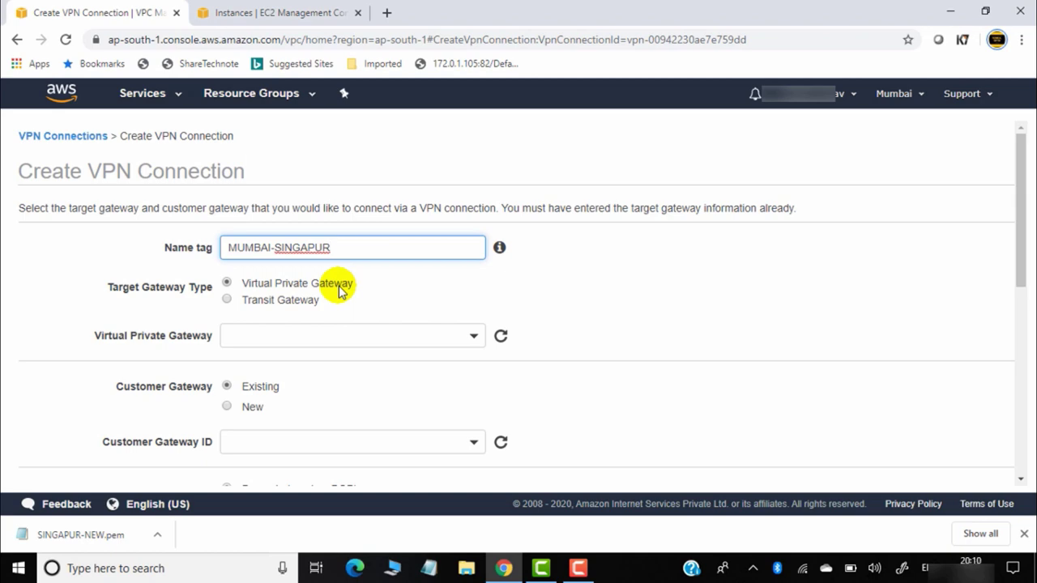
{"action": "left_click", "coordinate": [470, 340]}
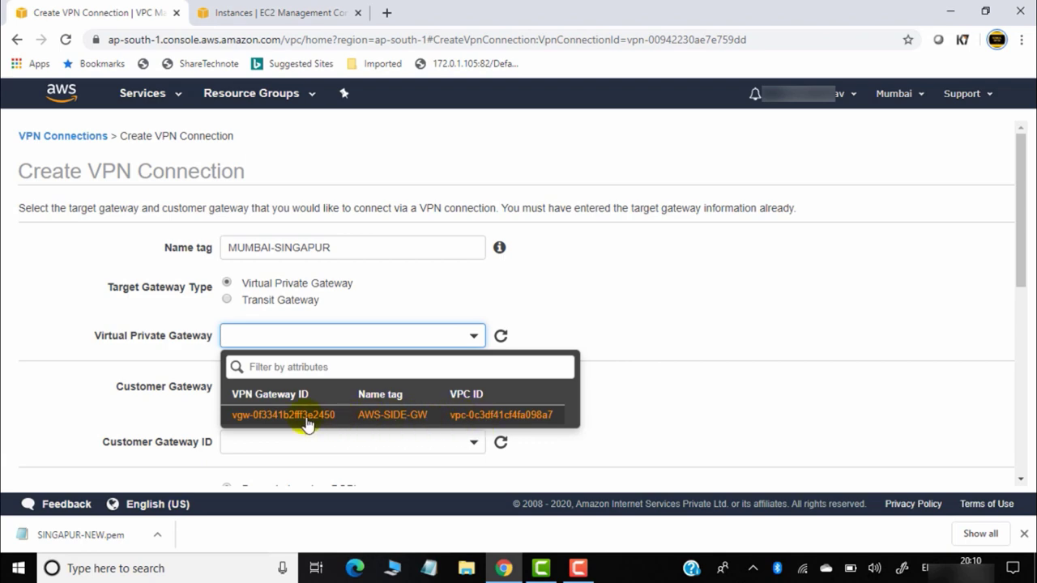
{"action": "left_click", "coordinate": [403, 417]}
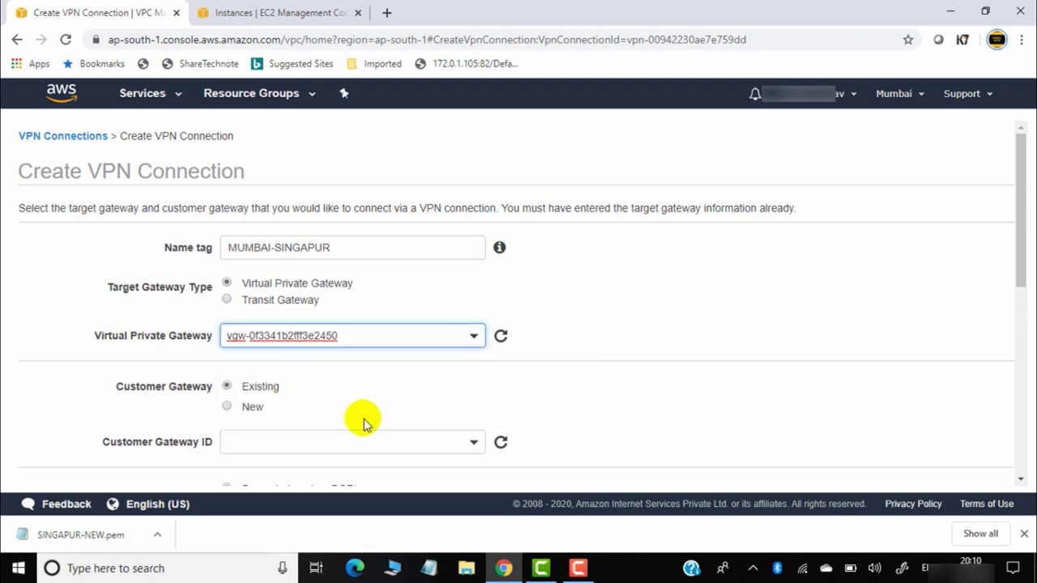
Assign the existing customer gateway CG-AWS-SIDE to the VPN connection and use static routing with IP prefix 10.2.0.0/16
{"action": "scroll", "coordinate": [363, 419], "scroll_direction": "down", "scroll_amount": 2}
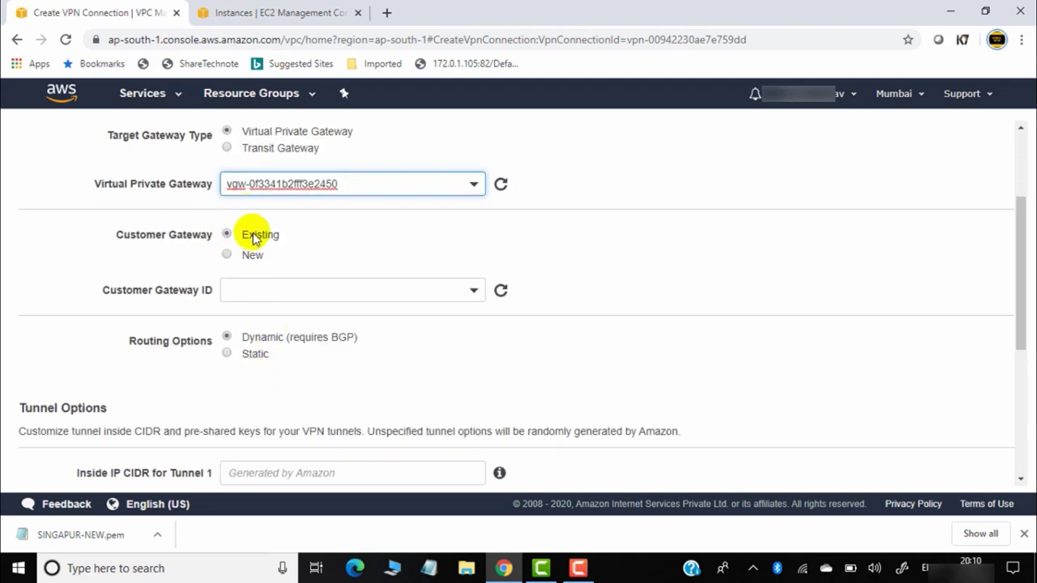
{"action": "left_click", "coordinate": [391, 291]}
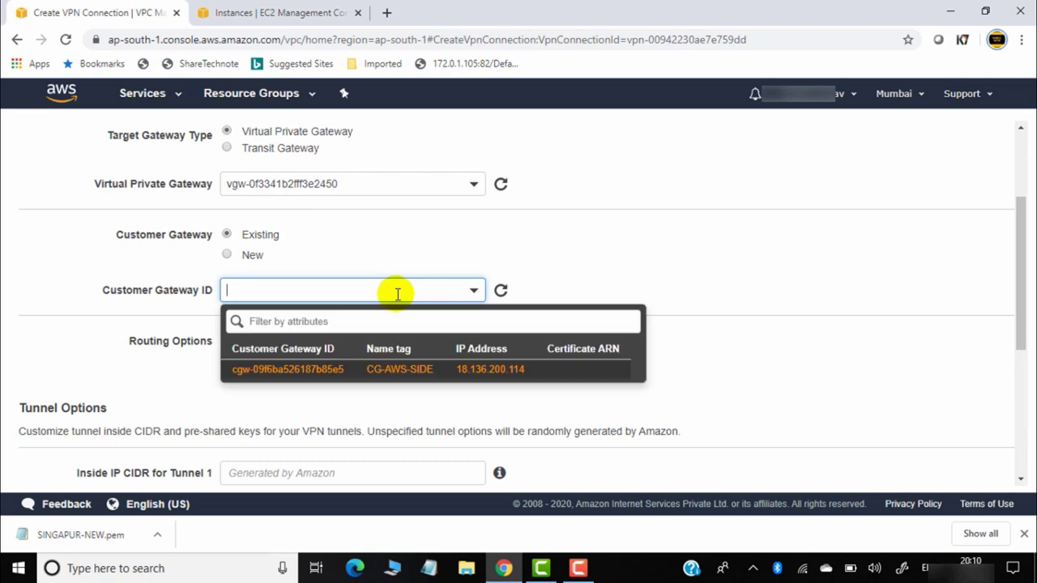
{"action": "left_click", "coordinate": [382, 371]}
{"action": "scroll", "coordinate": [343, 354], "scroll_direction": "down", "scroll_amount": 2}
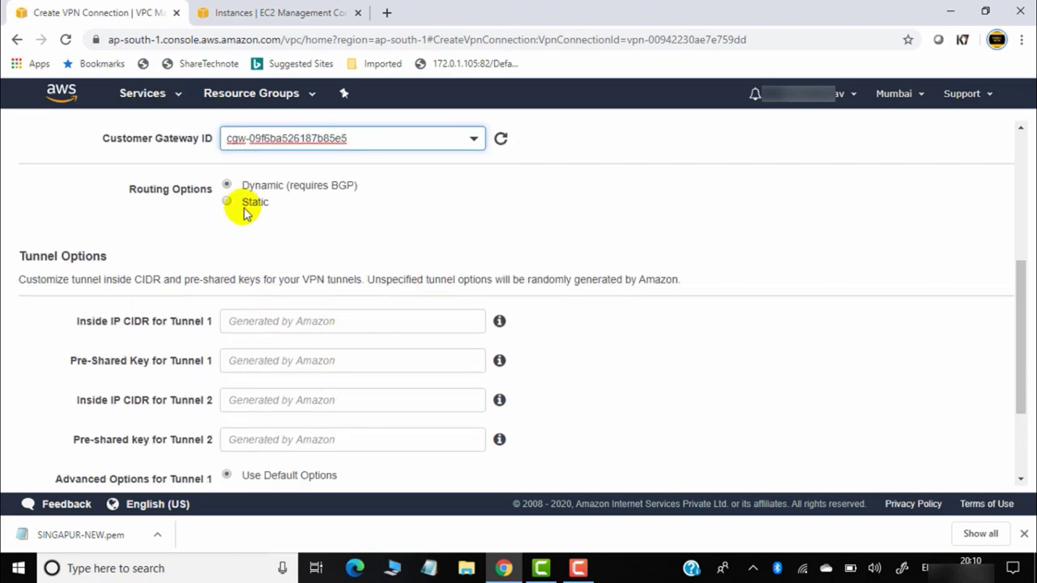
{"action": "left_click", "coordinate": [227, 202]}
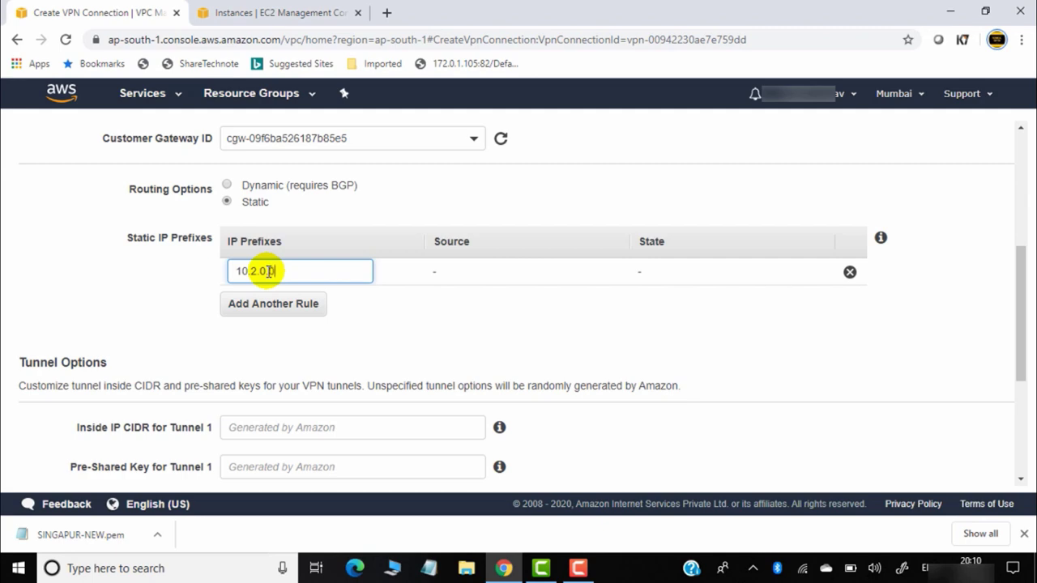
{"action": "type", "text": "/16"}
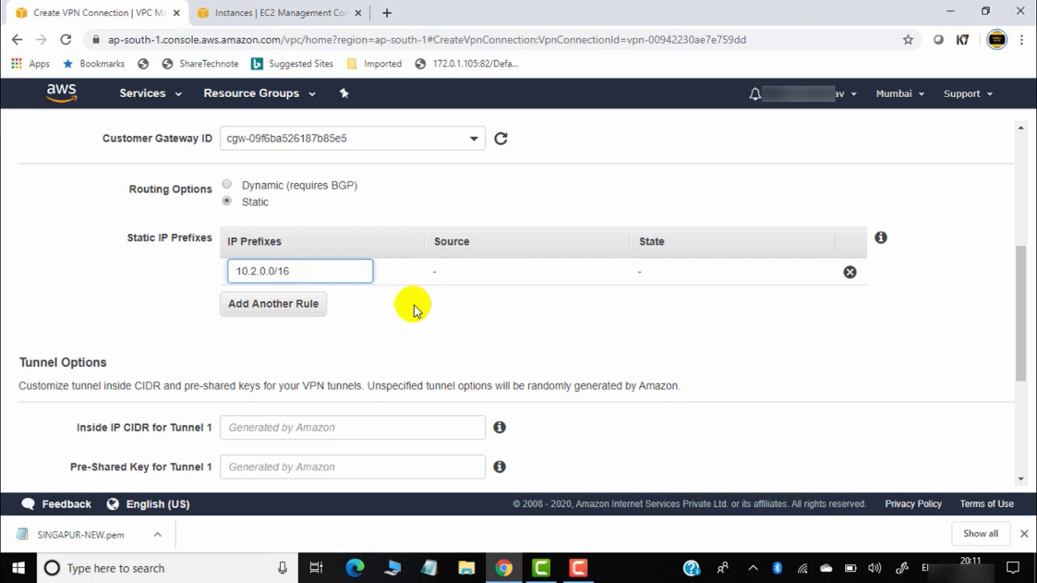
Create the VPN connection with the default tunnel options and return to the list of VPN connections
{"action": "scroll", "coordinate": [414, 310], "scroll_direction": "down", "scroll_amount": 3}
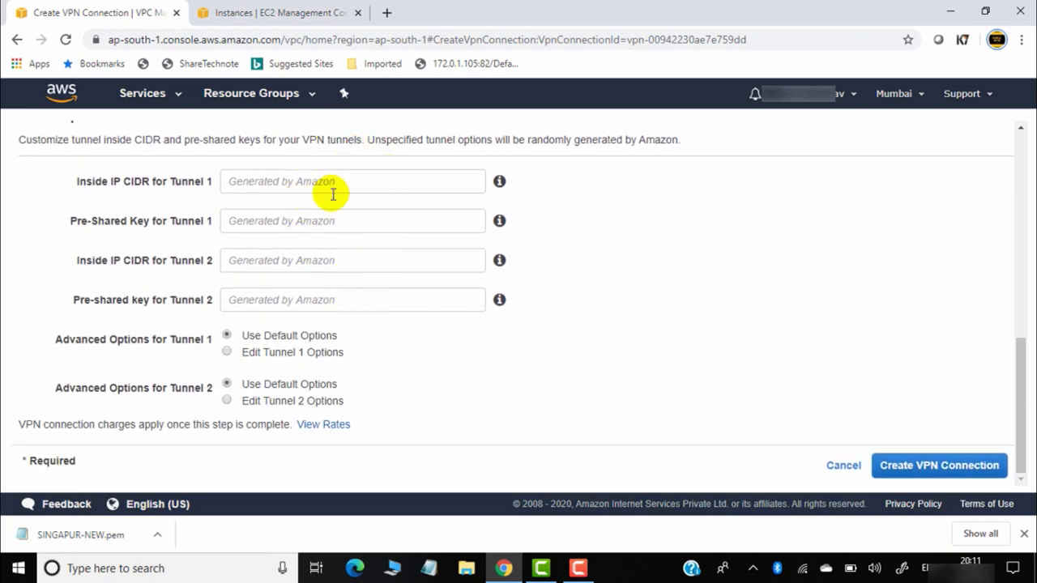
{"action": "scroll", "coordinate": [396, 259], "scroll_direction": "up", "scroll_amount": 1}
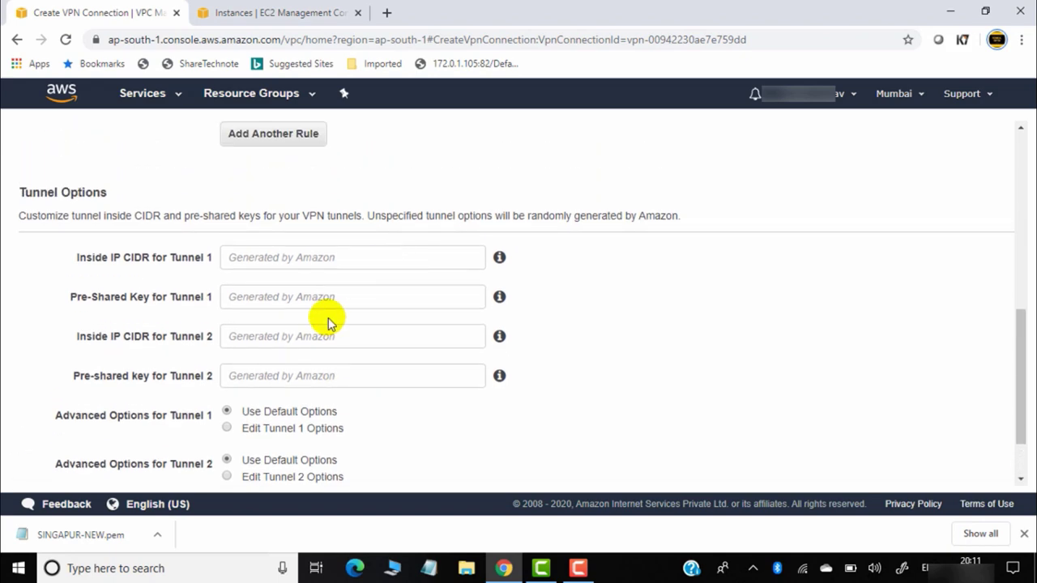
{"action": "scroll", "coordinate": [357, 258], "scroll_direction": "up", "scroll_amount": 2}
{"action": "scroll", "coordinate": [326, 300], "scroll_direction": "down", "scroll_amount": 2}
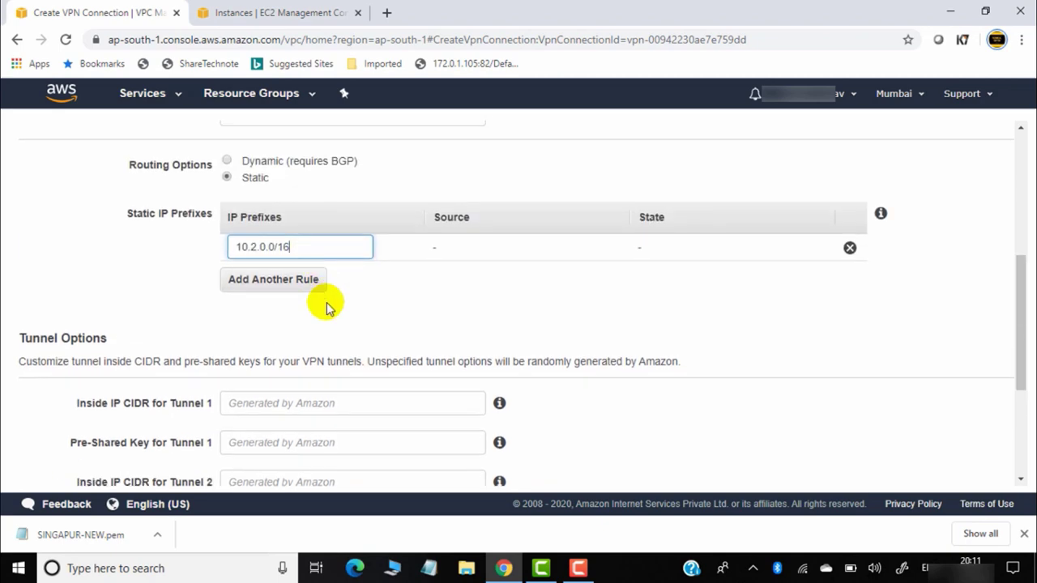
{"action": "scroll", "coordinate": [324, 284], "scroll_direction": "up", "scroll_amount": 1}
{"action": "scroll", "coordinate": [341, 326], "scroll_direction": "down", "scroll_amount": 3}
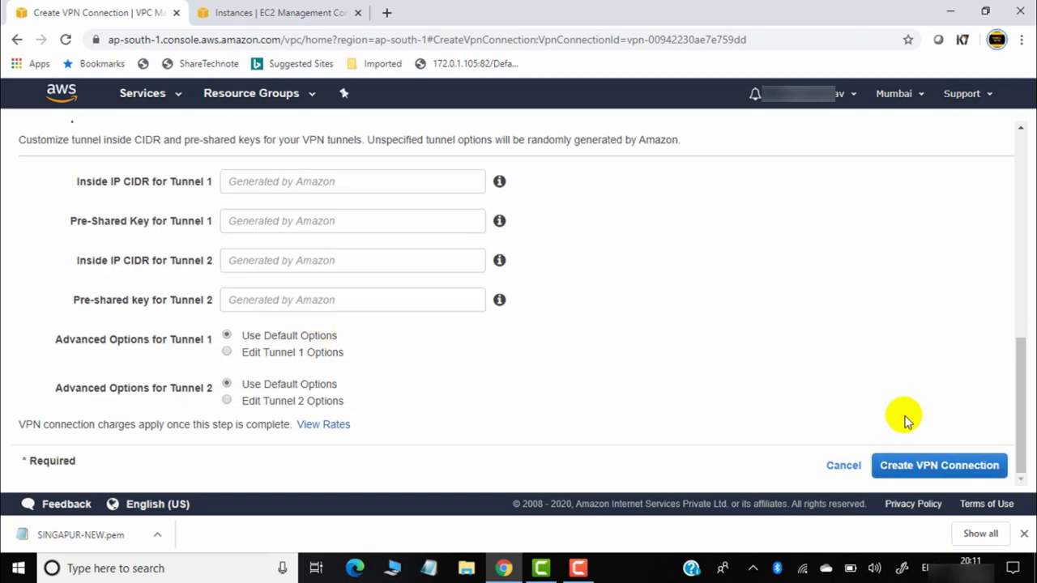
{"action": "left_click", "coordinate": [958, 470]}
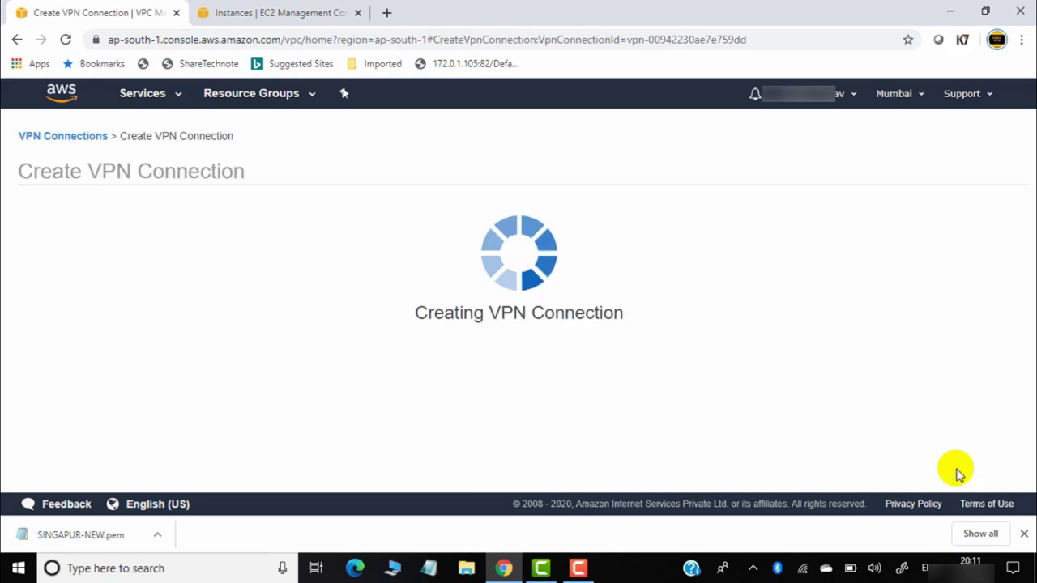
{"action": "left_click", "coordinate": [721, 306]}
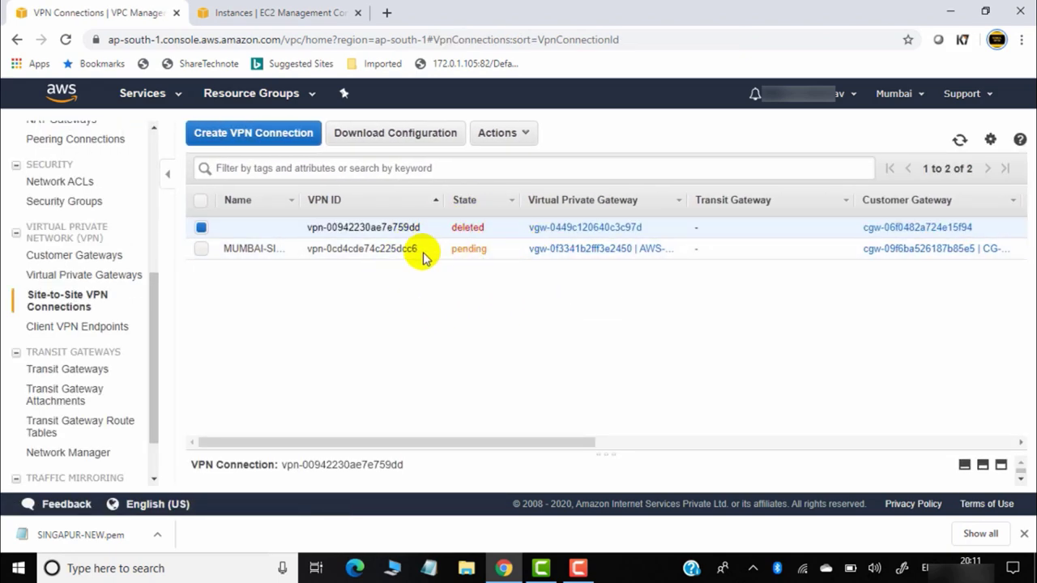
Examine the general details, tunnel status and static routes of the MUMBAI-SINGAPUR VPN connection
{"action": "left_click", "coordinate": [202, 249]}
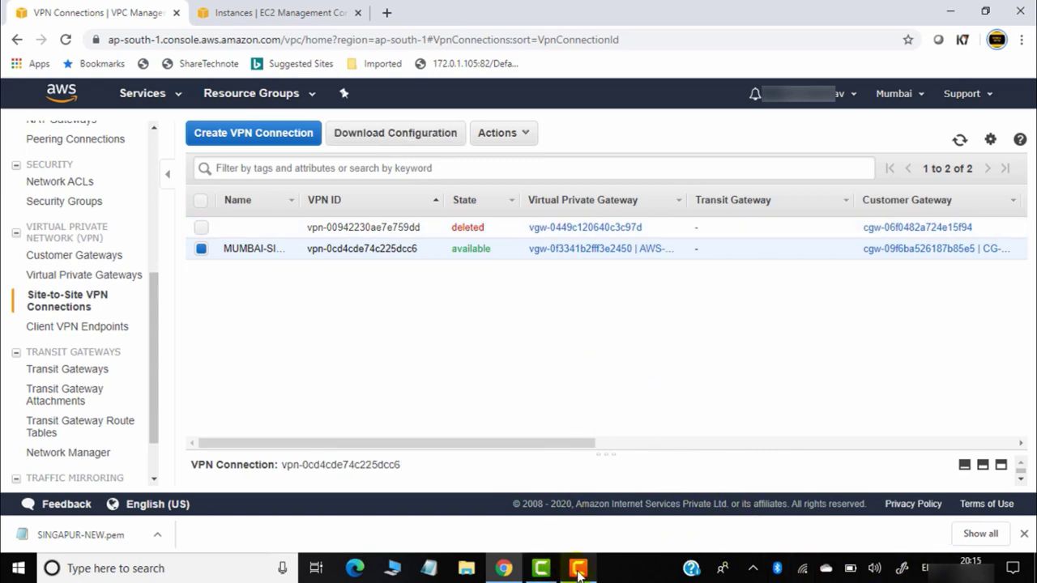
{"action": "mouse_move", "coordinate": [577, 572]}
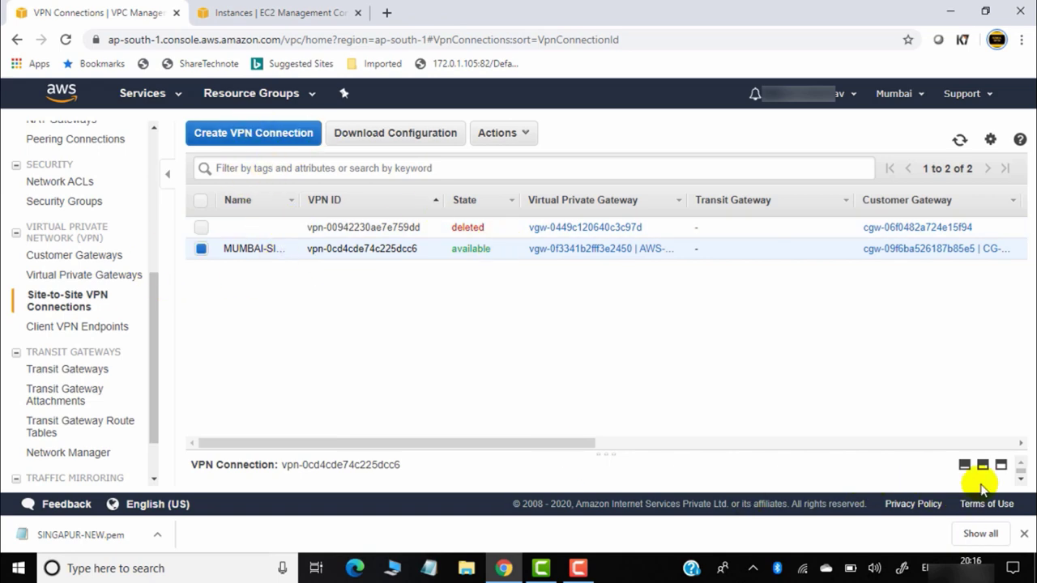
{"action": "left_click", "coordinate": [1002, 464]}
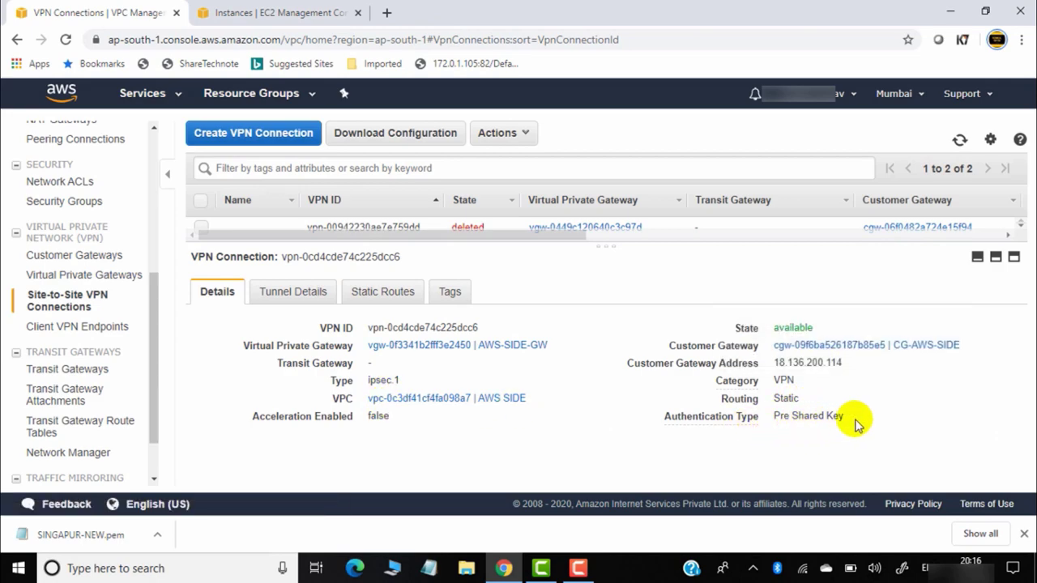
{"action": "mouse_move", "coordinate": [776, 392]}
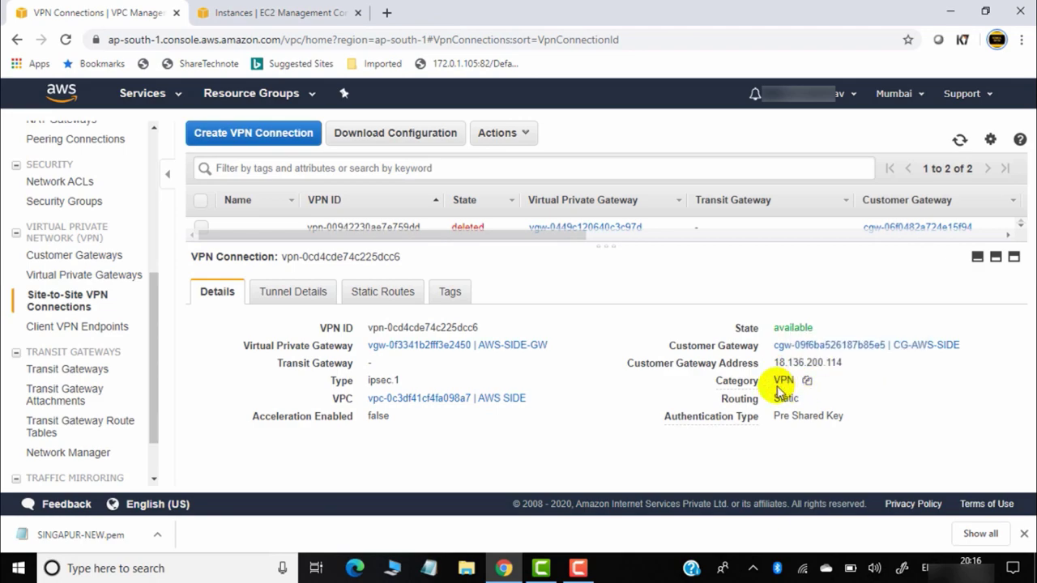
{"action": "left_click", "coordinate": [289, 293]}
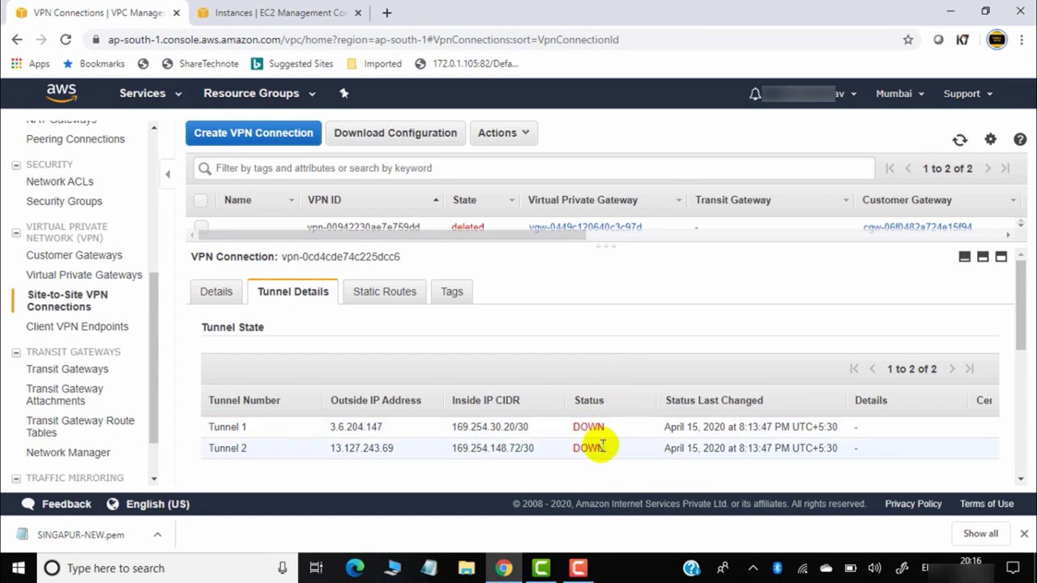
{"action": "scroll", "coordinate": [603, 446], "scroll_direction": "down", "scroll_amount": 1}
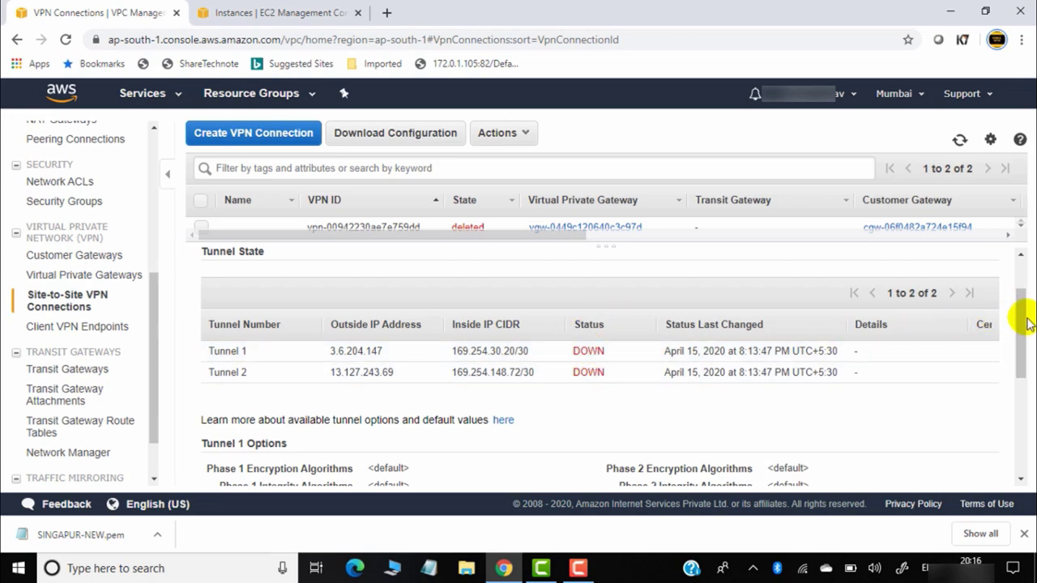
{"action": "left_click_drag", "start_coordinate": [1019, 319], "coordinate": [1020, 278]}
{"action": "left_click", "coordinate": [388, 294]}
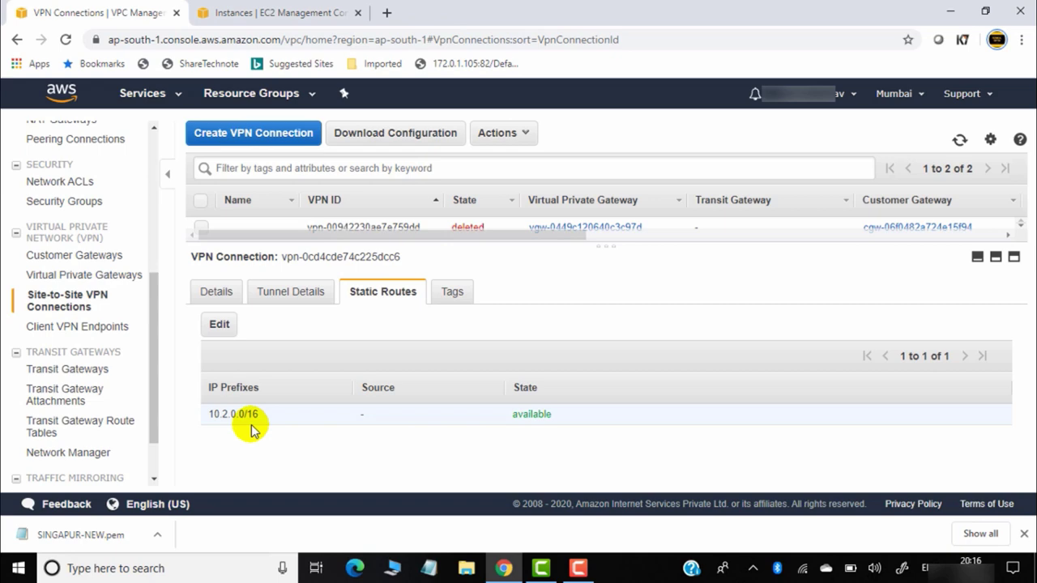
{"action": "left_click", "coordinate": [978, 256]}
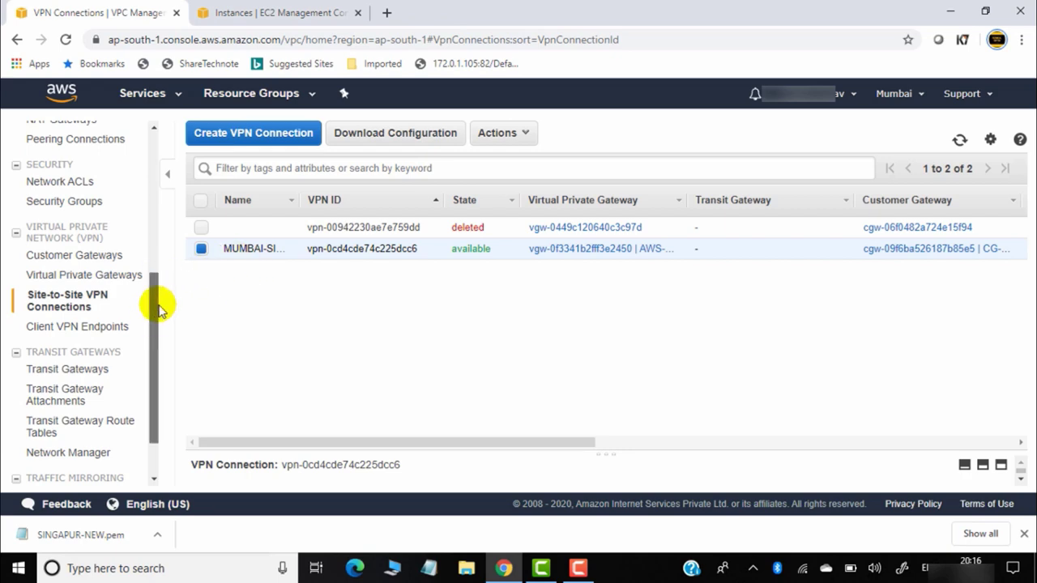
Enable route propagation from the virtual private gateway AWS-SIDE-GW in the AWS-ROUTE route table
{"action": "left_click_drag", "start_coordinate": [156, 300], "coordinate": [162, 162]}
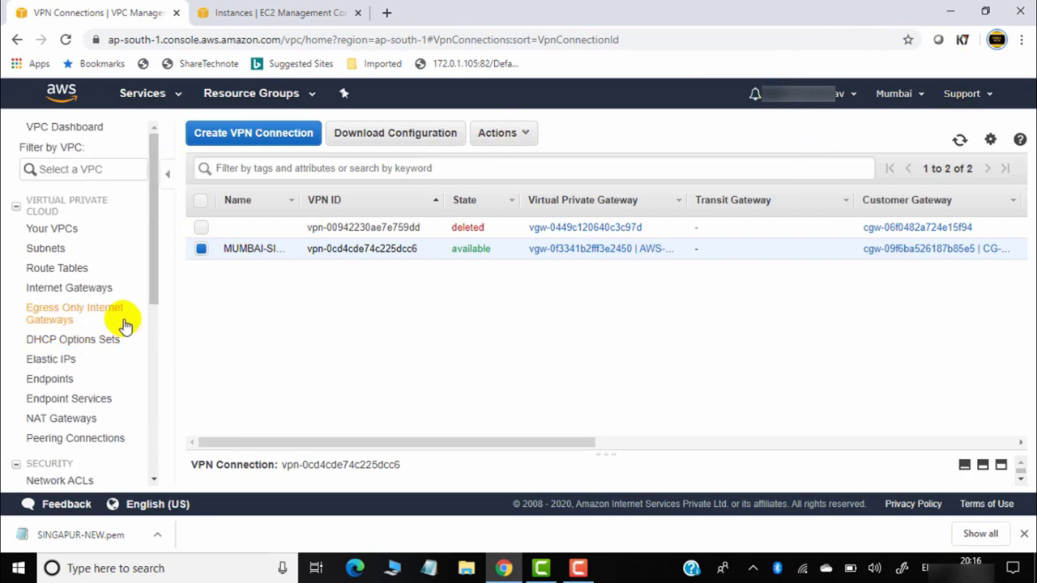
{"action": "left_click", "coordinate": [56, 270]}
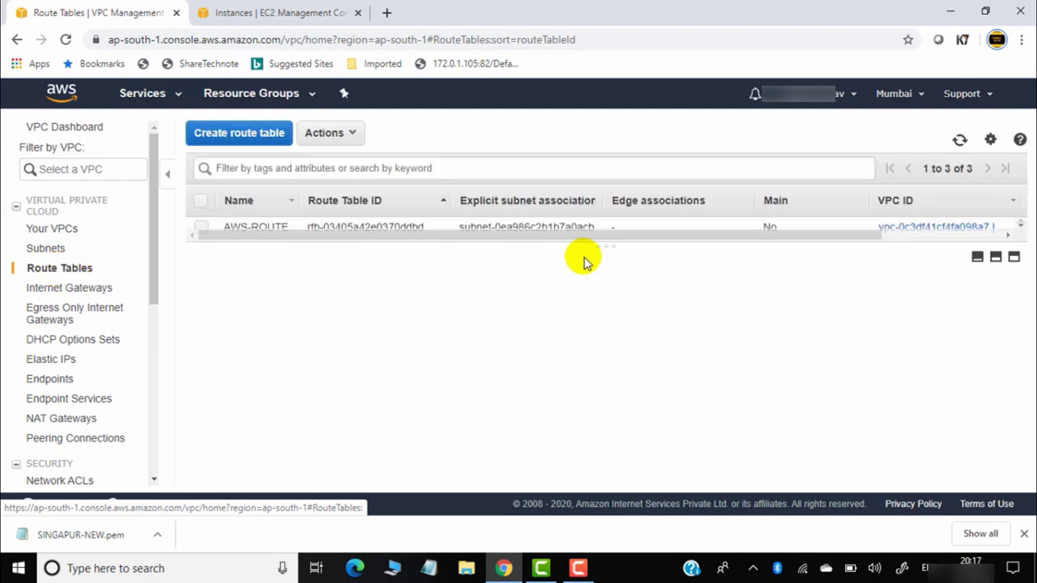
{"action": "left_click", "coordinate": [977, 257]}
{"action": "left_click", "coordinate": [202, 227]}
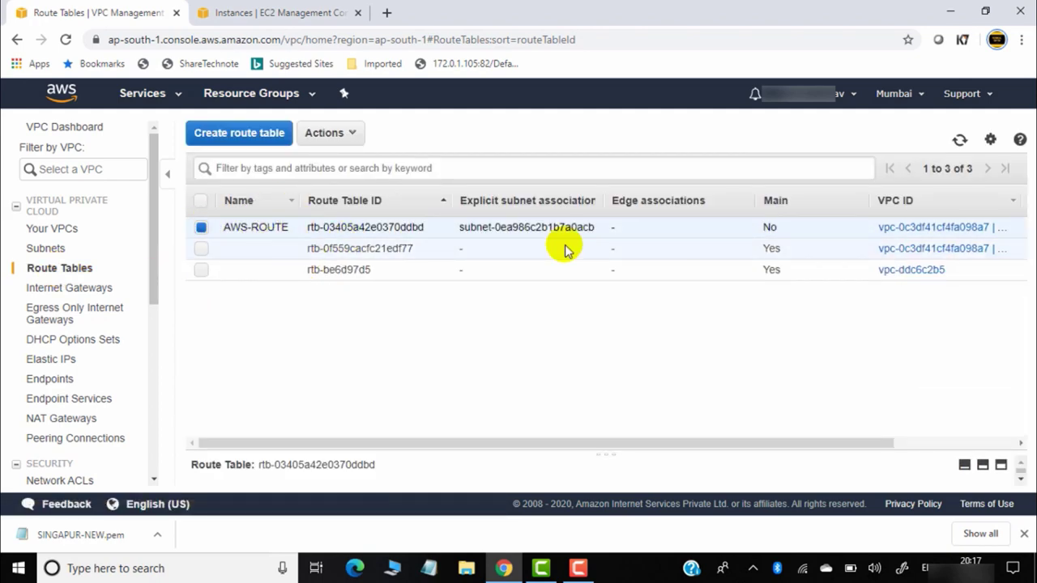
{"action": "left_click", "coordinate": [1003, 465]}
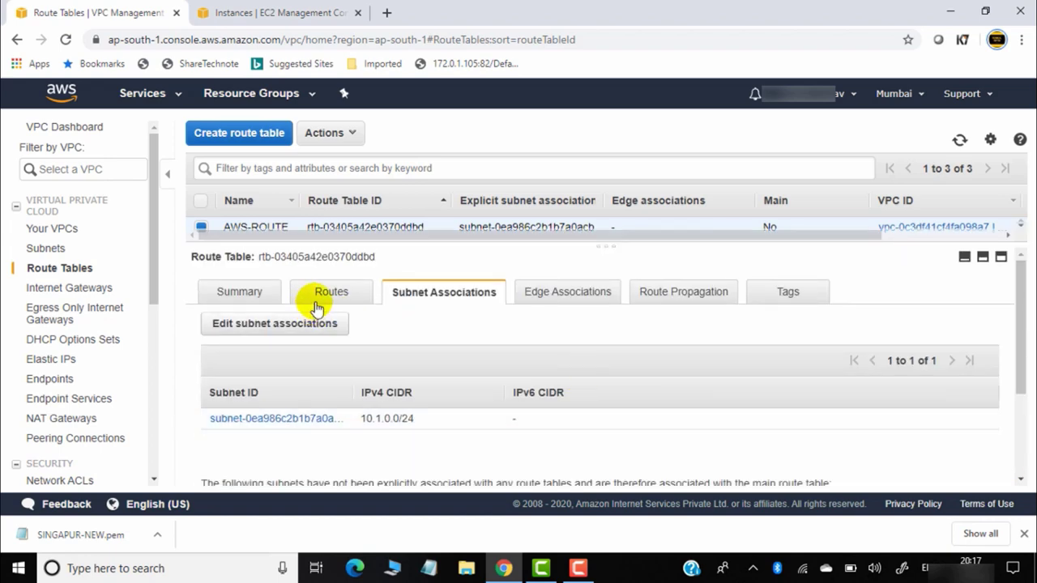
{"action": "left_click", "coordinate": [687, 296]}
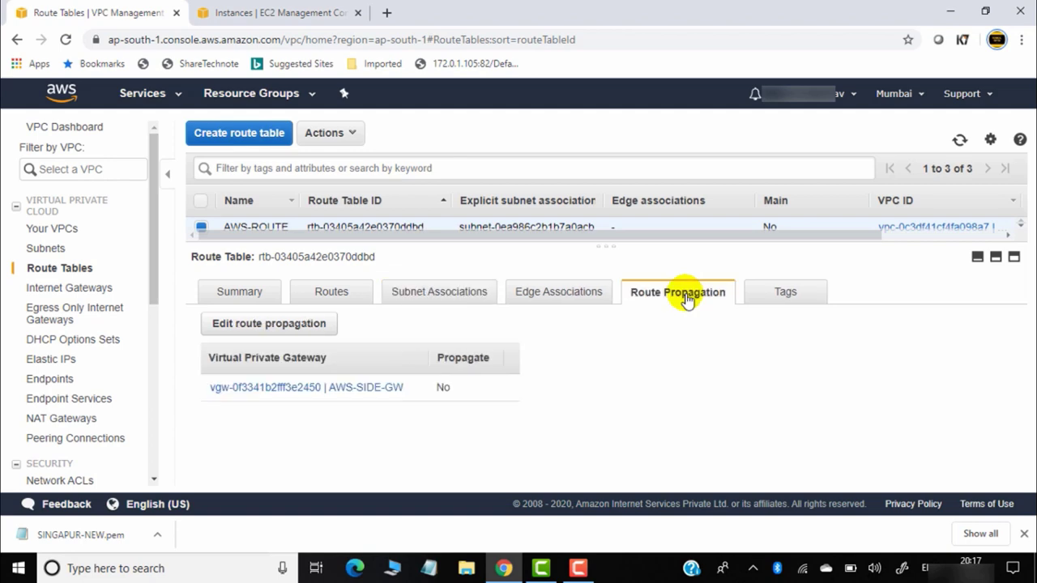
{"action": "left_click", "coordinate": [286, 332]}
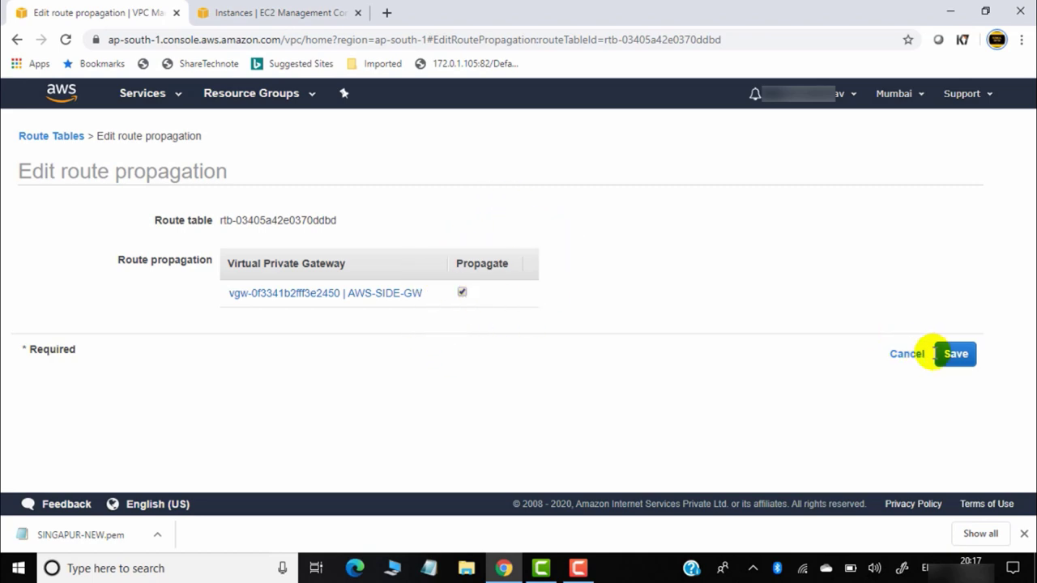
{"action": "left_click", "coordinate": [953, 354]}
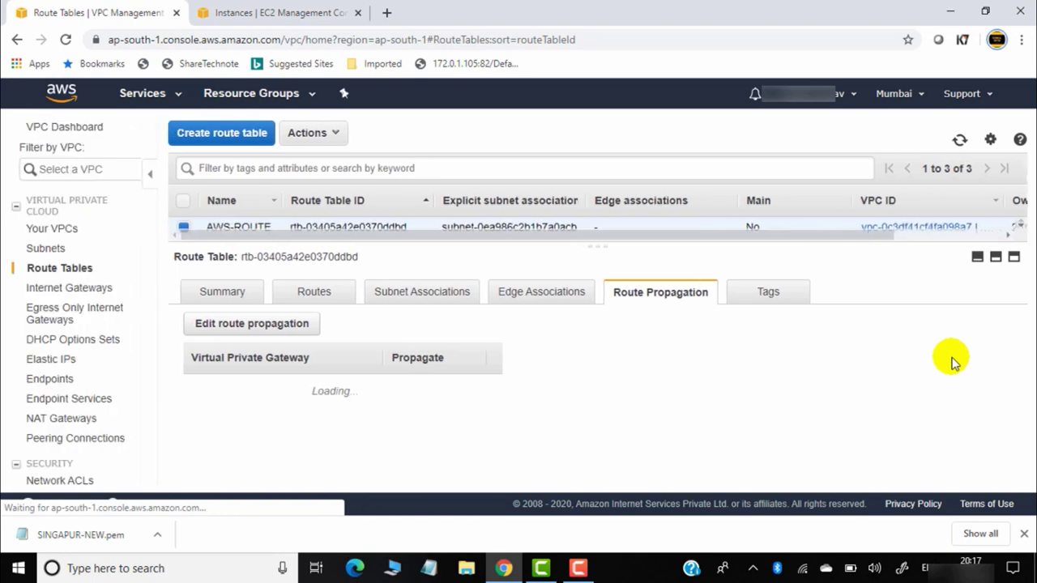
Check the routes and the route propagation setting of the AWS-ROUTE route table
{"action": "left_click", "coordinate": [318, 294]}
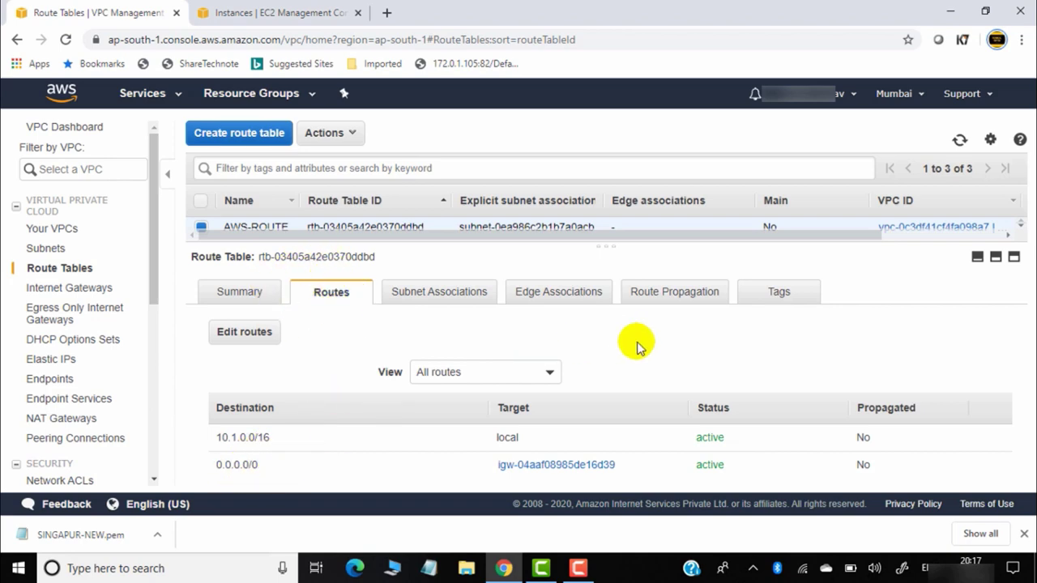
{"action": "left_click", "coordinate": [676, 295]}
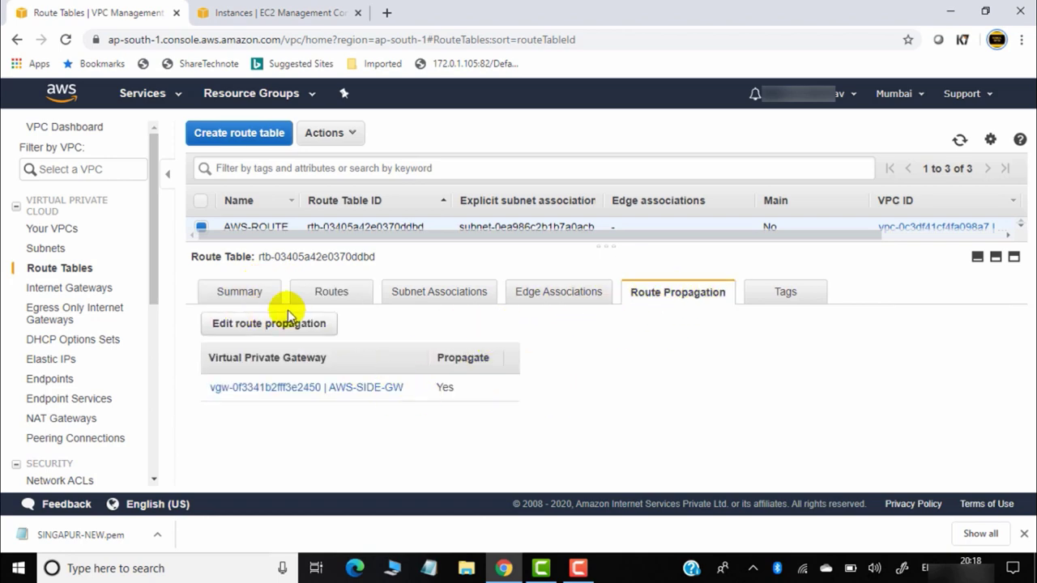
{"action": "left_click", "coordinate": [978, 257]}
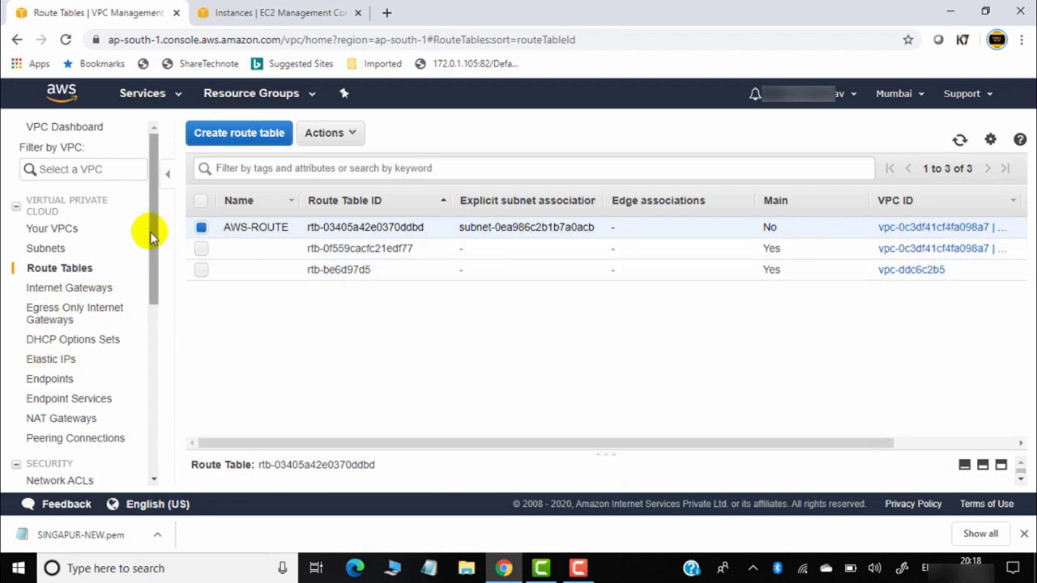
Download the MUMBAI-SINGAPUR VPN configuration for vendor Generic, platform Generic and software Vendor Agnostic
{"action": "left_click_drag", "start_coordinate": [155, 246], "coordinate": [147, 358]}
{"action": "left_click", "coordinate": [81, 374]}
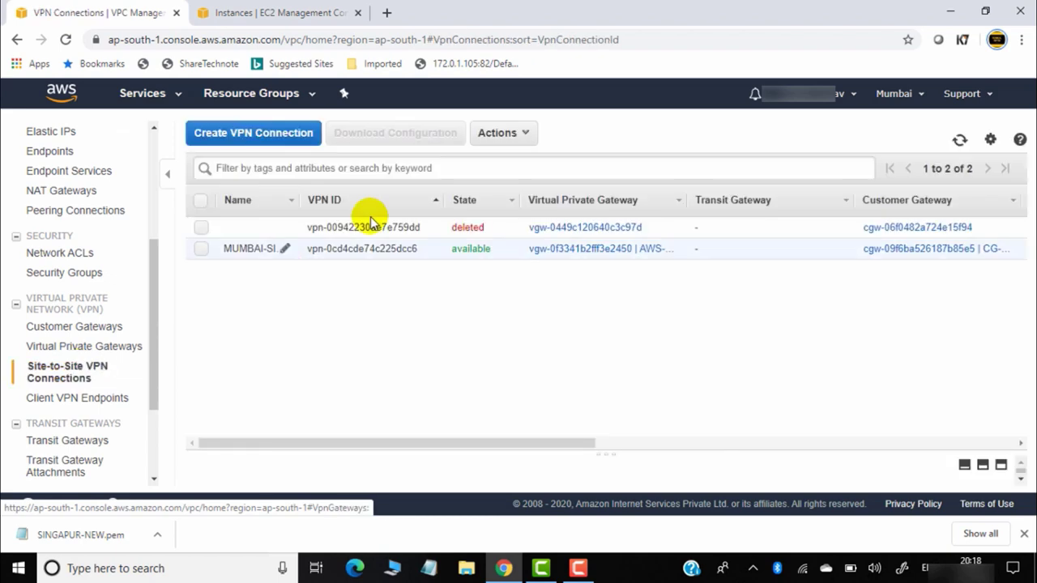
{"action": "left_click", "coordinate": [201, 249]}
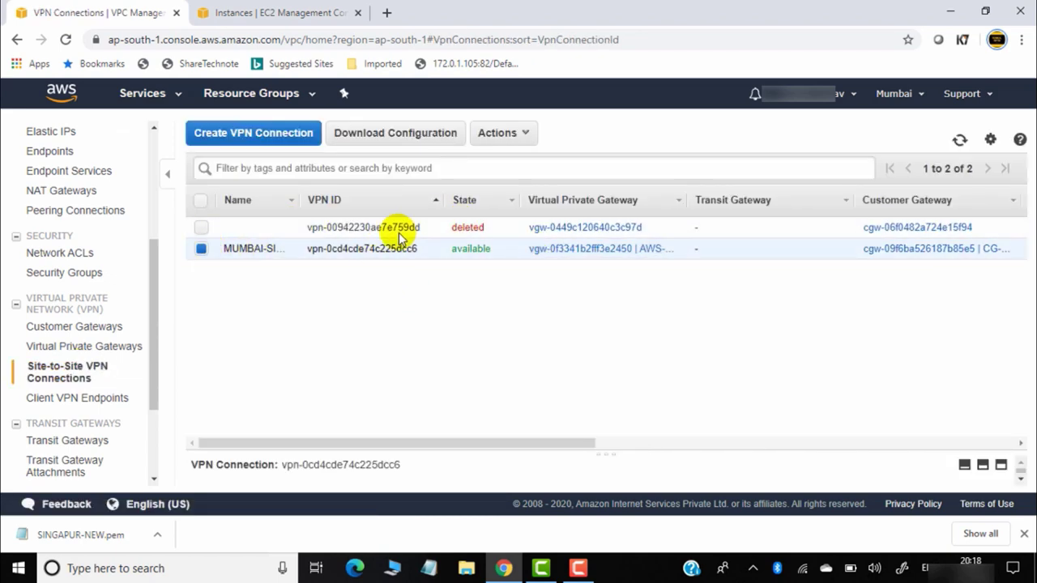
{"action": "left_click", "coordinate": [421, 137]}
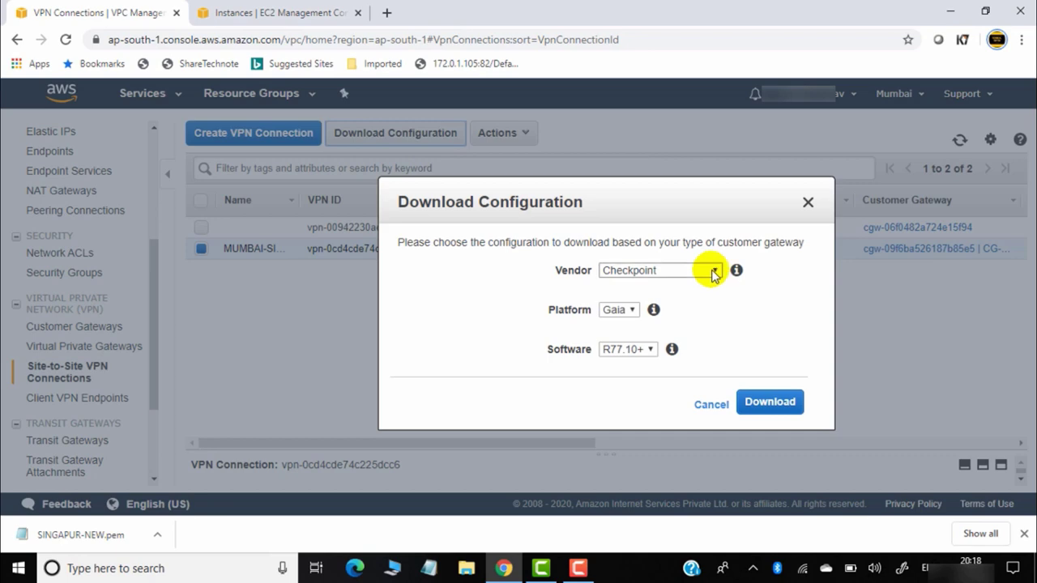
{"action": "left_click", "coordinate": [703, 272]}
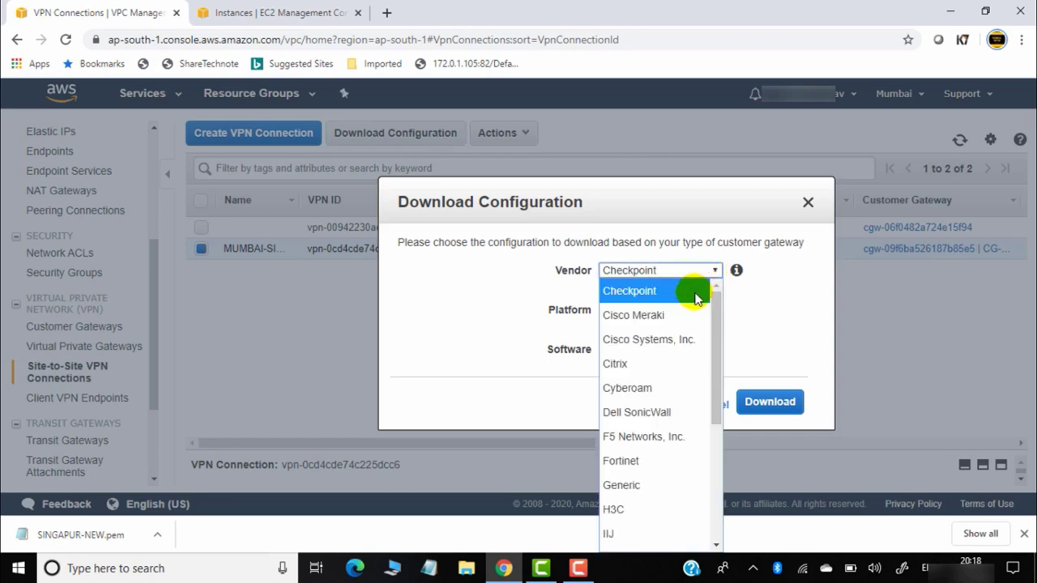
{"action": "left_click", "coordinate": [653, 485]}
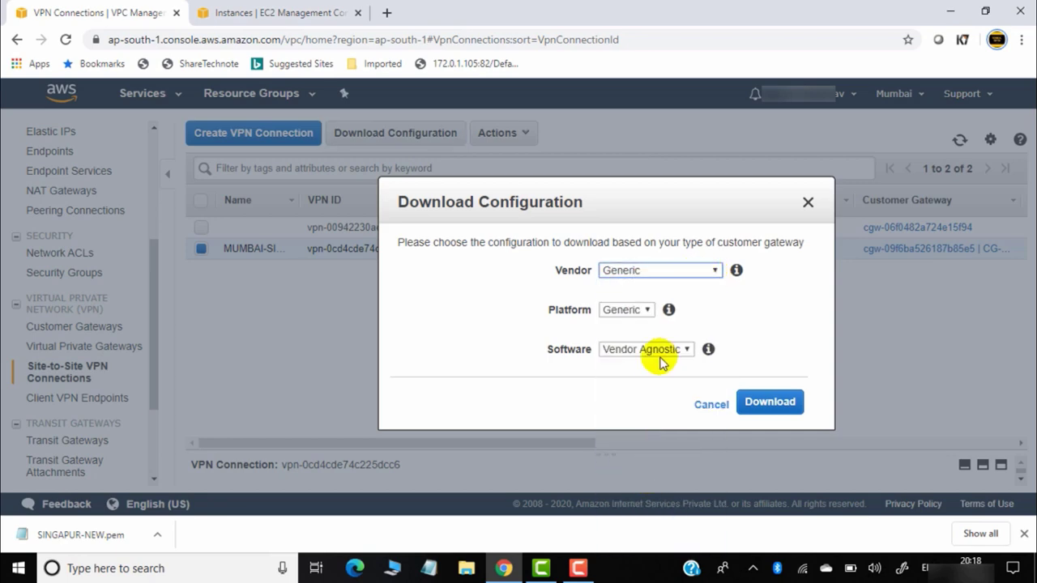
{"action": "left_click", "coordinate": [770, 403]}
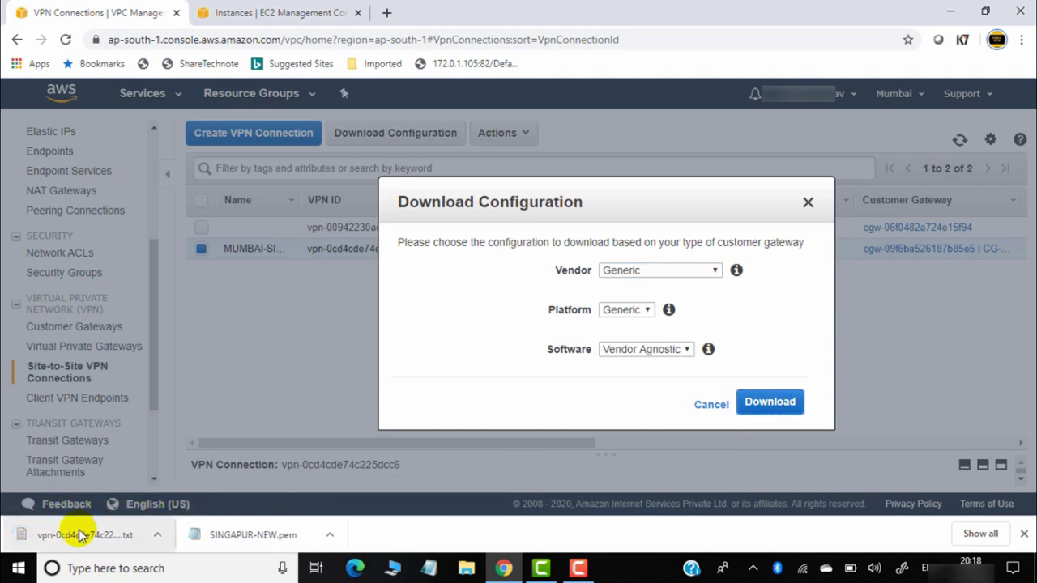
Dismiss the Download Configuration dialog and read through the downloaded VPN configuration text file, including its tunnel IP addresses
{"action": "left_click", "coordinate": [713, 406]}
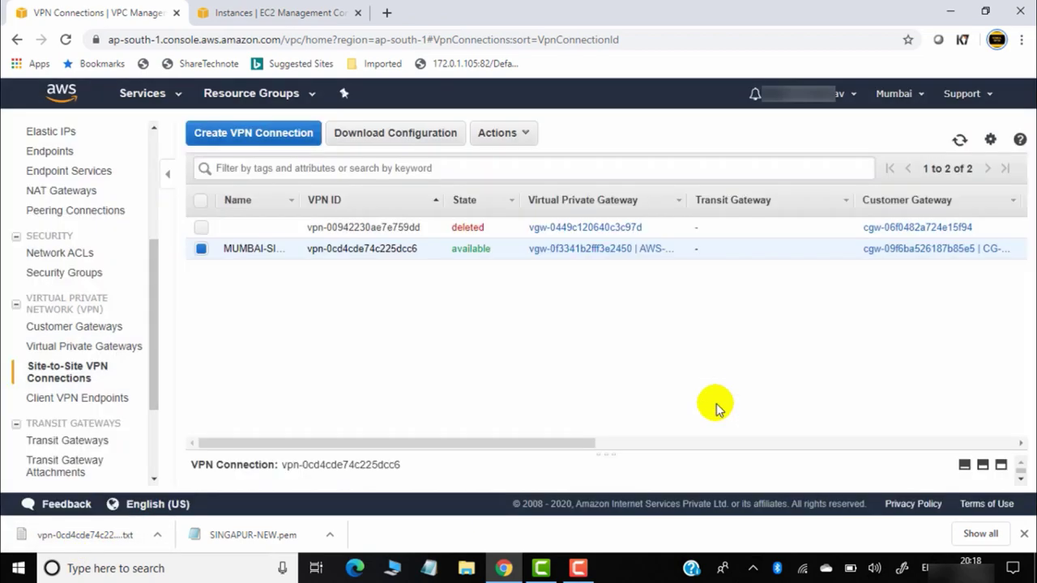
{"action": "left_click", "coordinate": [77, 535]}
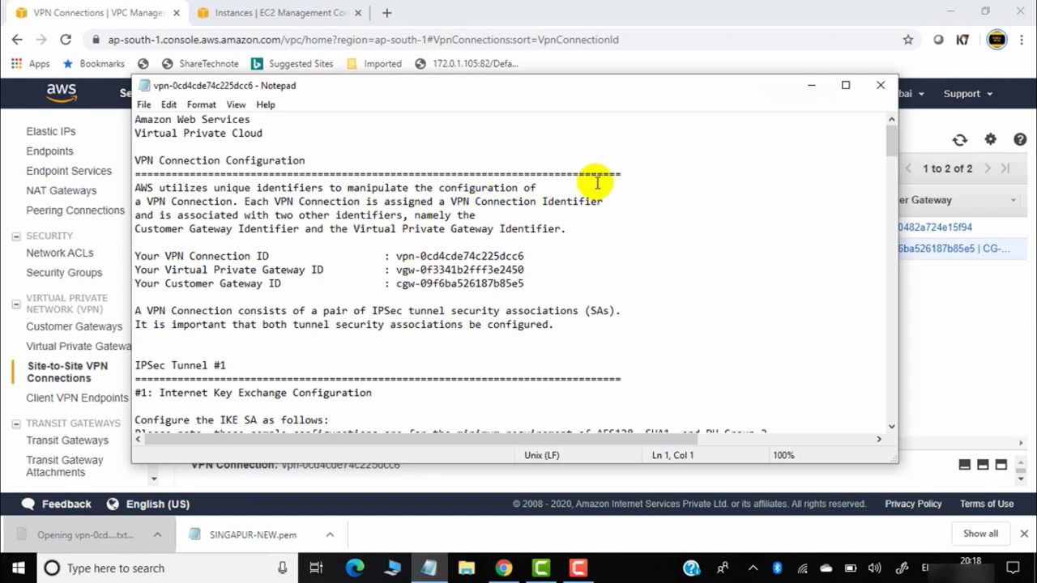
{"action": "scroll", "coordinate": [597, 182], "scroll_direction": "down", "scroll_amount": 20}
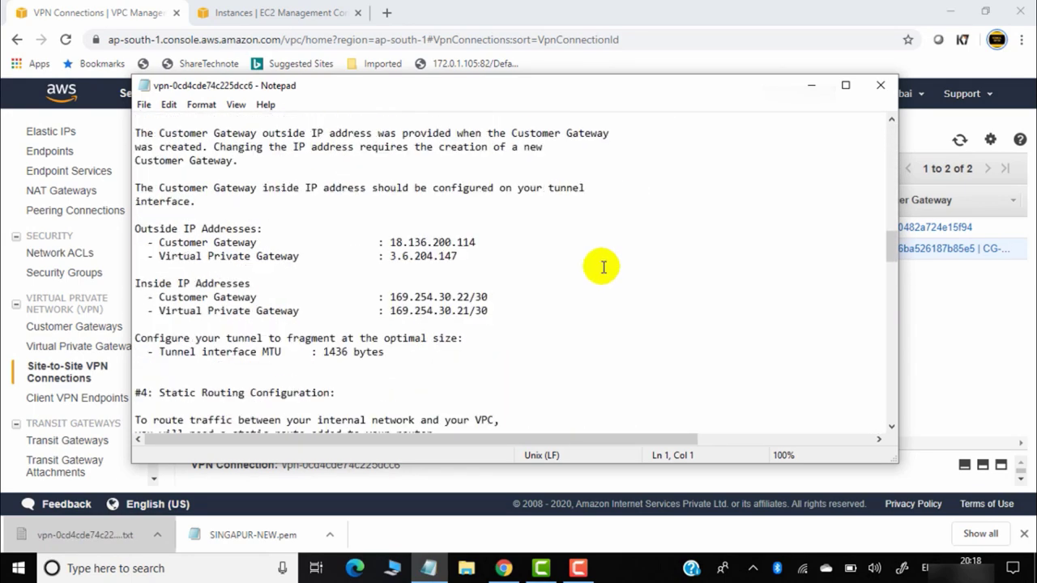
{"action": "scroll", "coordinate": [604, 267], "scroll_direction": "down", "scroll_amount": 20}
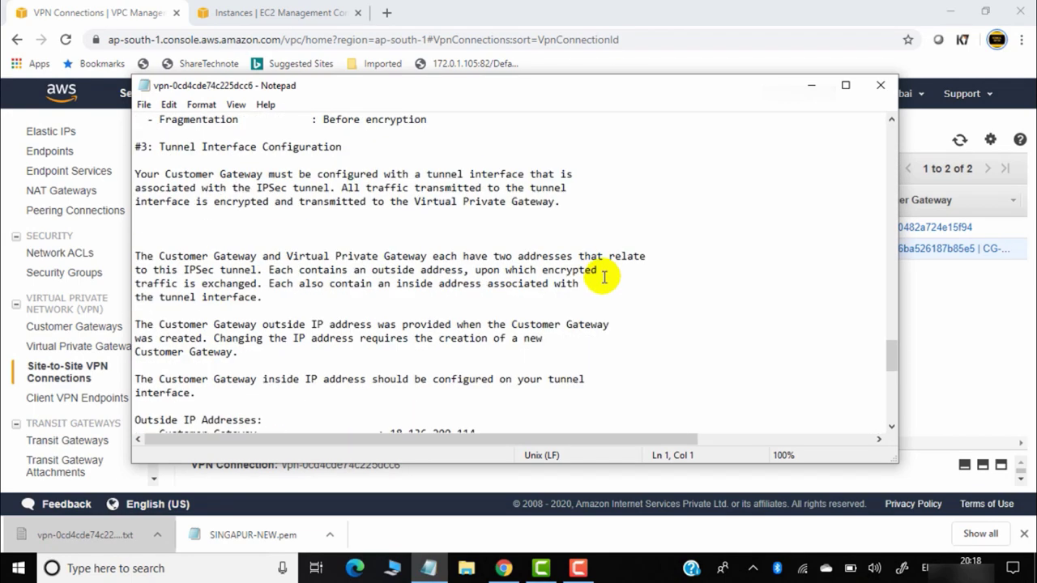
{"action": "left_click", "coordinate": [811, 85]}
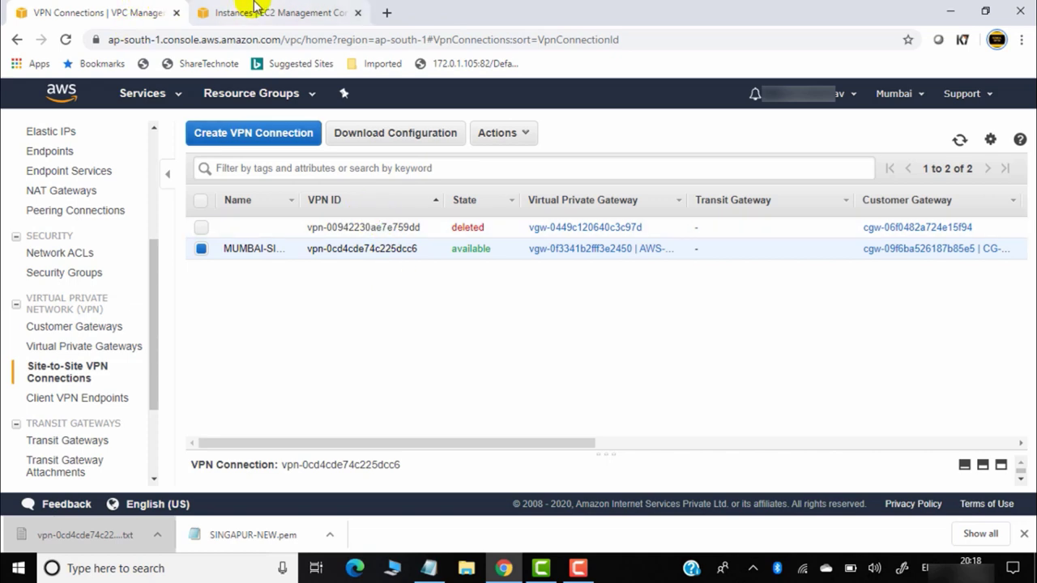
Copy the IPv4 public IP of the NEW instance in the Singapore EC2 console
{"action": "left_click", "coordinate": [288, 9]}
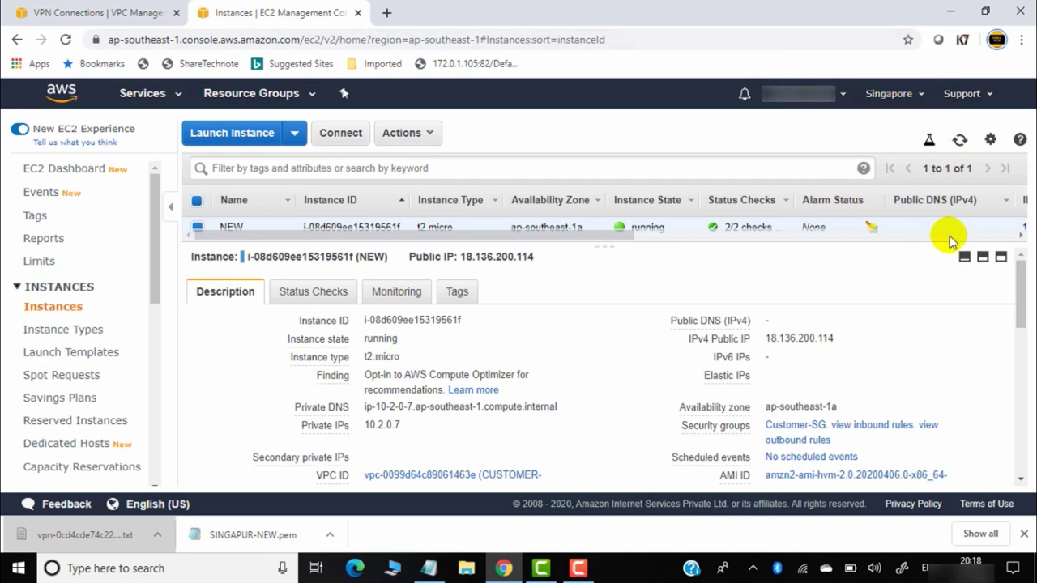
{"action": "left_click", "coordinate": [964, 257]}
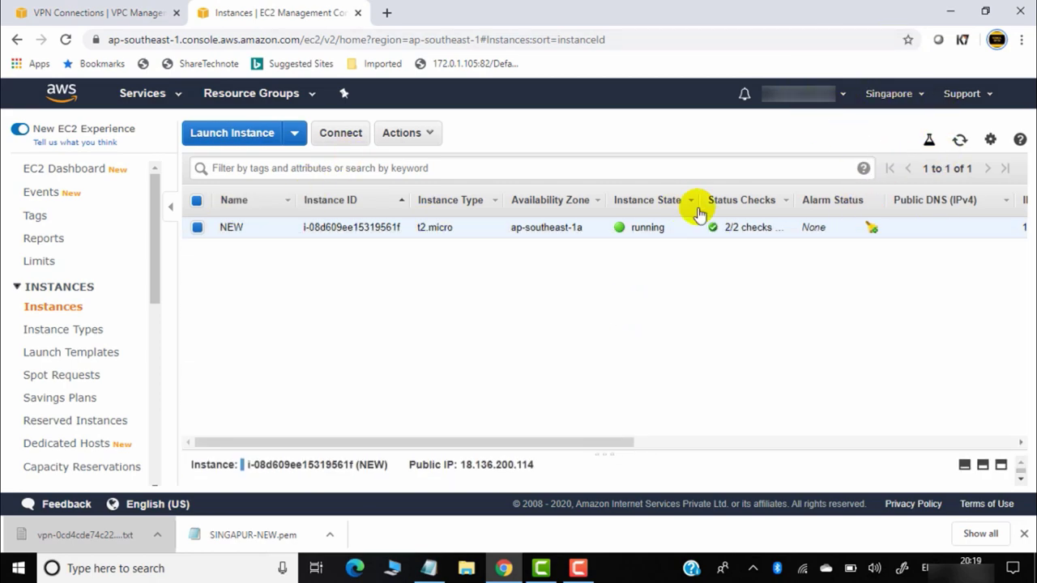
{"action": "left_click", "coordinate": [1002, 465]}
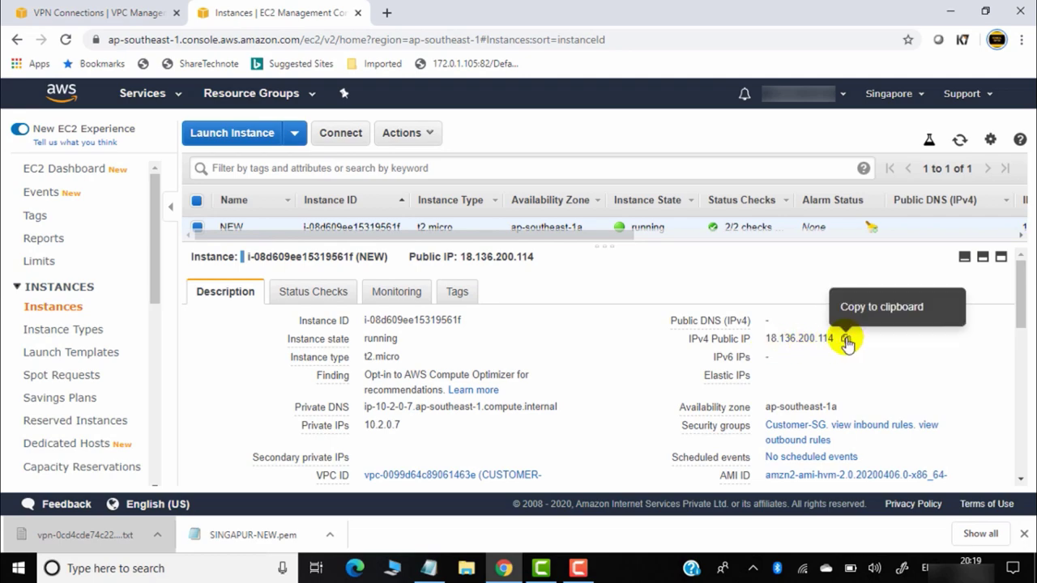
{"action": "left_click", "coordinate": [847, 340]}
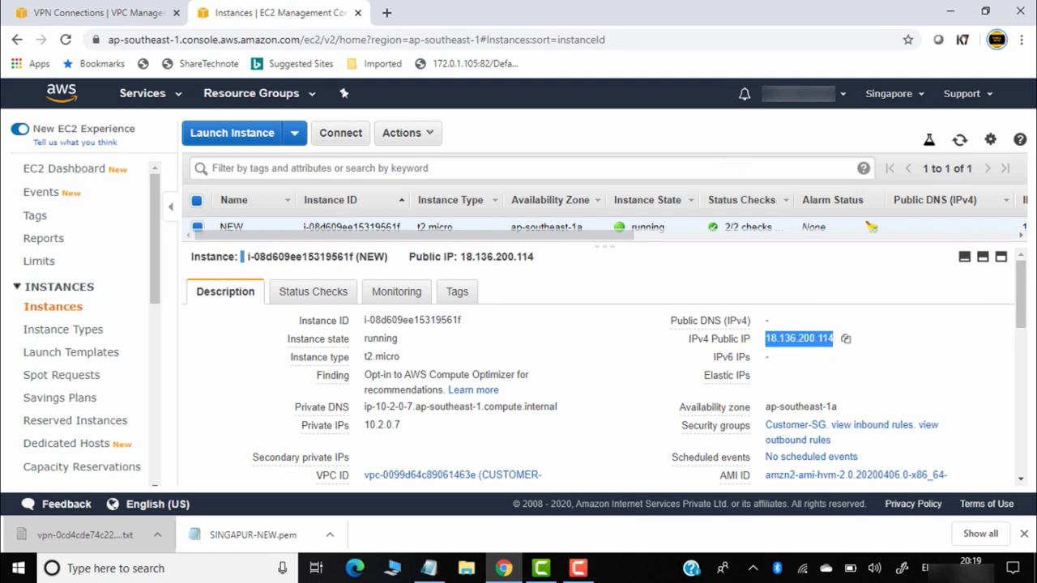
Switch to the AWS Online classes PPT folder in File Explorer and launch puttygen
{"action": "left_click", "coordinate": [950, 10]}
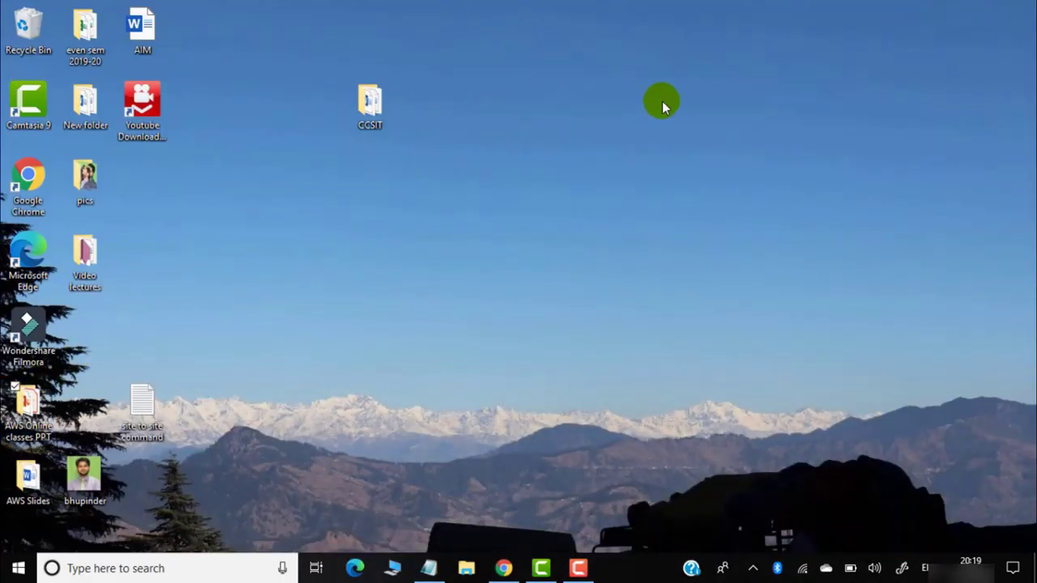
{"action": "key", "text": "alt+Tab"}
{"action": "left_click", "coordinate": [1008, 113]}
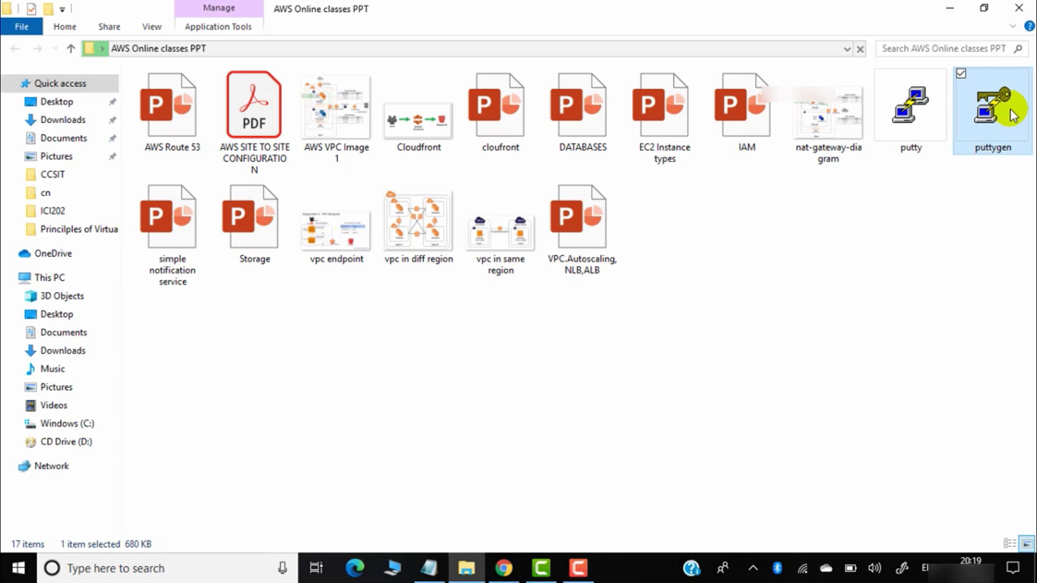
{"action": "double_click", "coordinate": [1013, 113]}
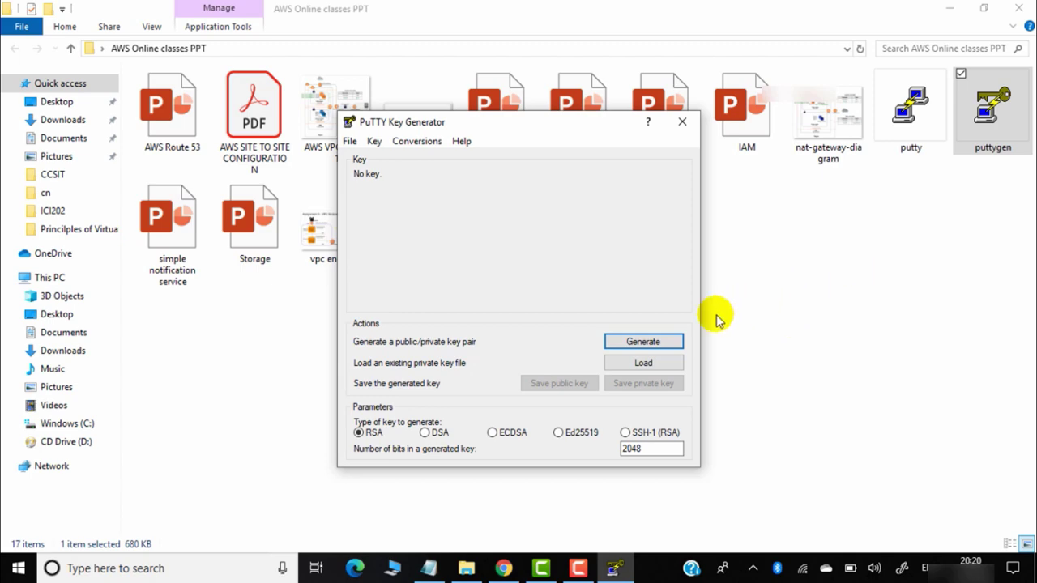
Load the SINGAPUR-NEW key file from Downloads into PuTTY Key Generator, showing all file types to find it
{"action": "left_click", "coordinate": [654, 365]}
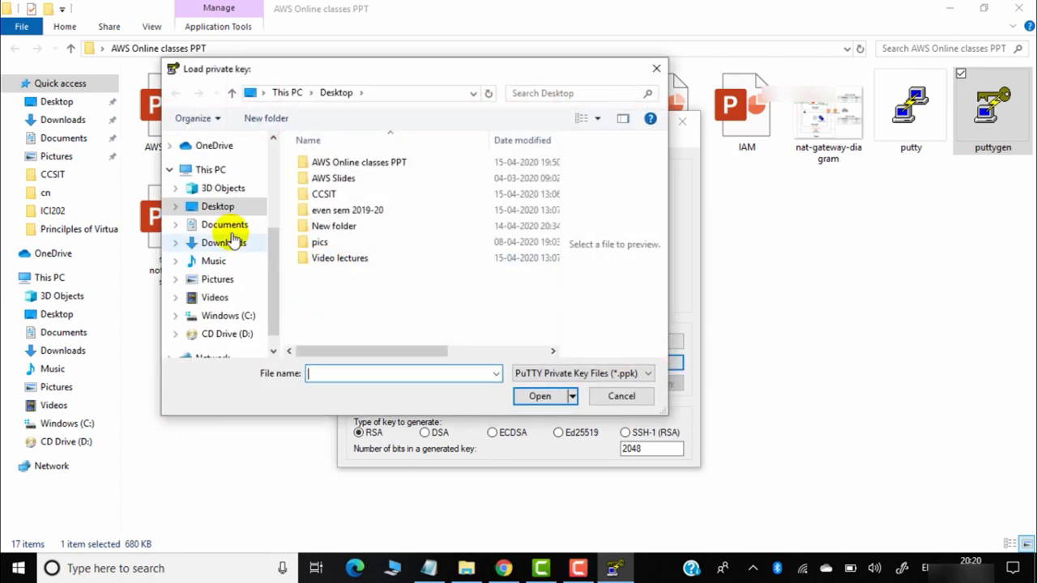
{"action": "left_click", "coordinate": [229, 242]}
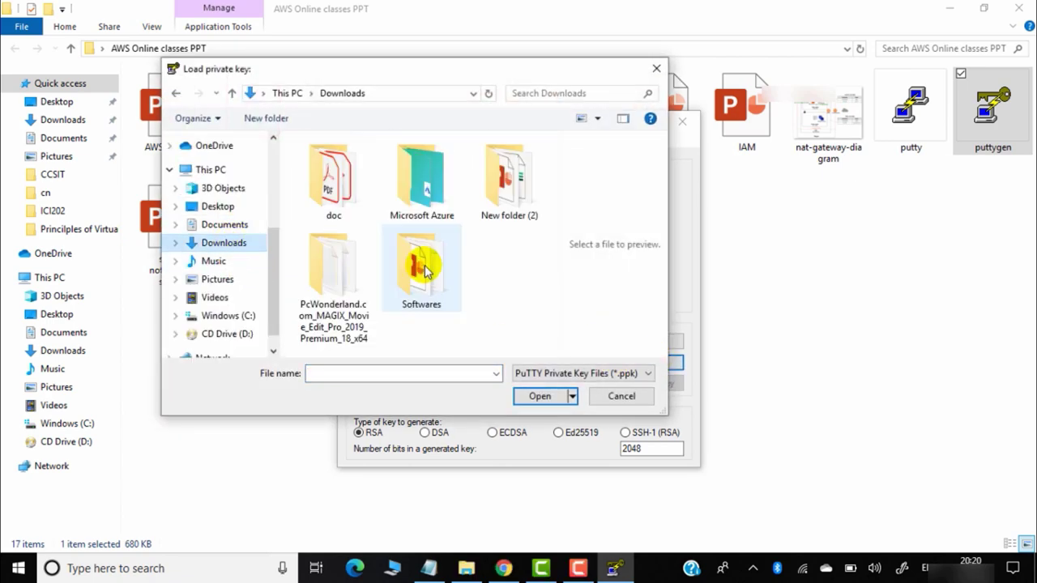
{"action": "left_click", "coordinate": [620, 372]}
{"action": "left_click", "coordinate": [572, 398]}
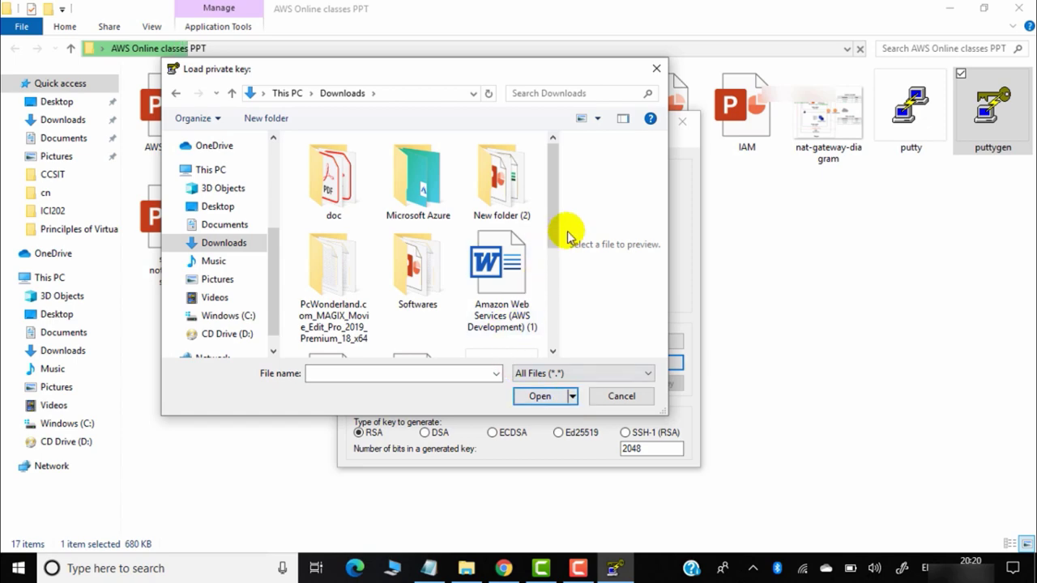
{"action": "left_click_drag", "start_coordinate": [548, 185], "coordinate": [565, 299]}
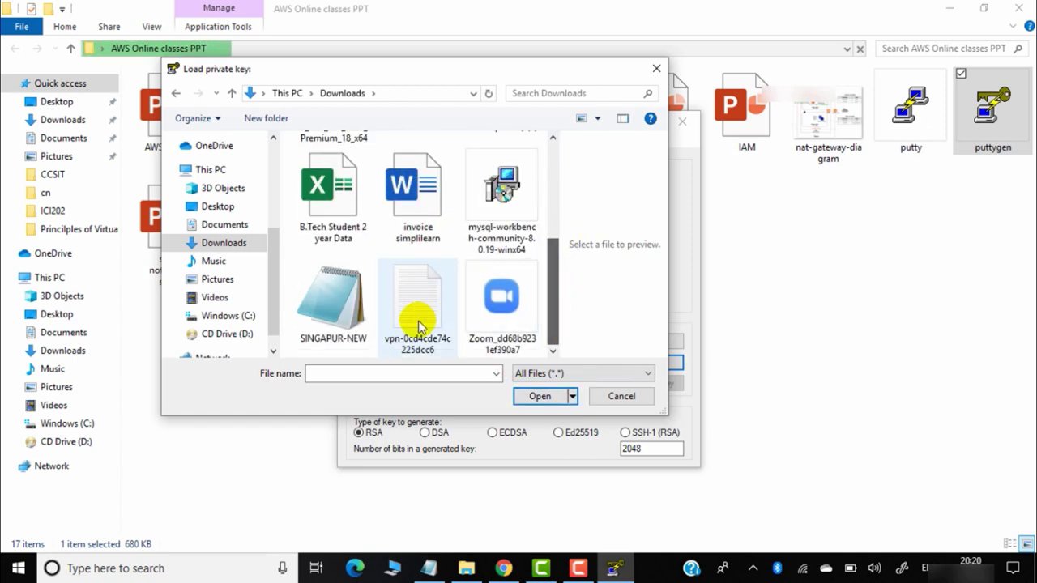
{"action": "left_click", "coordinate": [344, 295]}
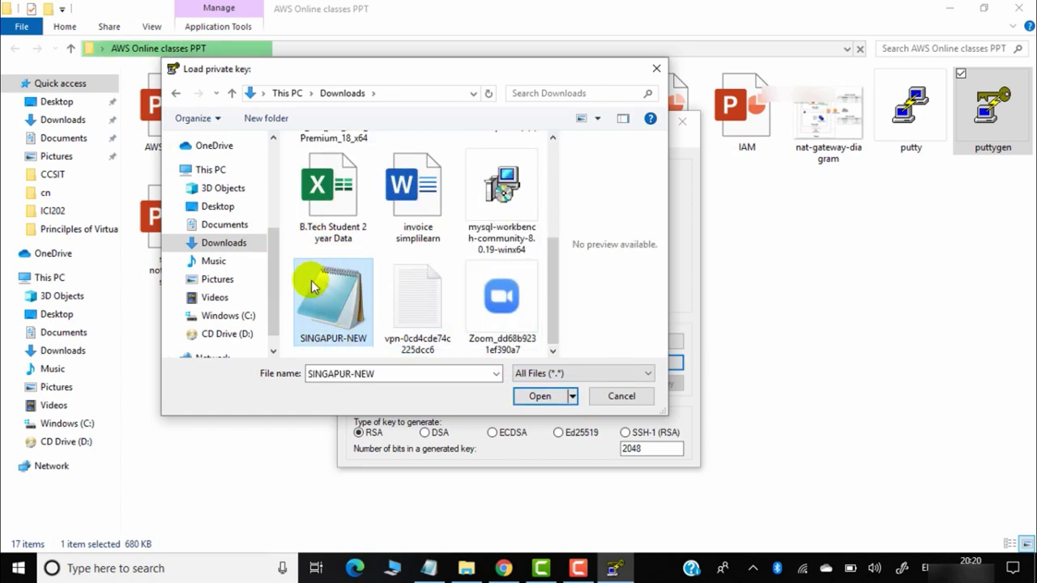
{"action": "left_click", "coordinate": [542, 397]}
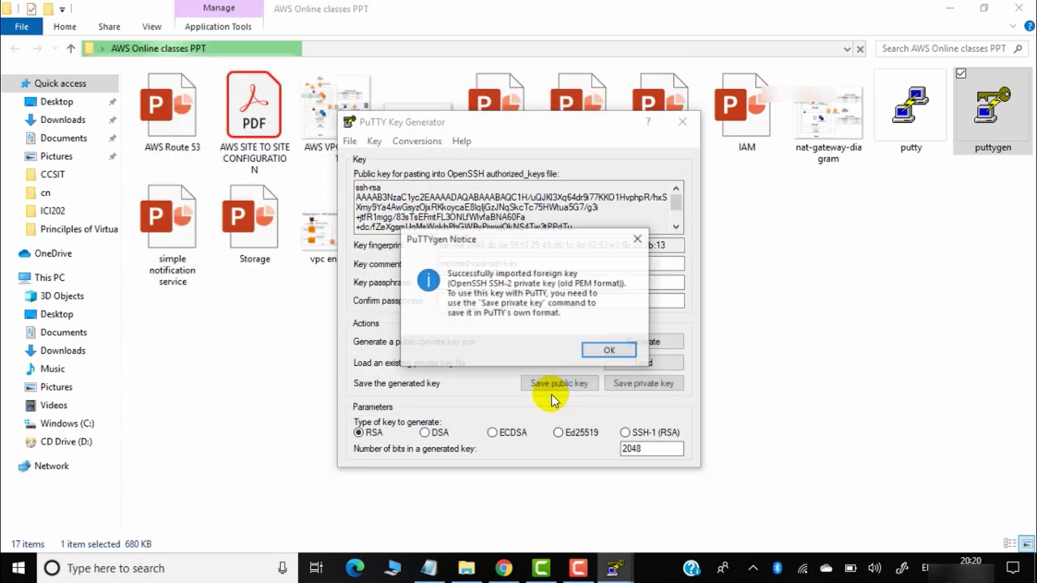
{"action": "left_click", "coordinate": [608, 349]}
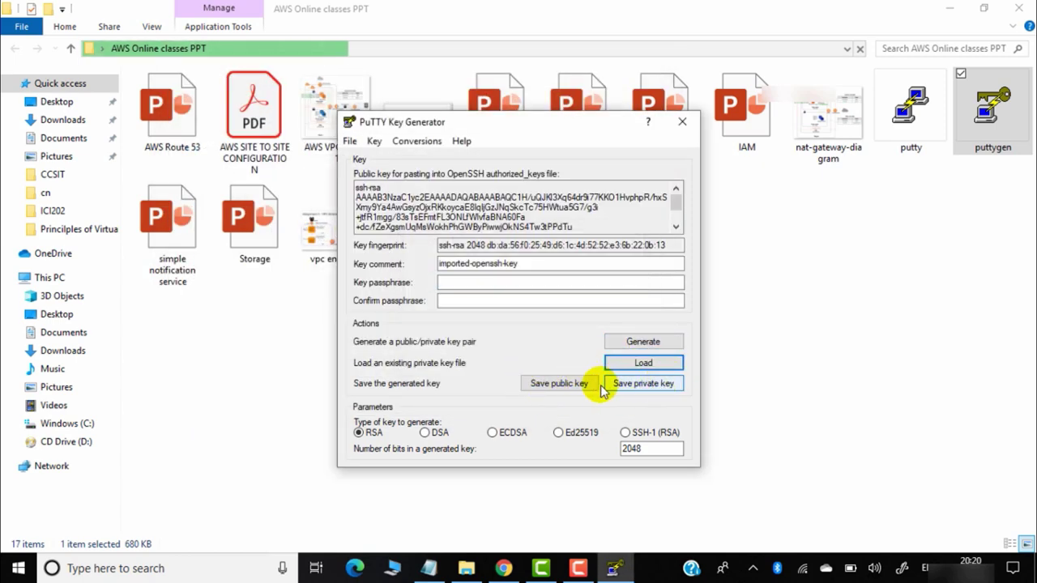
Save the private key without a passphrase on the Desktop as SINPAPURKEY in PPK format and close the key generator
{"action": "left_click", "coordinate": [656, 384]}
{"action": "left_click", "coordinate": [537, 338]}
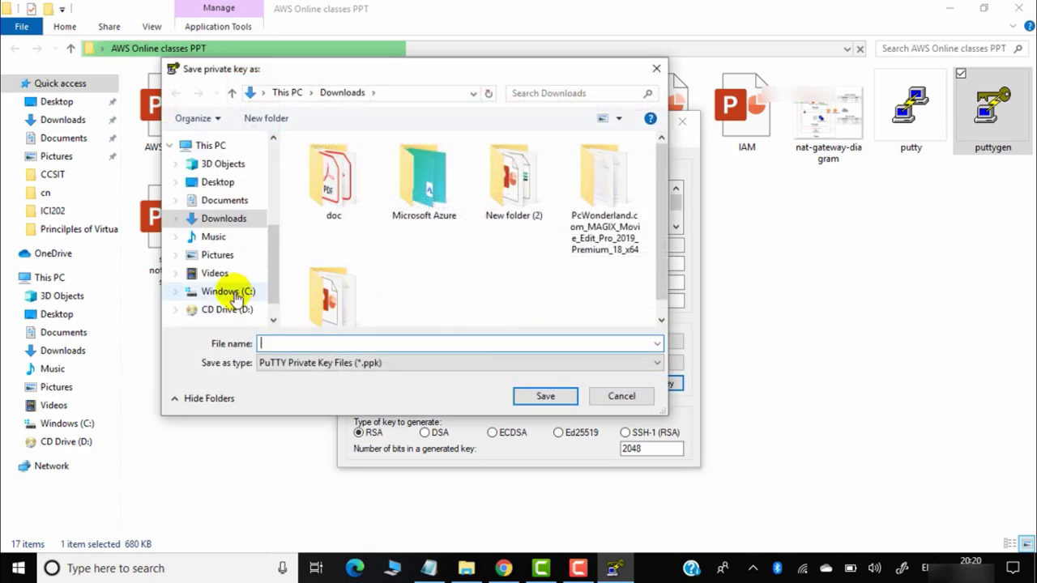
{"action": "left_click", "coordinate": [217, 181]}
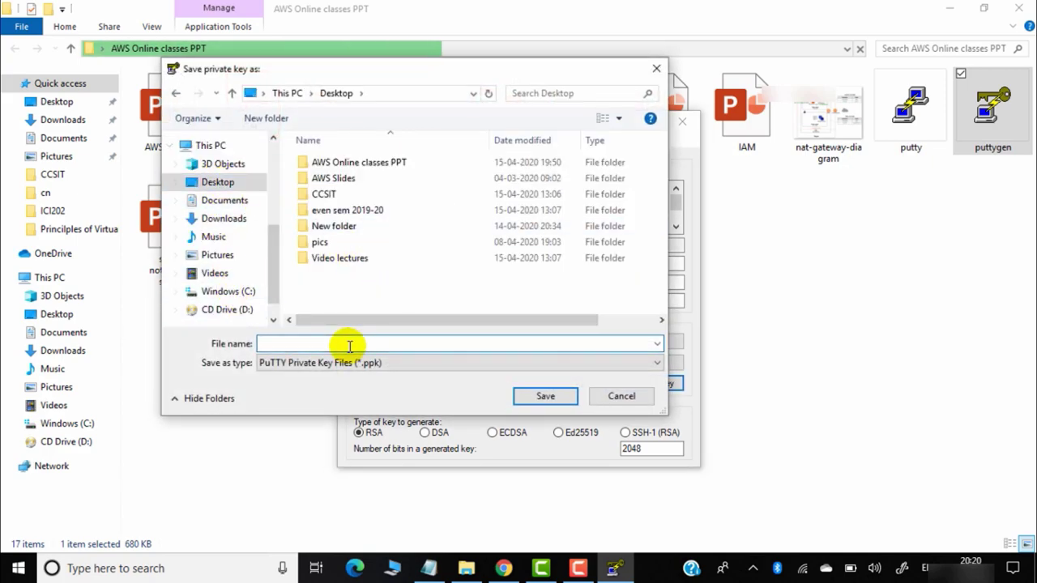
{"action": "type", "text": "SINPA"}
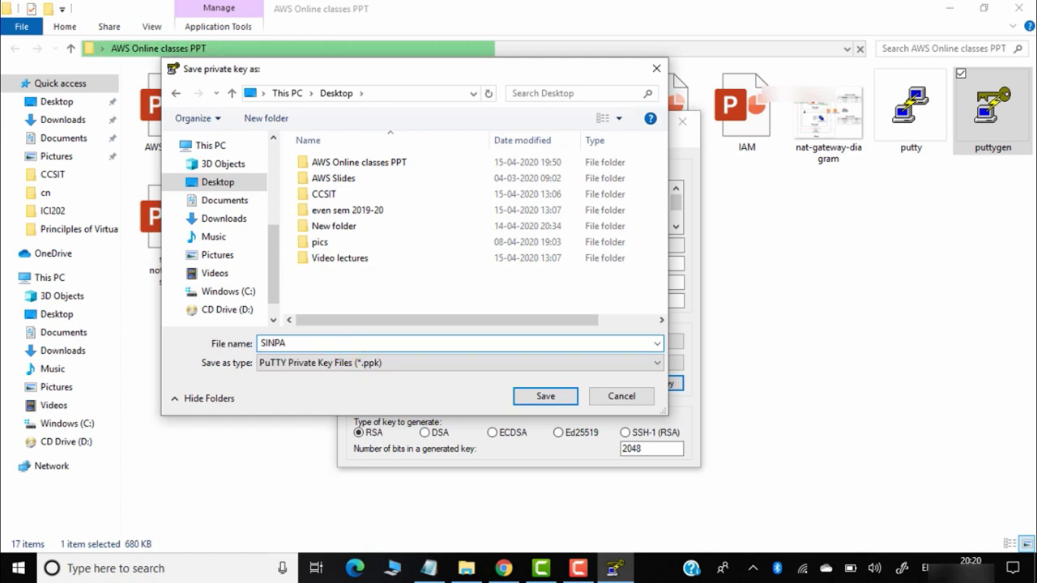
{"action": "type", "text": "PUR"}
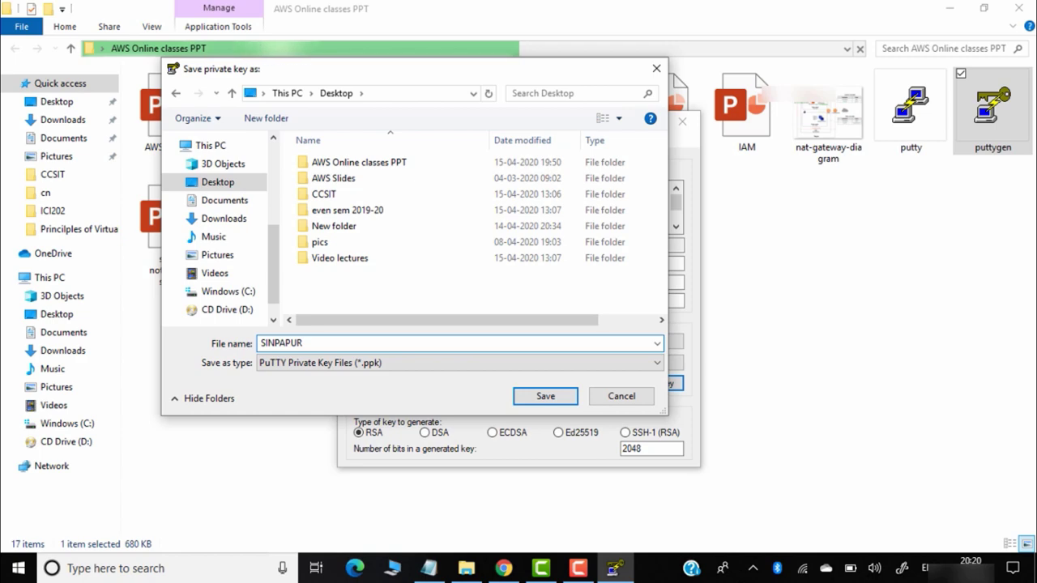
{"action": "type", "text": "KEY"}
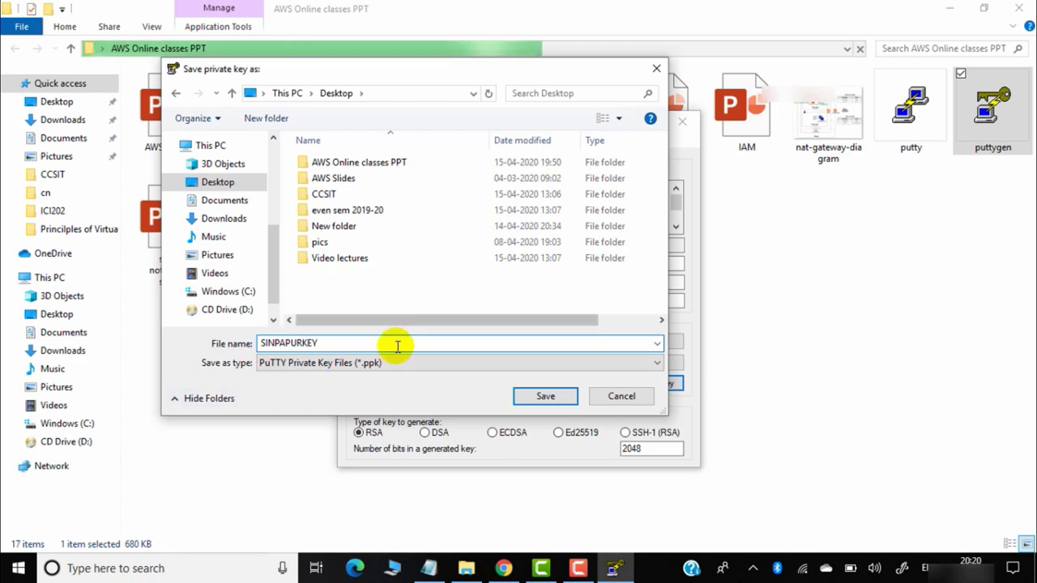
{"action": "left_click", "coordinate": [531, 396]}
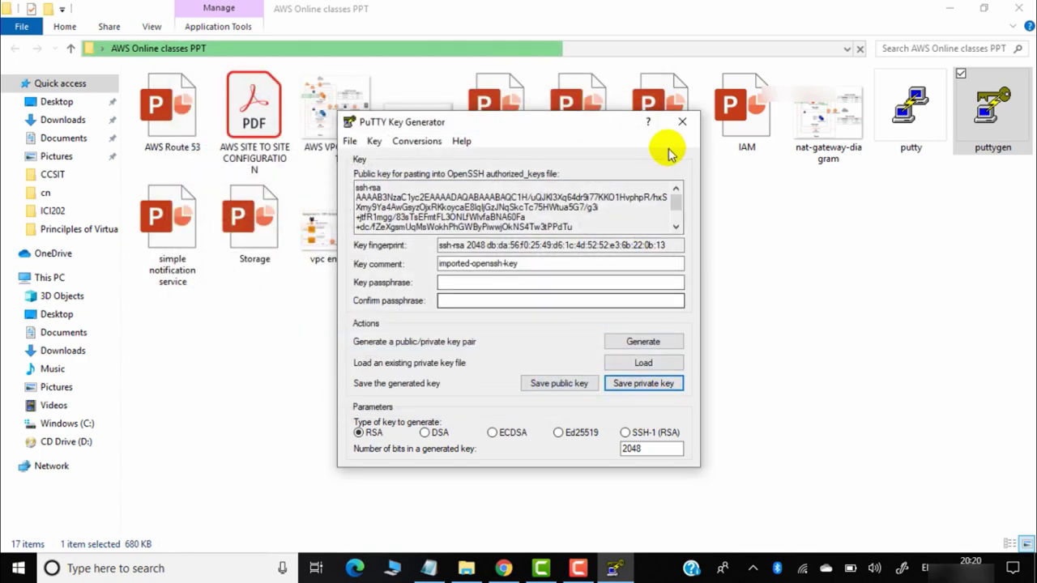
{"action": "left_click", "coordinate": [681, 122]}
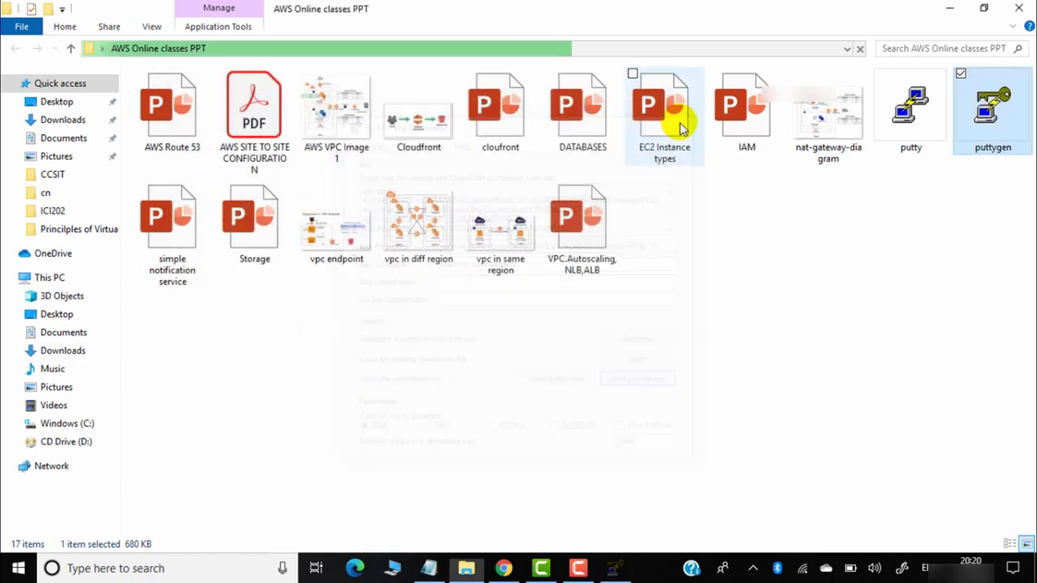
Launch PuTTY, set the host to 18.136.200.114 and choose SINPAPURKEY.ppk from the Desktop as the SSH authentication key
{"action": "double_click", "coordinate": [914, 96]}
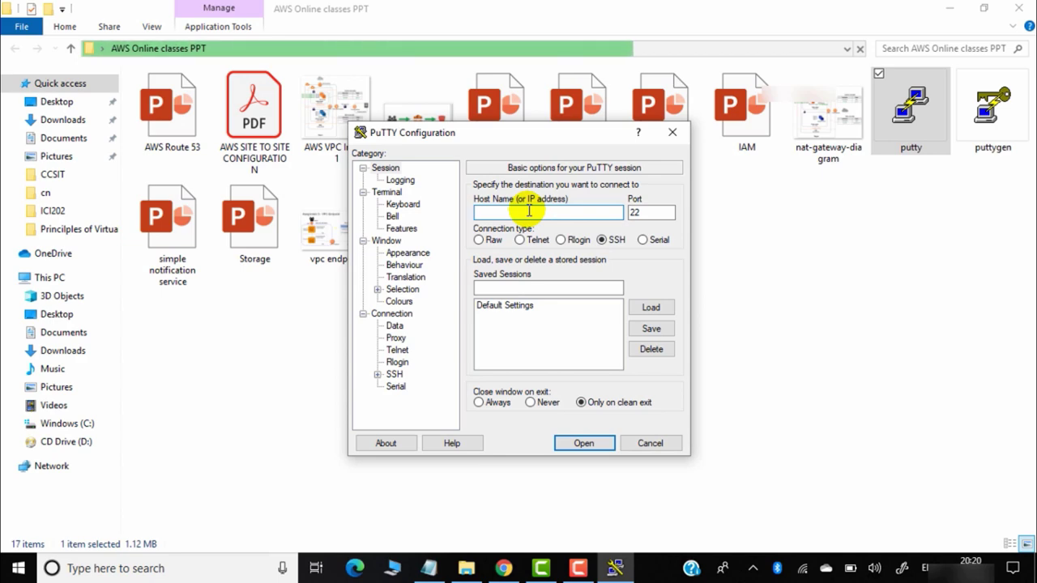
{"action": "type", "text": "18.136.200.114"}
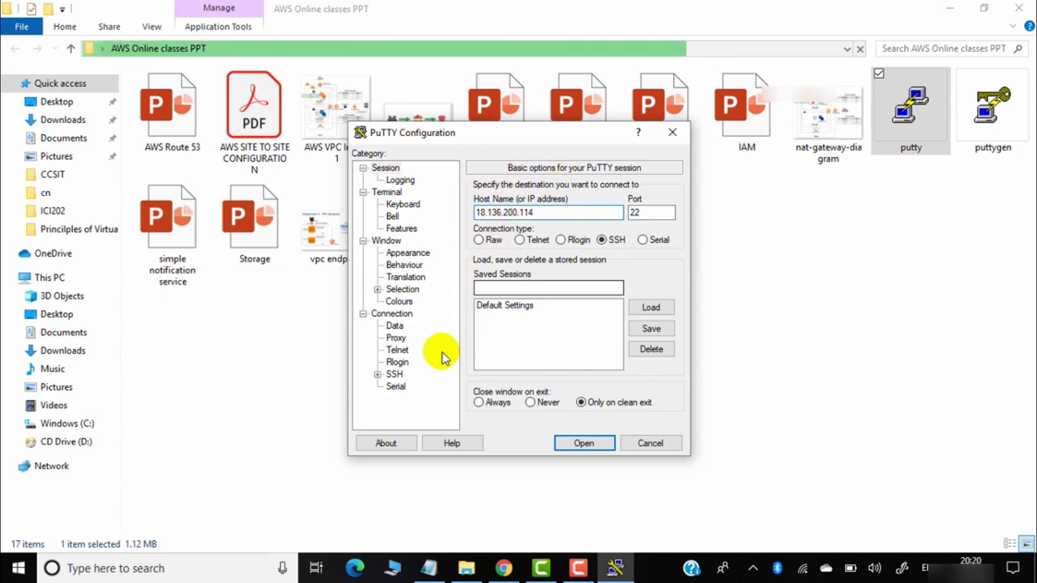
{"action": "left_click", "coordinate": [377, 376]}
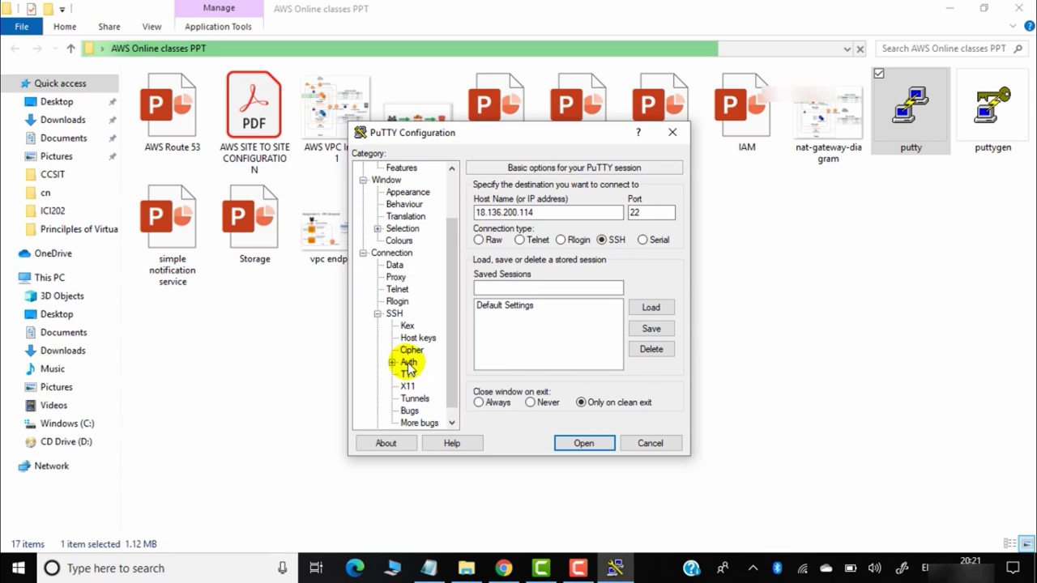
{"action": "left_click", "coordinate": [402, 363]}
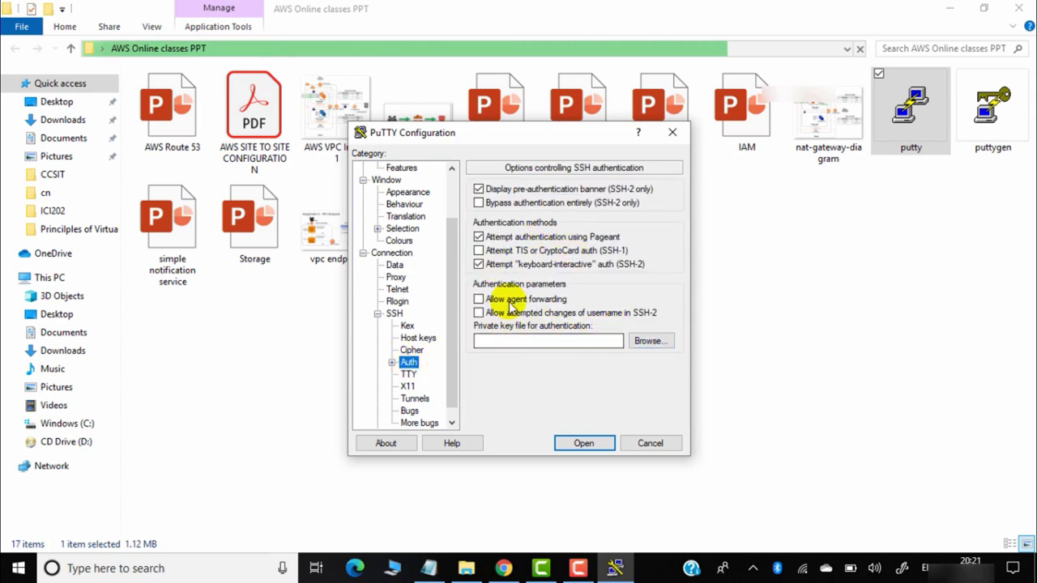
{"action": "left_click", "coordinate": [659, 344]}
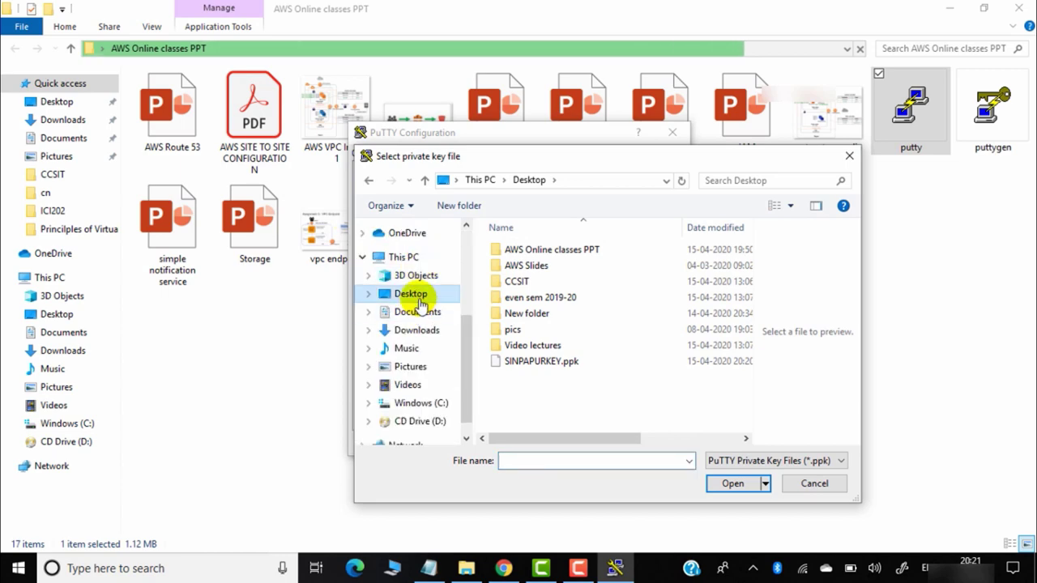
{"action": "left_click", "coordinate": [549, 365]}
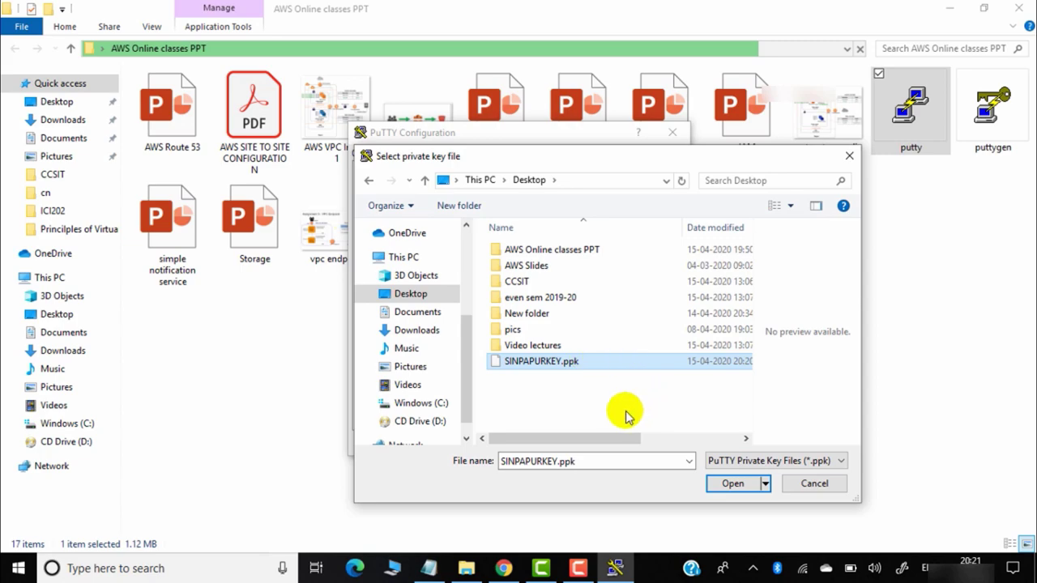
Load SINPAPURKEY.ppk as the SSH private key, open the connection and accept the server's host key
{"action": "left_click", "coordinate": [733, 484]}
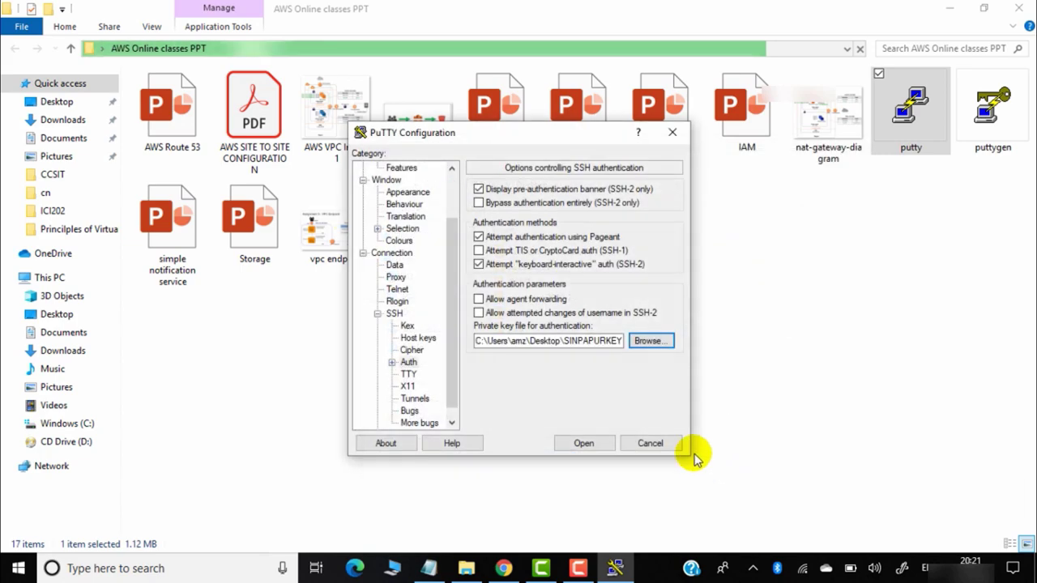
{"action": "left_click", "coordinate": [585, 444]}
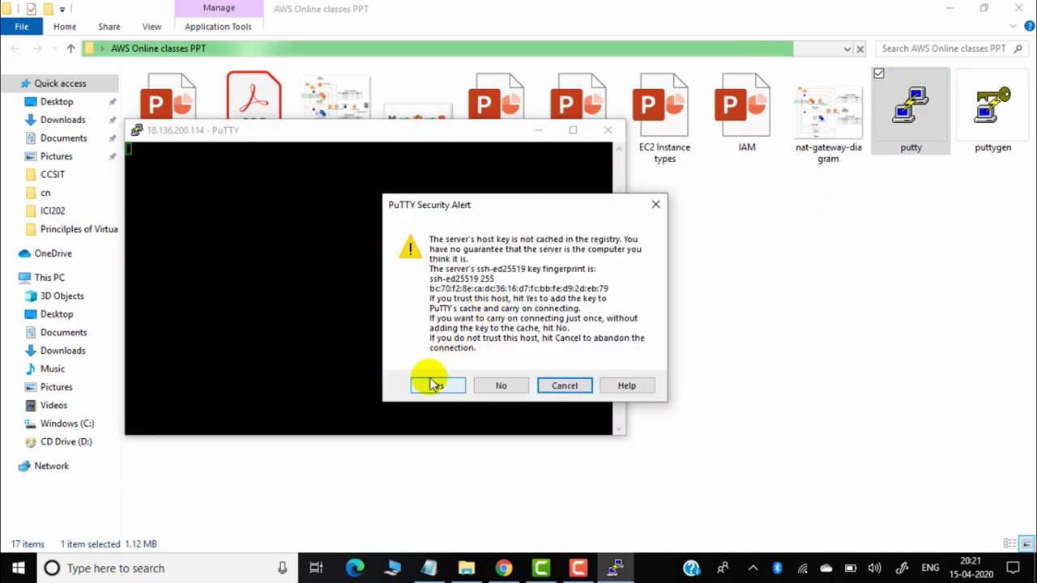
{"action": "left_click", "coordinate": [442, 386]}
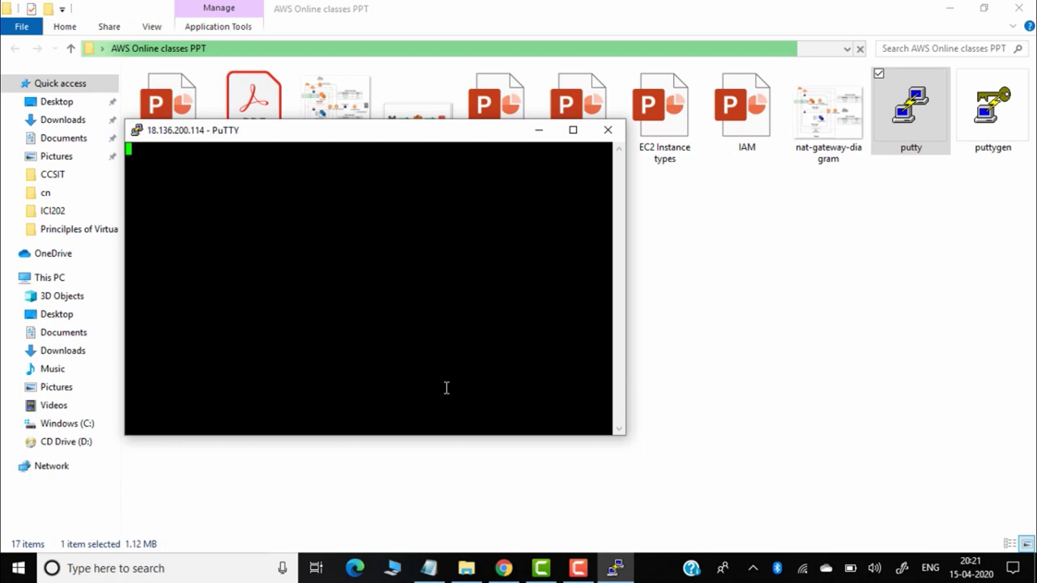
Maximize the terminal window and log in to the EC2 instance as ec2-user
{"action": "left_click", "coordinate": [572, 132]}
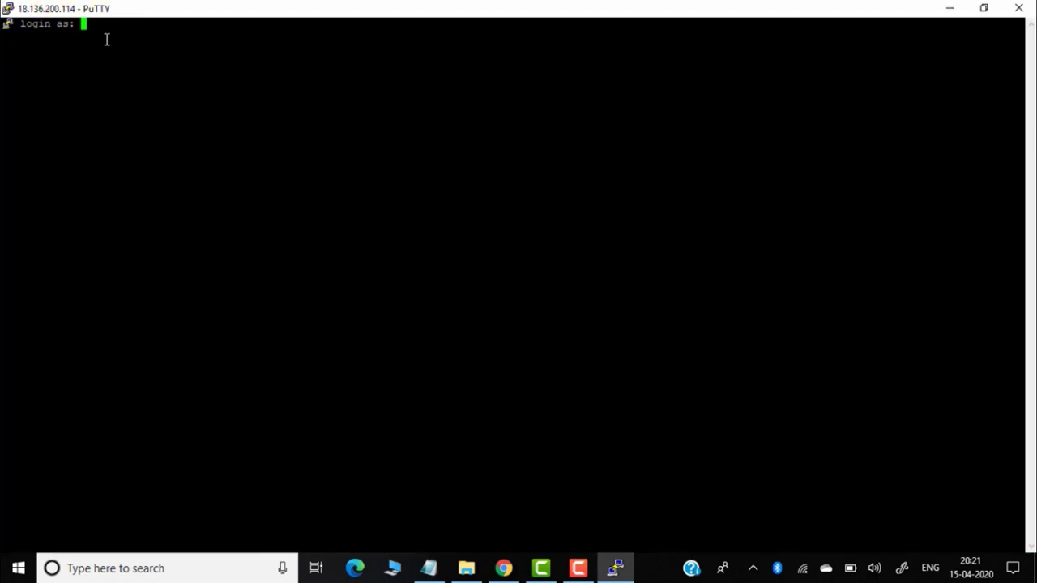
{"action": "type", "text": "ec2-user"}
{"action": "key", "text": "Return"}
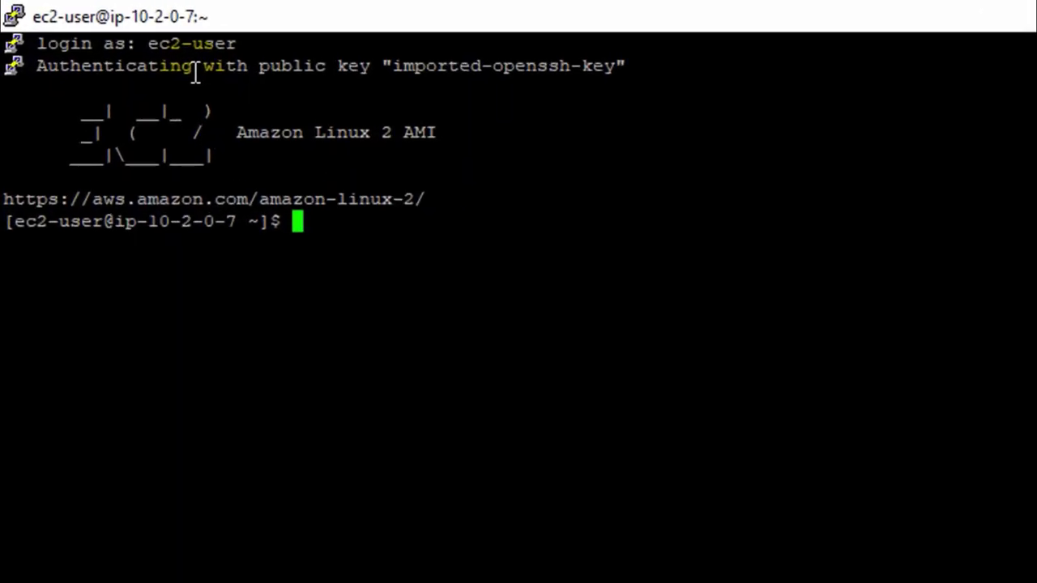
Switch to the root user with sudo su
{"action": "type", "text": "sudo"}
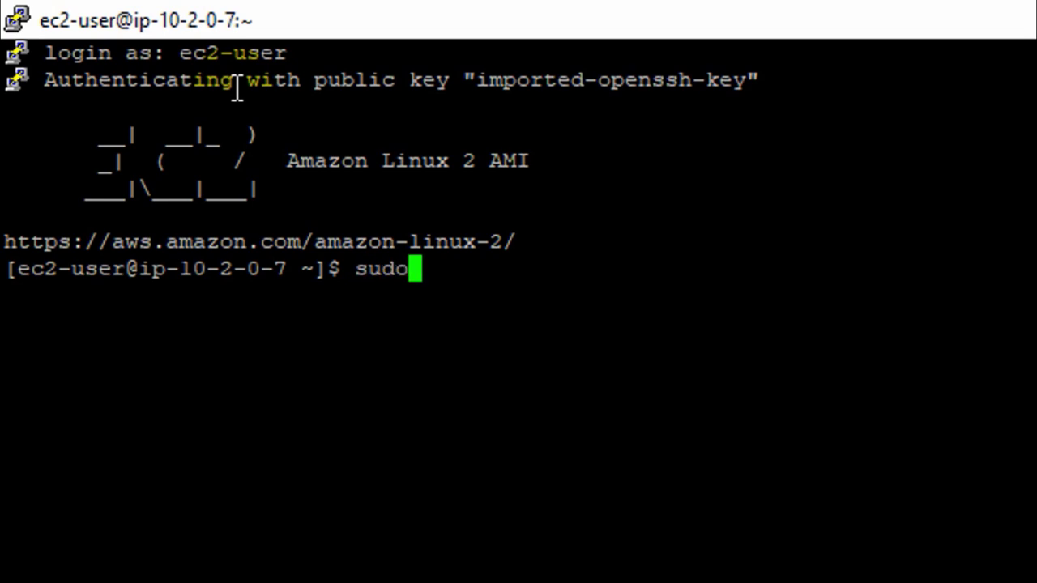
{"action": "type", "text": " su"}
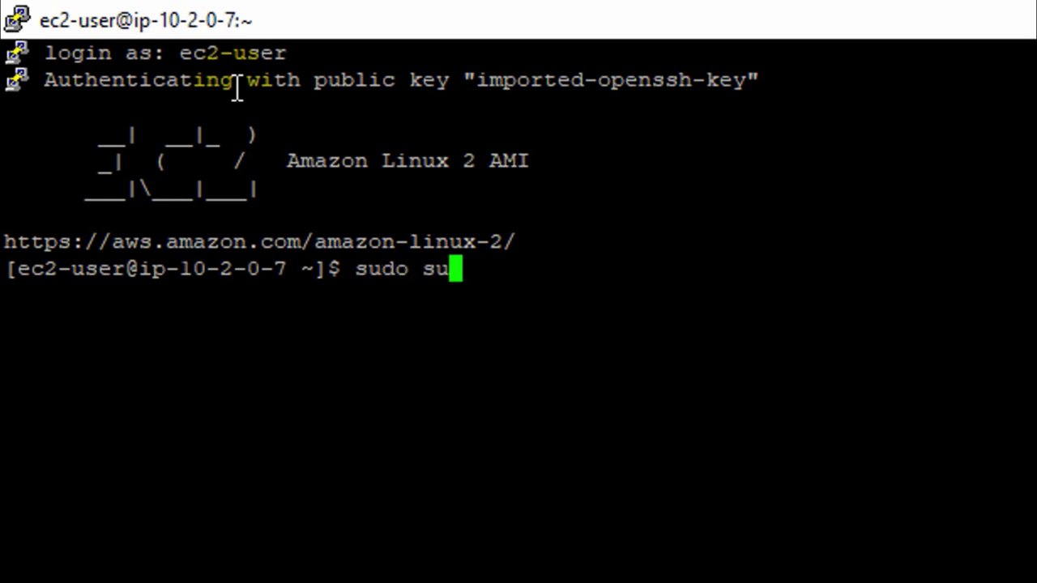
{"action": "key", "text": "Return"}
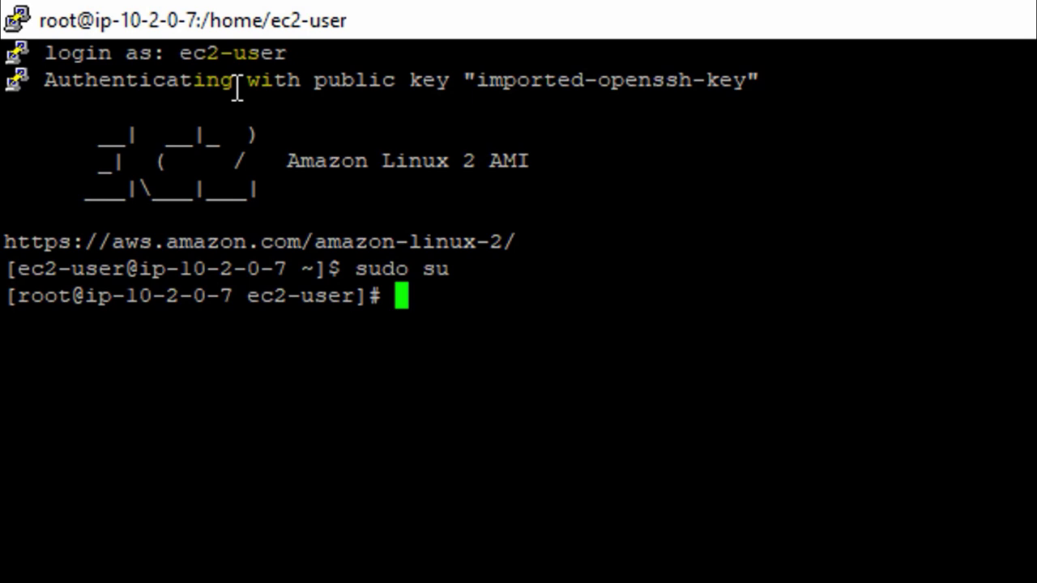
Install Openswan by running yum install openswan -y
{"action": "type", "text": "yum install"}
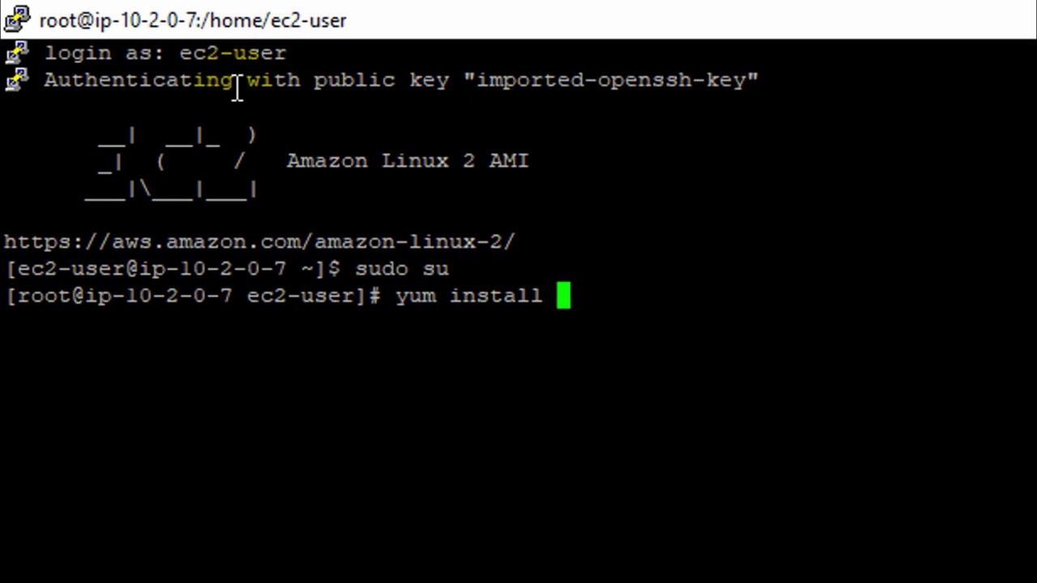
{"action": "type", "text": " openswan"}
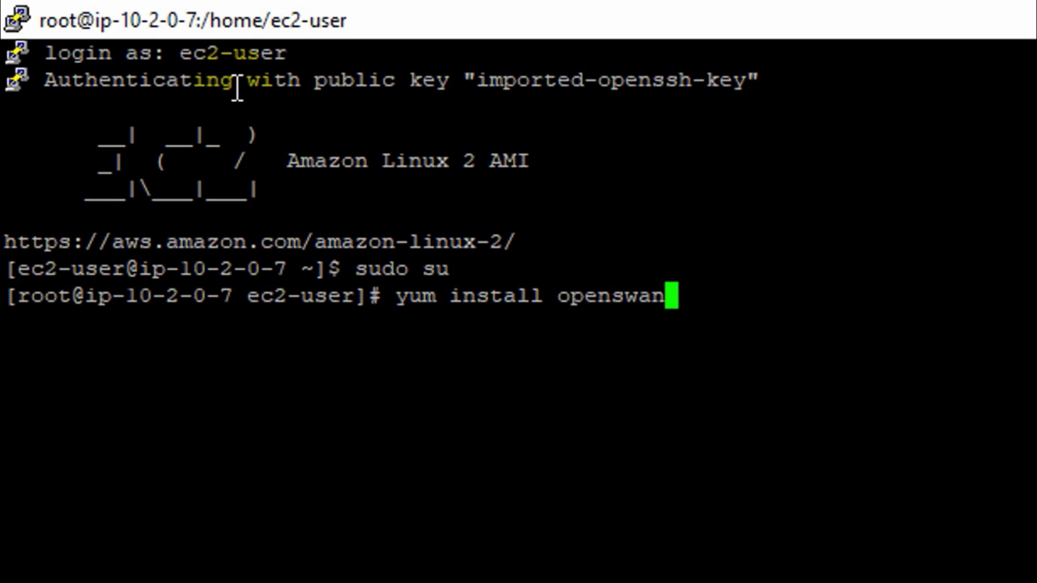
{"action": "type", "text": " -y"}
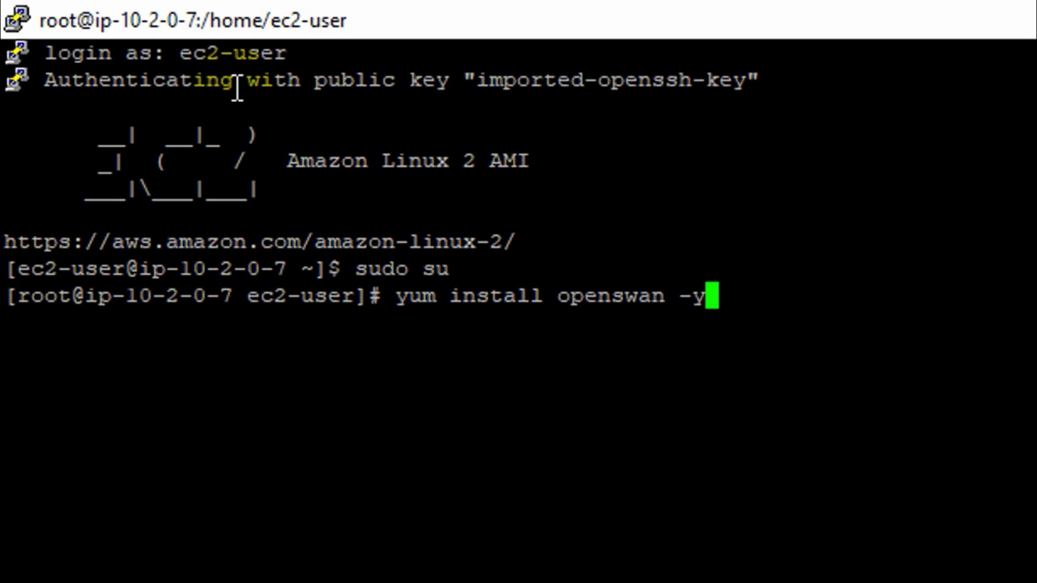
{"action": "key", "text": "Return"}
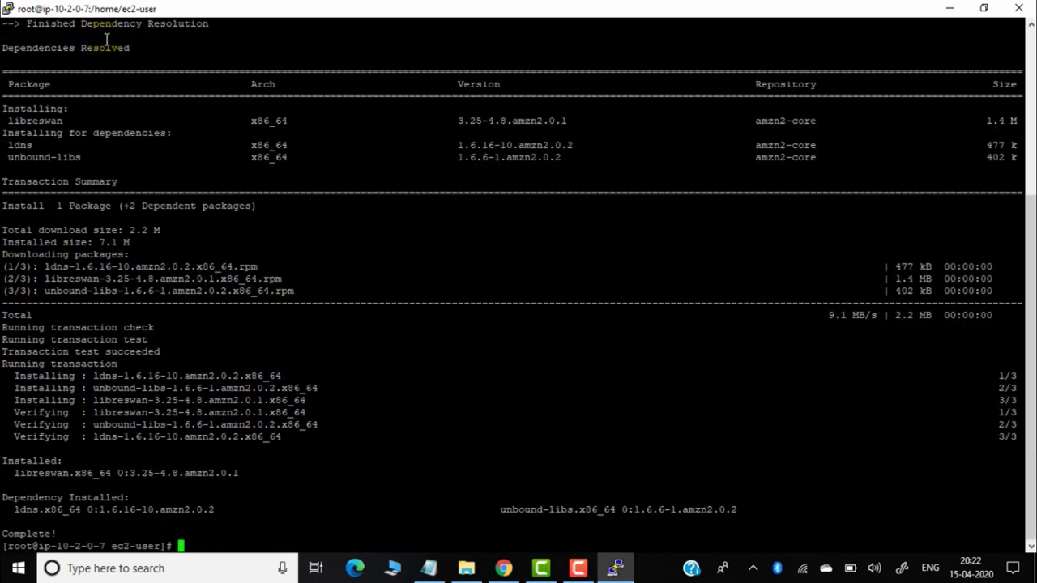
{"action": "triple_click", "coordinate": [61, 534]}
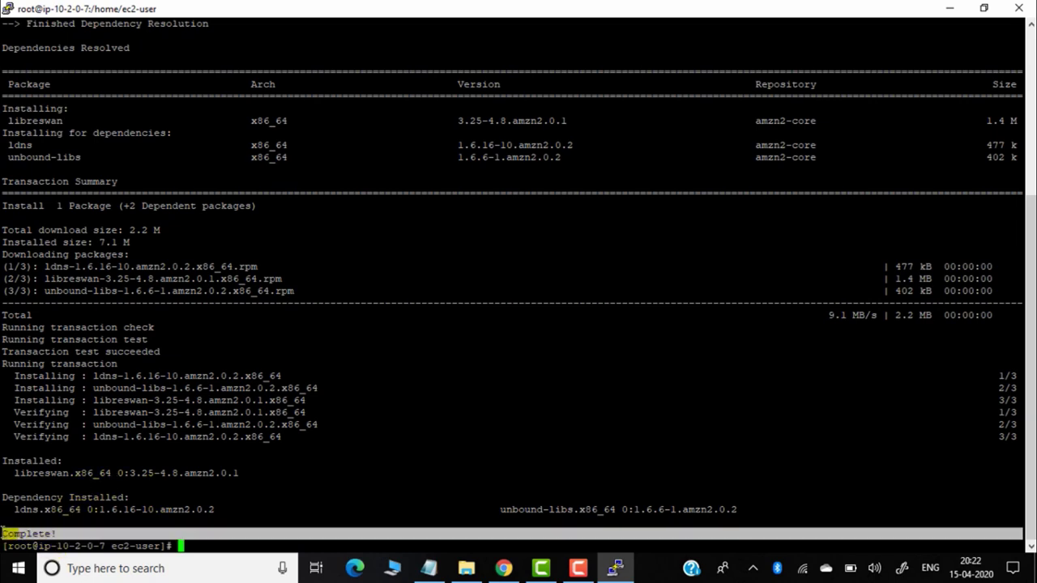
{"action": "left_click", "coordinate": [210, 545]}
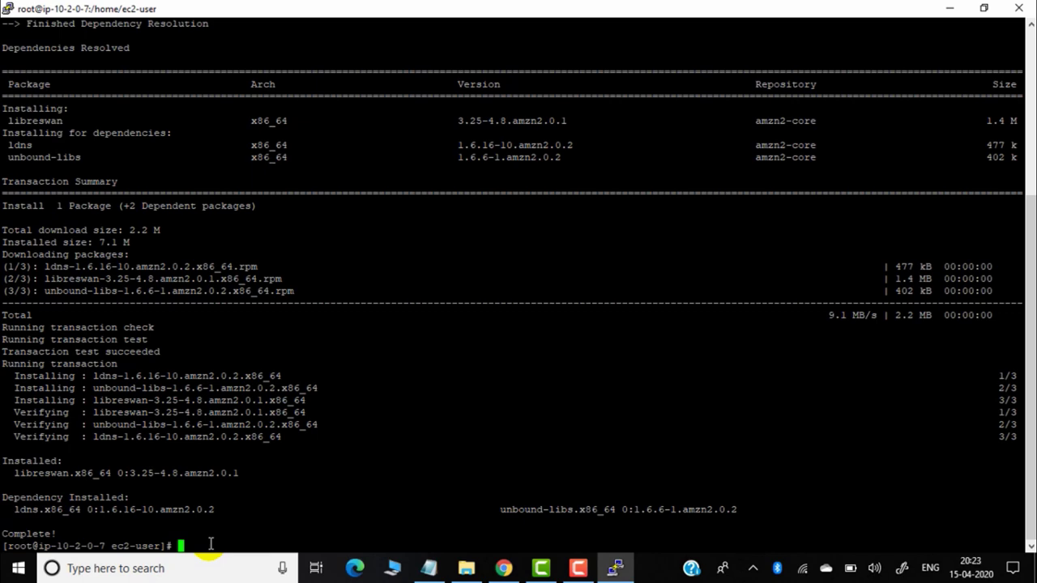
Open the file /etc/ipsec.conf in vim
{"action": "type", "text": "vim"}
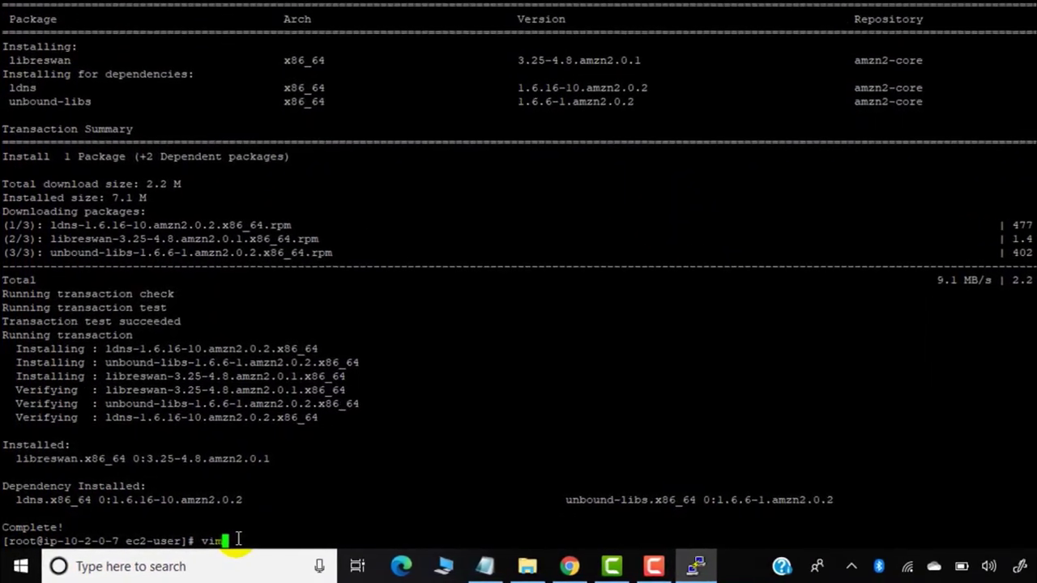
{"action": "type", "text": " /"}
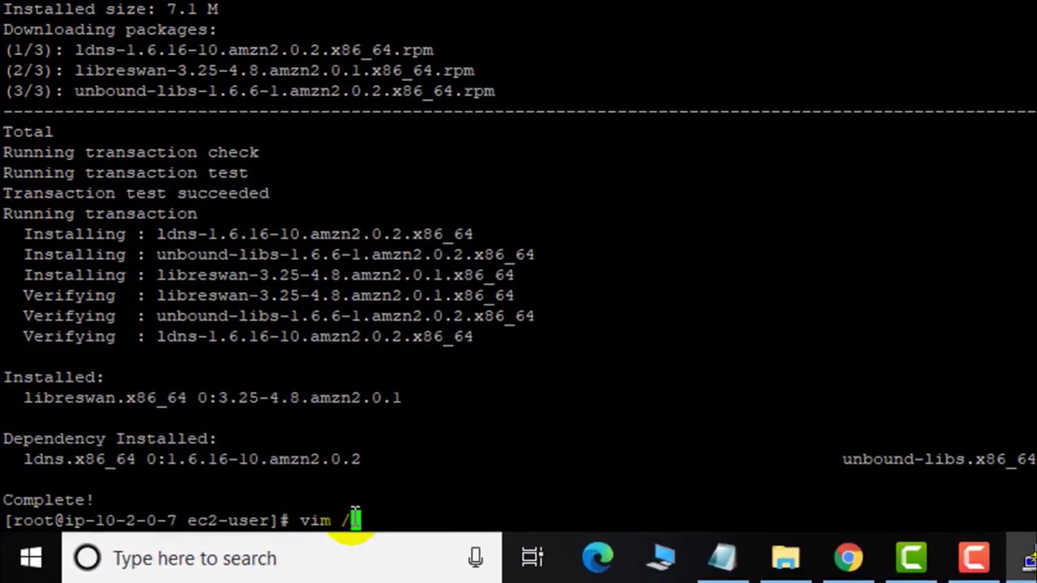
{"action": "type", "text": "etc"}
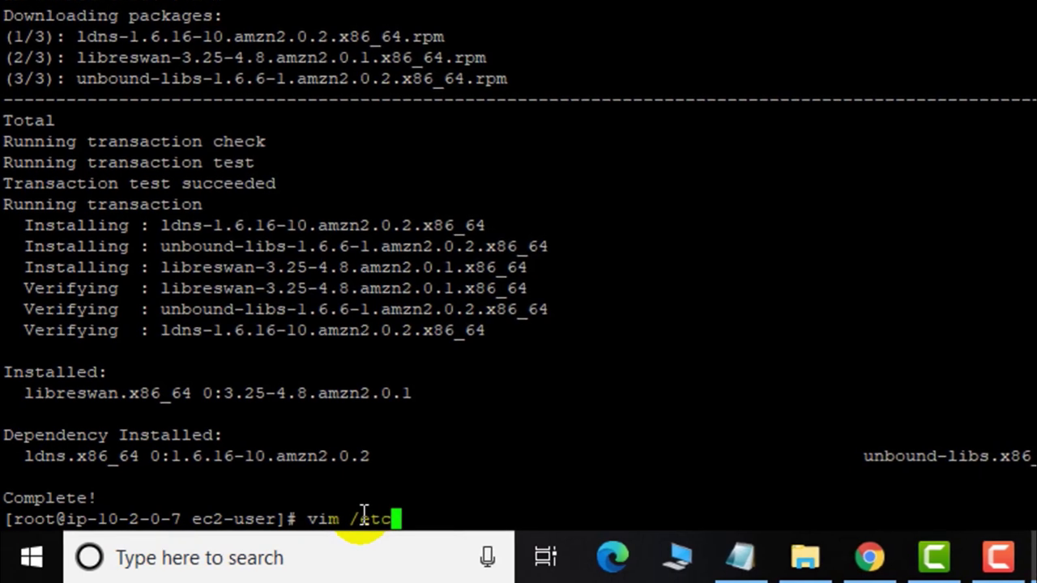
{"action": "type", "text": "/ipsec"}
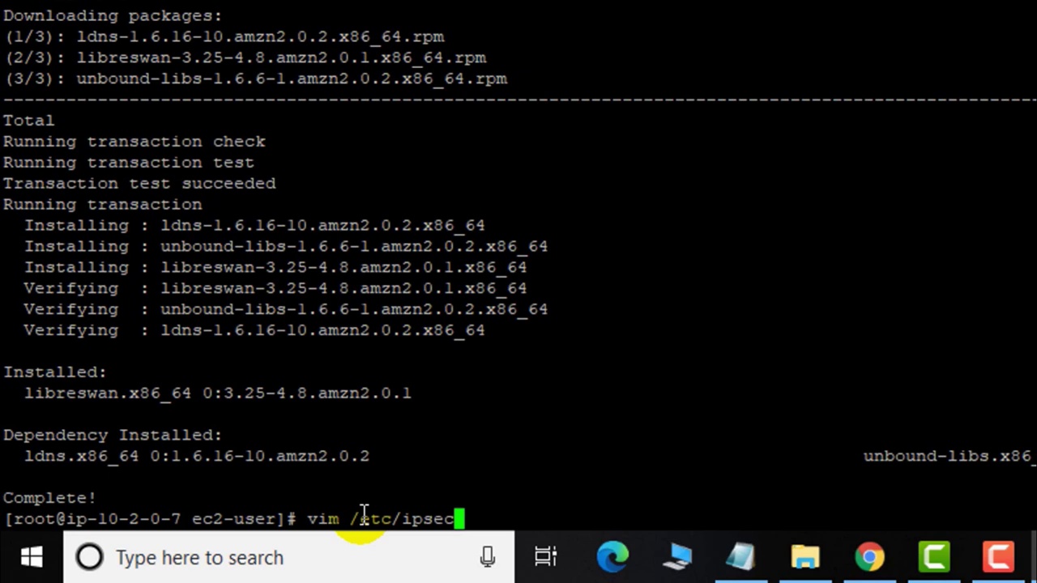
{"action": "type", "text": ".conf"}
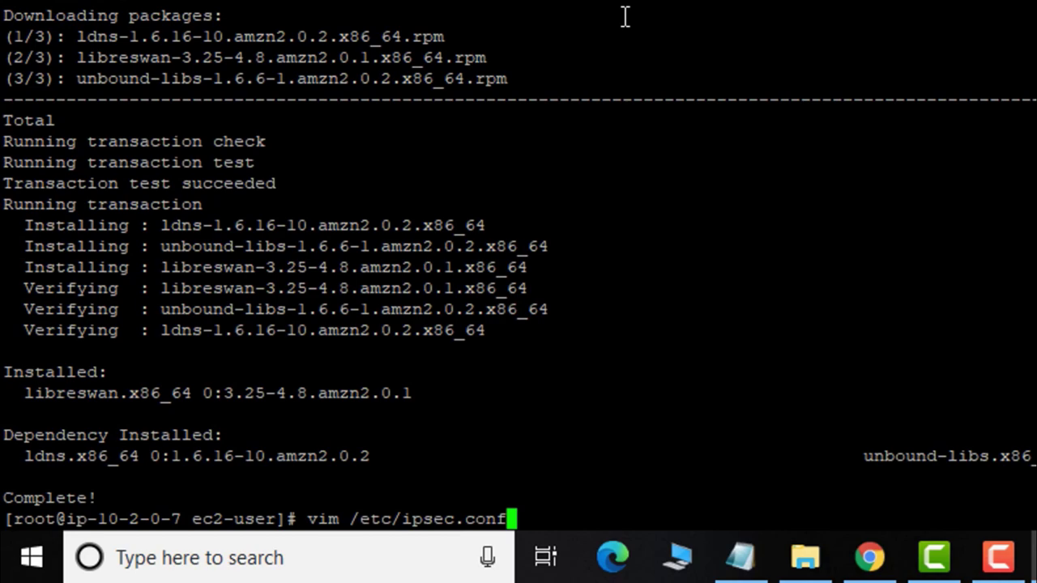
{"action": "key", "text": "Return"}
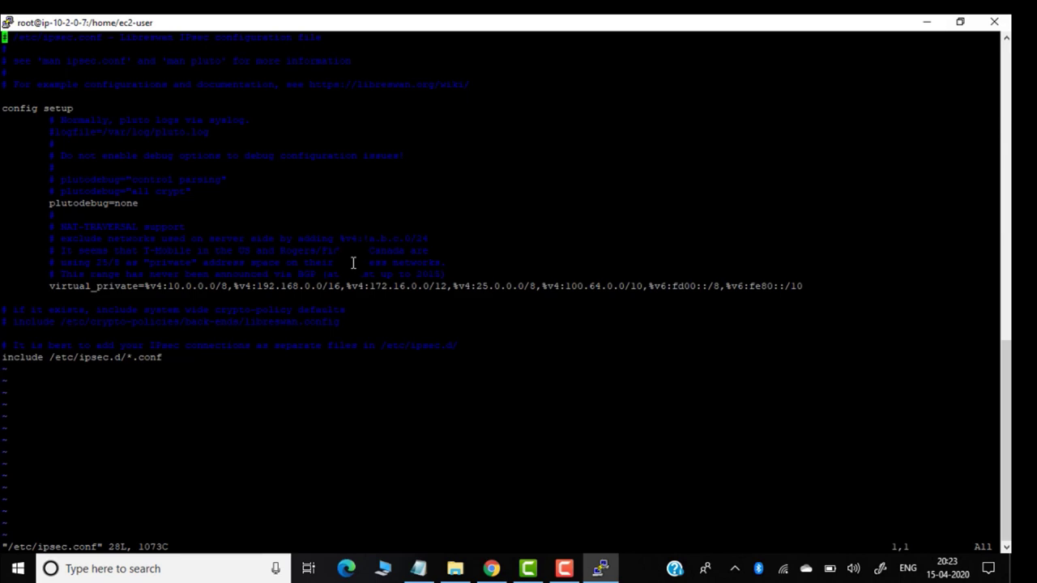
Check whether the include /etc/ipsec.d/*.conf line in the file is uncommented, and exit vim with wq
{"action": "key", "text": "Down"}
{"action": "key", "text": "Down"}
{"action": "key", "text": "Down"}
{"action": "key", "text": "Down"}
{"action": "key", "text": "Down"}
{"action": "key", "text": "Down"}
{"action": "key", "text": "Down"}
{"action": "key", "text": "Down"}
{"action": "key", "text": "Down"}
{"action": "key", "text": "Down"}
{"action": "key", "text": "Down"}
{"action": "key", "text": "Down"}
{"action": "key", "text": "Down"}
{"action": "key", "text": "Down"}
{"action": "key", "text": "Down"}
{"action": "key", "text": "Down"}
{"action": "key", "text": "Down"}
{"action": "key", "text": "Down"}
{"action": "key", "text": "Down"}
{"action": "key", "text": "Down"}
{"action": "key", "text": "Down"}
{"action": "key", "text": "Down"}
{"action": "key", "text": "Down"}
{"action": "key", "text": "Down"}
{"action": "key", "text": "Down"}
{"action": "key", "text": "Down"}
{"action": "key", "text": "Down"}
{"action": "key", "text": "shift+semicolon"}
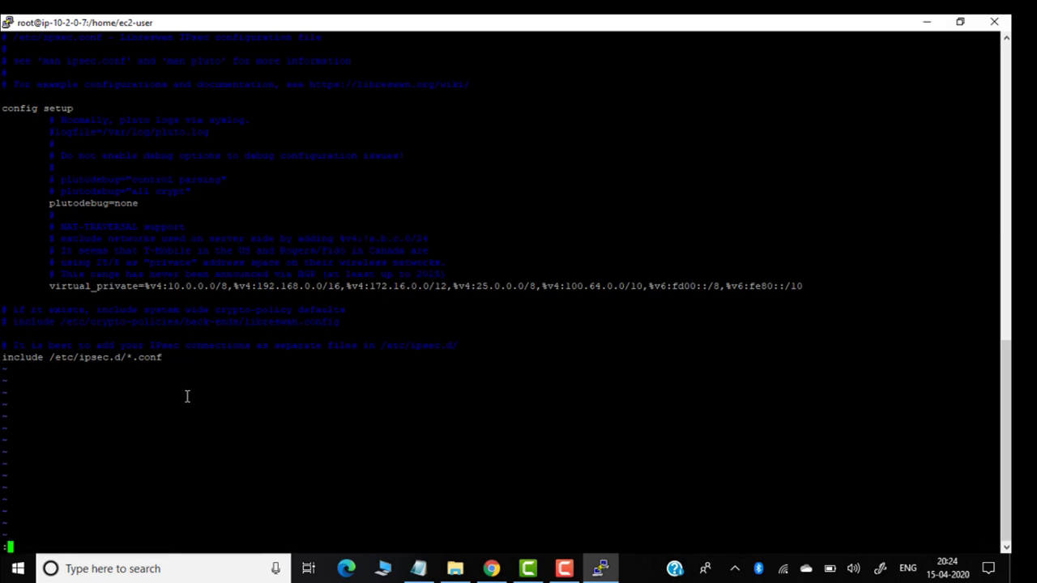
{"action": "type", "text": "wq"}
{"action": "key", "text": "Return"}
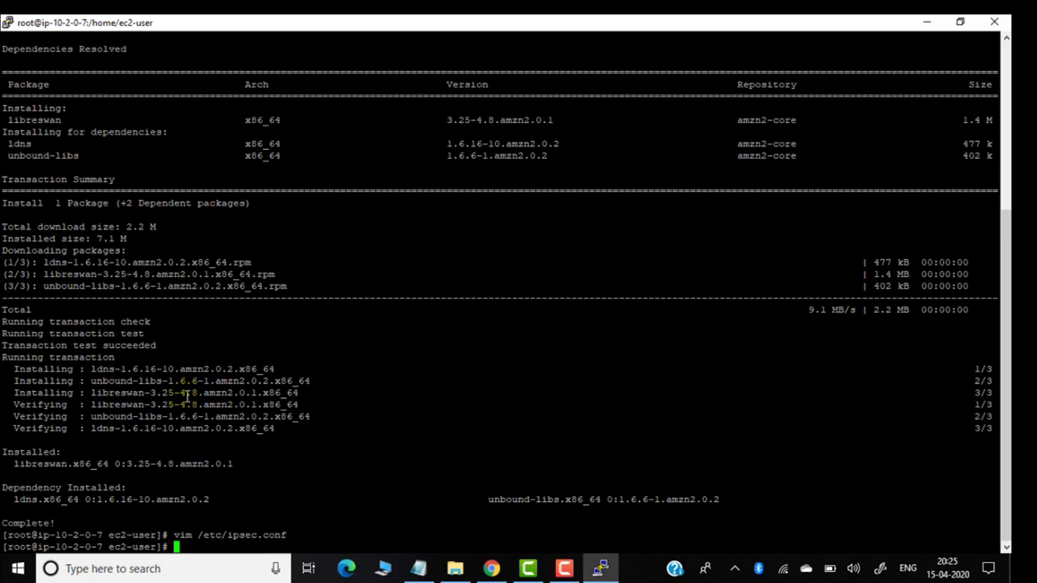
Open the file /etc/sysctl.conf in vim
{"action": "type", "text": "vim /etc/sysctl"}
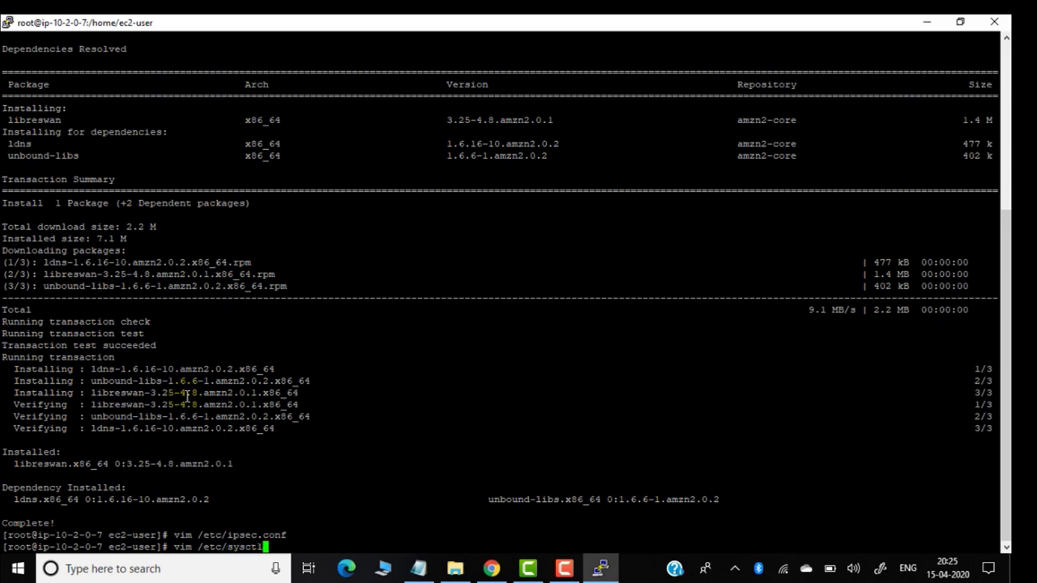
{"action": "type", "text": ".conf"}
{"action": "key", "text": "Return"}
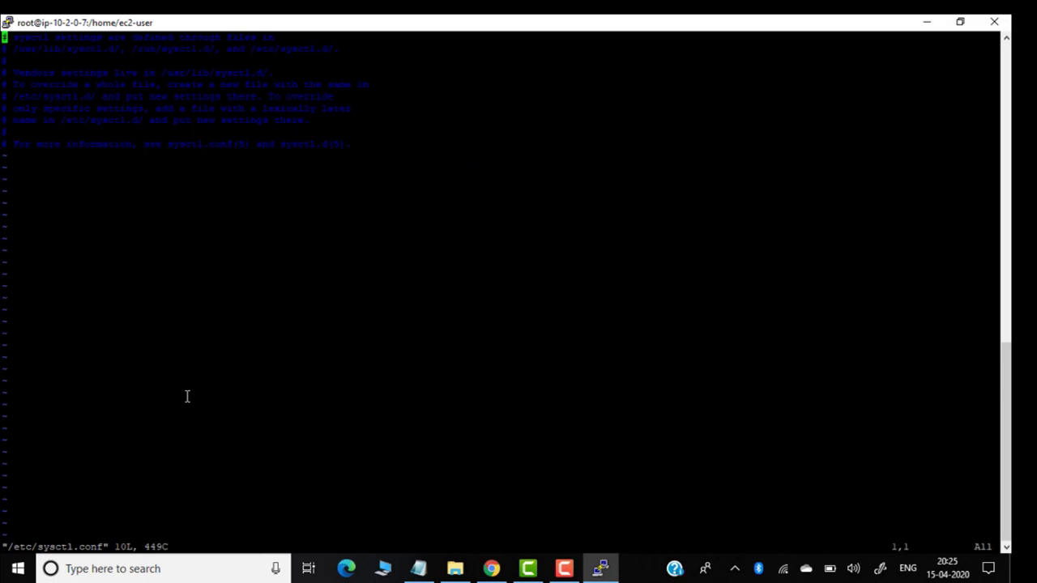
Minimize the open windows and open the "site to site command" text file from the desktop
{"action": "left_click", "coordinate": [927, 22]}
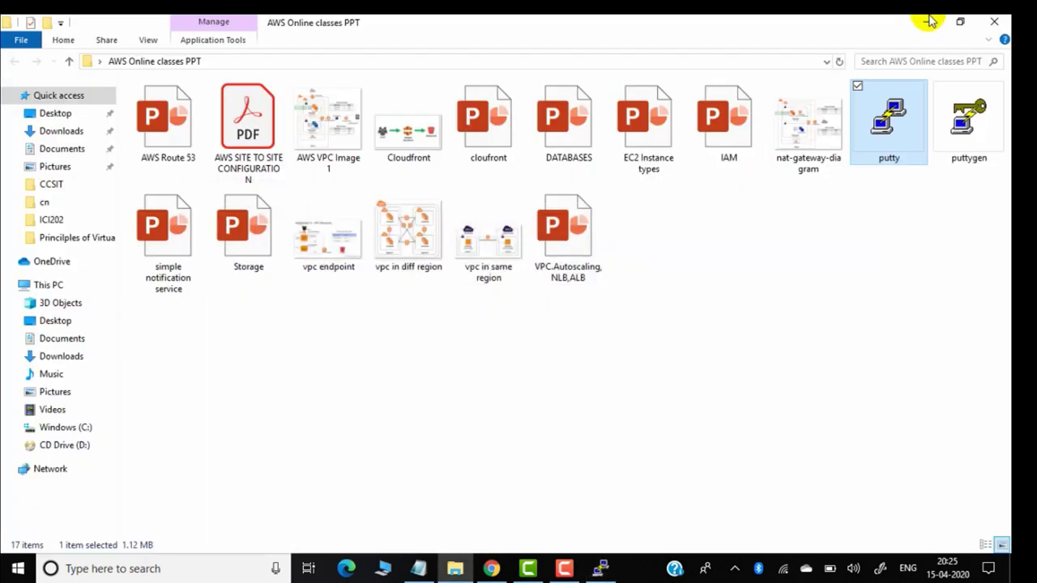
{"action": "left_click", "coordinate": [929, 22]}
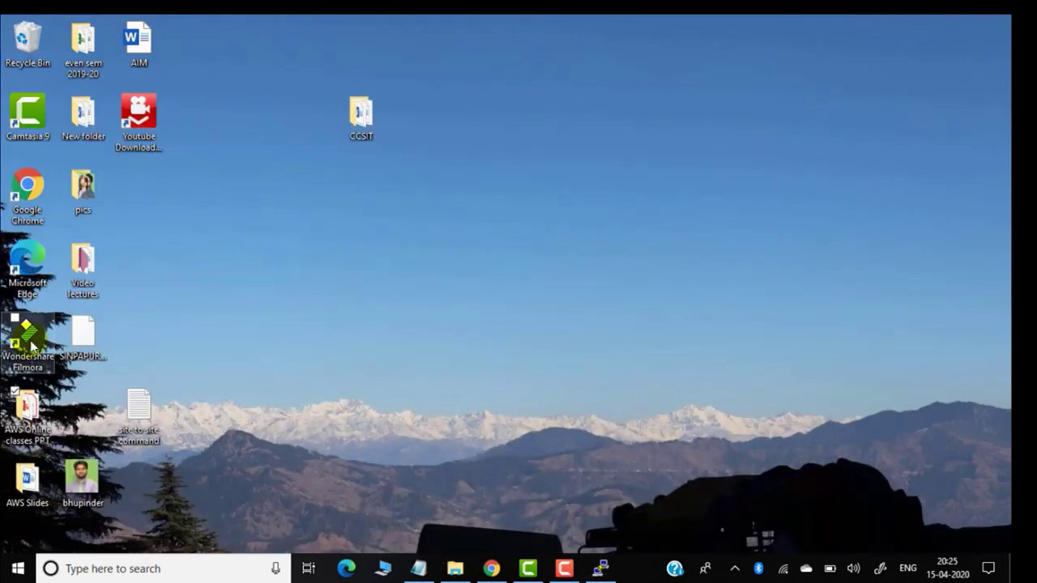
{"action": "double_click", "coordinate": [139, 405]}
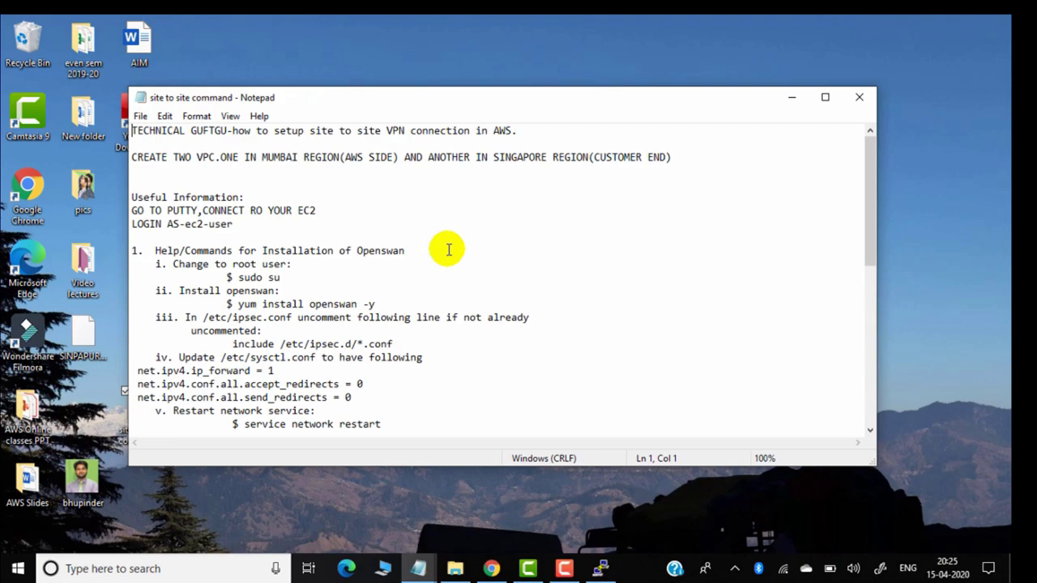
Copy the three net.ipv4 lines listed for /etc/sysctl.conf: ip_forward = 1, accept_redirects = 0 and send_redirects = 0
{"action": "mouse_move", "coordinate": [870, 155]}
{"action": "left_mouse_down"}
{"action": "mouse_move", "coordinate": [860, 270]}
{"action": "mouse_move", "coordinate": [873, 334]}
{"action": "mouse_move", "coordinate": [880, 142]}
{"action": "left_mouse_up"}
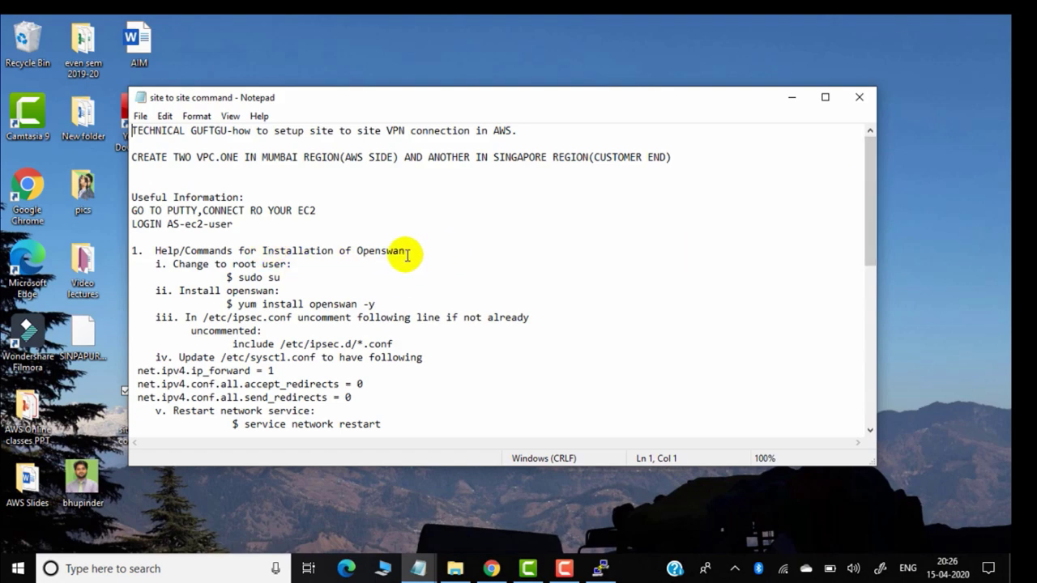
{"action": "scroll", "coordinate": [405, 254], "scroll_direction": "down", "scroll_amount": 1}
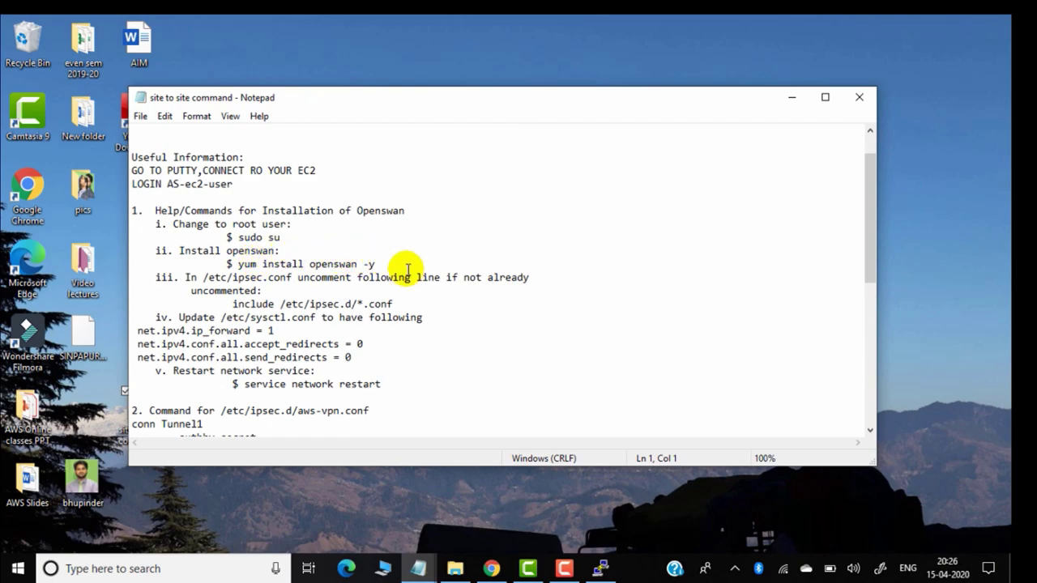
{"action": "scroll", "coordinate": [404, 264], "scroll_direction": "down", "scroll_amount": 1}
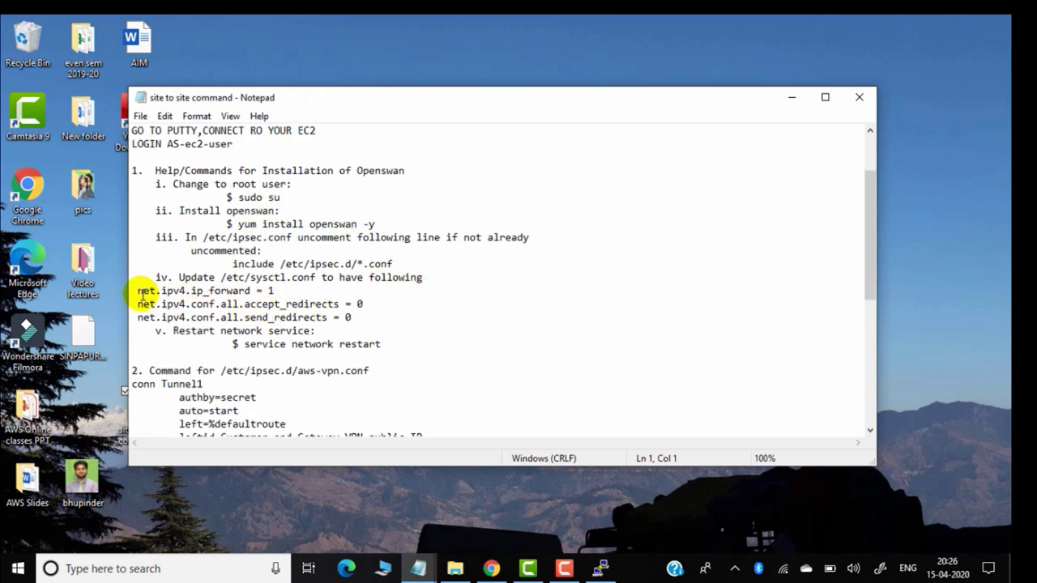
{"action": "left_click_drag", "start_coordinate": [135, 291], "coordinate": [363, 314]}
{"action": "key", "text": "ctrl+c"}
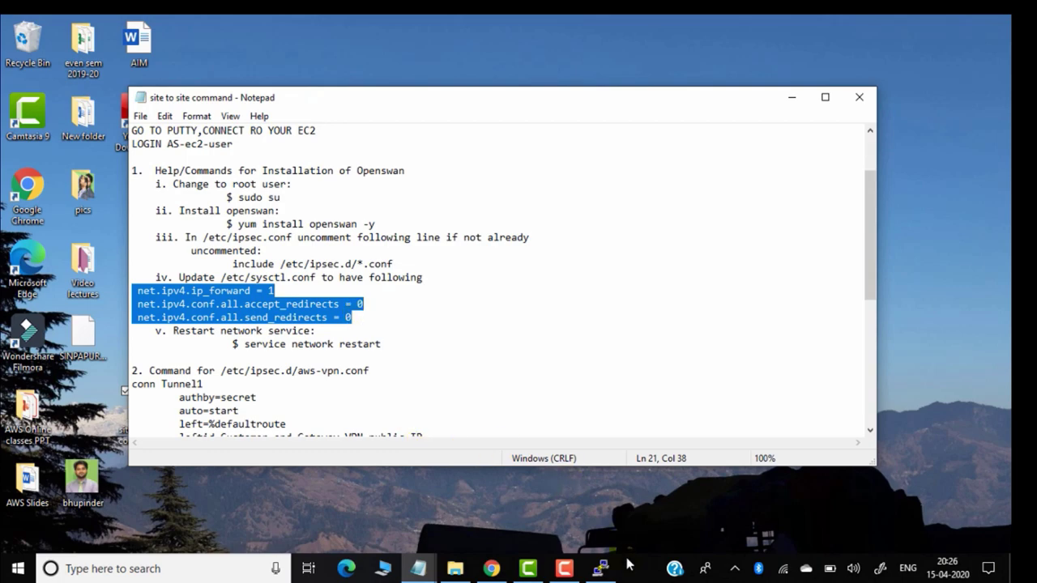
Switch back to PuTTY and paste the copied net.ipv4 settings at the end of the last comment line in /etc/sysctl.conf
{"action": "left_click", "coordinate": [600, 569]}
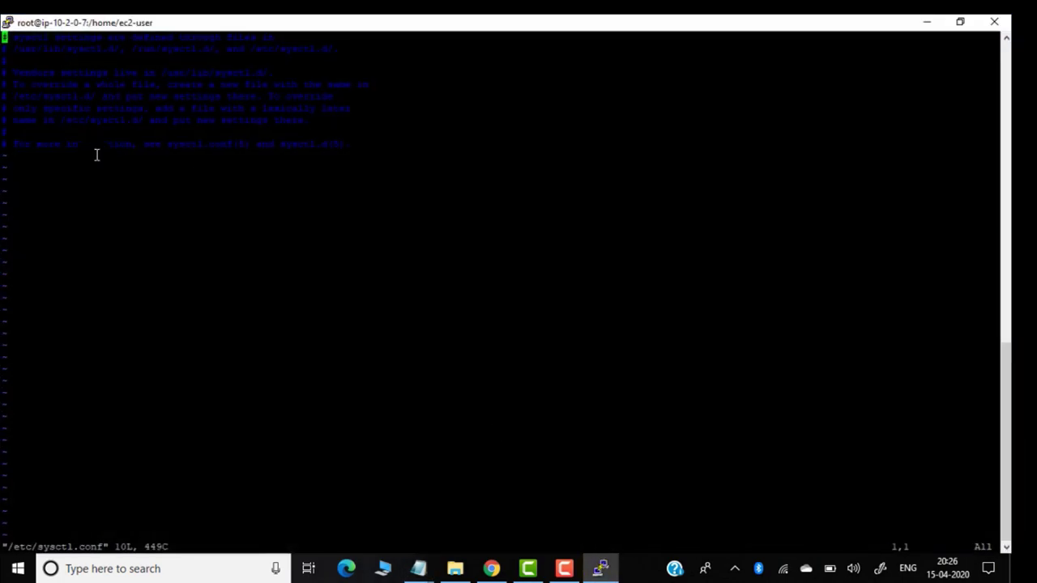
{"action": "key", "text": "Down"}
{"action": "key", "text": "Down"}
{"action": "key", "text": "Down"}
{"action": "key", "text": "Down"}
{"action": "key", "text": "Down"}
{"action": "key", "text": "Down"}
{"action": "key", "text": "Down"}
{"action": "key", "text": "Down"}
{"action": "key", "text": "Down"}
{"action": "key", "text": "Right"}
{"action": "key", "text": "Right"}
{"action": "key", "text": "Right"}
{"action": "key", "text": "Right"}
{"action": "key", "text": "Right"}
{"action": "key", "text": "Right"}
{"action": "key", "text": "Right"}
{"action": "key", "text": "Right"}
{"action": "key", "text": "Right"}
{"action": "key", "text": "Right"}
{"action": "key", "text": "Right"}
{"action": "key", "text": "Right"}
{"action": "key", "text": "Right"}
{"action": "key", "text": "Right"}
{"action": "key", "text": "Right"}
{"action": "key", "text": "Right"}
{"action": "key", "text": "Right"}
{"action": "key", "text": "Right"}
{"action": "key", "text": "Right"}
{"action": "key", "text": "Right"}
{"action": "key", "text": "Right"}
{"action": "key", "text": "Right"}
{"action": "key", "text": "Right"}
{"action": "key", "text": "Right"}
{"action": "key", "text": "Right"}
{"action": "key", "text": "Right"}
{"action": "key", "text": "Right"}
{"action": "key", "text": "Right"}
{"action": "key", "text": "Right"}
{"action": "key", "text": "Right"}
{"action": "key", "text": "Right"}
{"action": "key", "text": "Right"}
{"action": "key", "text": "Right"}
{"action": "key", "text": "Right"}
{"action": "key", "text": "Right"}
{"action": "key", "text": "Right"}
{"action": "key", "text": "Right"}
{"action": "key", "text": "Right"}
{"action": "key", "text": "Right"}
{"action": "key", "text": "Right"}
{"action": "key", "text": "Right"}
{"action": "key", "text": "Right"}
{"action": "key", "text": "Right"}
{"action": "key", "text": "Right"}
{"action": "right_click", "coordinate": [217, 187]}
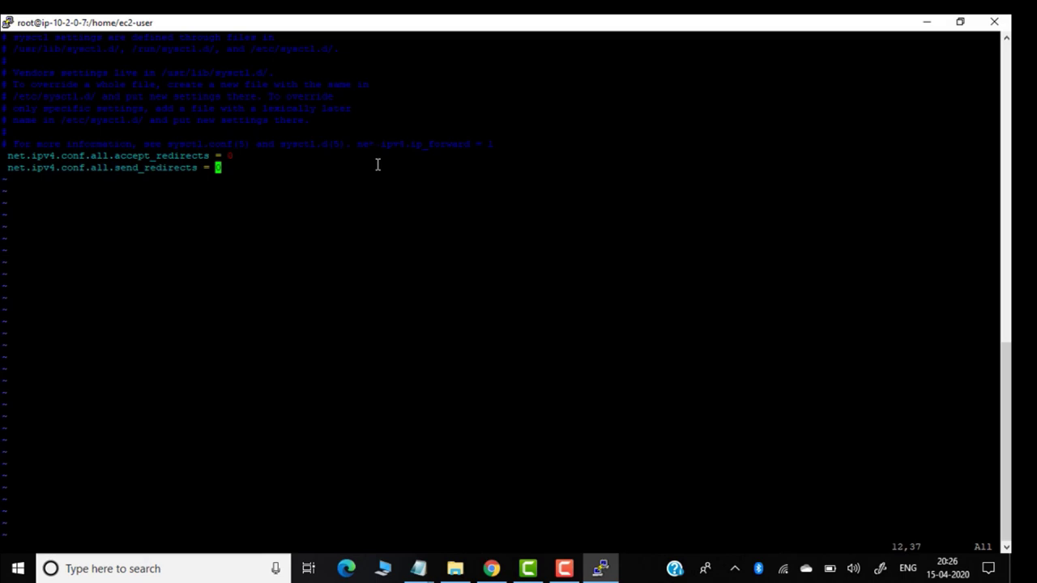
In insert mode, break the last original comment line before net.ipv4.ip_forward = 1 to put that setting on its own line
{"action": "key", "text": "i"}
{"action": "key", "text": "Up"}
{"action": "key", "text": "Up"}
{"action": "key", "text": "Up"}
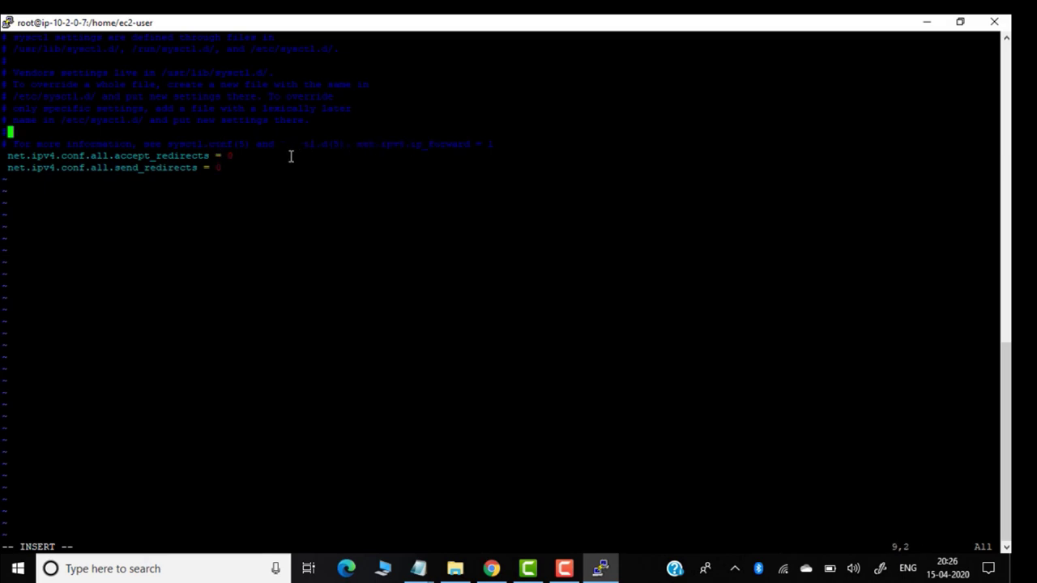
{"action": "key", "text": "Down"}
{"action": "key", "text": "Right"}
{"action": "key", "text": "Right"}
{"action": "key", "text": "Right"}
{"action": "key", "text": "Right"}
{"action": "key", "text": "Right"}
{"action": "key", "text": "Right"}
{"action": "key", "text": "Right"}
{"action": "key", "text": "Right"}
{"action": "key", "text": "Right"}
{"action": "key", "text": "Right"}
{"action": "key", "text": "Right"}
{"action": "key", "text": "Right"}
{"action": "key", "text": "Right"}
{"action": "key", "text": "Right"}
{"action": "key", "text": "Right"}
{"action": "key", "text": "Right"}
{"action": "key", "text": "Right"}
{"action": "key", "text": "Right"}
{"action": "key", "text": "Right"}
{"action": "key", "text": "Right"}
{"action": "key", "text": "Right"}
{"action": "key", "text": "Right"}
{"action": "key", "text": "Right"}
{"action": "key", "text": "Return"}
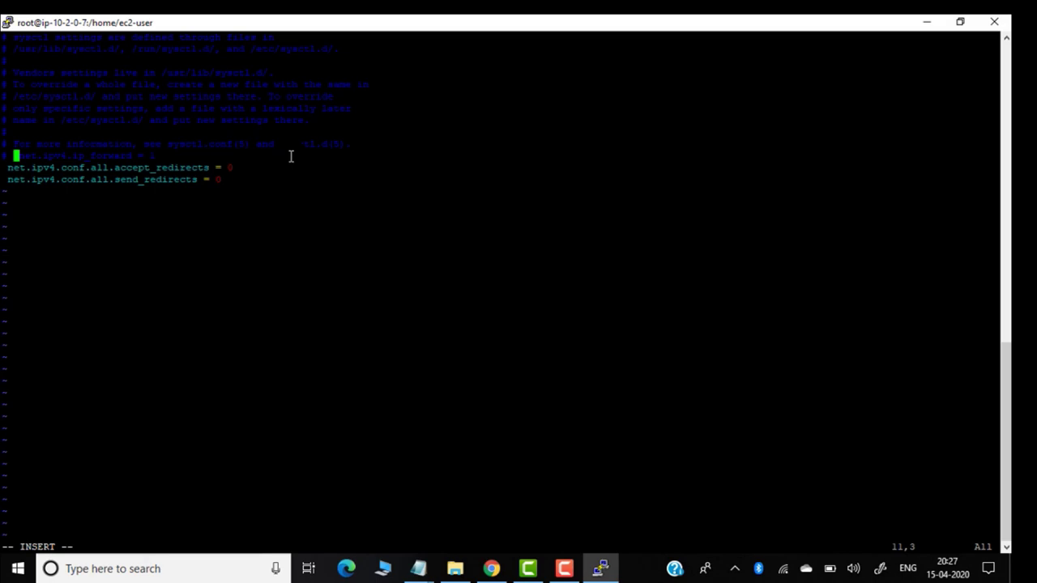
Remove the leading comment marker from the net.ipv4.ip_forward = 1 line in /etc/sysctl.conf
{"action": "key", "text": "BackSpace"}
{"action": "key", "text": "BackSpace"}
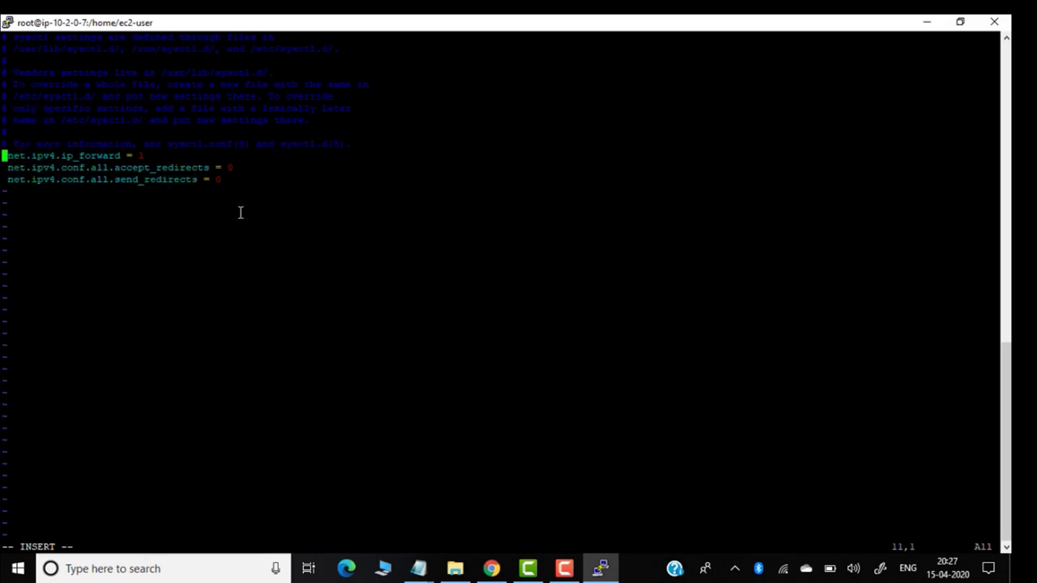
{"action": "scroll", "coordinate": [239, 213], "scroll_direction": "up", "scroll_amount": 7}
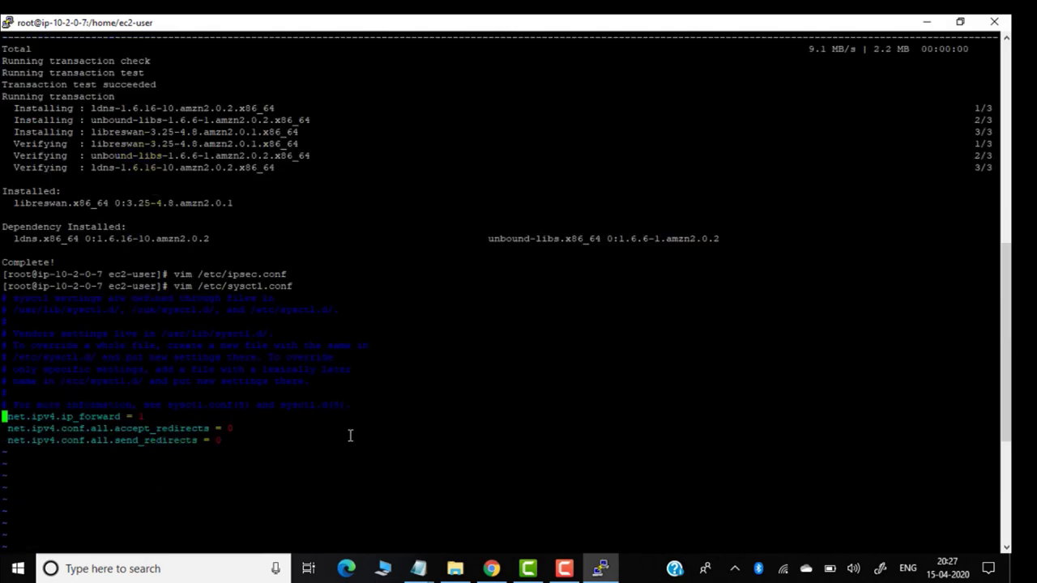
{"action": "scroll", "coordinate": [348, 436], "scroll_direction": "down", "scroll_amount": 7}
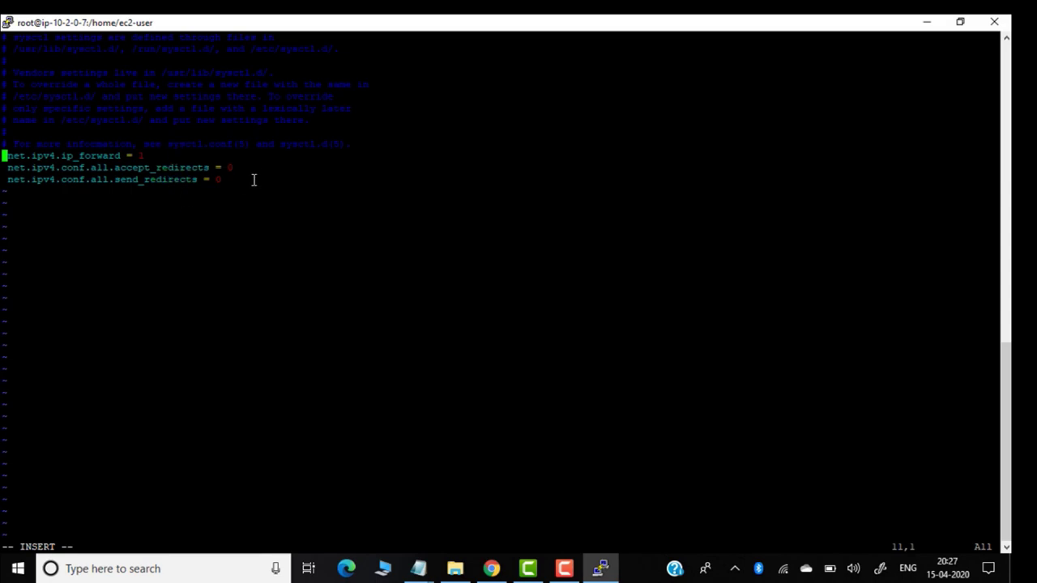
Move the cursor to the end of the net.ipv4.conf.all.send_redirects line, leave insert mode, and save and quit the file with :wq
{"action": "key", "text": "Down"}
{"action": "key", "text": "Down"}
{"action": "key", "text": "Right"}
{"action": "key", "text": "Right"}
{"action": "key", "text": "Right"}
{"action": "key", "text": "Right"}
{"action": "key", "text": "Right"}
{"action": "key", "text": "Right"}
{"action": "key", "text": "Right"}
{"action": "key", "text": "Right"}
{"action": "key", "text": "Right"}
{"action": "key", "text": "Right"}
{"action": "key", "text": "Right"}
{"action": "key", "text": "Right"}
{"action": "key", "text": "Right"}
{"action": "key", "text": "Right"}
{"action": "key", "text": "Right"}
{"action": "key", "text": "Right"}
{"action": "key", "text": "Right"}
{"action": "key", "text": "Right"}
{"action": "key", "text": "Right"}
{"action": "key", "text": "Right"}
{"action": "key", "text": "Right"}
{"action": "key", "text": "Right"}
{"action": "key", "text": "Right"}
{"action": "key", "text": "Right"}
{"action": "key", "text": "Right"}
{"action": "key", "text": "Right"}
{"action": "key", "text": "Right"}
{"action": "key", "text": "Right"}
{"action": "key", "text": "Right"}
{"action": "key", "text": "Right"}
{"action": "key", "text": "Right"}
{"action": "key", "text": "Right"}
{"action": "key", "text": "Right"}
{"action": "key", "text": "Right"}
{"action": "key", "text": "Right"}
{"action": "key", "text": "Right"}
{"action": "key", "text": "Right"}
{"action": "key", "text": "Escape"}
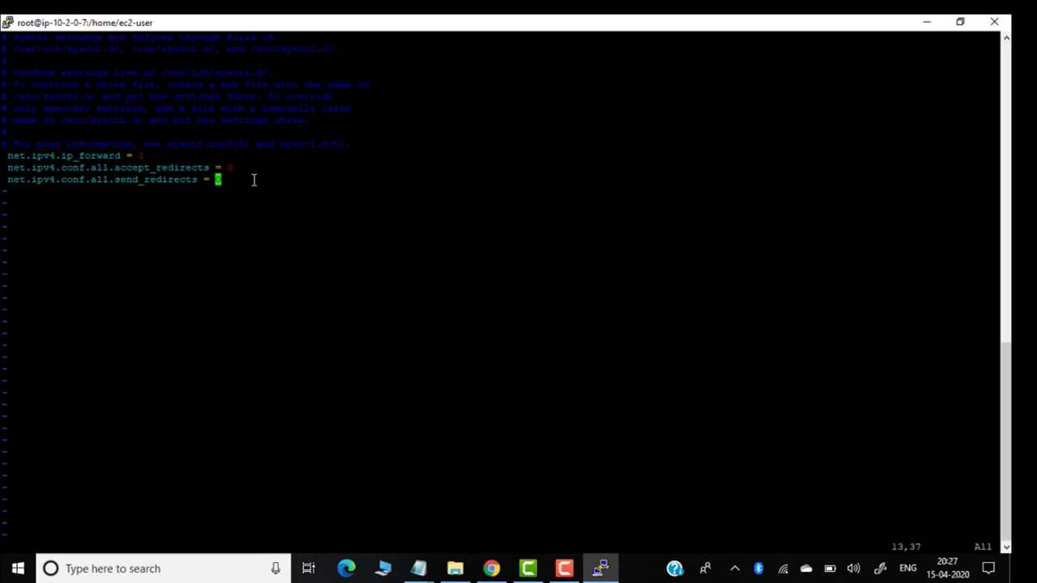
{"action": "key", "text": "shift+colon"}
{"action": "type", "text": "wq"}
{"action": "key", "text": "Return"}
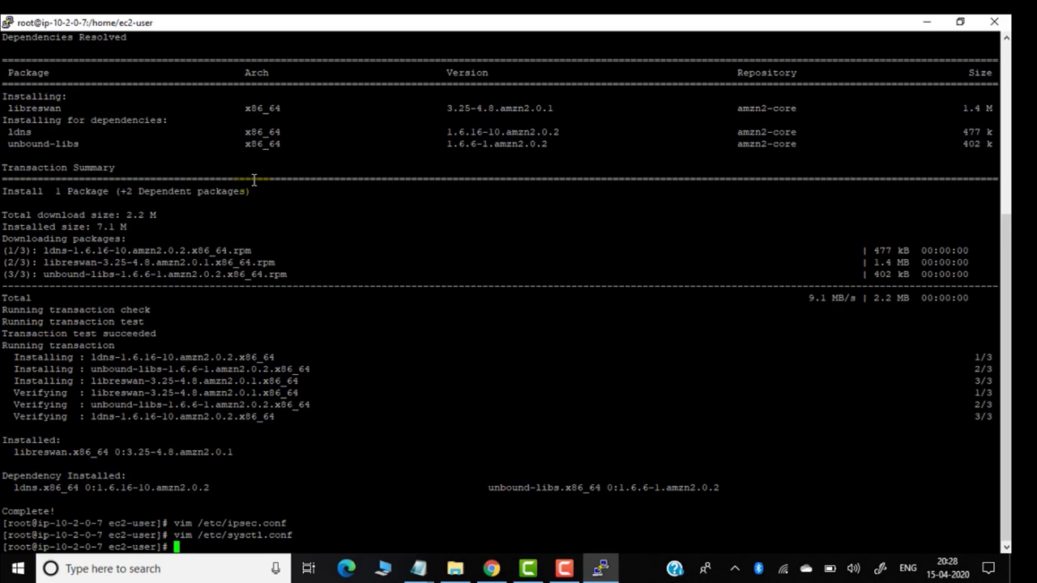
Restart the network service by running "service network restart" at the root prompt
{"action": "type", "text": "service"}
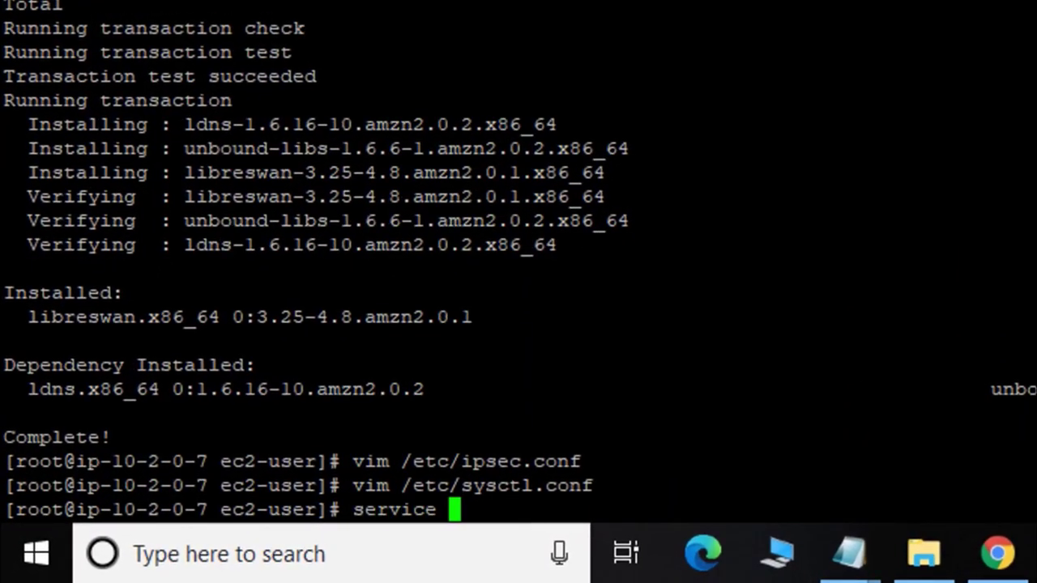
{"action": "type", "text": " networ"}
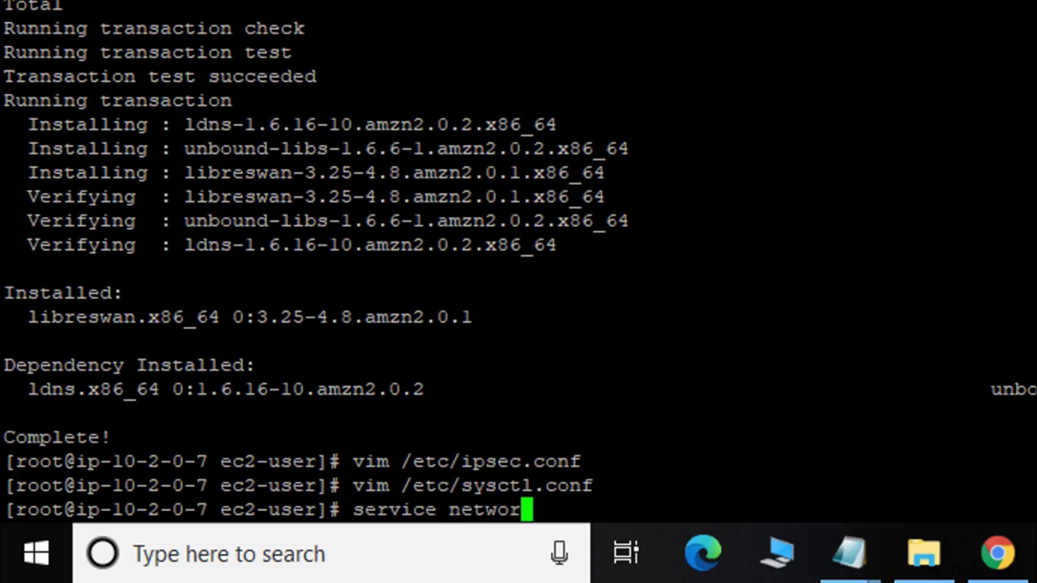
{"action": "type", "text": "k restart"}
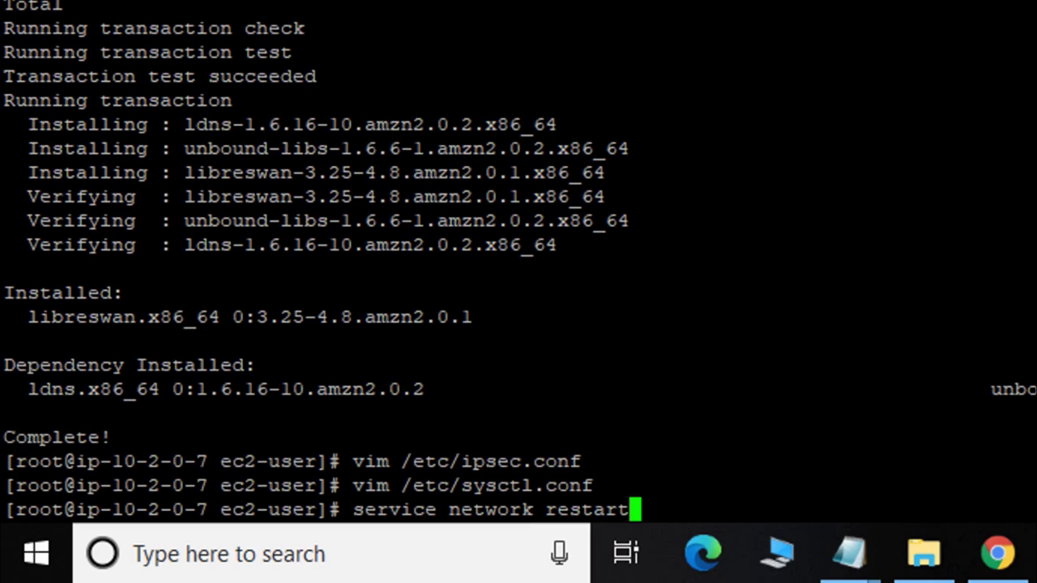
{"action": "key", "text": "Return"}
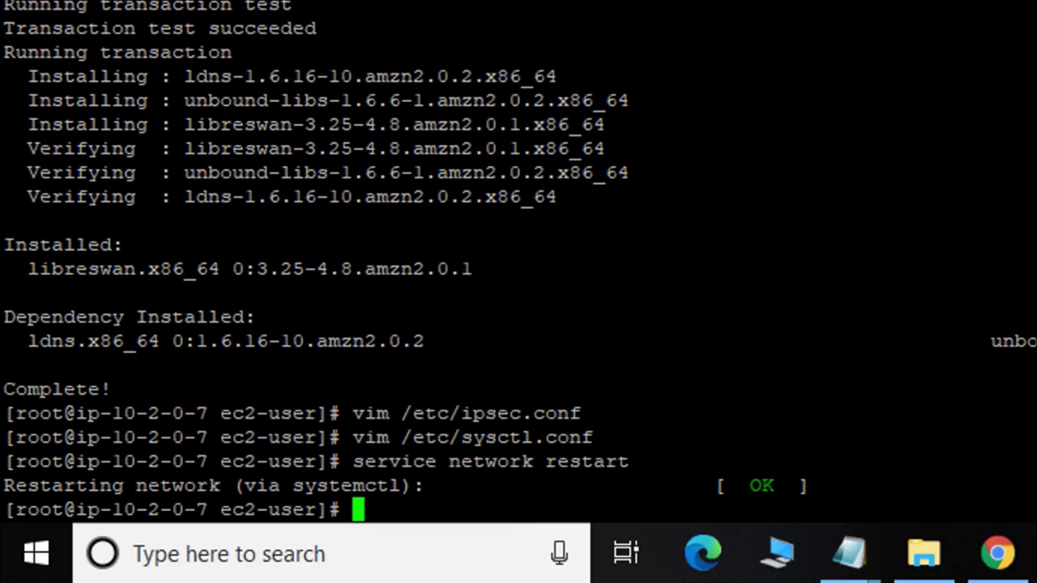
Open the new file /etc/ipsec.d/aws-vpn.conf in vim
{"action": "type", "text": "vim"}
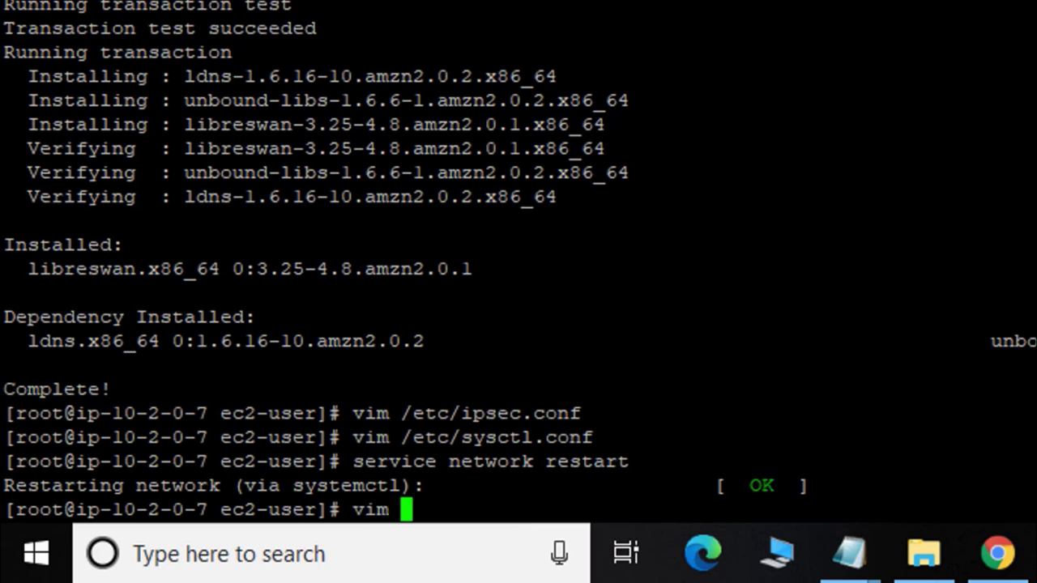
{"action": "type", "text": " /et"}
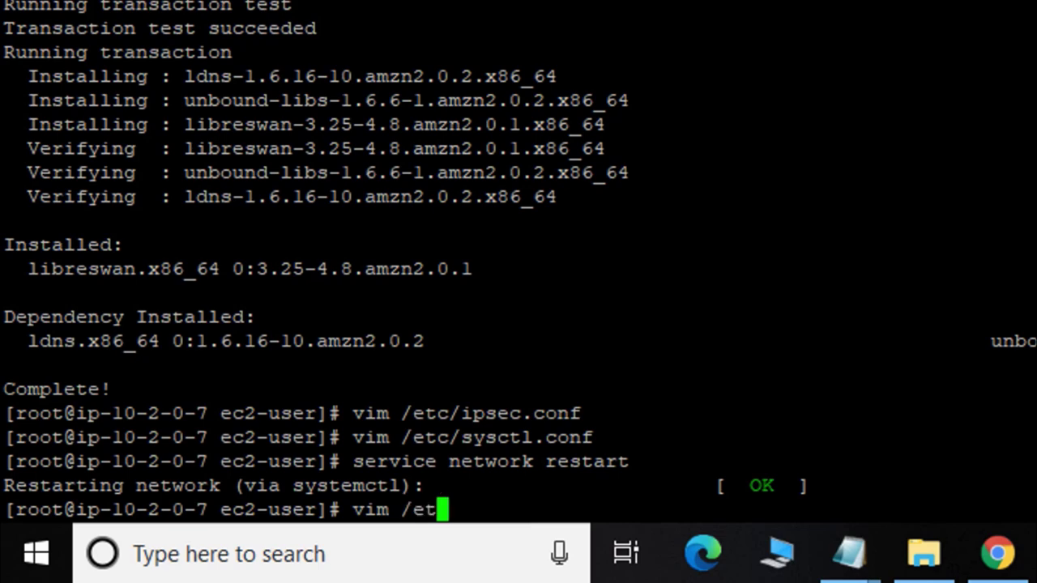
{"action": "type", "text": "c/"}
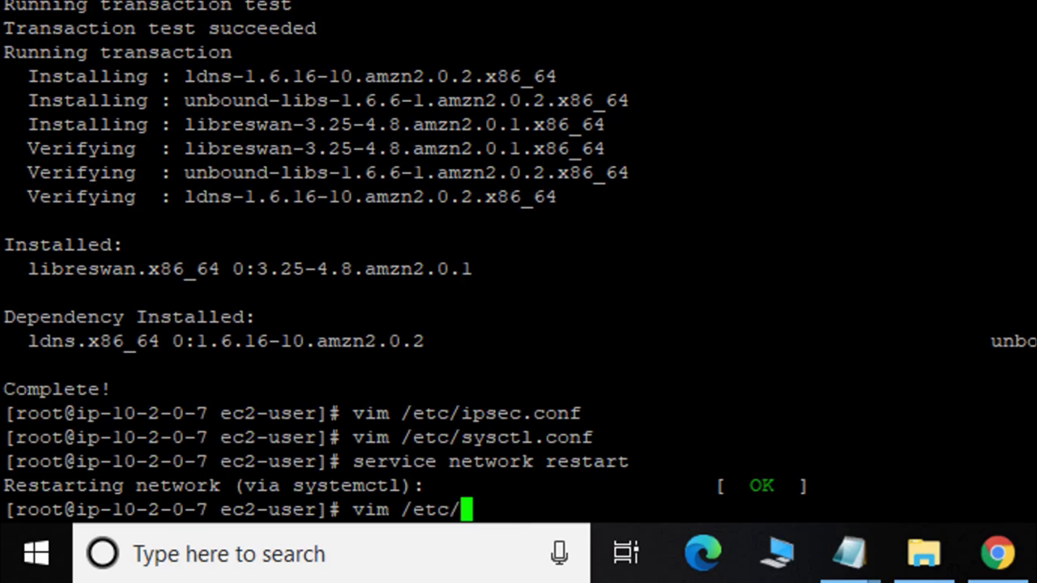
{"action": "type", "text": "ipsec"}
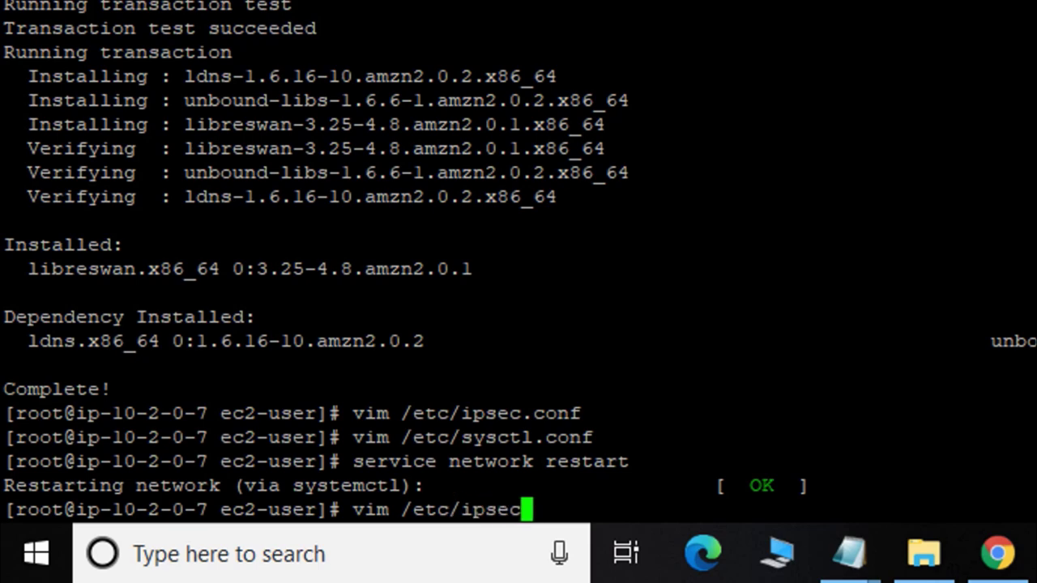
{"action": "type", "text": ".d/aws"}
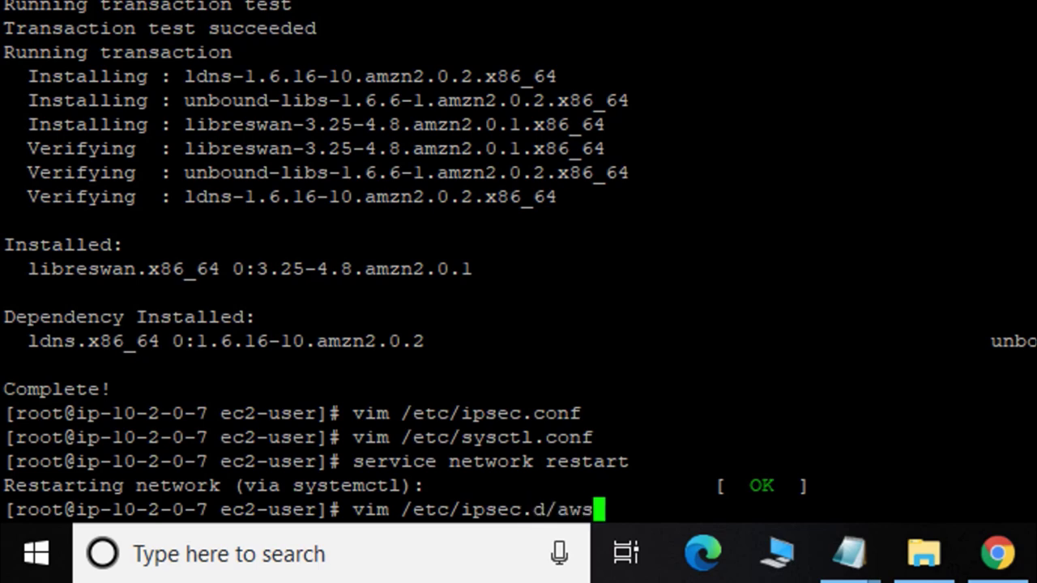
{"action": "type", "text": "-vpn"}
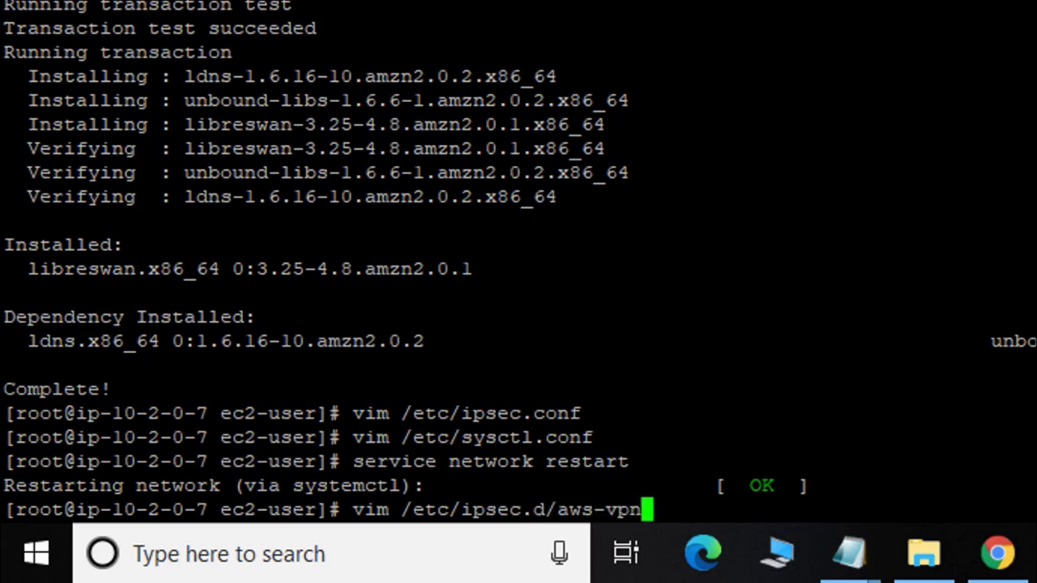
{"action": "type", "text": ".conf"}
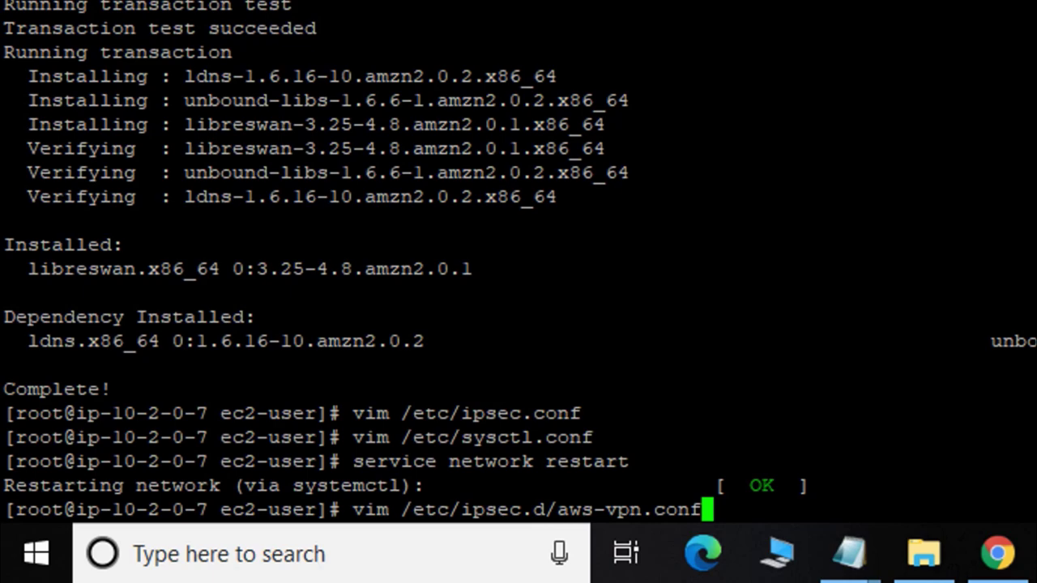
{"action": "key", "text": "Return"}
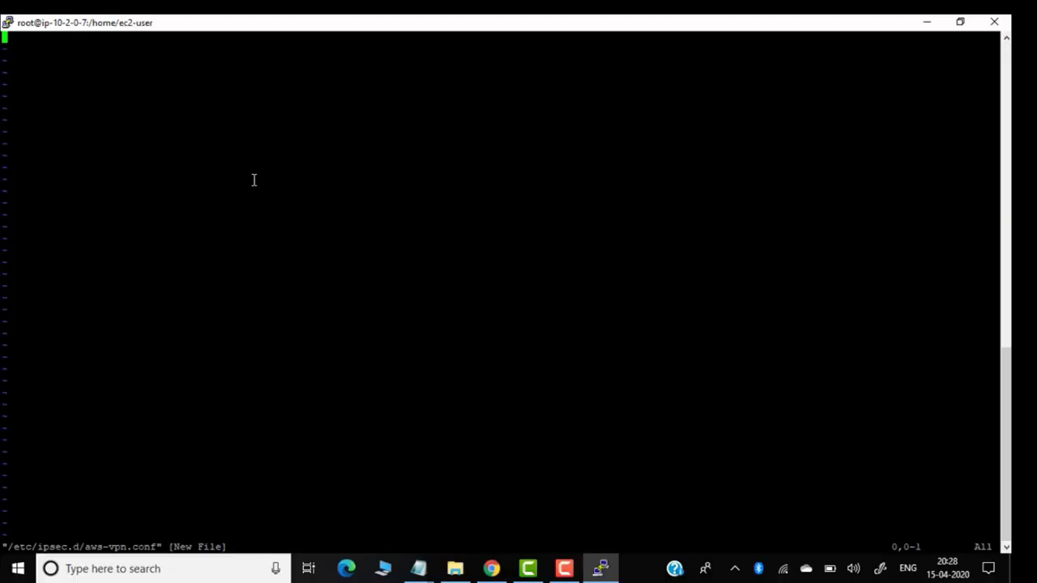
Switch to the "site to site command" Notepad file and copy the aws-vpn.conf block from conn Tunnel1 through dpdaction=restart_by_peer
{"action": "left_click", "coordinate": [924, 23]}
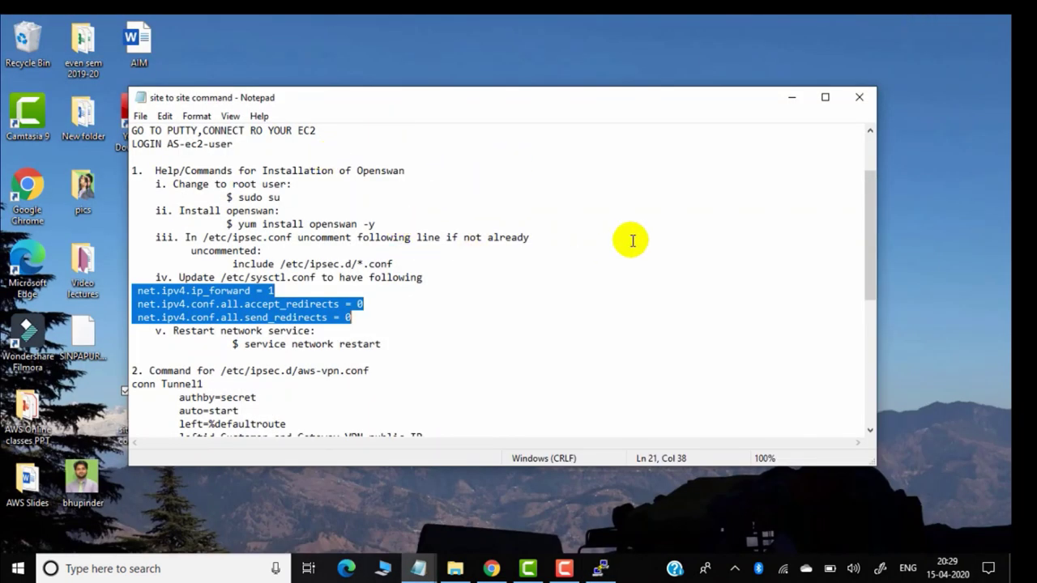
{"action": "left_click_drag", "start_coordinate": [869, 208], "coordinate": [875, 275]}
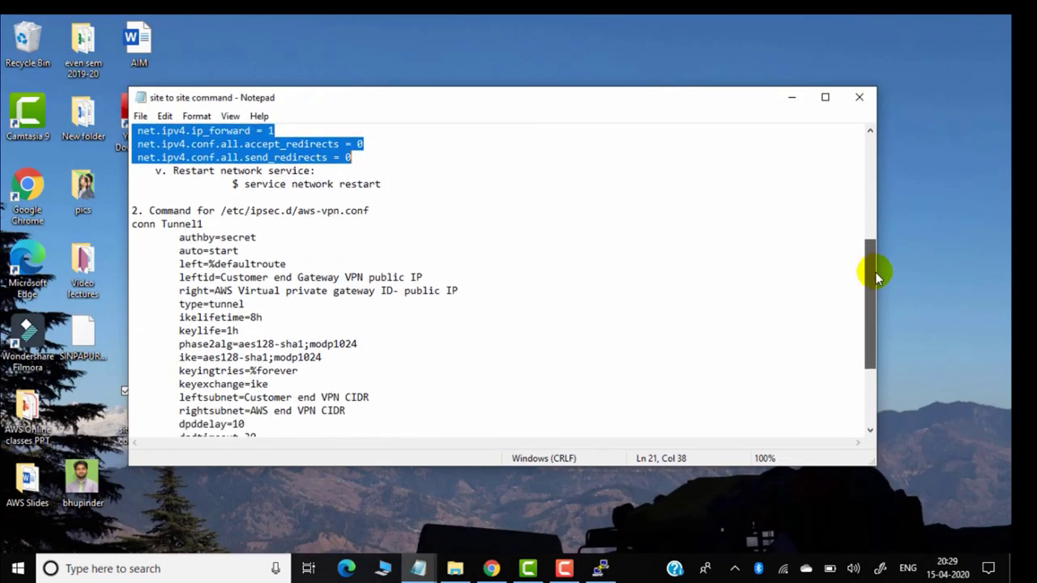
{"action": "left_click", "coordinate": [220, 211]}
{"action": "left_click_drag", "start_coordinate": [232, 211], "coordinate": [383, 214]}
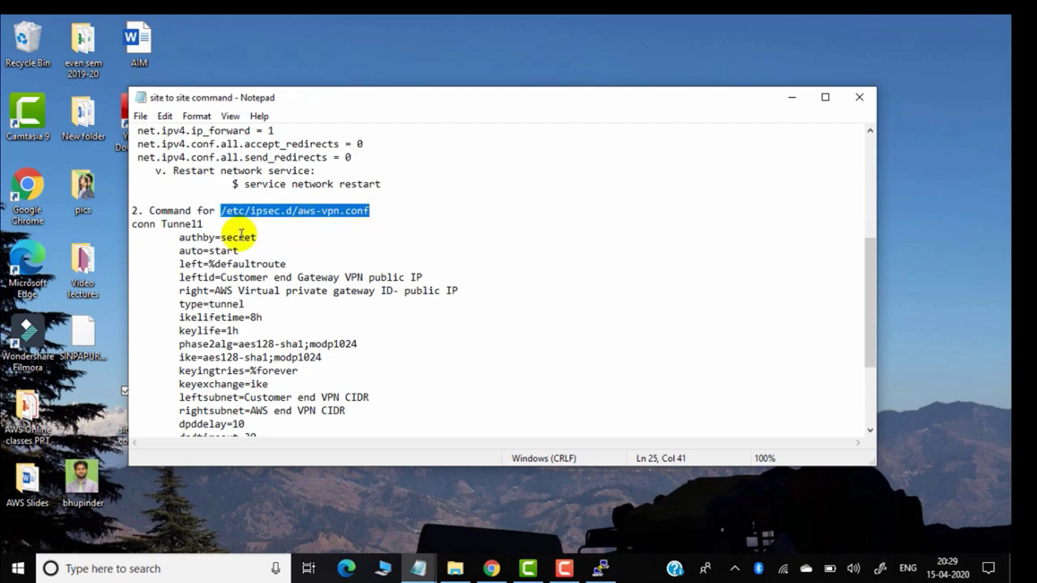
{"action": "left_click_drag", "start_coordinate": [133, 225], "coordinate": [359, 422]}
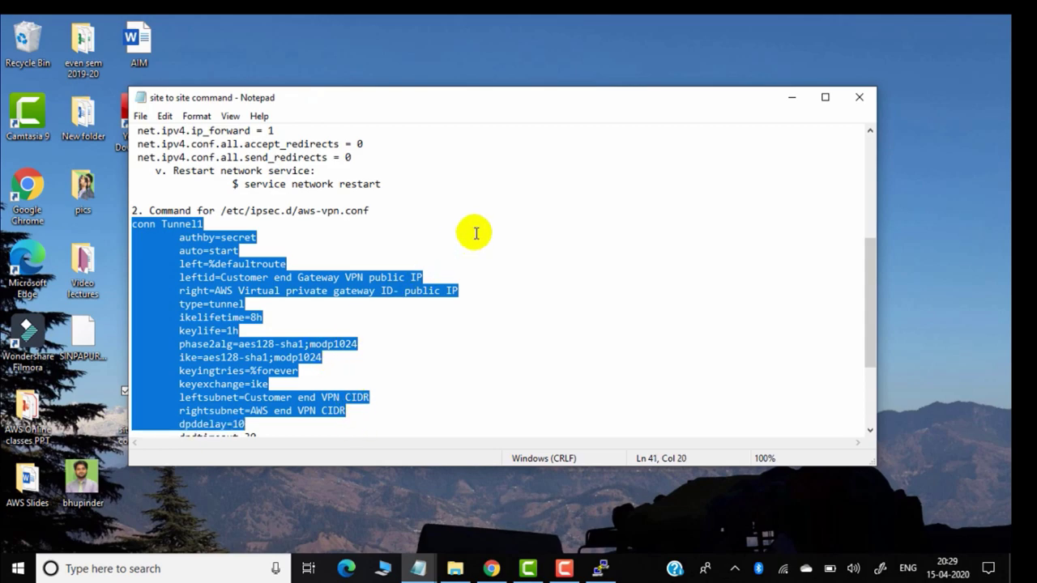
{"action": "scroll", "coordinate": [489, 219], "scroll_direction": "down", "scroll_amount": 2}
{"action": "left_click", "coordinate": [373, 278]}
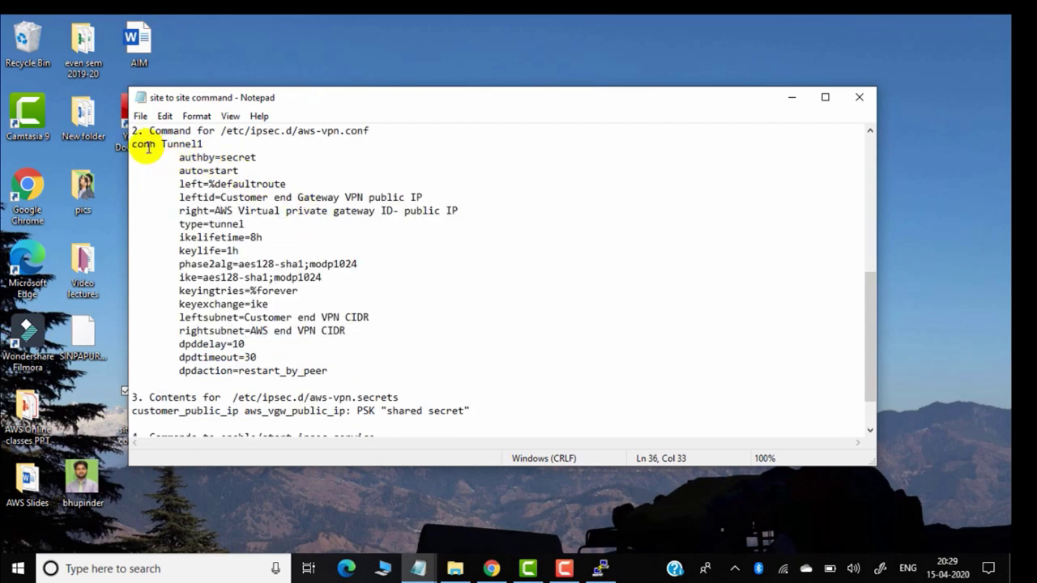
{"action": "left_click_drag", "start_coordinate": [132, 144], "coordinate": [398, 376]}
{"action": "key", "text": "ctrl+c"}
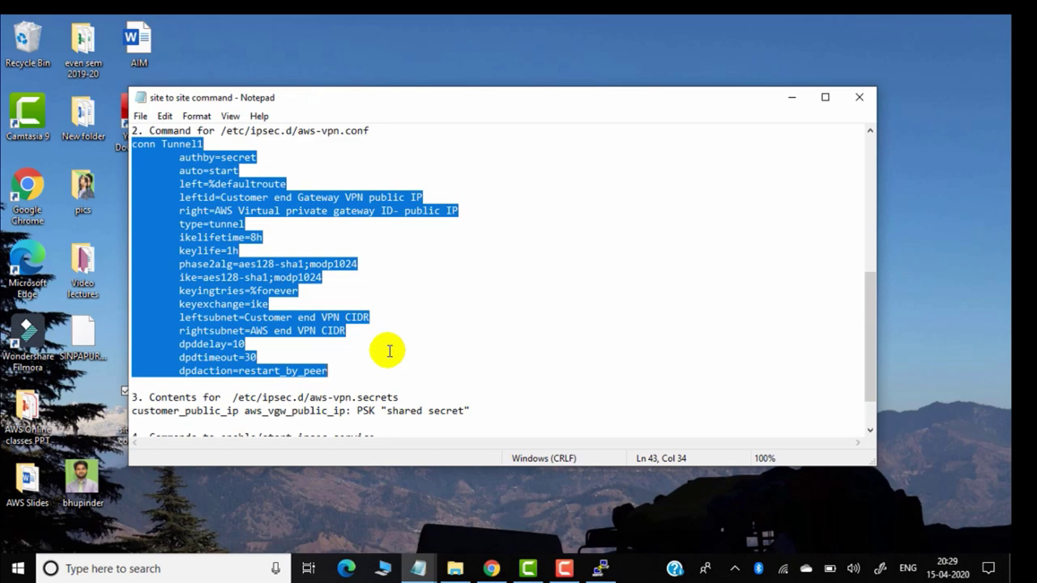
Minimize the notes, create a new text document on the desktop, and paste the copied Tunnel1 configuration into it
{"action": "left_click", "coordinate": [792, 99]}
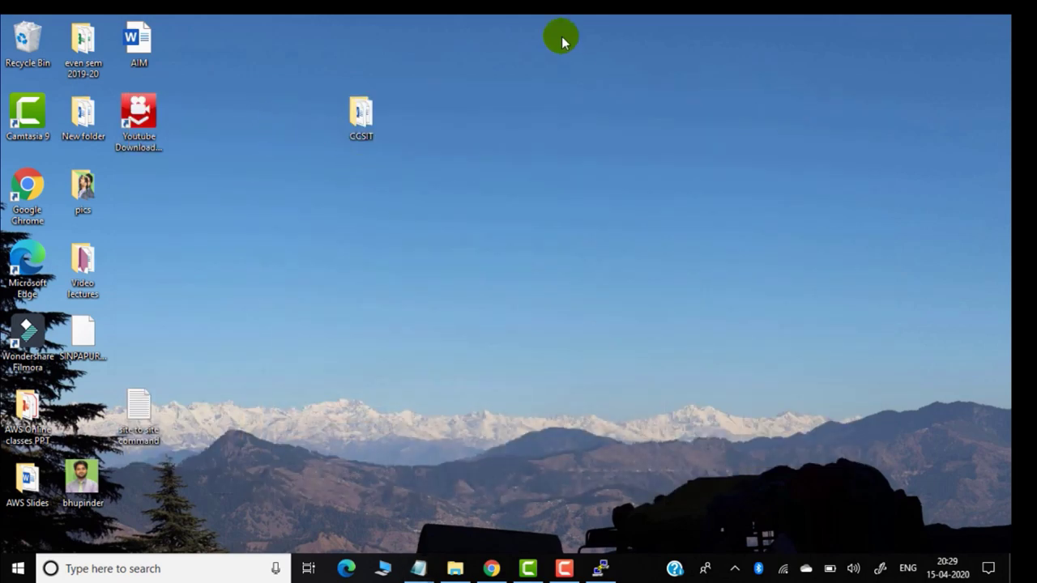
{"action": "right_click", "coordinate": [560, 38]}
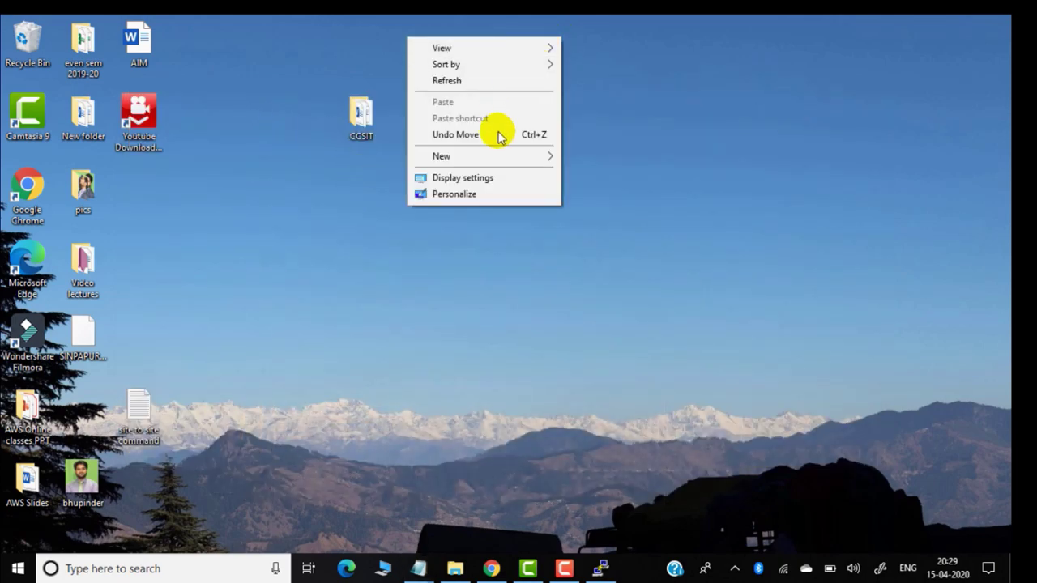
{"action": "left_click", "coordinate": [551, 157]}
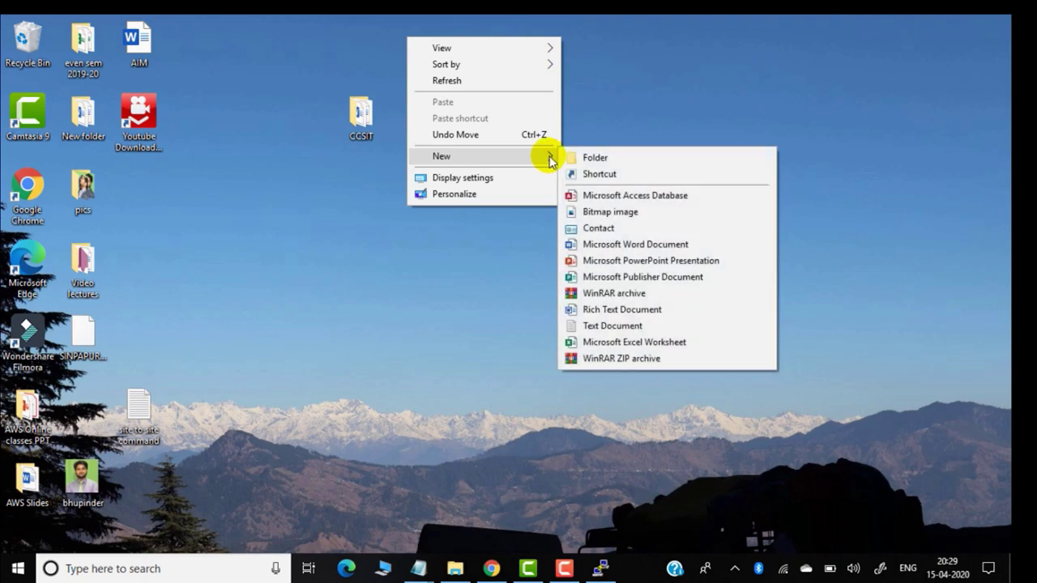
{"action": "left_click", "coordinate": [625, 326]}
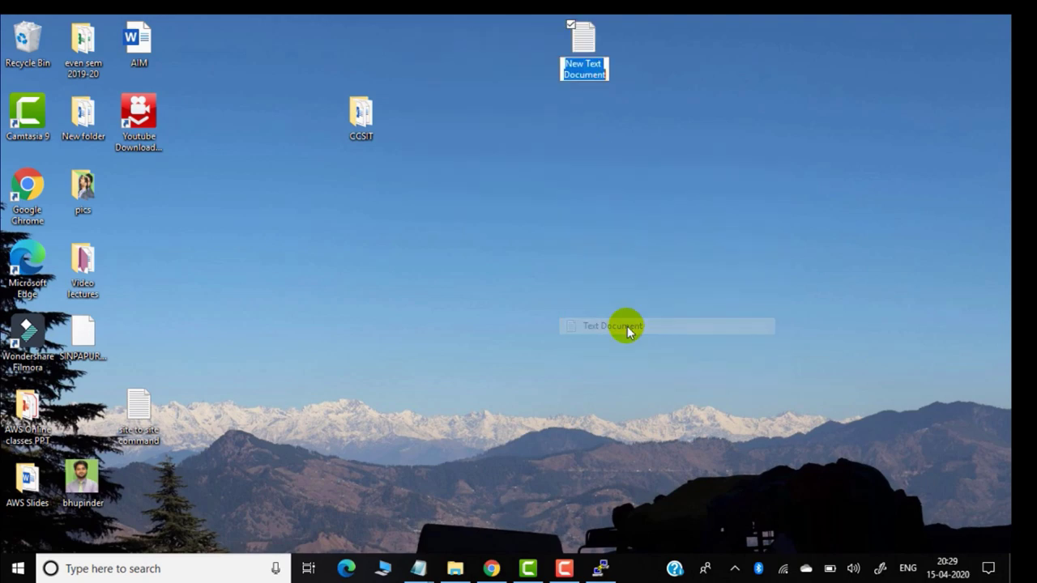
{"action": "double_click", "coordinate": [583, 42]}
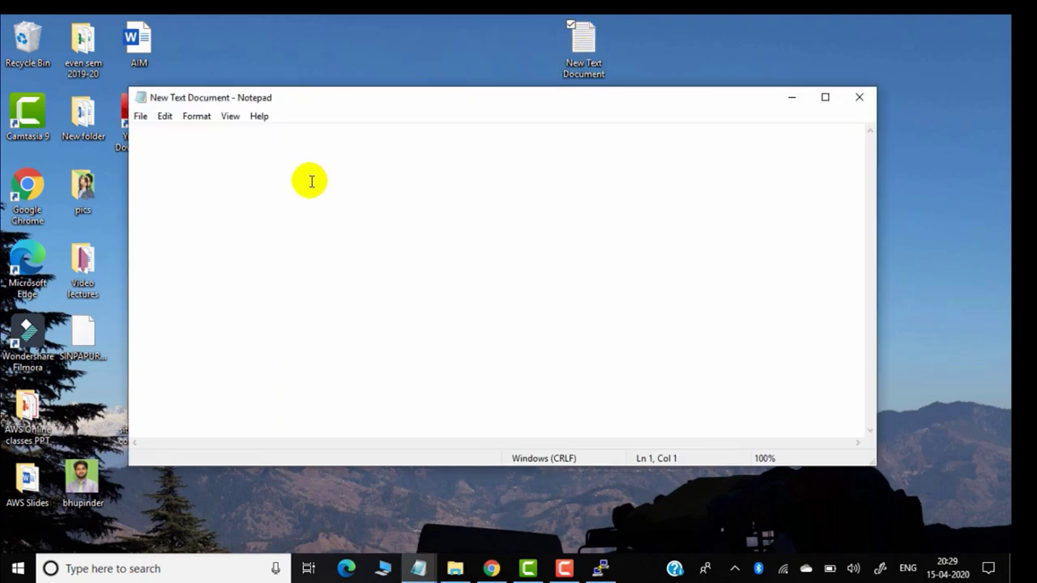
{"action": "key", "text": "ctrl+v"}
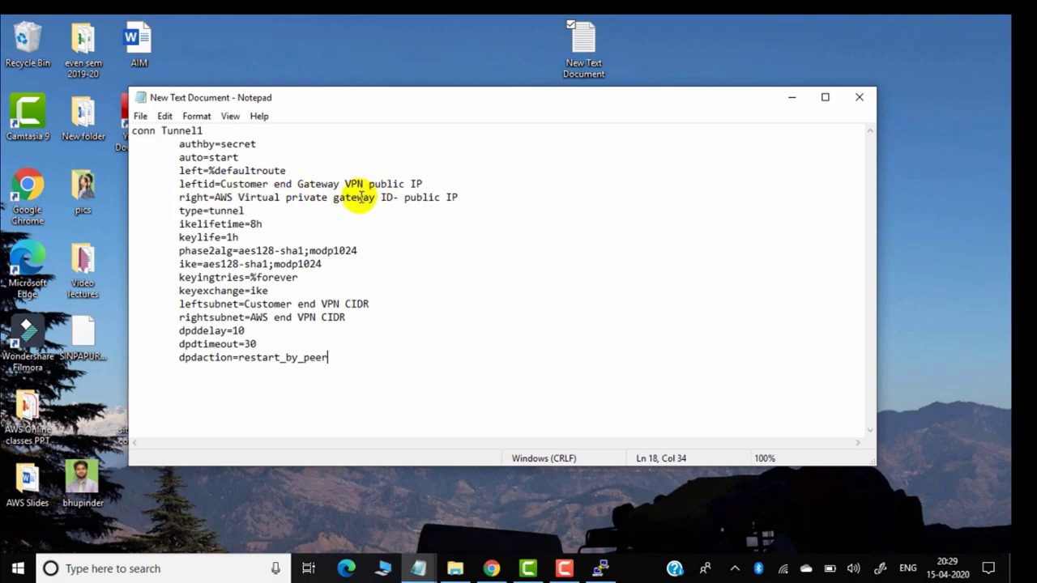
Open the vpn-0cd4cde74c225dcc6 configuration file in Notepad and examine the outside and inside IP addresses listed for IPSec Tunnel #1
{"action": "mouse_move", "coordinate": [425, 577]}
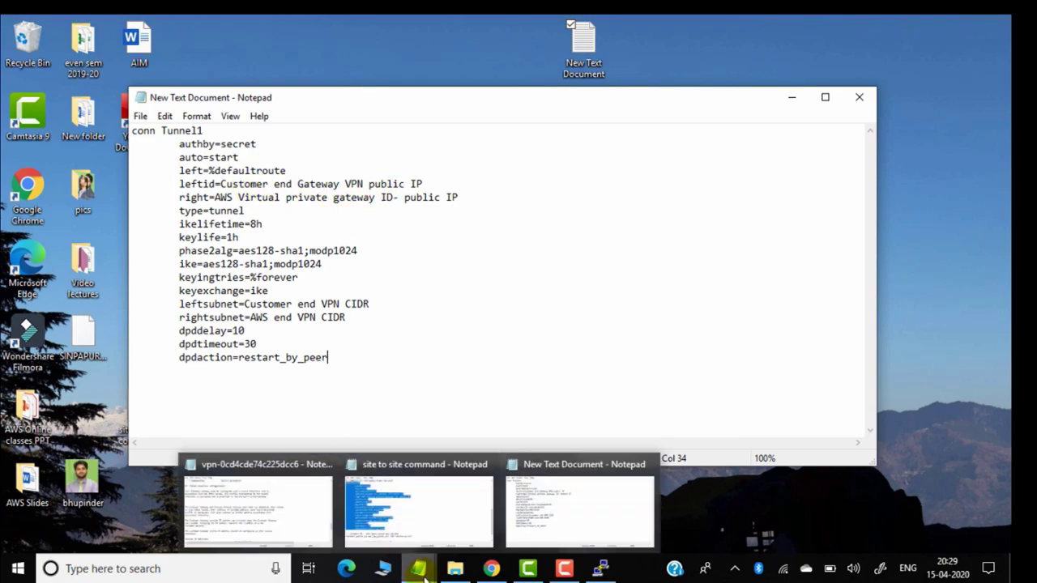
{"action": "left_click", "coordinate": [253, 495]}
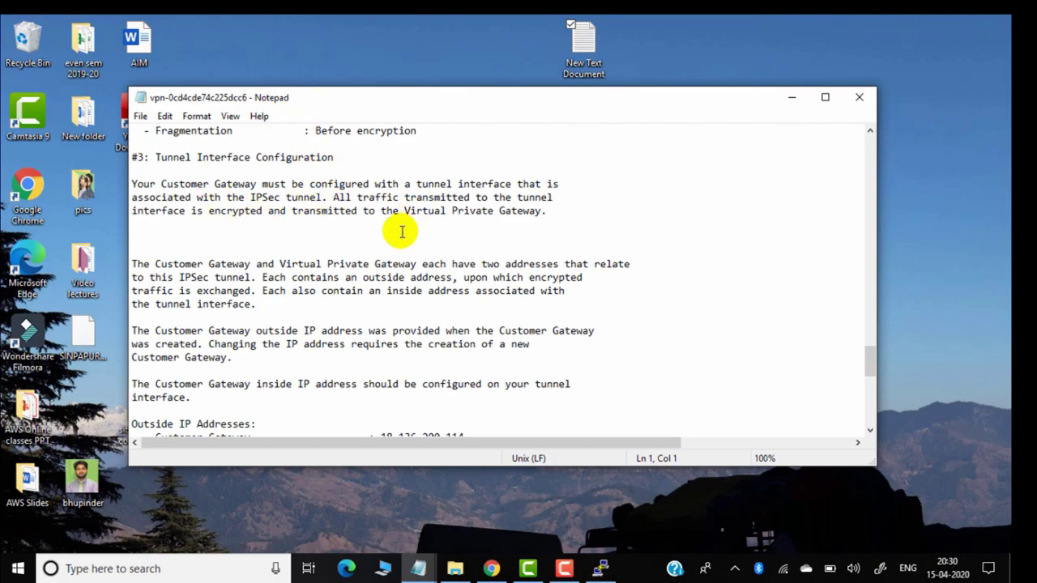
{"action": "left_click", "coordinate": [824, 98]}
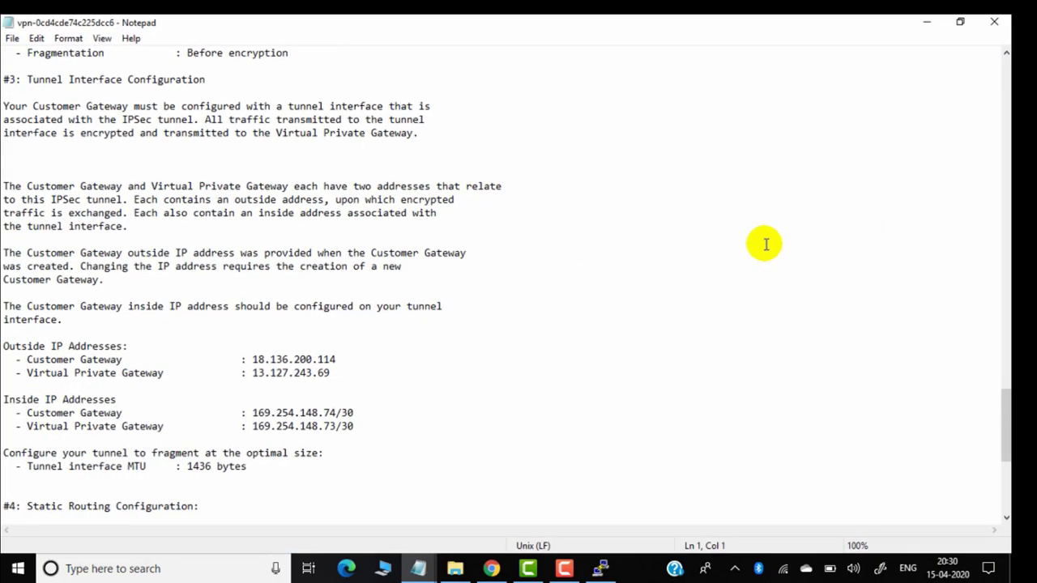
{"action": "scroll", "coordinate": [644, 232], "scroll_direction": "up", "scroll_amount": 14}
{"action": "scroll", "coordinate": [648, 233], "scroll_direction": "down", "scroll_amount": 7}
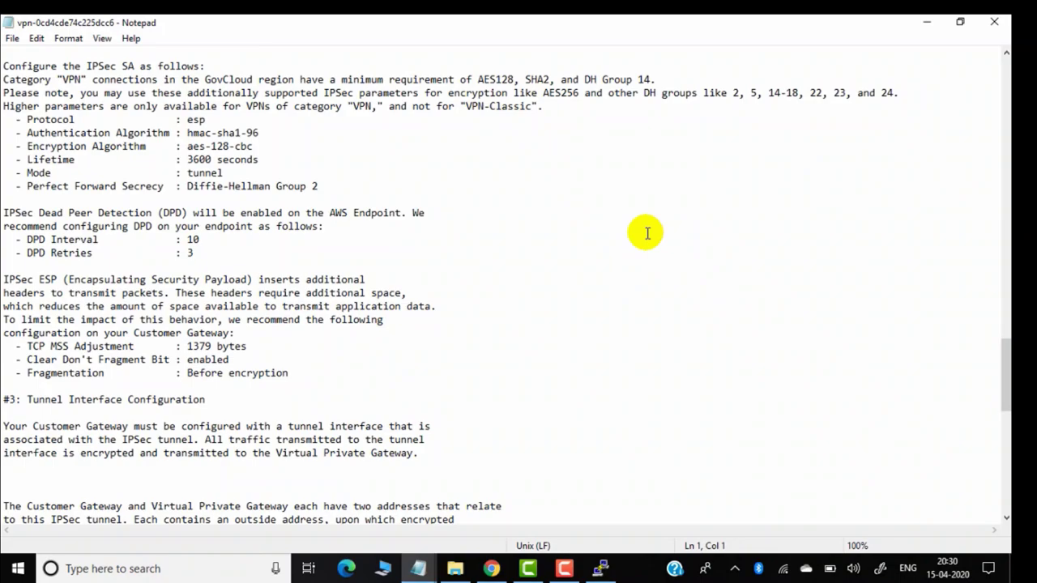
{"action": "scroll", "coordinate": [646, 232], "scroll_direction": "up", "scroll_amount": 7}
{"action": "scroll", "coordinate": [648, 232], "scroll_direction": "down", "scroll_amount": 17}
{"action": "scroll", "coordinate": [660, 235], "scroll_direction": "up", "scroll_amount": 1}
{"action": "left_click_drag", "start_coordinate": [1006, 223], "coordinate": [1005, 65]}
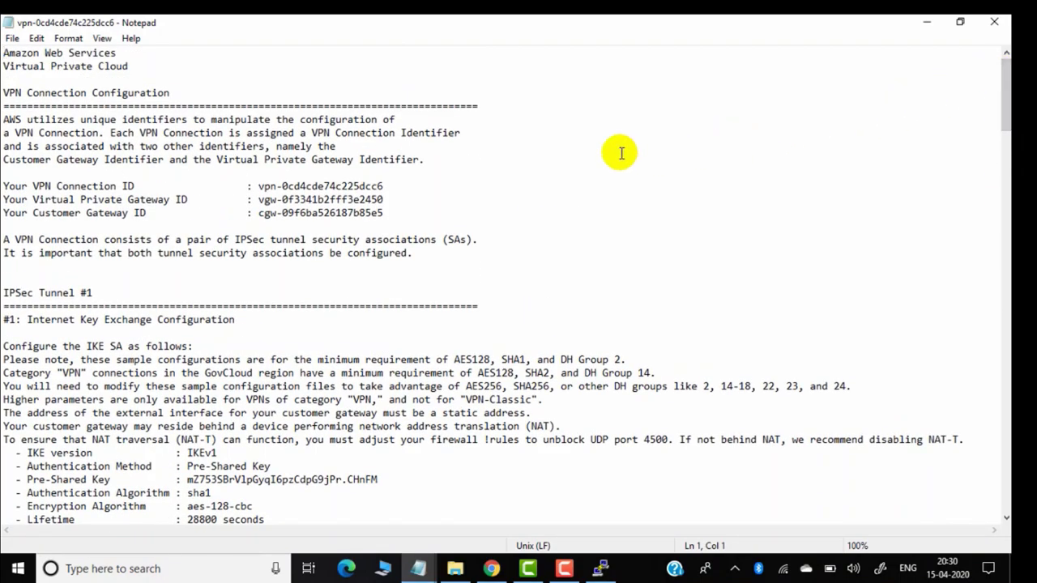
{"action": "scroll", "coordinate": [765, 151], "scroll_direction": "down", "scroll_amount": 4}
{"action": "scroll", "coordinate": [766, 151], "scroll_direction": "down", "scroll_amount": 12}
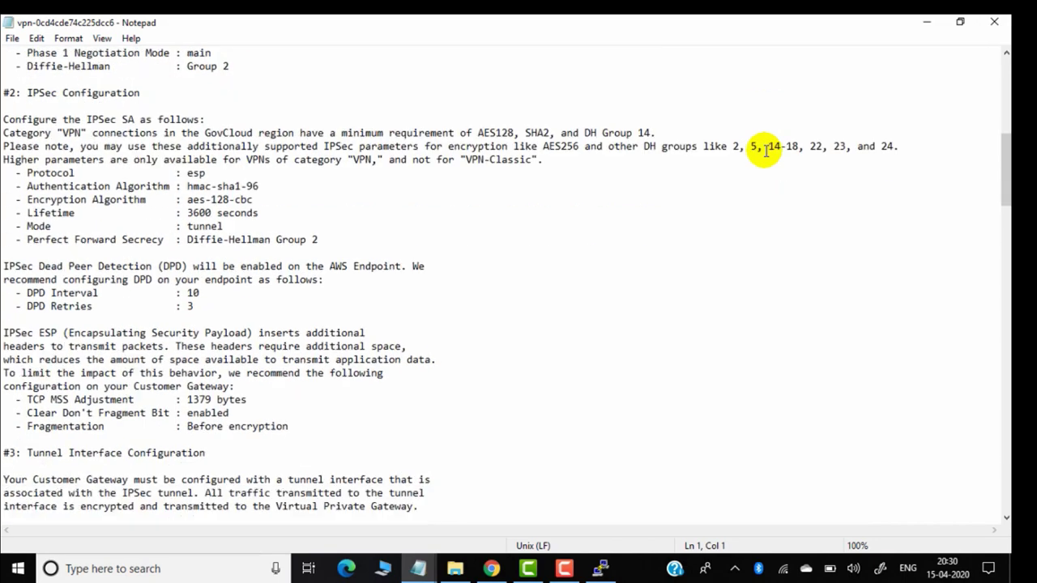
{"action": "scroll", "coordinate": [765, 151], "scroll_direction": "down", "scroll_amount": 9}
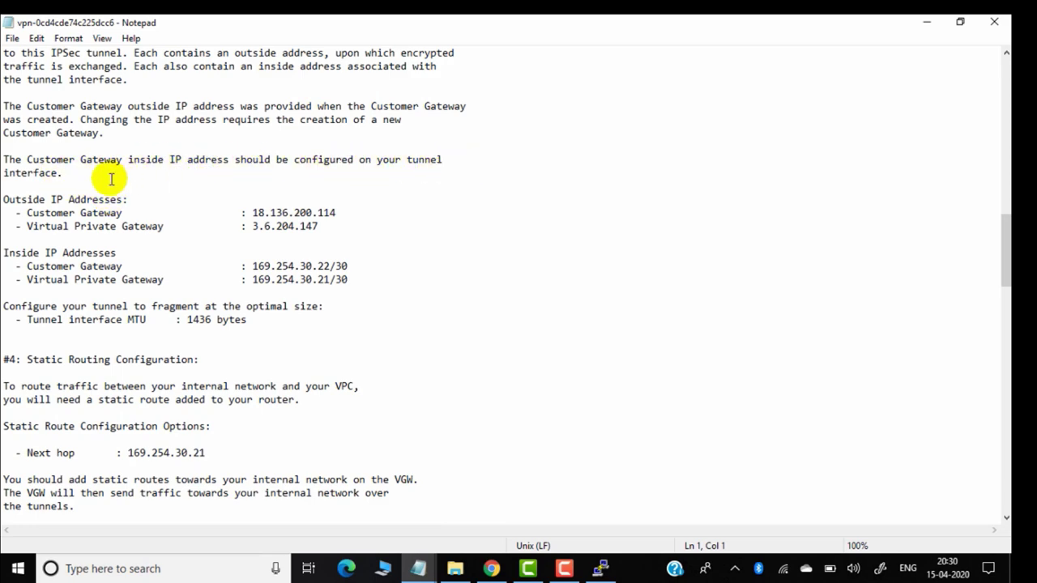
{"action": "left_click_drag", "start_coordinate": [4, 199], "coordinate": [127, 199]}
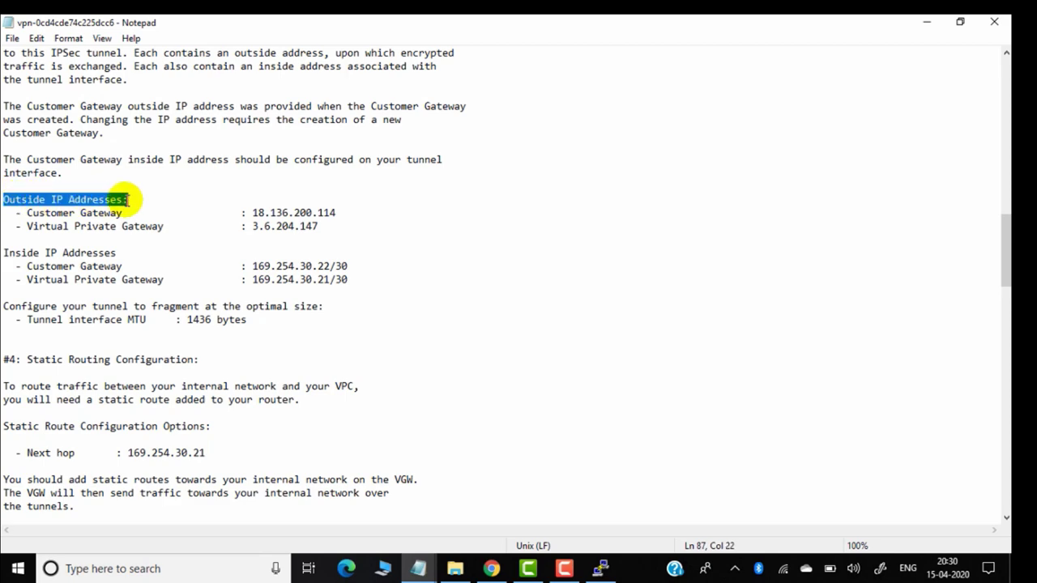
{"action": "left_click", "coordinate": [4, 253]}
{"action": "left_click_drag", "start_coordinate": [4, 253], "coordinate": [139, 250]}
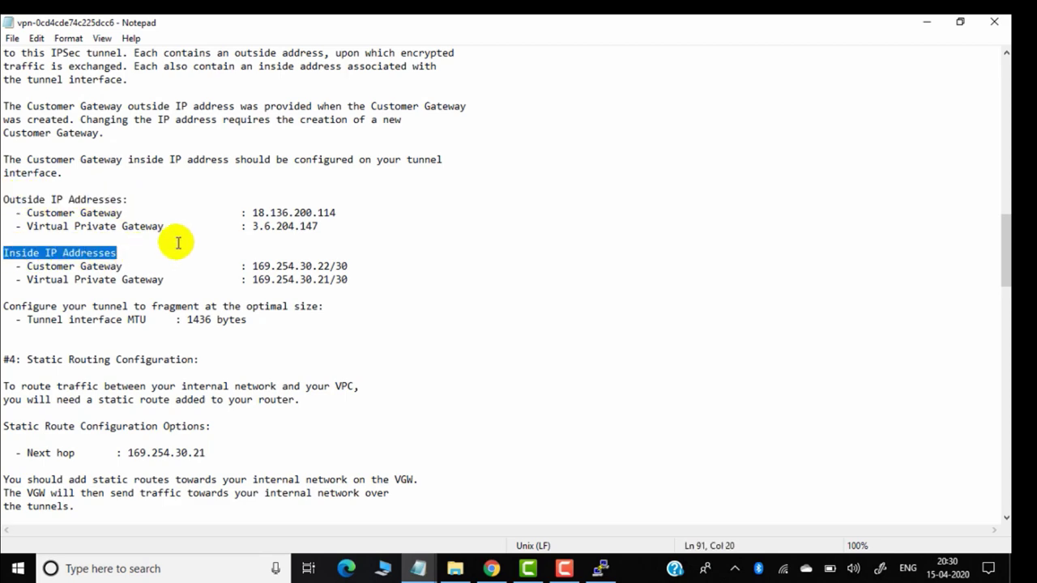
{"action": "left_click", "coordinate": [176, 239]}
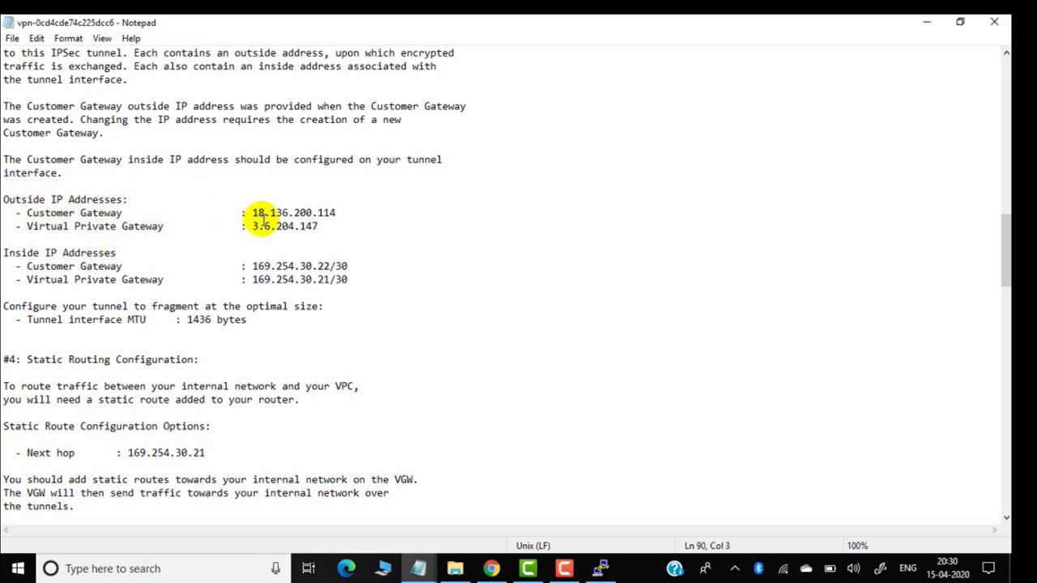
Copy Tunnel #1's outside Customer Gateway address and replace the leftid placeholder in New Text Document with 18.136.200.114
{"action": "left_click_drag", "start_coordinate": [252, 212], "coordinate": [336, 213]}
{"action": "key", "text": "ctrl+c"}
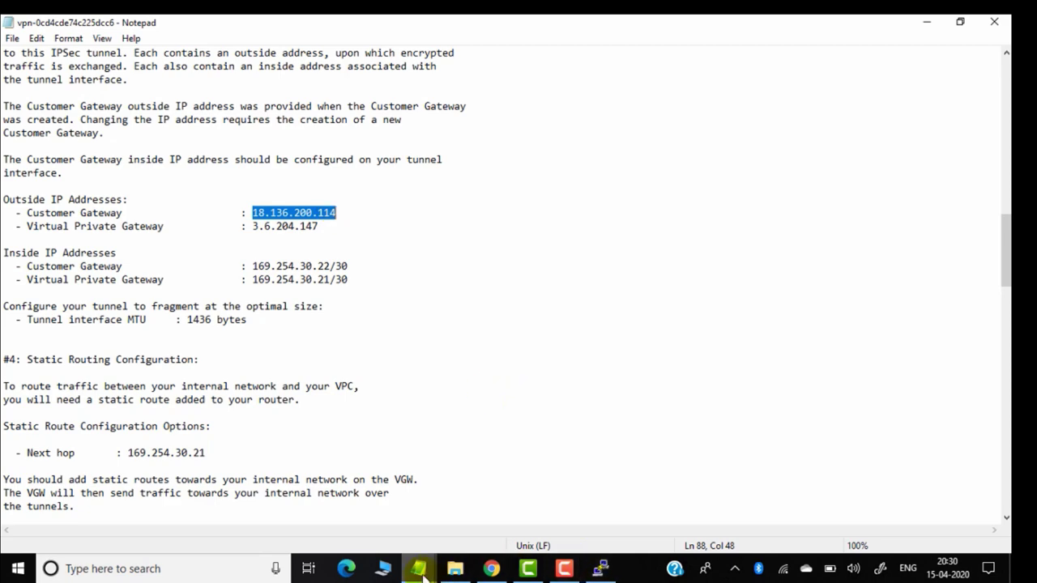
{"action": "mouse_move", "coordinate": [419, 568]}
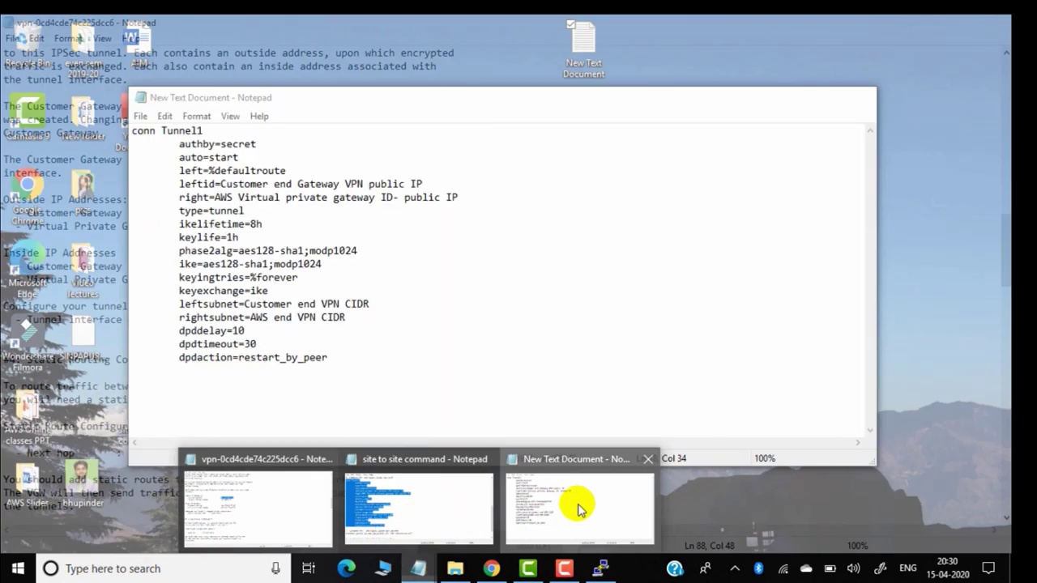
{"action": "left_click", "coordinate": [537, 516]}
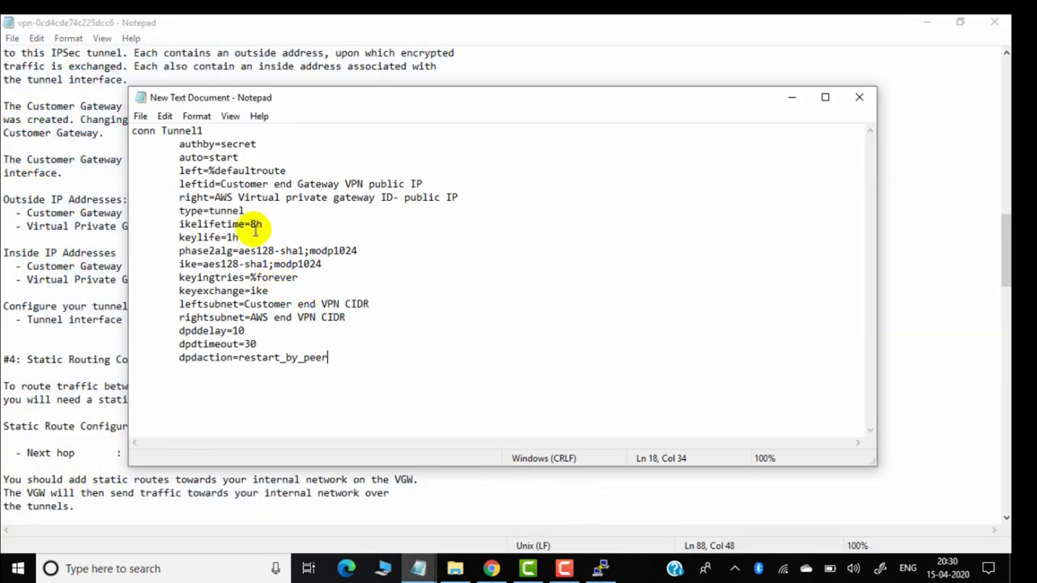
{"action": "left_click", "coordinate": [425, 183]}
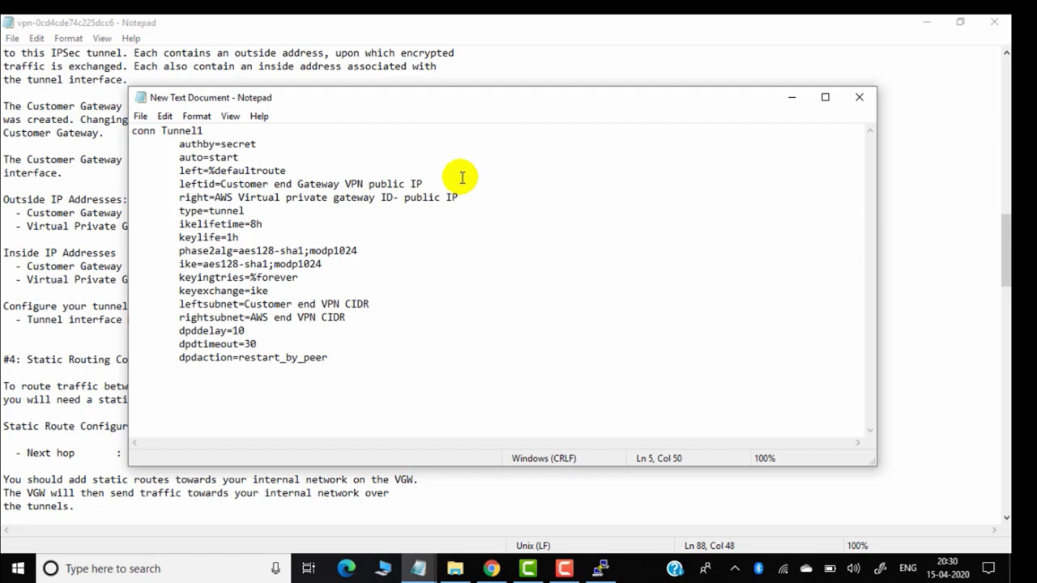
{"action": "key", "text": "BackSpace"}
{"action": "key", "text": "BackSpace"}
{"action": "key", "text": "BackSpace"}
{"action": "key", "text": "BackSpace"}
{"action": "key", "text": "BackSpace"}
{"action": "key", "text": "BackSpace"}
{"action": "key", "text": "BackSpace"}
{"action": "key", "text": "BackSpace"}
{"action": "key", "text": "BackSpace"}
{"action": "key", "text": "BackSpace"}
{"action": "key", "text": "BackSpace"}
{"action": "key", "text": "BackSpace"}
{"action": "key", "text": "BackSpace"}
{"action": "key", "text": "BackSpace"}
{"action": "key", "text": "BackSpace"}
{"action": "key", "text": "BackSpace"}
{"action": "key", "text": "BackSpace"}
{"action": "key", "text": "BackSpace"}
{"action": "key", "text": "BackSpace"}
{"action": "key", "text": "BackSpace"}
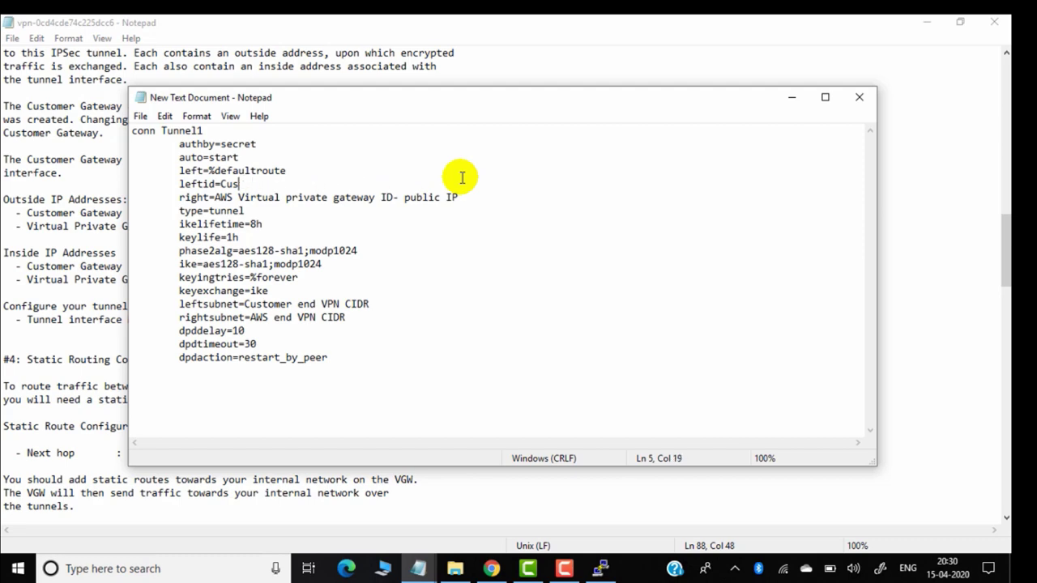
{"action": "key", "text": "BackSpace"}
{"action": "key", "text": "BackSpace"}
{"action": "key", "text": "BackSpace"}
{"action": "key", "text": "ctrl+v"}
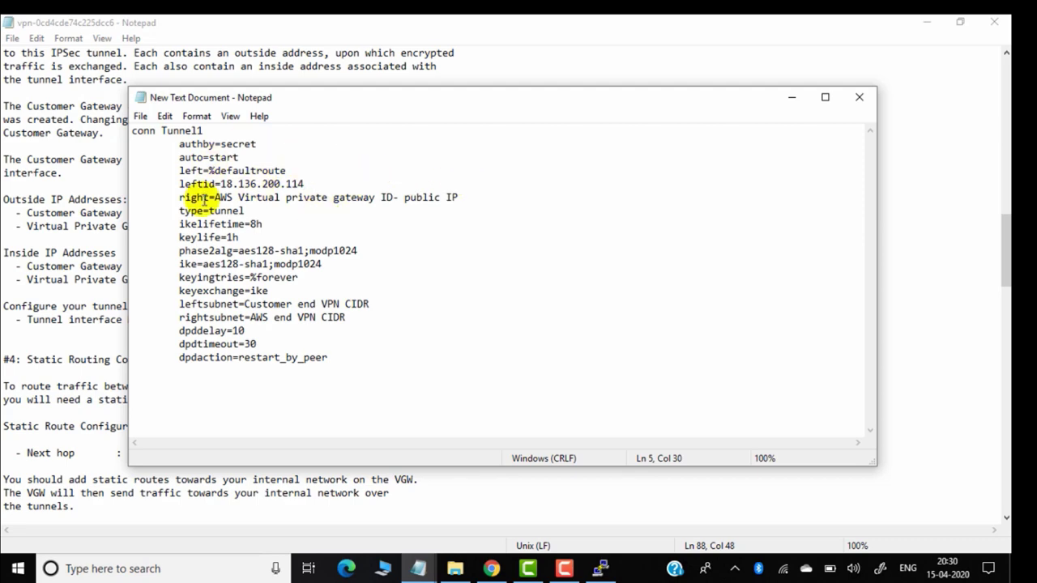
Replace the right placeholder in New Text Document with Tunnel #1's outside Virtual Private Gateway address, 3.6.204.147, copied from the VPN configuration file
{"action": "left_click", "coordinate": [461, 196]}
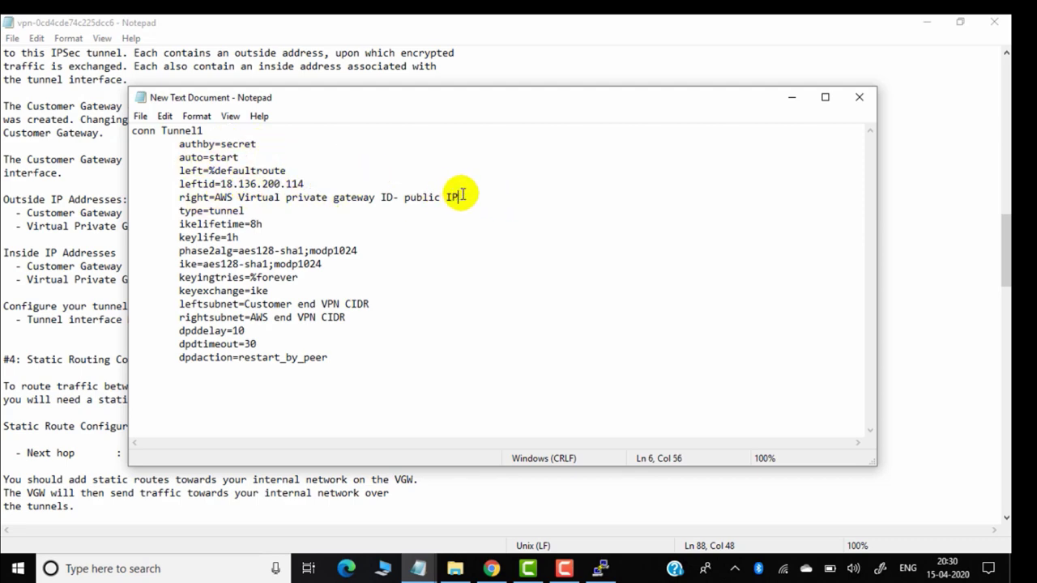
{"action": "key", "text": "BackSpace"}
{"action": "key", "text": "BackSpace"}
{"action": "key", "text": "BackSpace"}
{"action": "key", "text": "BackSpace"}
{"action": "key", "text": "BackSpace"}
{"action": "key", "text": "BackSpace"}
{"action": "key", "text": "BackSpace"}
{"action": "key", "text": "BackSpace"}
{"action": "key", "text": "BackSpace"}
{"action": "key", "text": "BackSpace"}
{"action": "key", "text": "BackSpace"}
{"action": "key", "text": "BackSpace"}
{"action": "key", "text": "BackSpace"}
{"action": "key", "text": "BackSpace"}
{"action": "key", "text": "BackSpace"}
{"action": "key", "text": "BackSpace"}
{"action": "key", "text": "BackSpace"}
{"action": "key", "text": "BackSpace"}
{"action": "key", "text": "BackSpace"}
{"action": "key", "text": "BackSpace"}
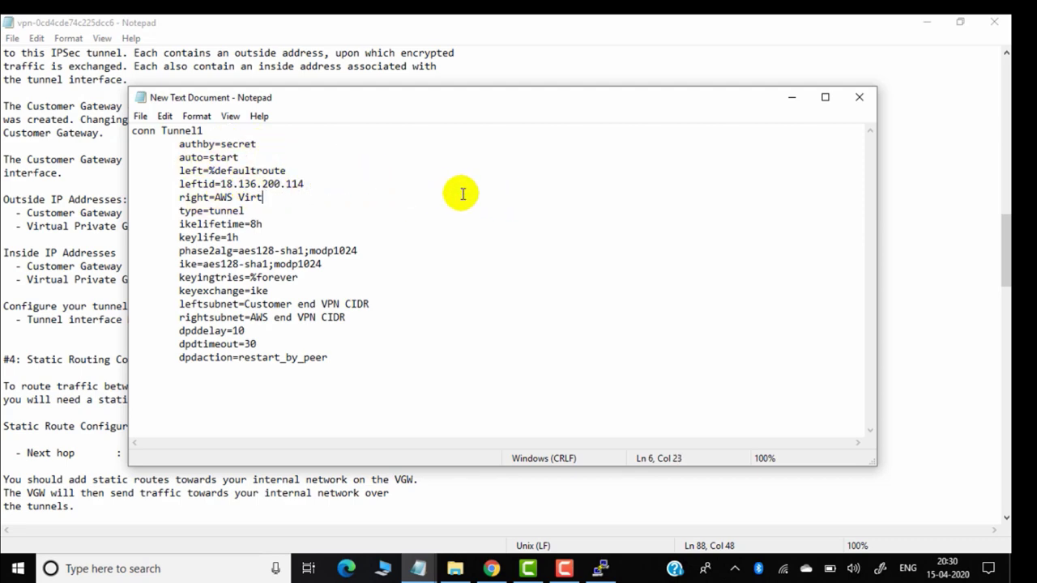
{"action": "key", "text": "BackSpace"}
{"action": "key", "text": "BackSpace"}
{"action": "key", "text": "BackSpace"}
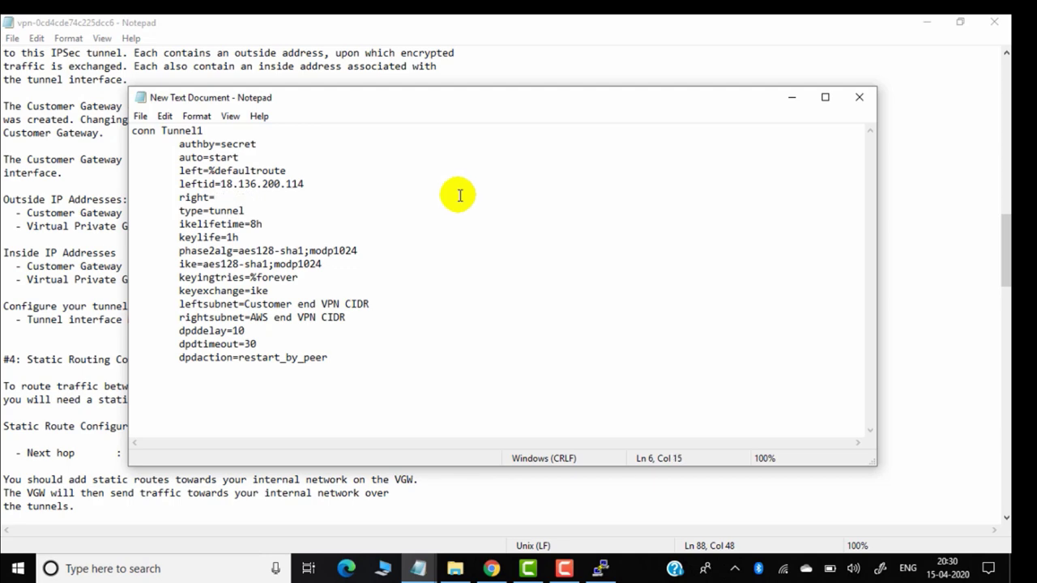
{"action": "left_click", "coordinate": [792, 98]}
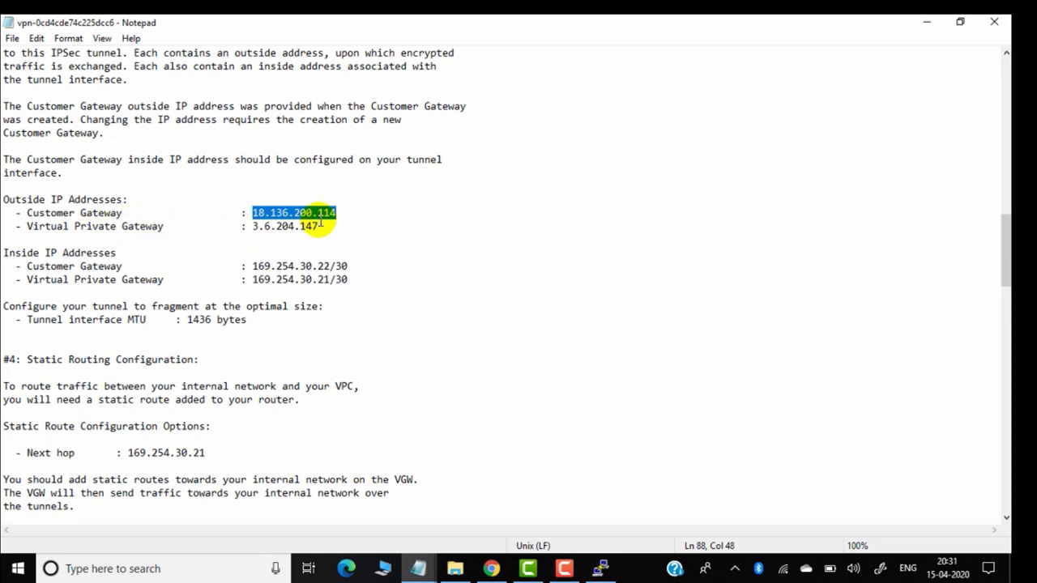
{"action": "left_click_drag", "start_coordinate": [319, 226], "coordinate": [248, 226]}
{"action": "key", "text": "ctrl+c"}
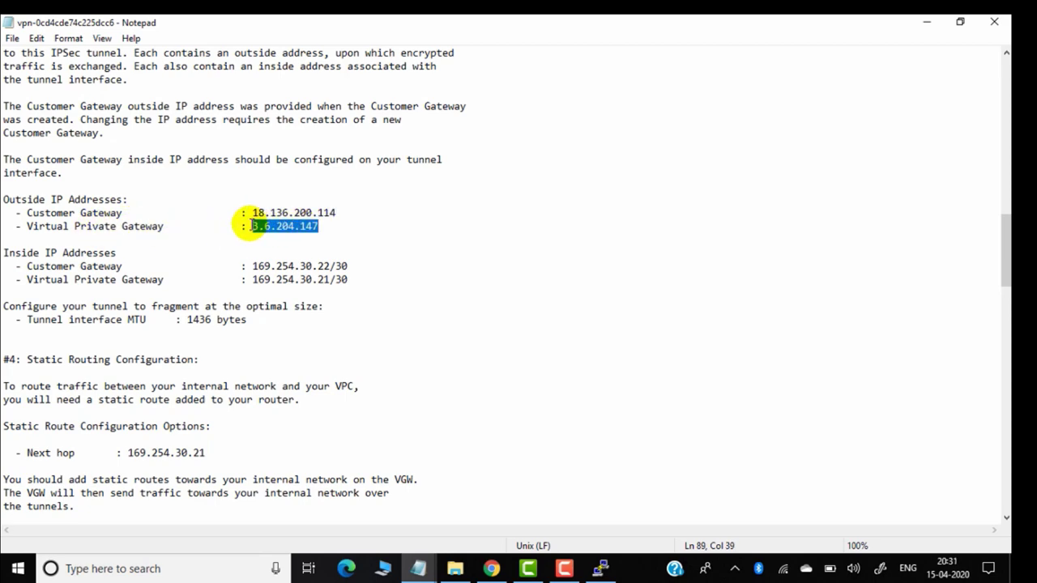
{"action": "mouse_move", "coordinate": [418, 573]}
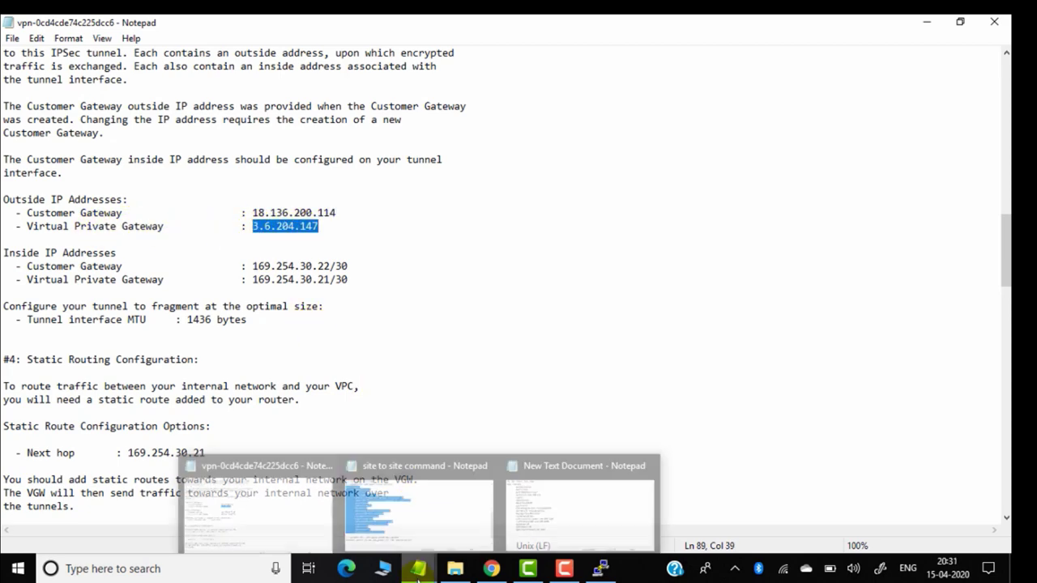
{"action": "left_click", "coordinate": [564, 502]}
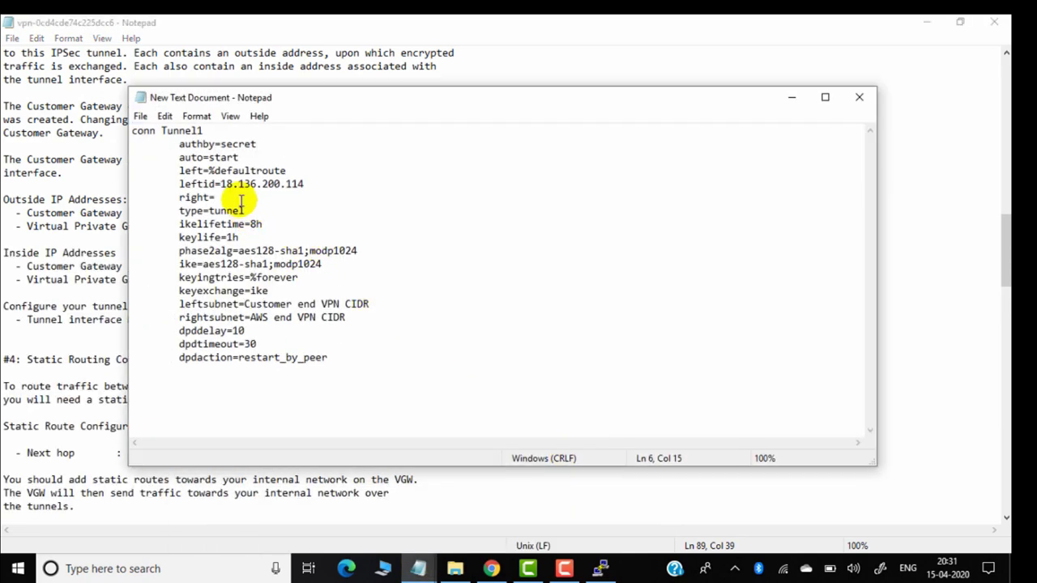
{"action": "key", "text": "ctrl+v"}
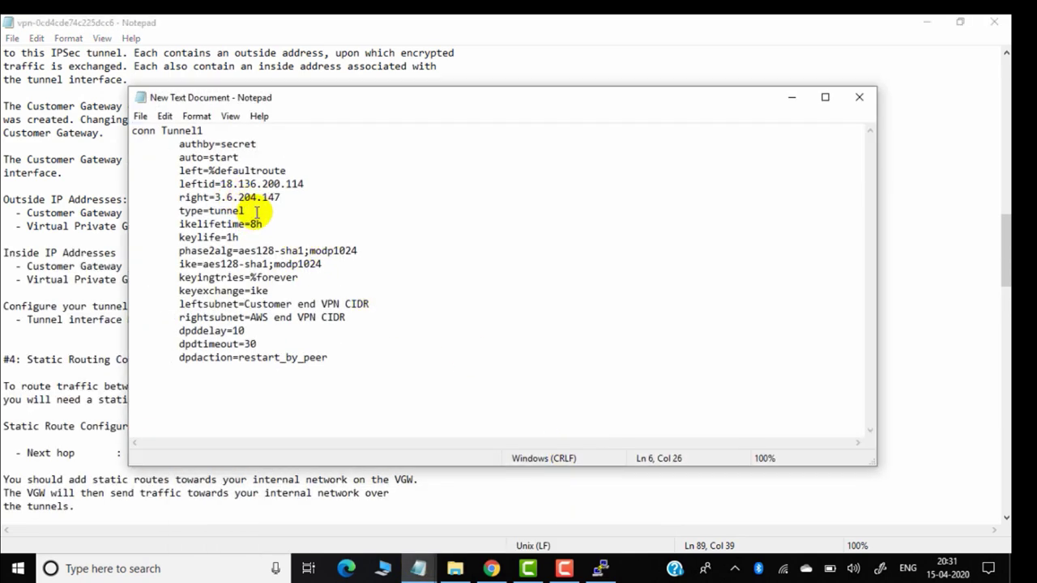
Replace the leftsubnet placeholder with the customer-end CIDR 10.2.0.0/16
{"action": "left_click", "coordinate": [380, 304]}
{"action": "key", "text": "BackSpace"}
{"action": "key", "text": "BackSpace"}
{"action": "key", "text": "BackSpace"}
{"action": "key", "text": "BackSpace"}
{"action": "key", "text": "BackSpace"}
{"action": "key", "text": "BackSpace"}
{"action": "key", "text": "BackSpace"}
{"action": "key", "text": "BackSpace"}
{"action": "key", "text": "BackSpace"}
{"action": "key", "text": "BackSpace"}
{"action": "key", "text": "BackSpace"}
{"action": "key", "text": "BackSpace"}
{"action": "key", "text": "BackSpace"}
{"action": "key", "text": "BackSpace"}
{"action": "key", "text": "BackSpace"}
{"action": "key", "text": "BackSpace"}
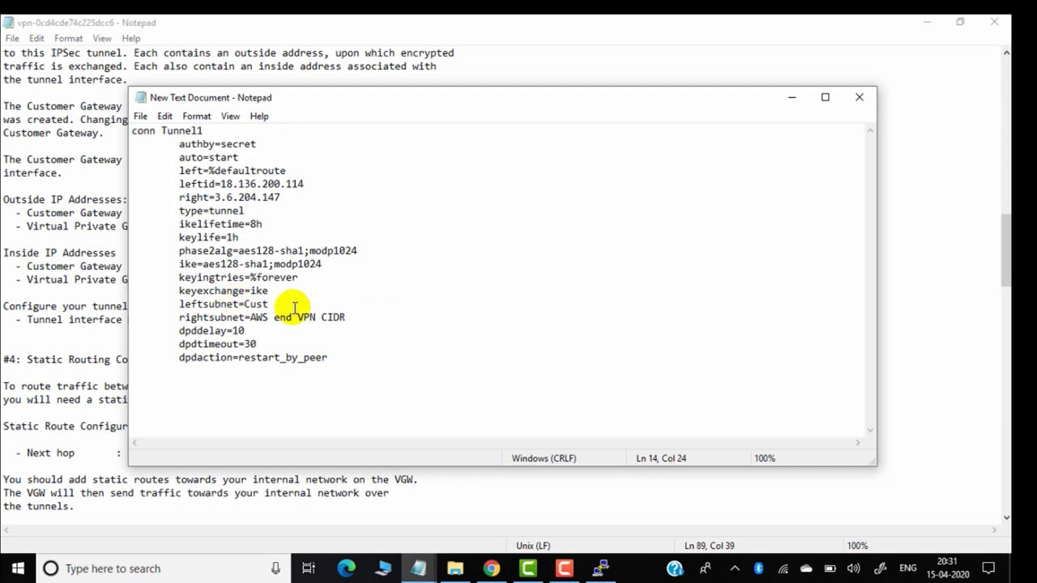
{"action": "key", "text": "BackSpace"}
{"action": "key", "text": "BackSpace"}
{"action": "key", "text": "BackSpace"}
{"action": "key", "text": "BackSpace"}
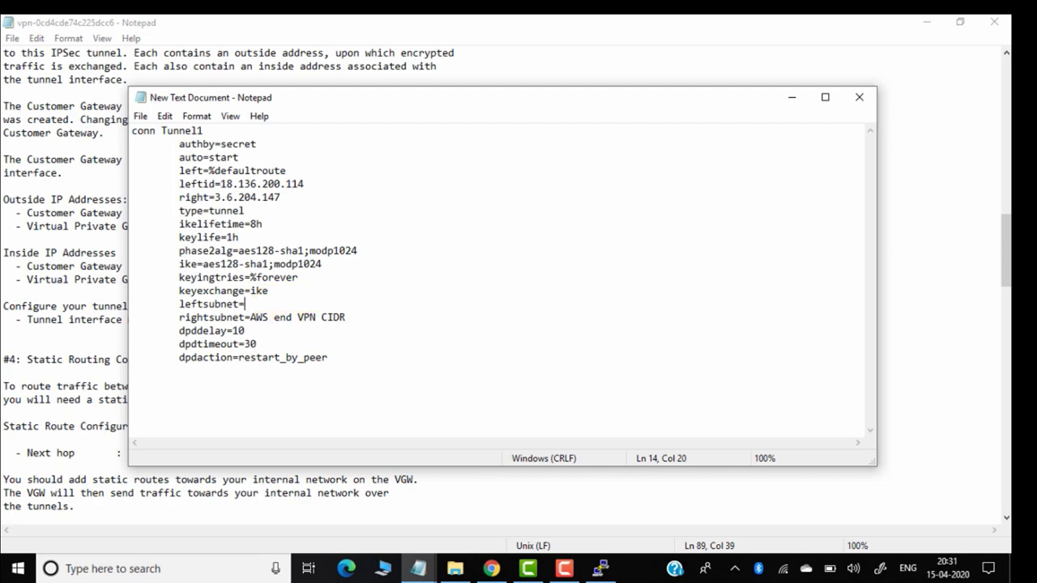
{"action": "type", "text": "10.2.0.0/16"}
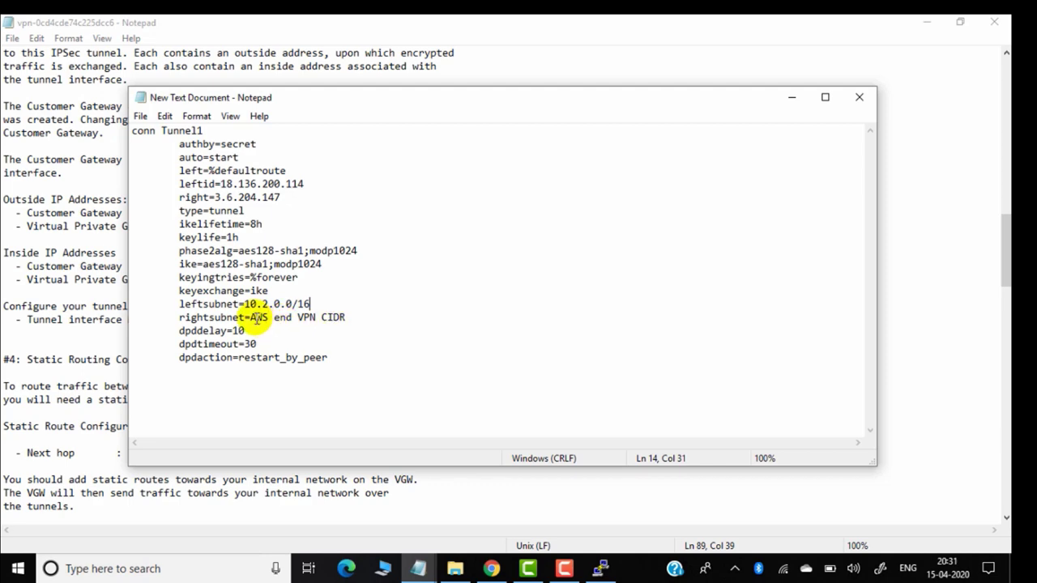
Replace the rightsubnet placeholder with the AWS-end CIDR 10.1.0.0/16
{"action": "left_click", "coordinate": [251, 317]}
{"action": "left_click_drag", "start_coordinate": [251, 318], "coordinate": [303, 322]}
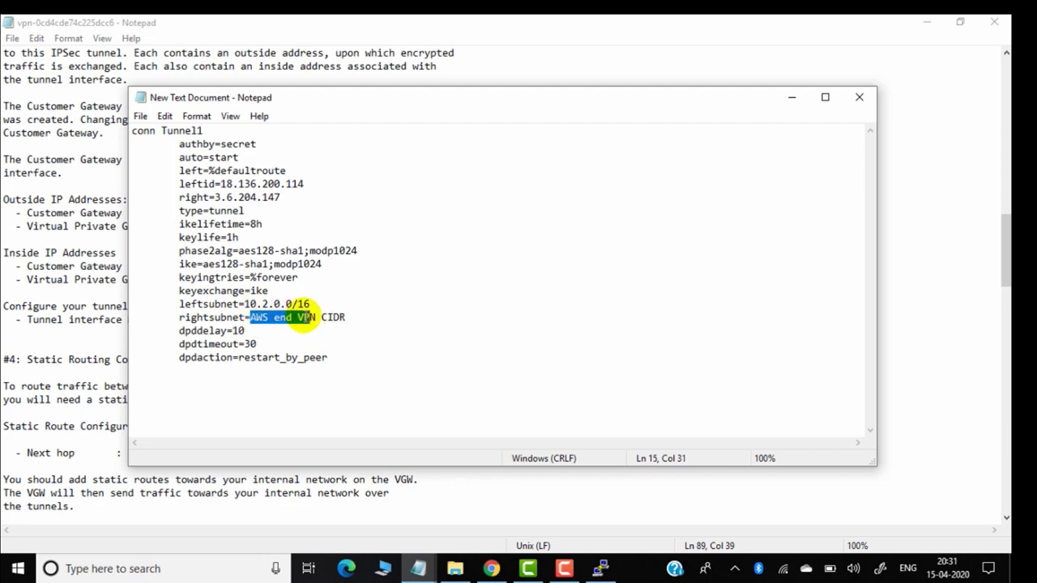
{"action": "left_click", "coordinate": [354, 318]}
{"action": "key", "text": "BackSpace"}
{"action": "key", "text": "BackSpace"}
{"action": "key", "text": "BackSpace"}
{"action": "key", "text": "BackSpace"}
{"action": "key", "text": "BackSpace"}
{"action": "key", "text": "BackSpace"}
{"action": "key", "text": "BackSpace"}
{"action": "key", "text": "BackSpace"}
{"action": "key", "text": "BackSpace"}
{"action": "key", "text": "BackSpace"}
{"action": "key", "text": "BackSpace"}
{"action": "key", "text": "BackSpace"}
{"action": "key", "text": "BackSpace"}
{"action": "key", "text": "BackSpace"}
{"action": "key", "text": "BackSpace"}
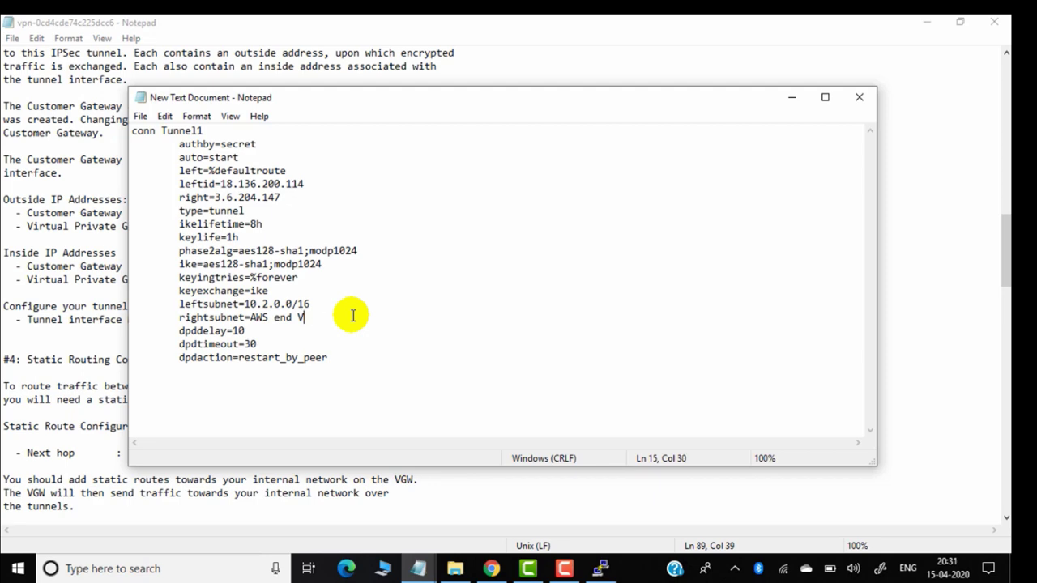
{"action": "type", "text": "10.1"}
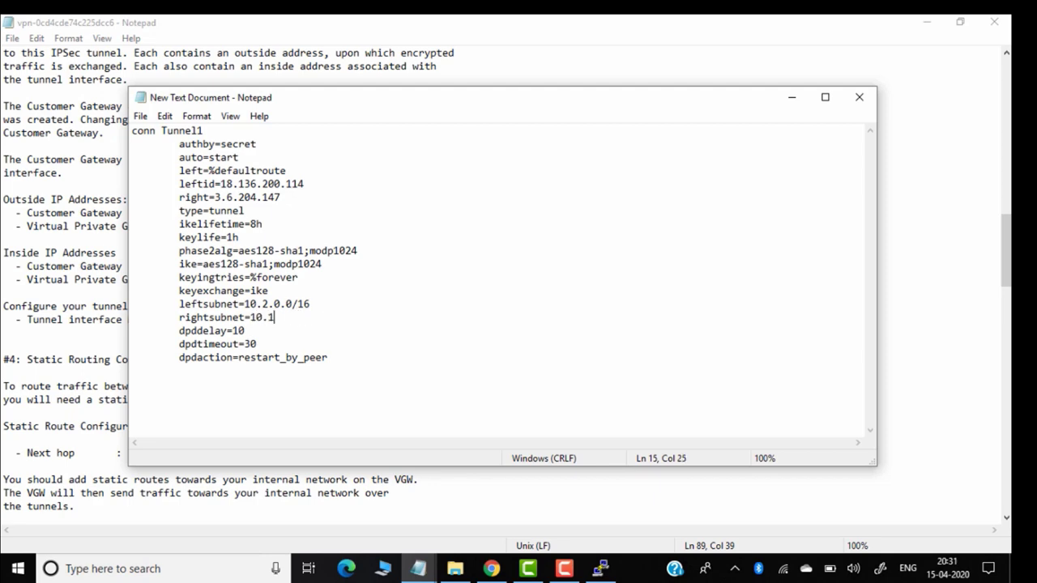
{"action": "type", "text": ".0.0/16"}
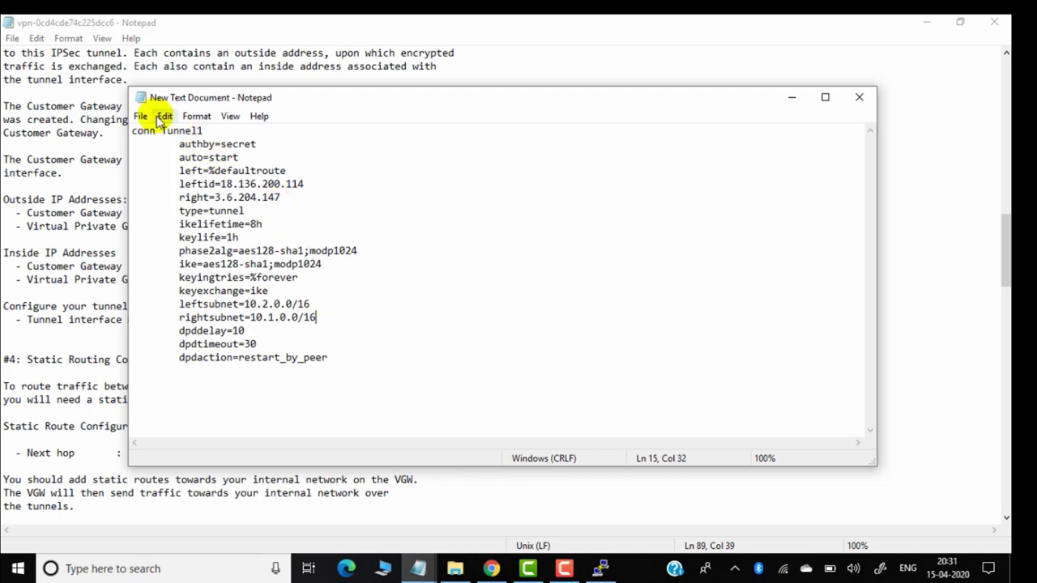
Copy the completed Tunnel1 configuration from New Text Document into aws-vpn.conf in the PuTTY vim session, then save and exit the file
{"action": "left_click", "coordinate": [130, 130]}
{"action": "left_click_drag", "start_coordinate": [130, 130], "coordinate": [345, 357]}
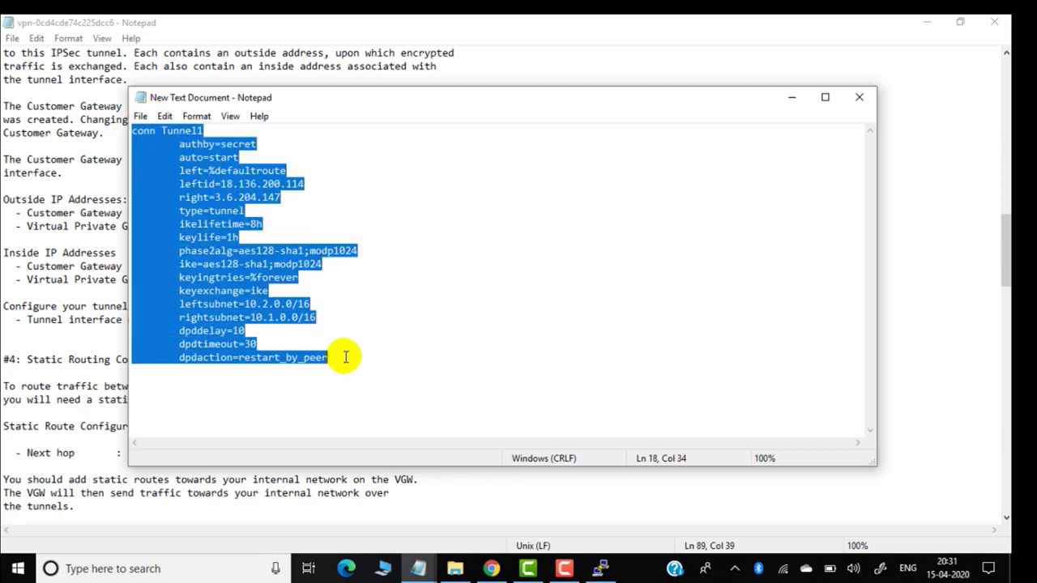
{"action": "left_click", "coordinate": [792, 97]}
{"action": "left_click", "coordinate": [604, 568]}
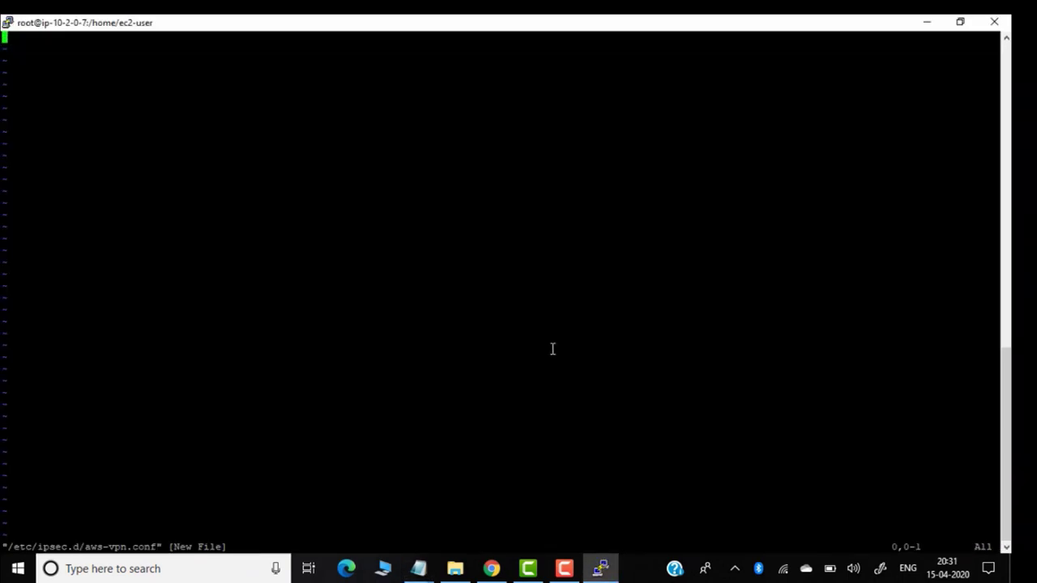
{"action": "key", "text": "i"}
{"action": "right_click", "coordinate": [39, 39]}
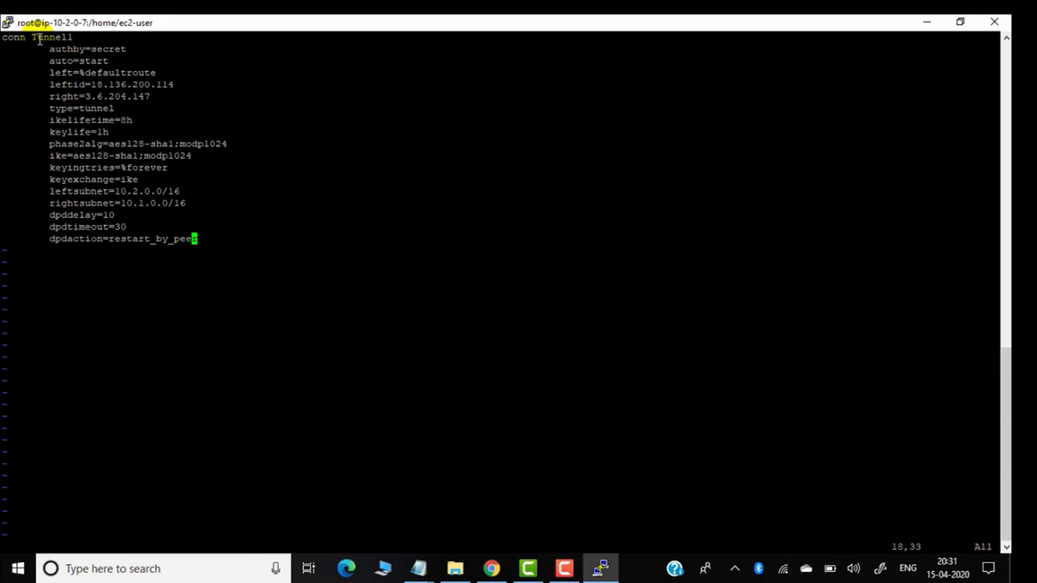
{"action": "type", "text": ":wq"}
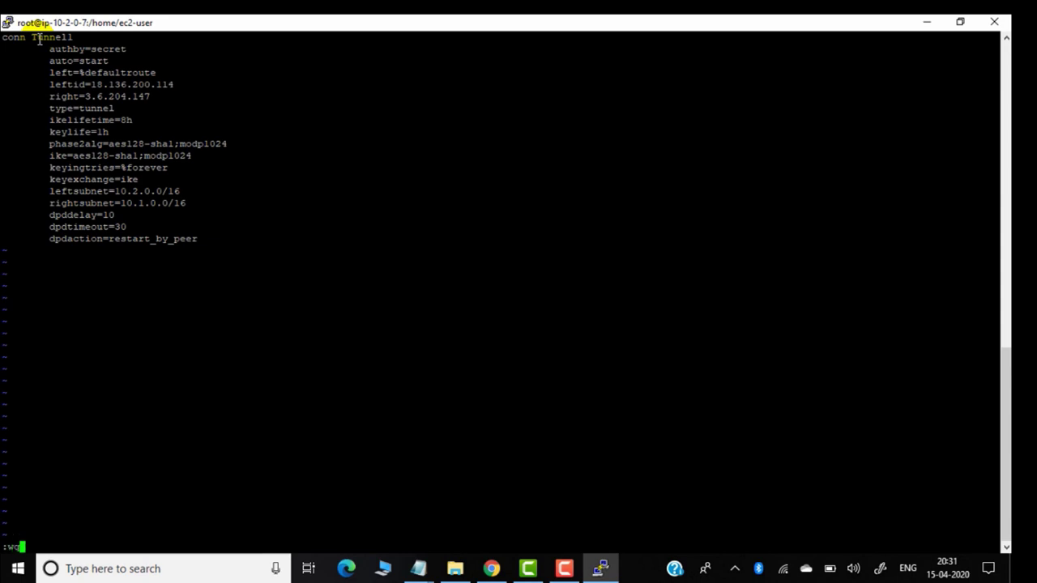
{"action": "key", "text": "Return"}
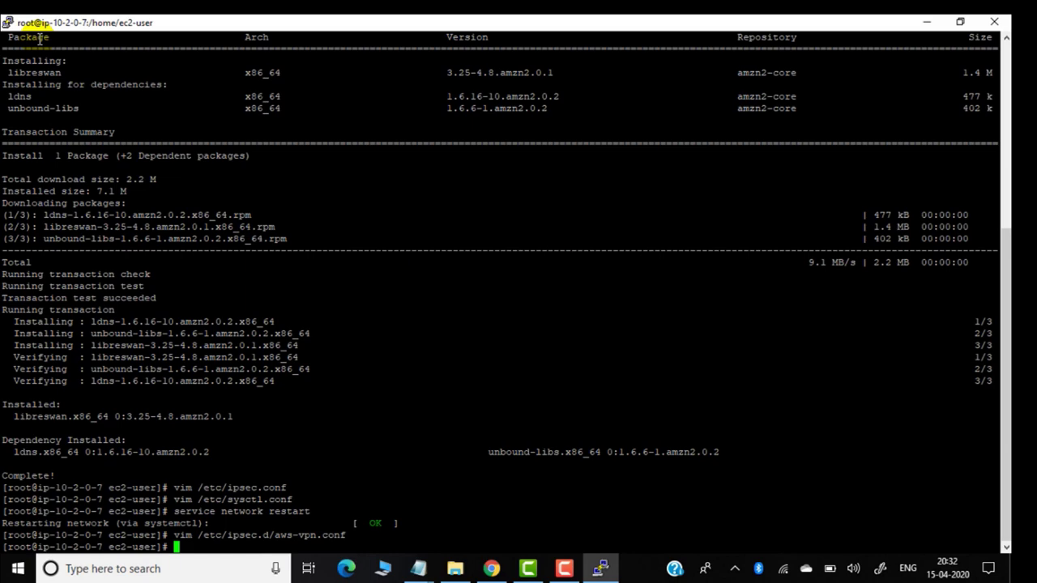
Open the new file /etc/ipsec.d/aws-vpn.secrets in vim
{"action": "type", "text": "vim /etc/ipsec.d"}
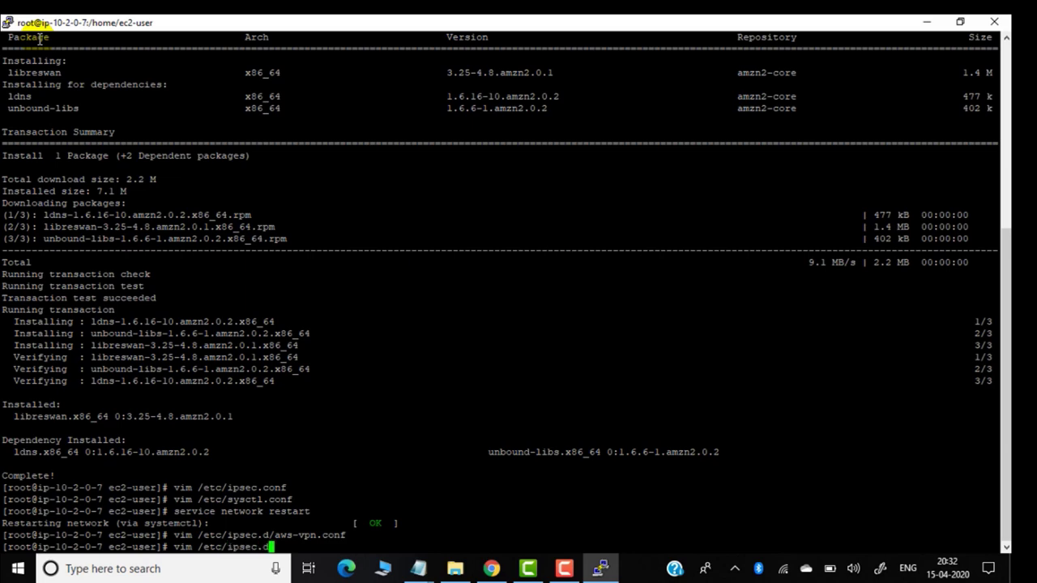
{"action": "type", "text": "/aws-vpn.secrets"}
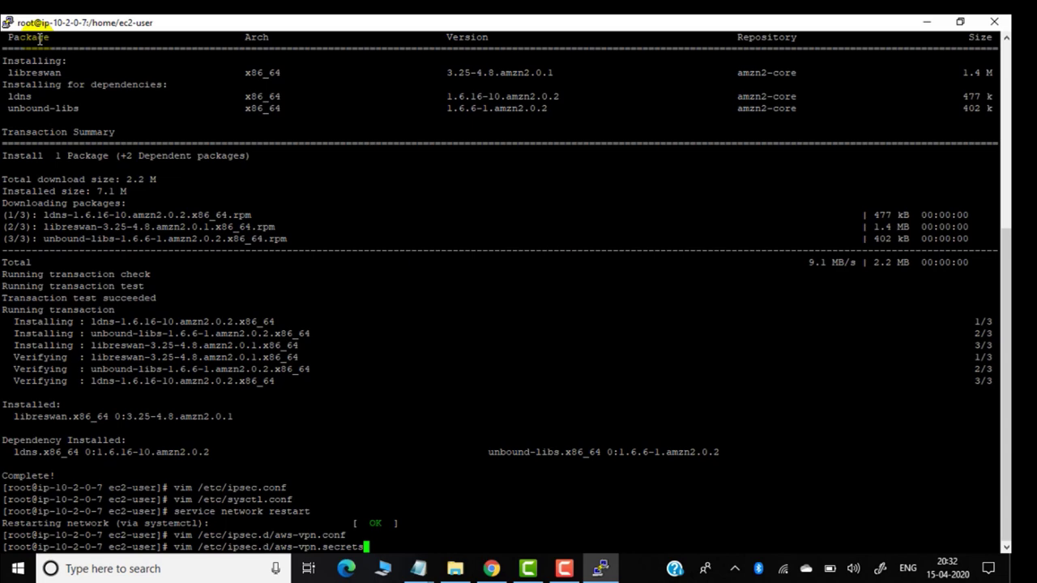
{"action": "key", "text": "Return"}
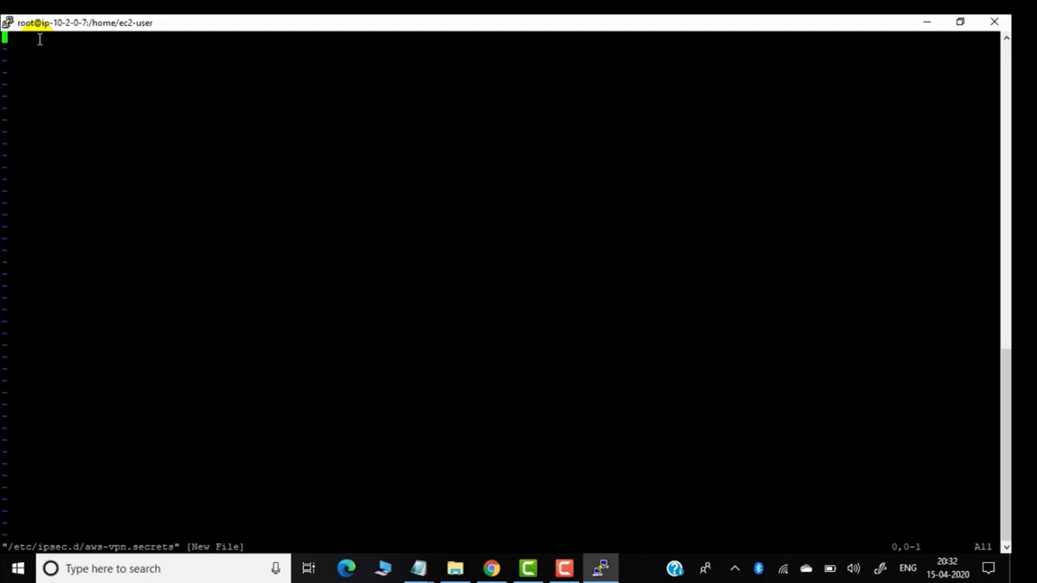
Copy the customer_public_ip aws_vgw_public_ip: PSK "shared secret" template line for aws-vpn.secrets from the site to site command file
{"action": "left_click", "coordinate": [925, 24]}
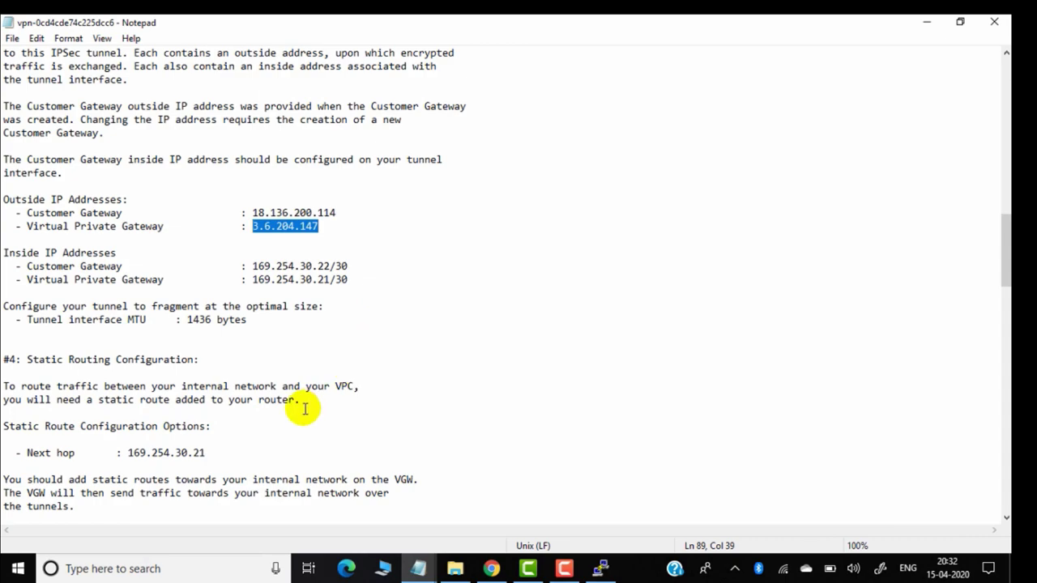
{"action": "mouse_move", "coordinate": [418, 575]}
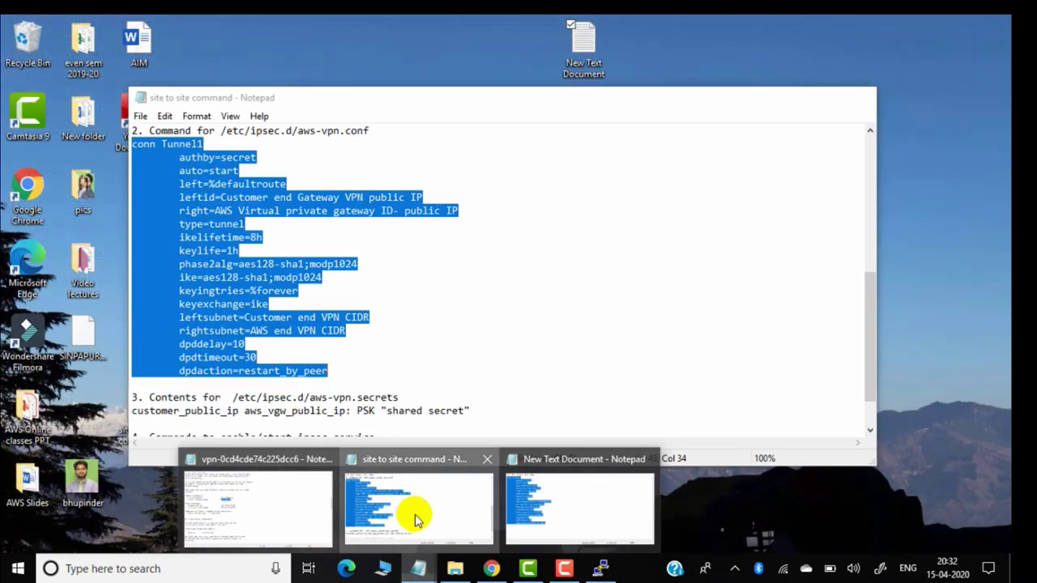
{"action": "left_click", "coordinate": [415, 518]}
{"action": "scroll", "coordinate": [431, 278], "scroll_direction": "down", "scroll_amount": 1}
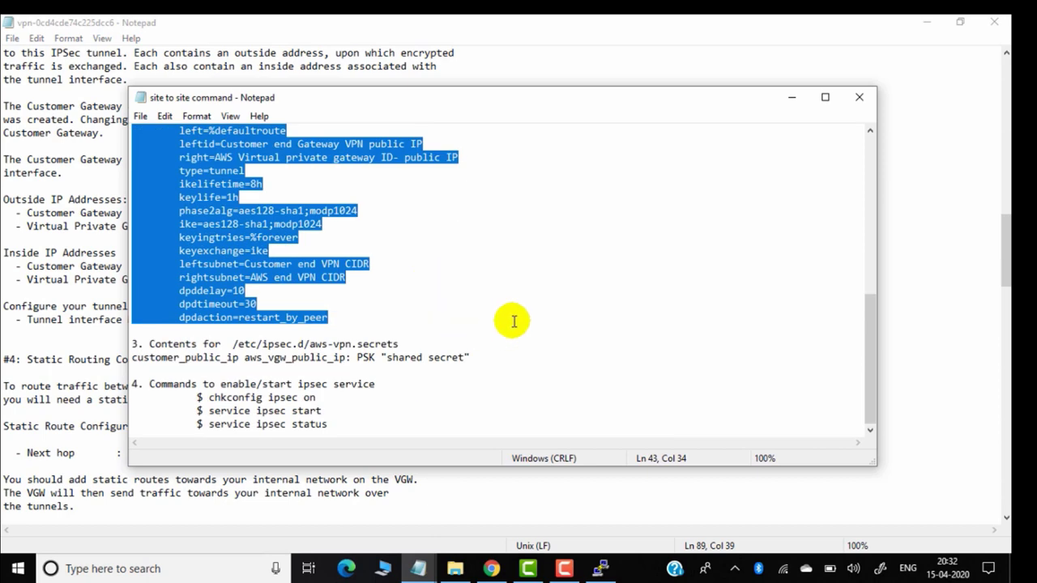
{"action": "left_click", "coordinate": [543, 304]}
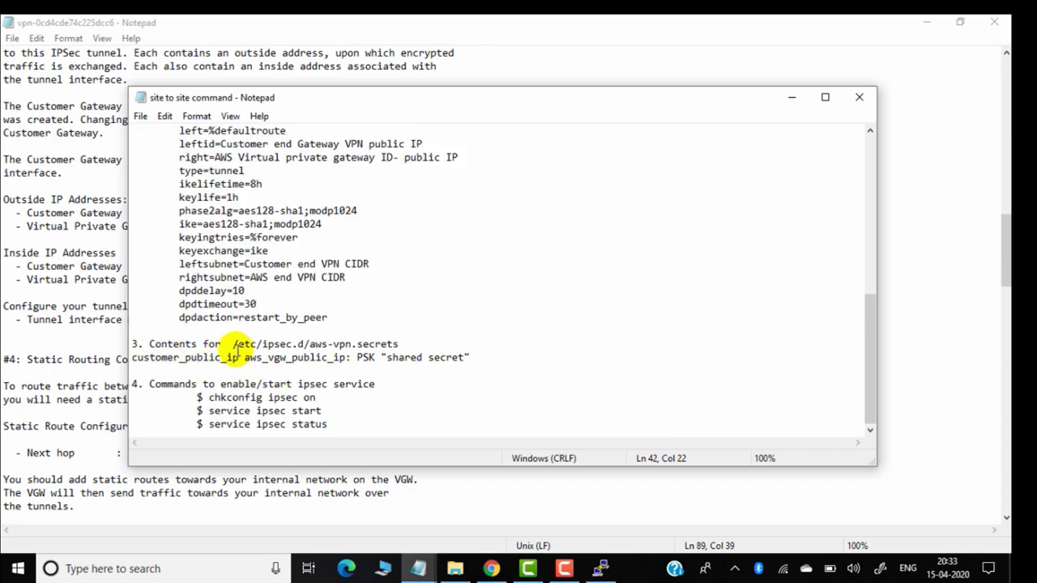
{"action": "left_click_drag", "start_coordinate": [233, 345], "coordinate": [439, 340]}
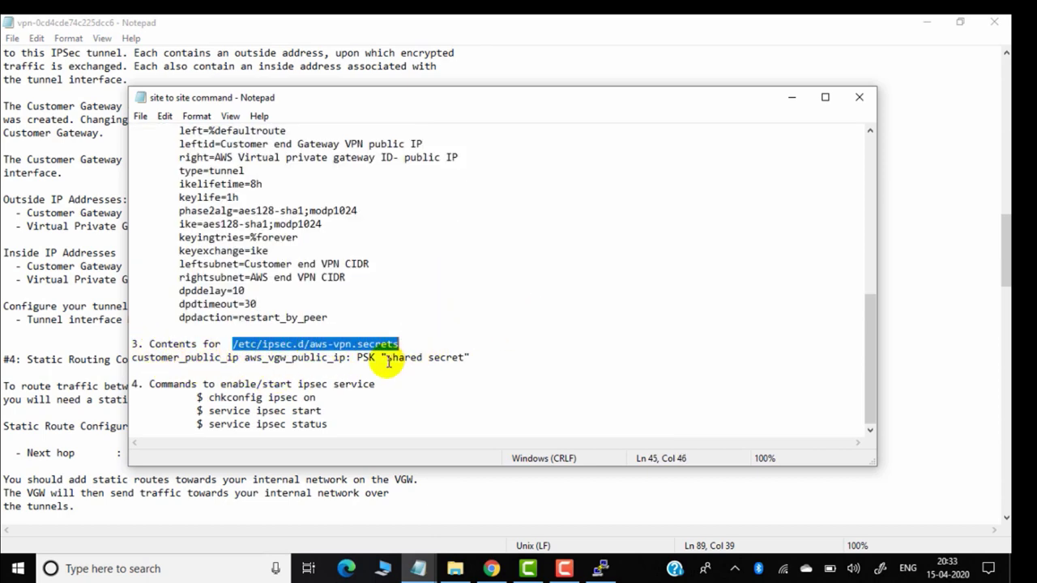
{"action": "left_click", "coordinate": [352, 370]}
{"action": "left_click_drag", "start_coordinate": [132, 357], "coordinate": [366, 370]}
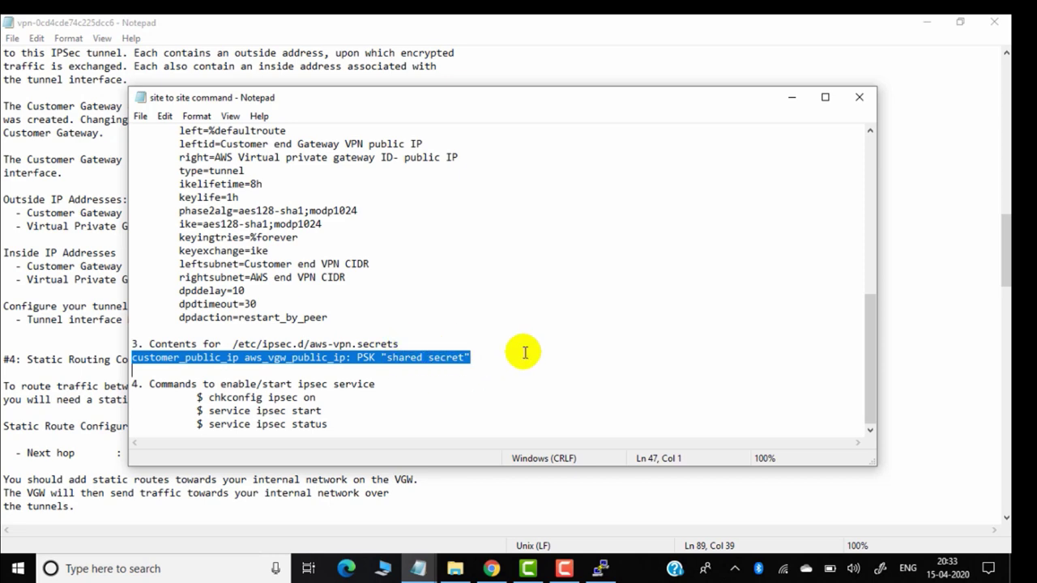
{"action": "left_click", "coordinate": [475, 359]}
{"action": "left_click_drag", "start_coordinate": [475, 359], "coordinate": [266, 359]}
{"action": "left_click", "coordinate": [133, 368]}
{"action": "left_click_drag", "start_coordinate": [134, 369], "coordinate": [132, 363]}
{"action": "key", "text": "ctrl+c"}
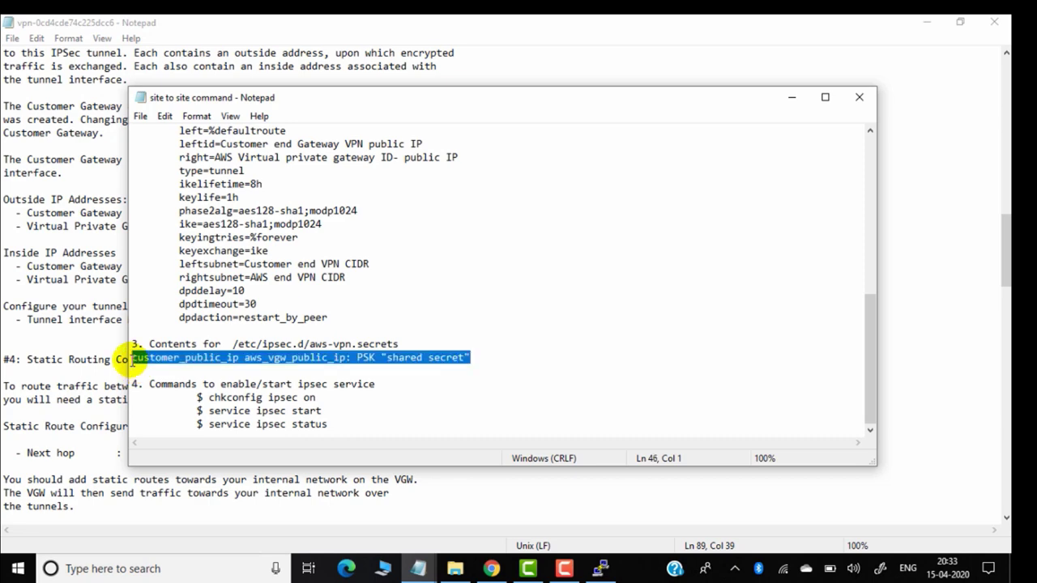
Paste the PSK template line into New Text Document, leaving blank lines below the Tunnel1 configuration
{"action": "left_click", "coordinate": [794, 98]}
{"action": "mouse_move", "coordinate": [421, 567]}
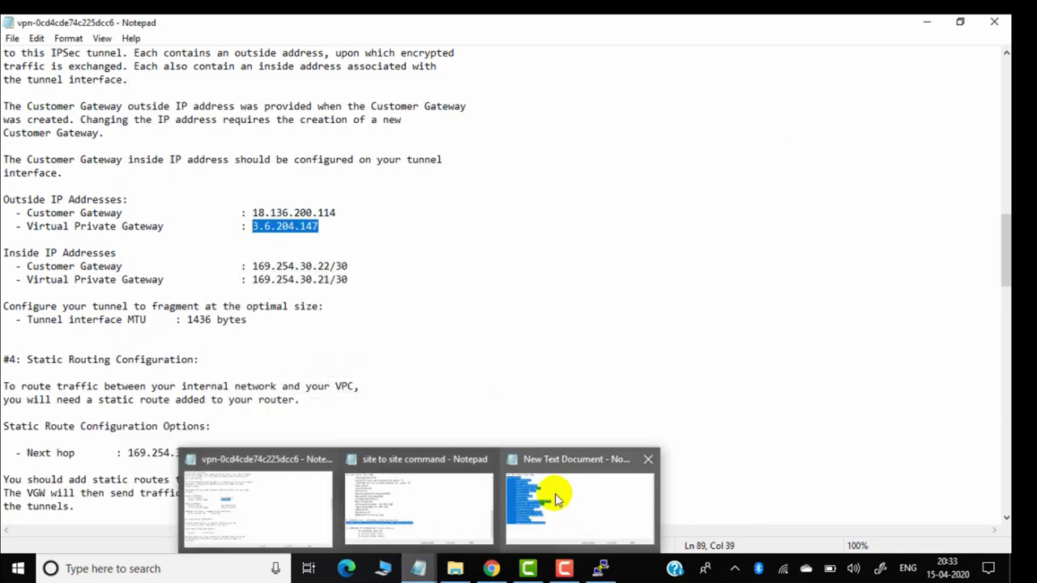
{"action": "left_click", "coordinate": [570, 468]}
{"action": "left_click", "coordinate": [394, 370]}
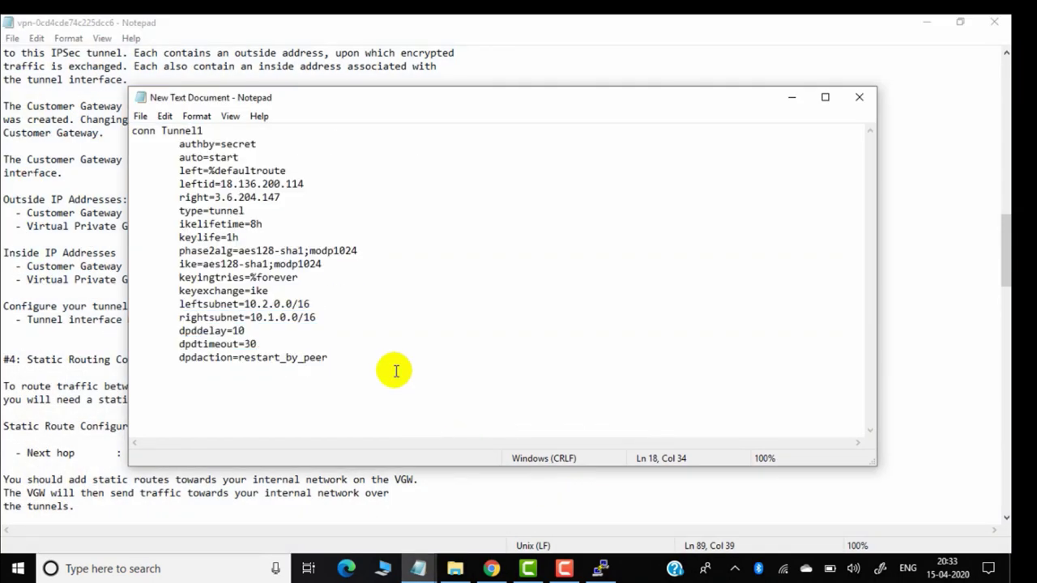
{"action": "key", "text": "Return"}
{"action": "key", "text": "Return"}
{"action": "key", "text": "Return"}
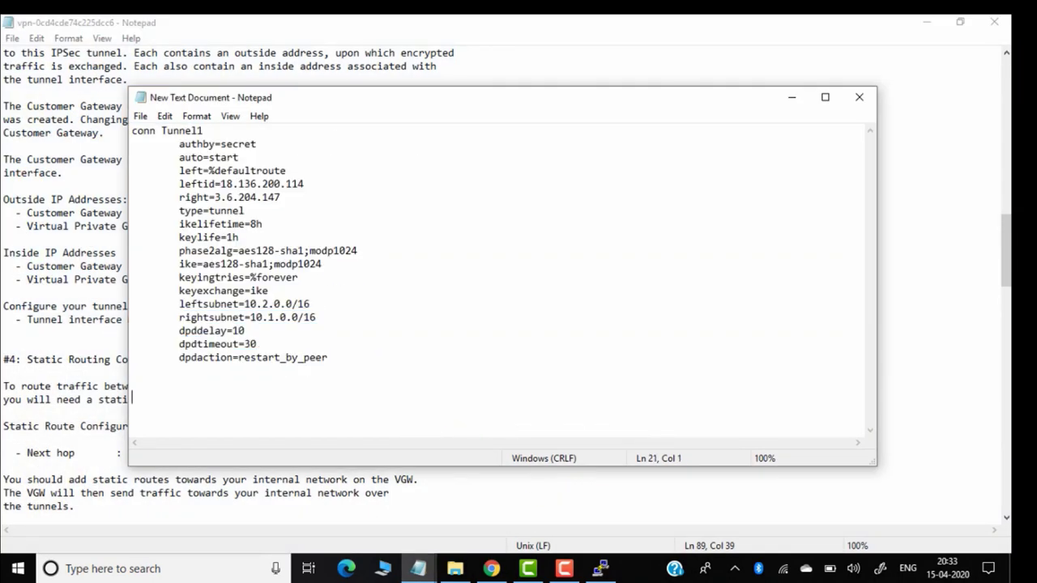
{"action": "key", "text": "ctrl+v"}
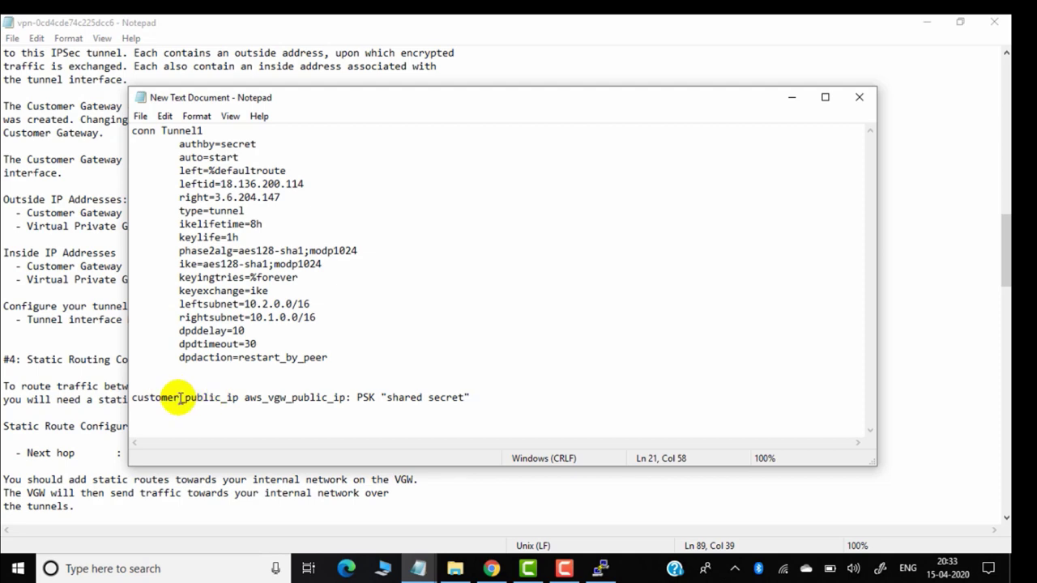
Replace the customer_public_ip placeholder with Tunnel #1's outside Customer Gateway address, 18.136.200.114, copied from the VPN configuration file
{"action": "left_click", "coordinate": [792, 97]}
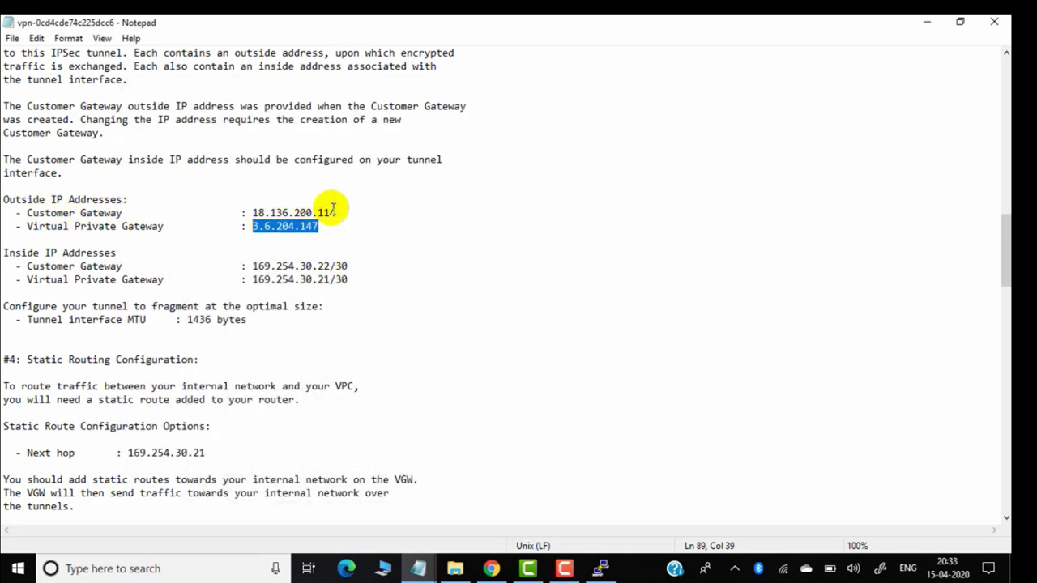
{"action": "left_click", "coordinate": [335, 213]}
{"action": "left_click_drag", "start_coordinate": [335, 213], "coordinate": [249, 213]}
{"action": "key", "text": "ctrl+c"}
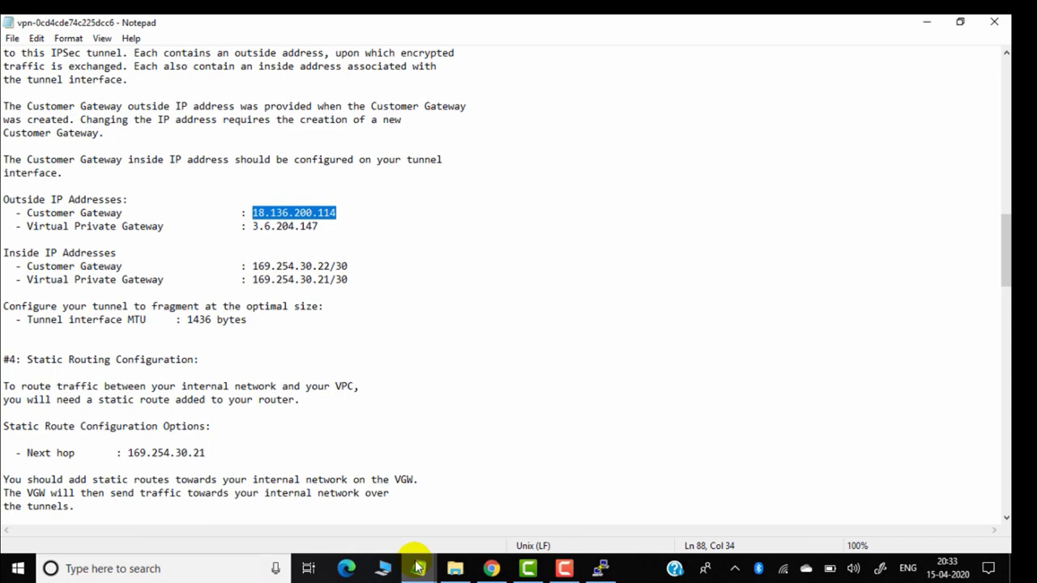
{"action": "mouse_move", "coordinate": [417, 566]}
{"action": "left_click", "coordinate": [597, 507]}
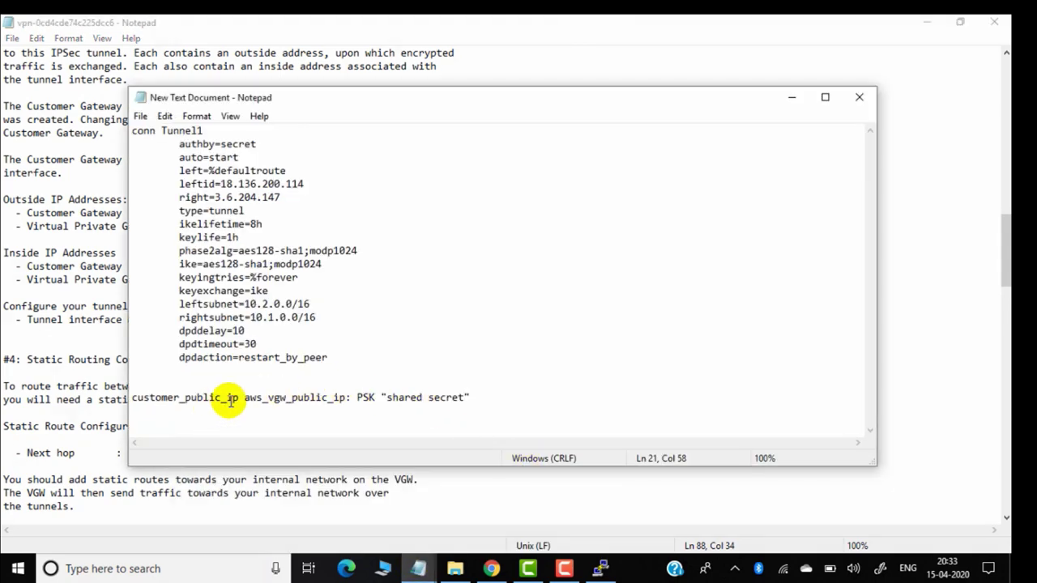
{"action": "left_click_drag", "start_coordinate": [239, 397], "coordinate": [132, 399]}
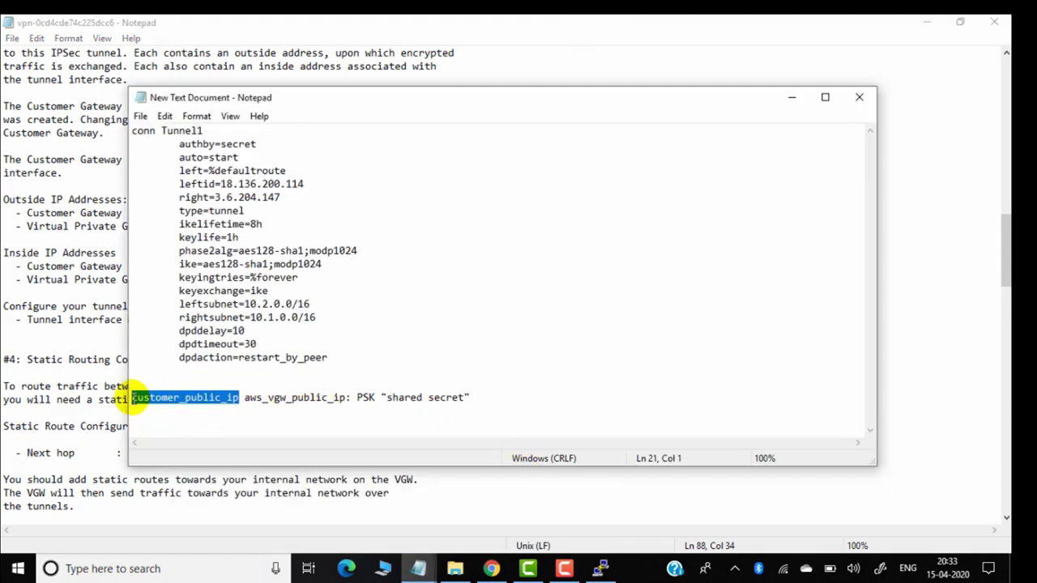
{"action": "key", "text": "ctrl+v"}
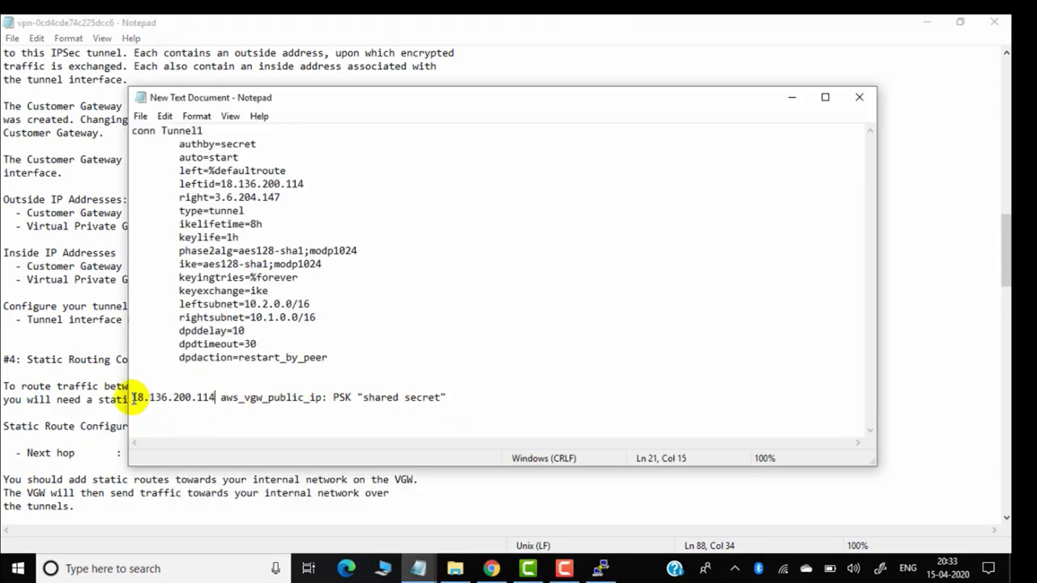
Replace the aws_vgw_public_ip placeholder with Tunnel #1's outside Virtual Private Gateway address, 3.6.204.147, copied from the VPN configuration file
{"action": "left_click", "coordinate": [804, 101]}
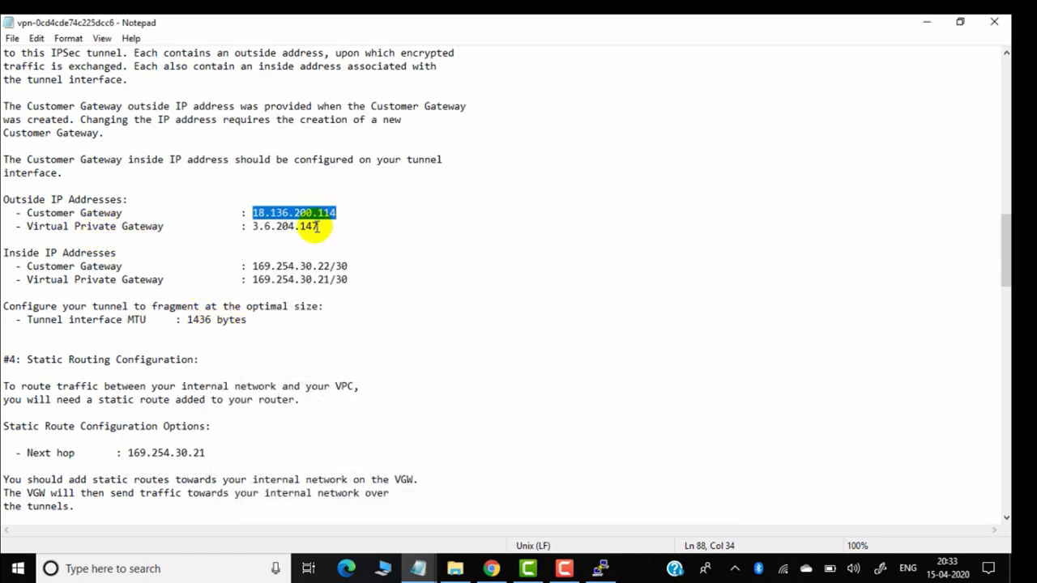
{"action": "left_click_drag", "start_coordinate": [319, 227], "coordinate": [252, 226]}
{"action": "key", "text": "ctrl+c"}
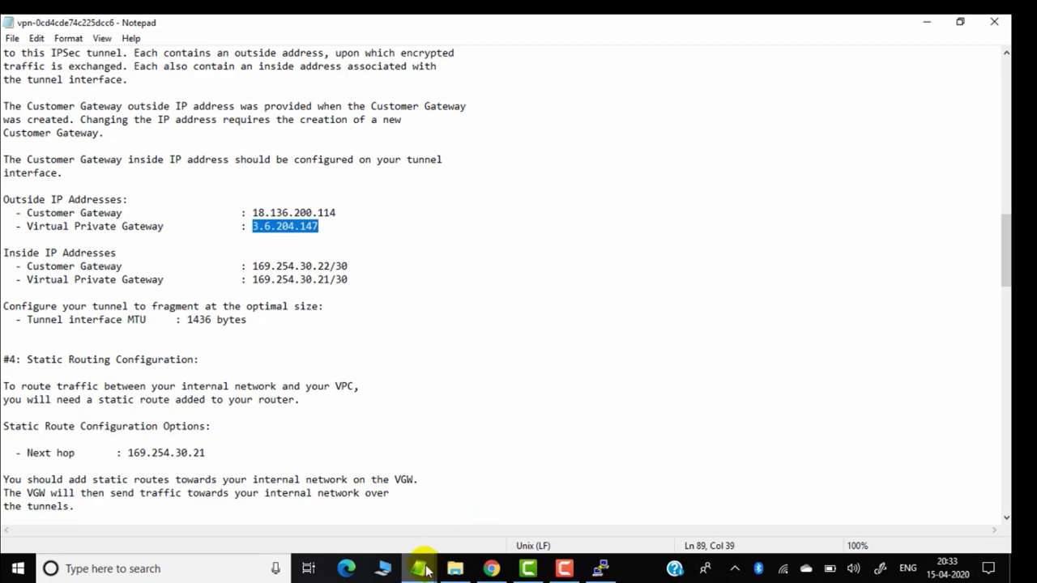
{"action": "mouse_move", "coordinate": [426, 572]}
{"action": "left_click", "coordinate": [527, 494]}
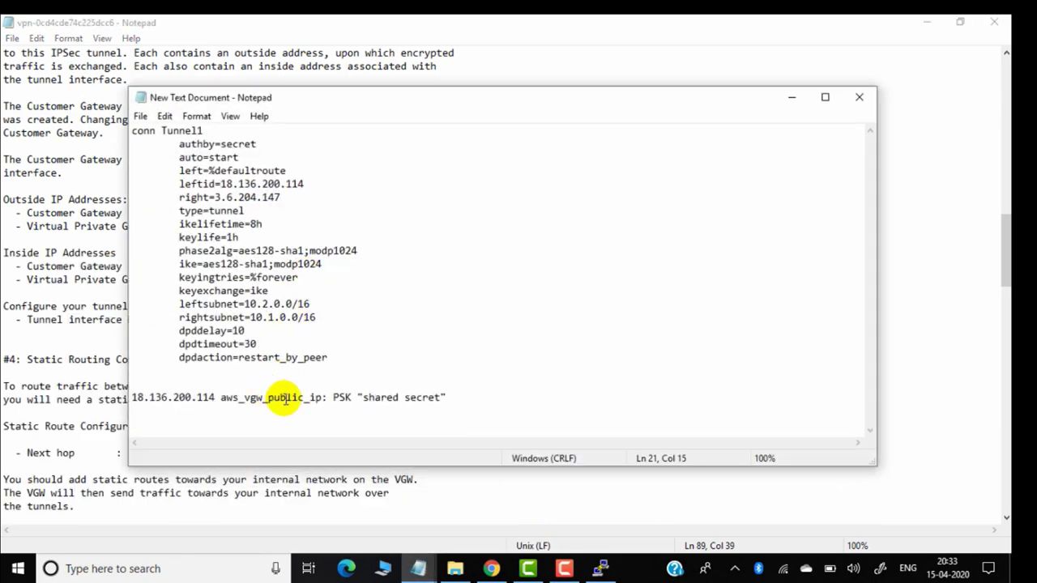
{"action": "left_click_drag", "start_coordinate": [320, 397], "coordinate": [220, 397]}
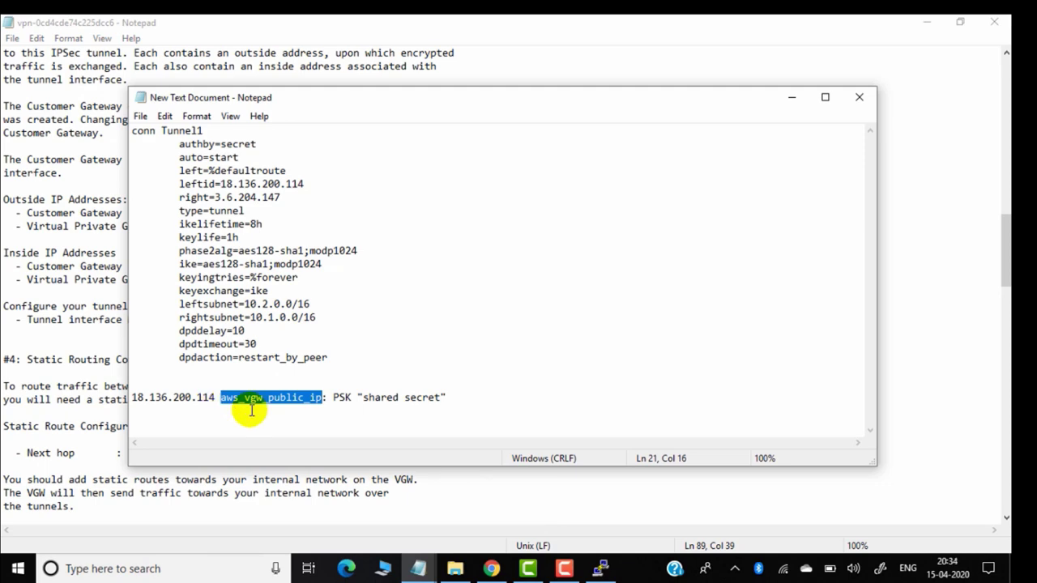
{"action": "key", "text": "ctrl+v"}
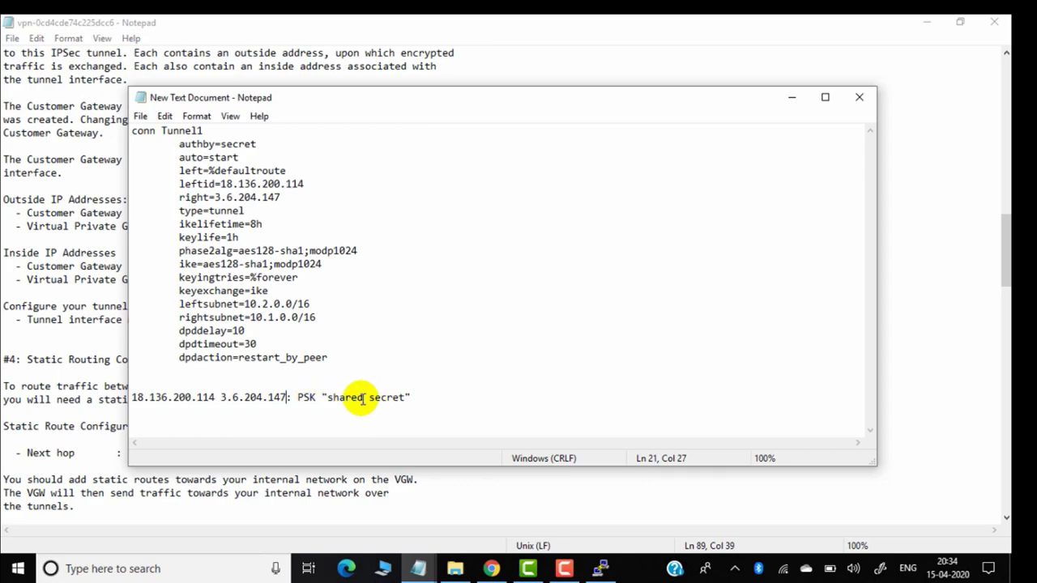
Replace the shared secret placeholder in New Text Document with Tunnel #1's pre-shared key copied from the VPN configuration file, keeping the closing quote
{"action": "left_click", "coordinate": [798, 107]}
{"action": "scroll", "coordinate": [373, 348], "scroll_direction": "up", "scroll_amount": 11}
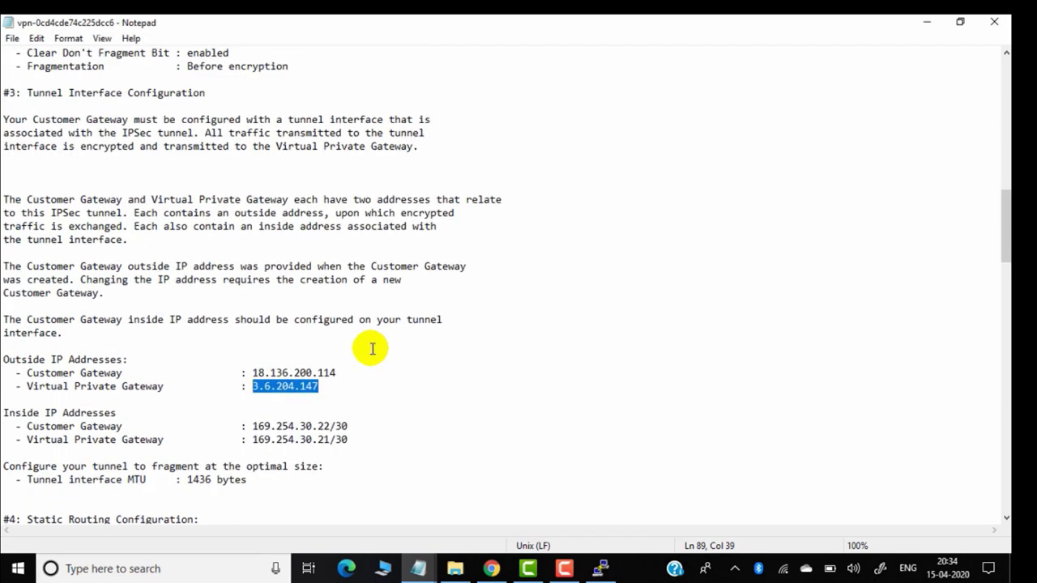
{"action": "scroll", "coordinate": [377, 348], "scroll_direction": "up", "scroll_amount": 9}
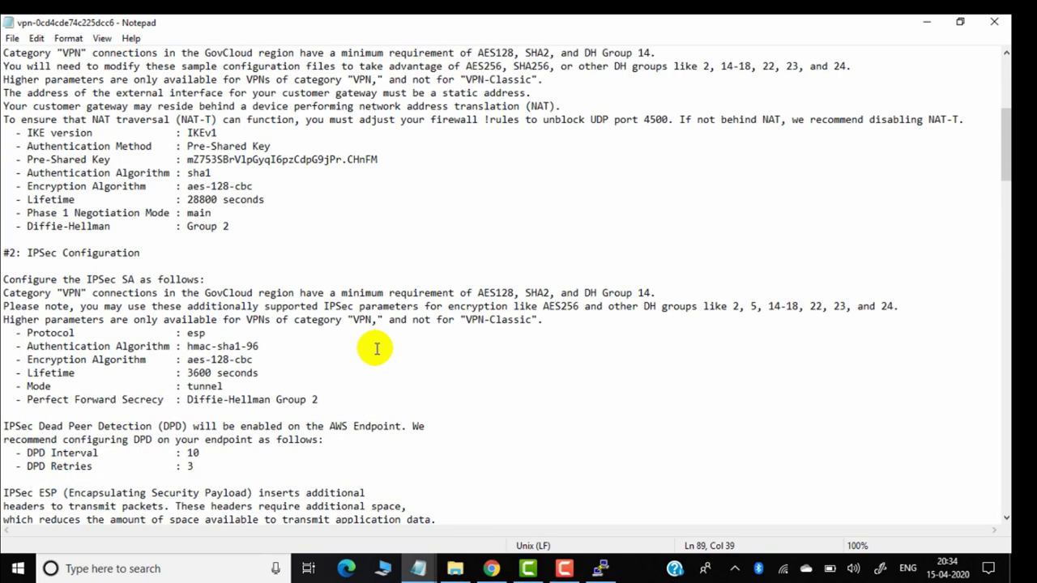
{"action": "scroll", "coordinate": [369, 308], "scroll_direction": "up", "scroll_amount": 1}
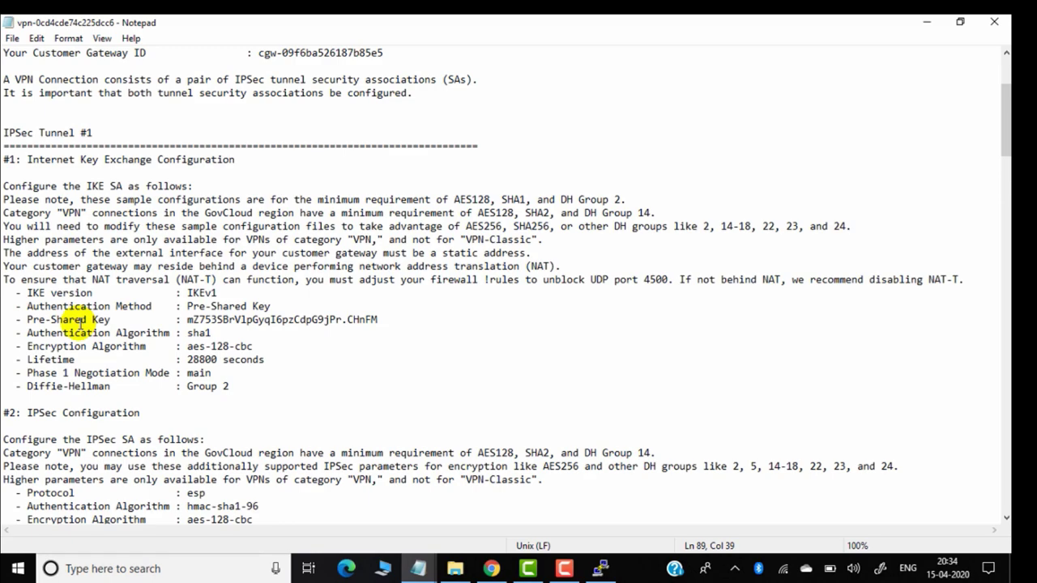
{"action": "left_click_drag", "start_coordinate": [377, 319], "coordinate": [177, 319]}
{"action": "key", "text": "ctrl+c"}
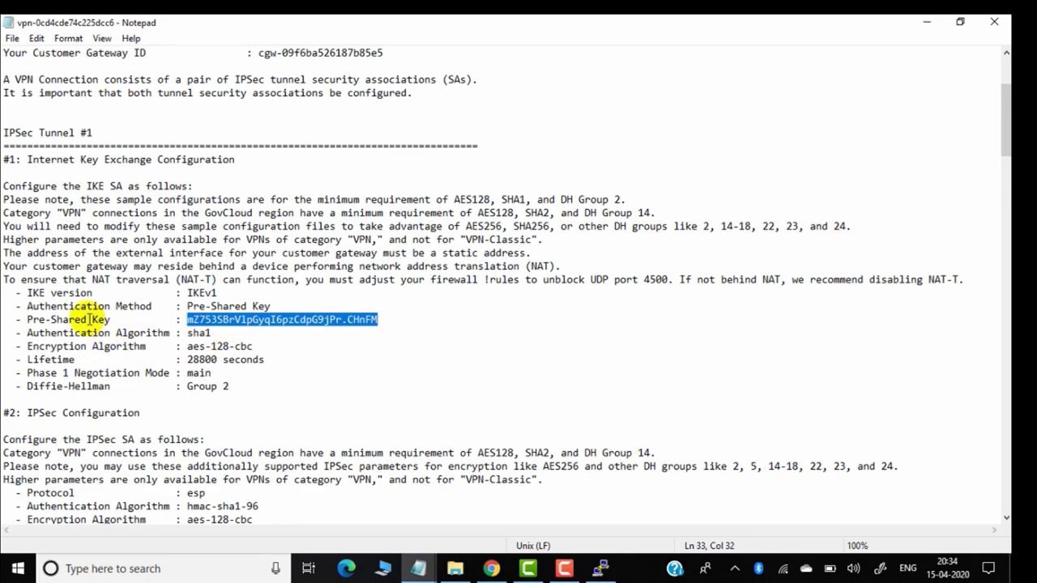
{"action": "mouse_move", "coordinate": [419, 567]}
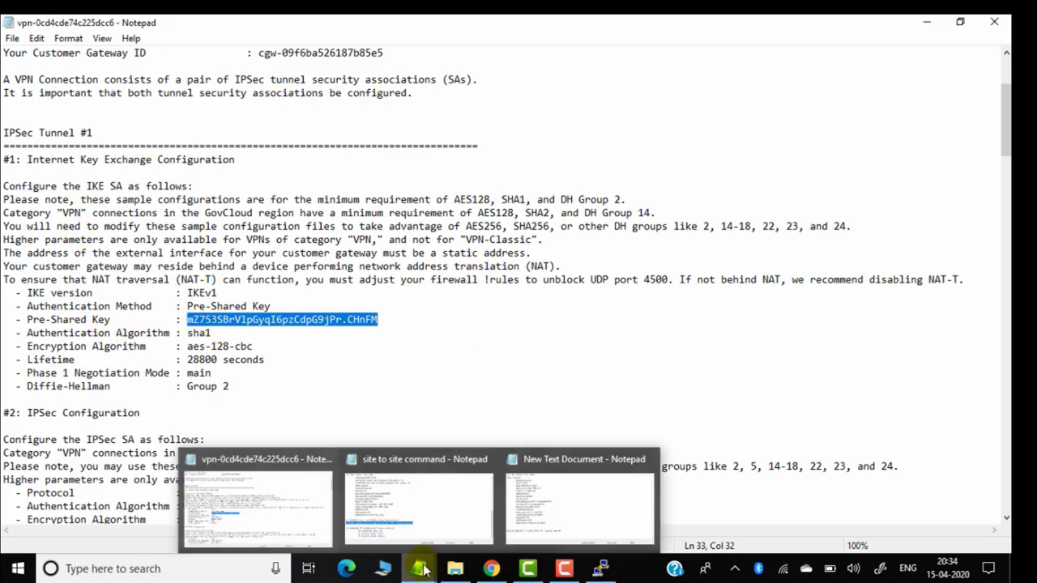
{"action": "left_click", "coordinate": [565, 507]}
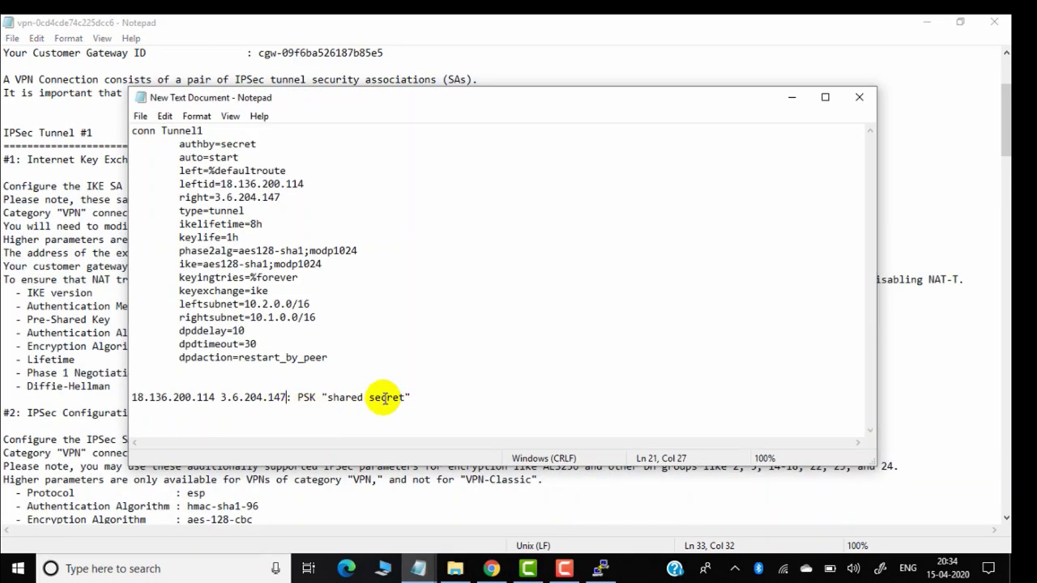
{"action": "left_click_drag", "start_coordinate": [408, 397], "coordinate": [324, 397]}
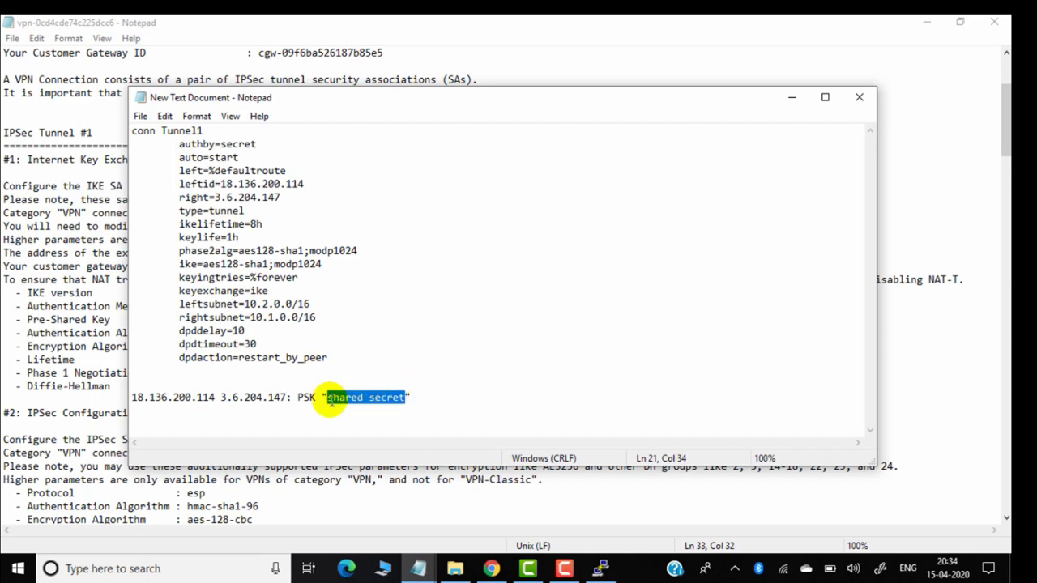
{"action": "key", "text": "ctrl+v"}
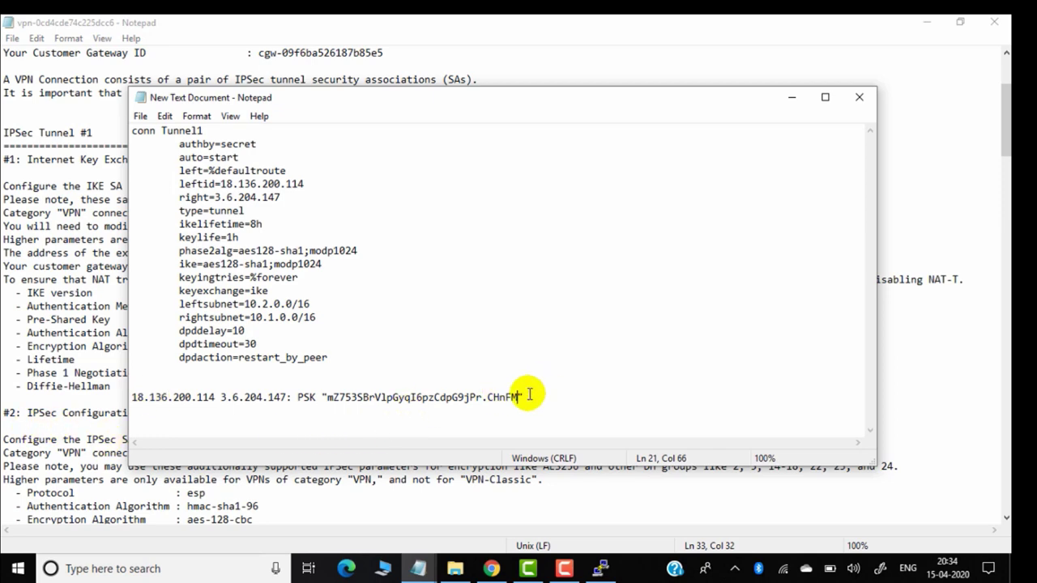
{"action": "type", "text": "\""}
Copy the completed PSK line with the pre-shared key into /etc/ipsec.d/aws-vpn.secrets in the PuTTY vim session, saving and closing the file
{"action": "left_click_drag", "start_coordinate": [527, 397], "coordinate": [132, 402]}
{"action": "key", "text": "ctrl+c"}
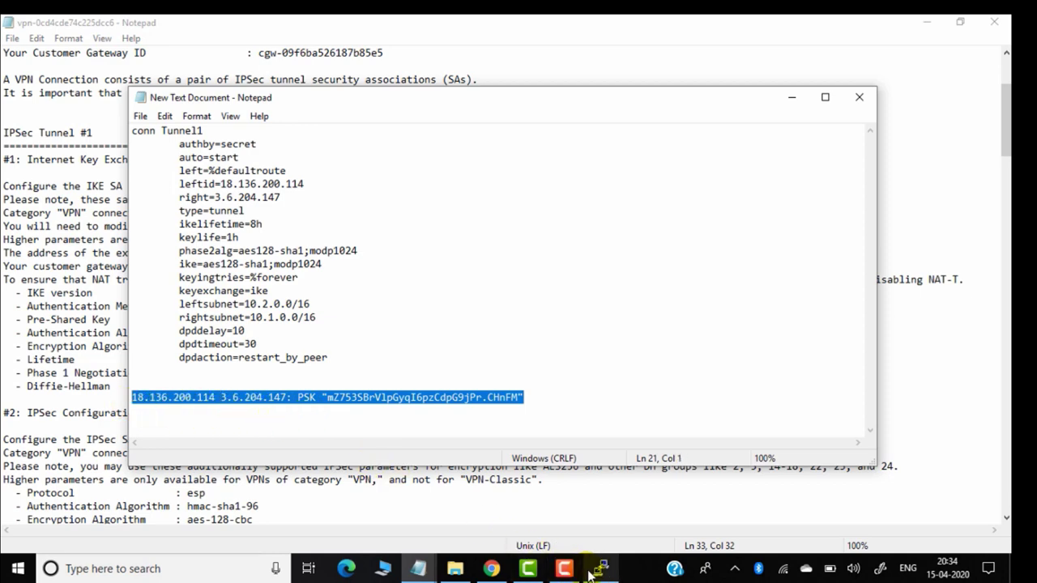
{"action": "mouse_move", "coordinate": [596, 574]}
{"action": "left_click", "coordinate": [592, 524]}
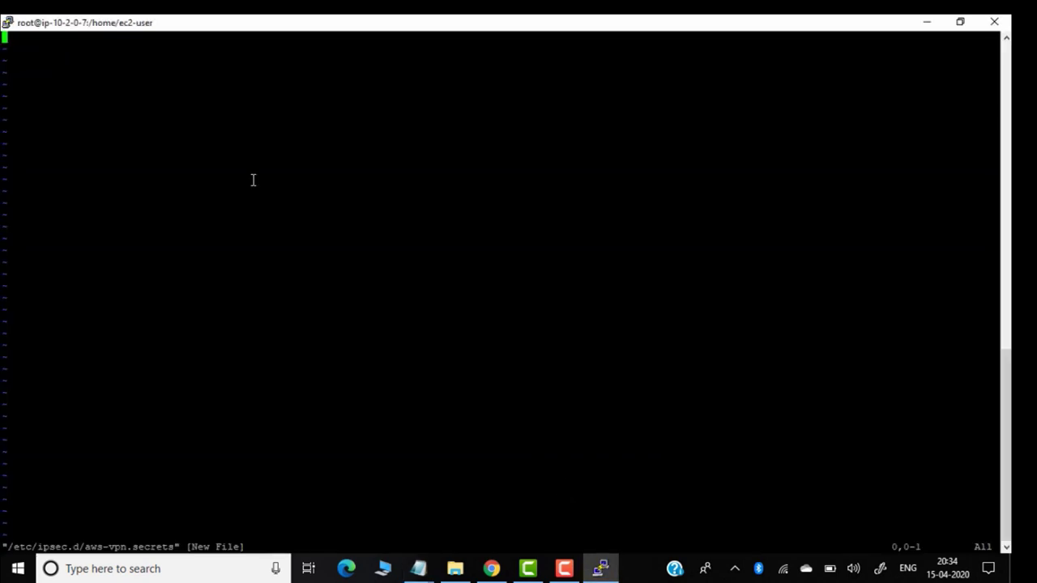
{"action": "key", "text": "i"}
{"action": "right_click", "coordinate": [101, 41]}
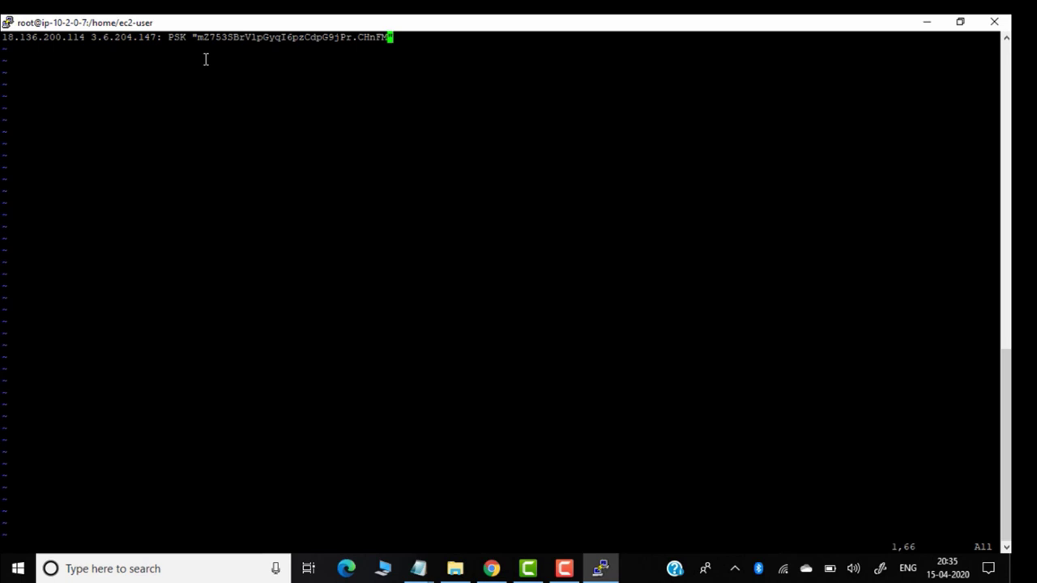
{"action": "key", "text": "Escape"}
{"action": "type", "text": ":wq"}
{"action": "key", "text": "Return"}
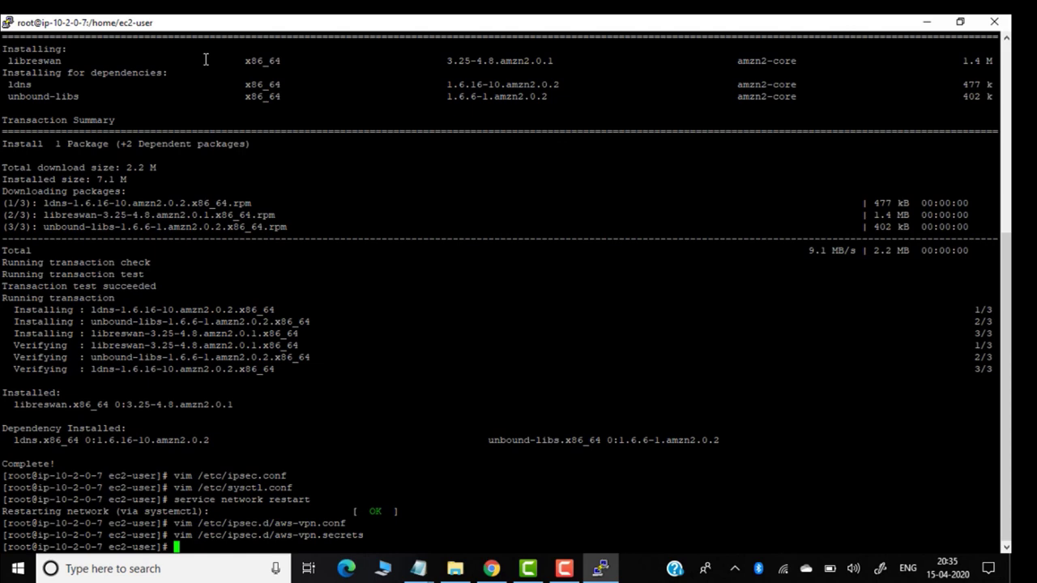
Enable the ipsec service at boot by running chkconfig ipsec on
{"action": "type", "text": "chk"}
{"action": "type", "text": "config ipse"}
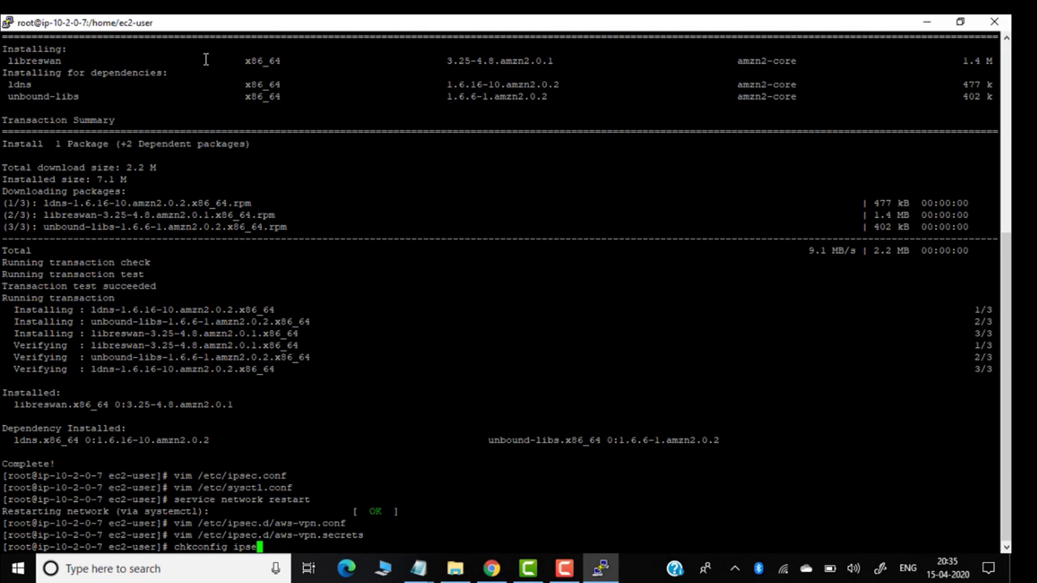
{"action": "type", "text": "c on"}
{"action": "key", "text": "Return"}
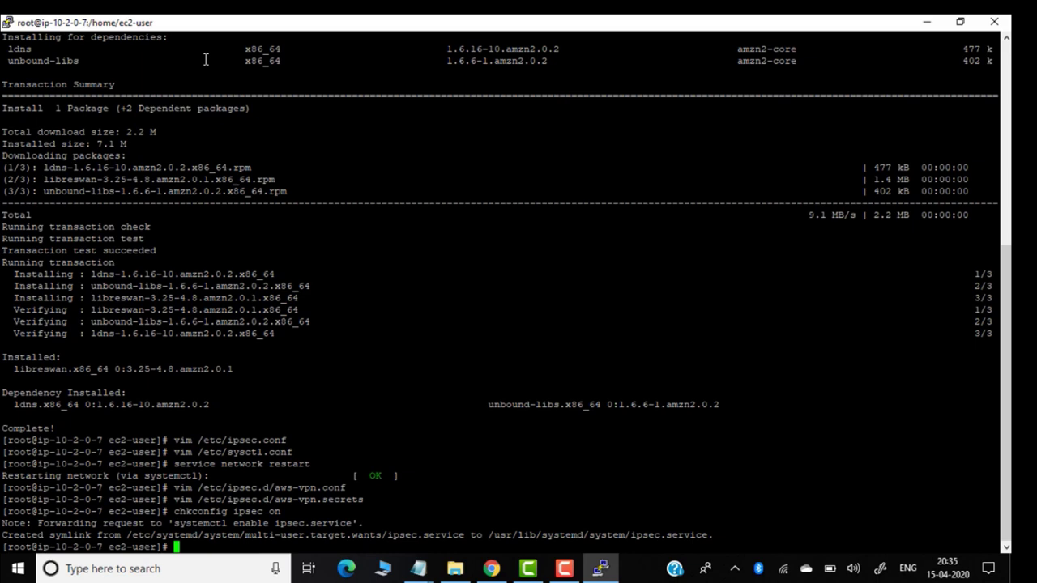
Start the ipsec service by running service ipsec start
{"action": "type", "text": "service ipsec statr"}
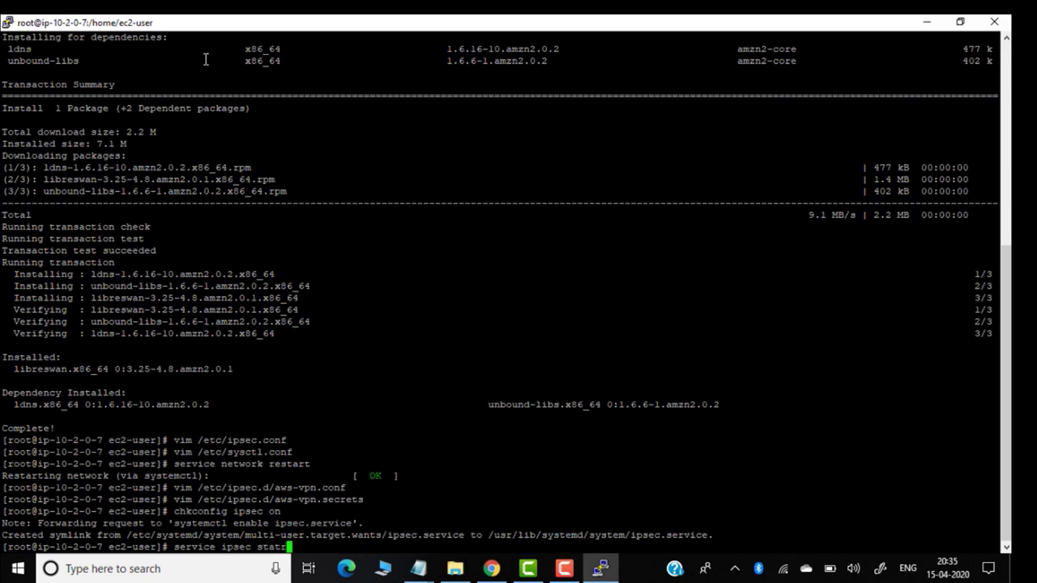
{"action": "key", "text": "BackSpace"}
{"action": "key", "text": "BackSpace"}
{"action": "type", "text": "rt"}
{"action": "key", "text": "Return"}
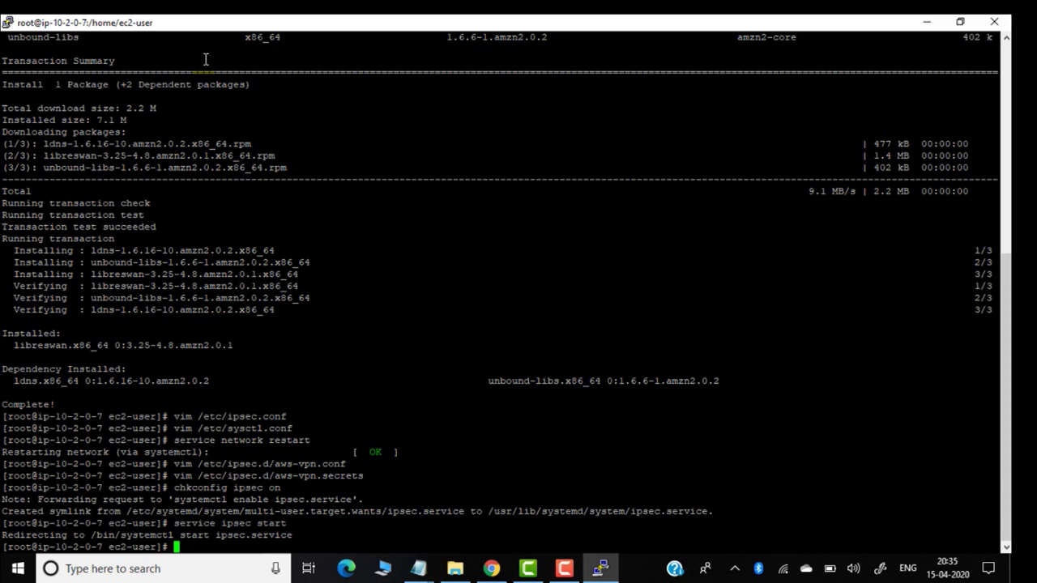
Check whether the ipsec service is active by running service ipsec status
{"action": "type", "text": "service ipsec status"}
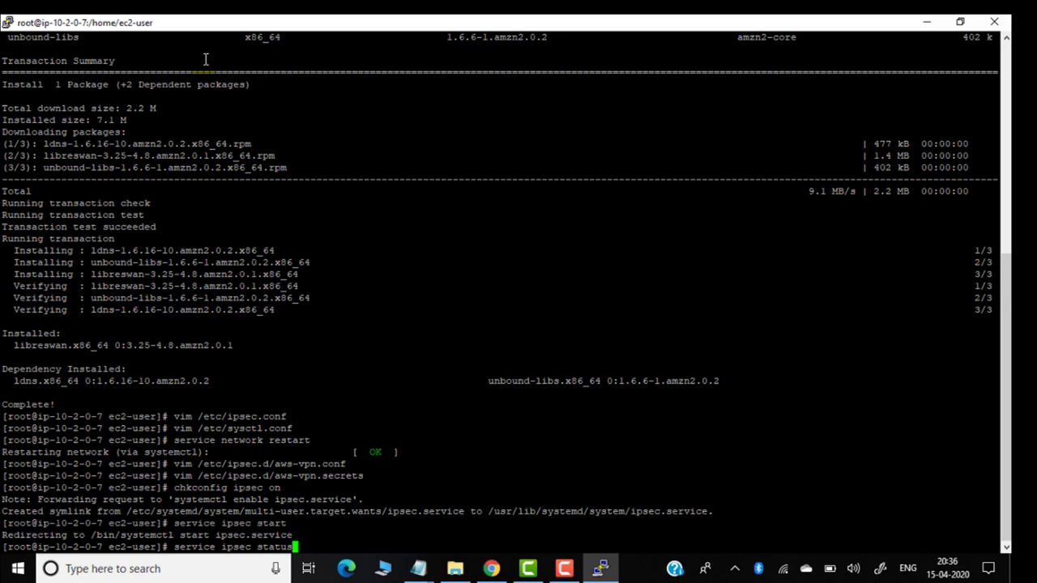
{"action": "key", "text": "Return"}
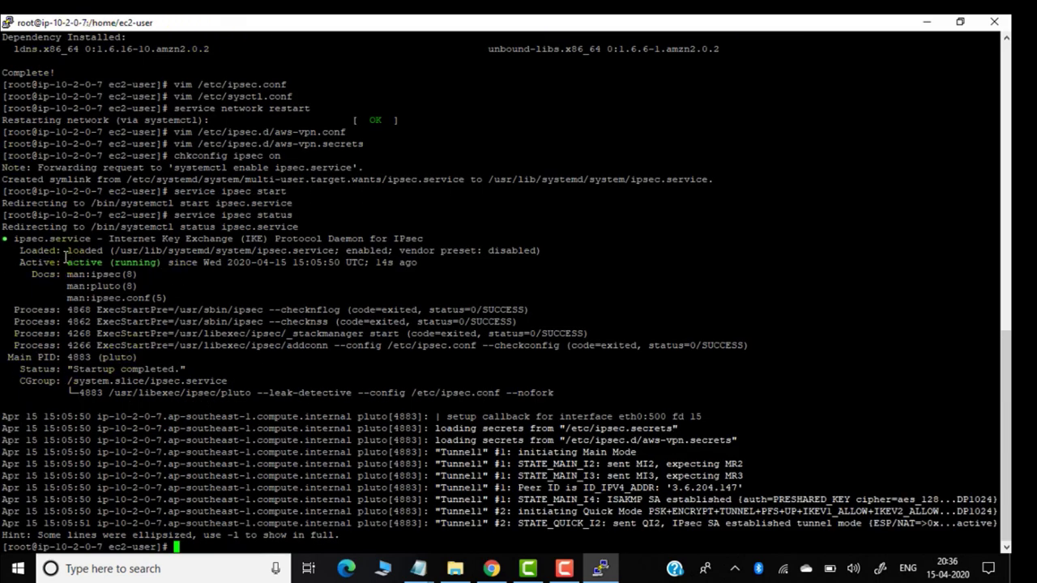
{"action": "left_click_drag", "start_coordinate": [65, 260], "coordinate": [161, 264]}
{"action": "left_click", "coordinate": [230, 293]}
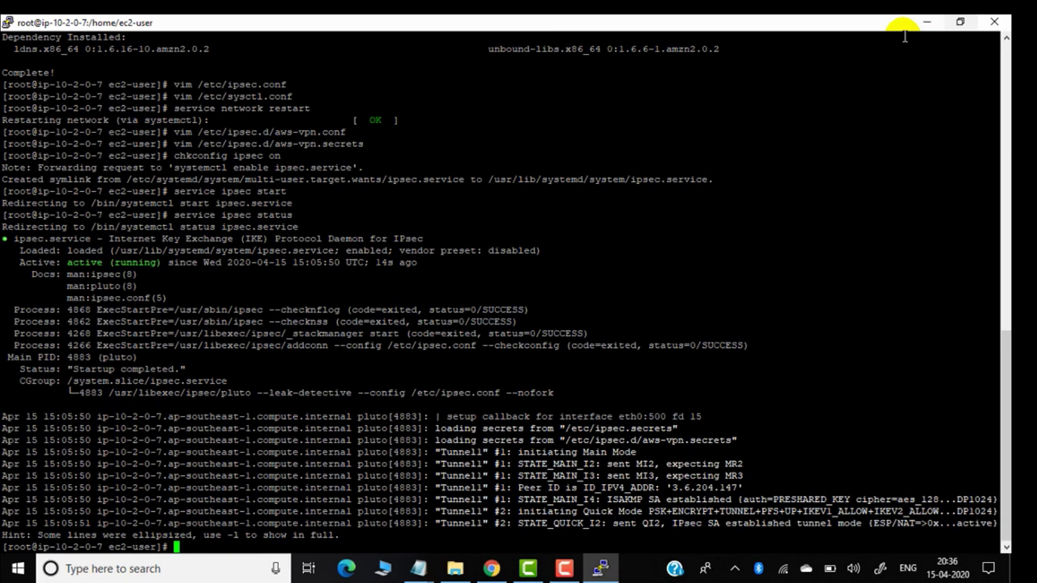
Switch to the AWS console in Chrome and examine the tunnel states in the Mumbai site-to-site VPN connection's tunnel details
{"action": "left_click", "coordinate": [927, 24]}
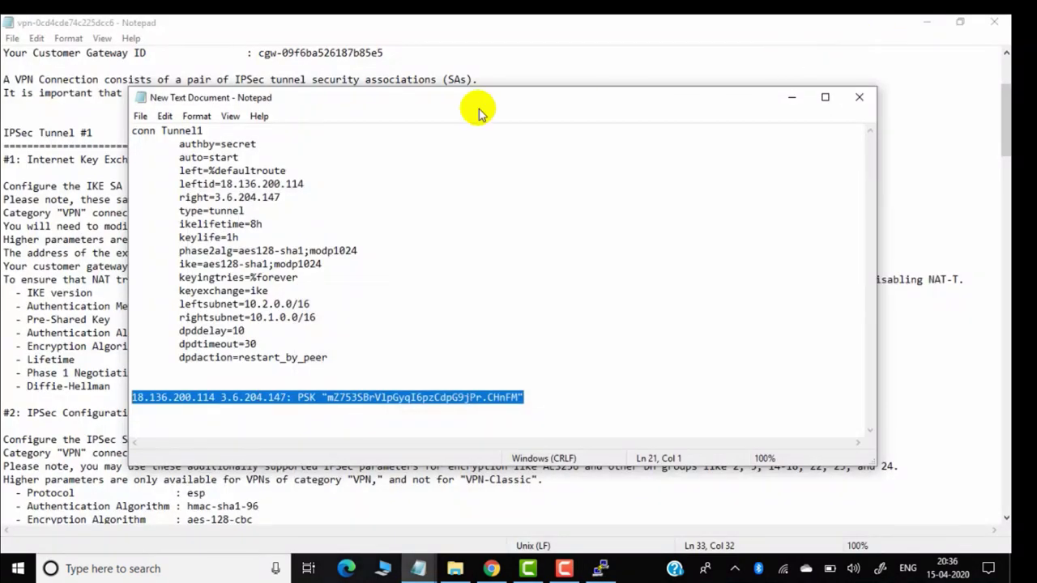
{"action": "left_click", "coordinate": [792, 97]}
{"action": "left_click", "coordinate": [929, 23]}
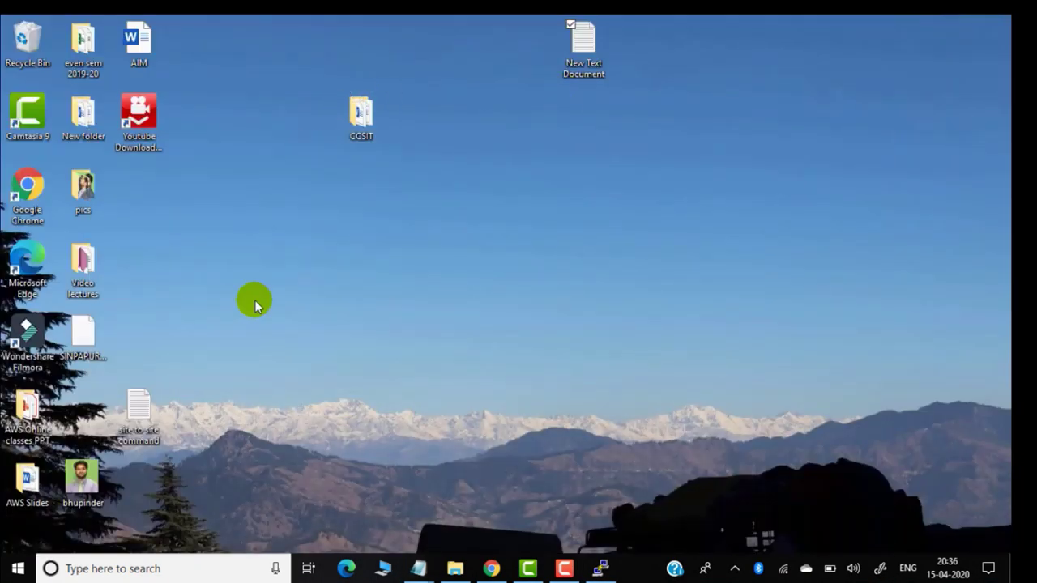
{"action": "left_click", "coordinate": [492, 569]}
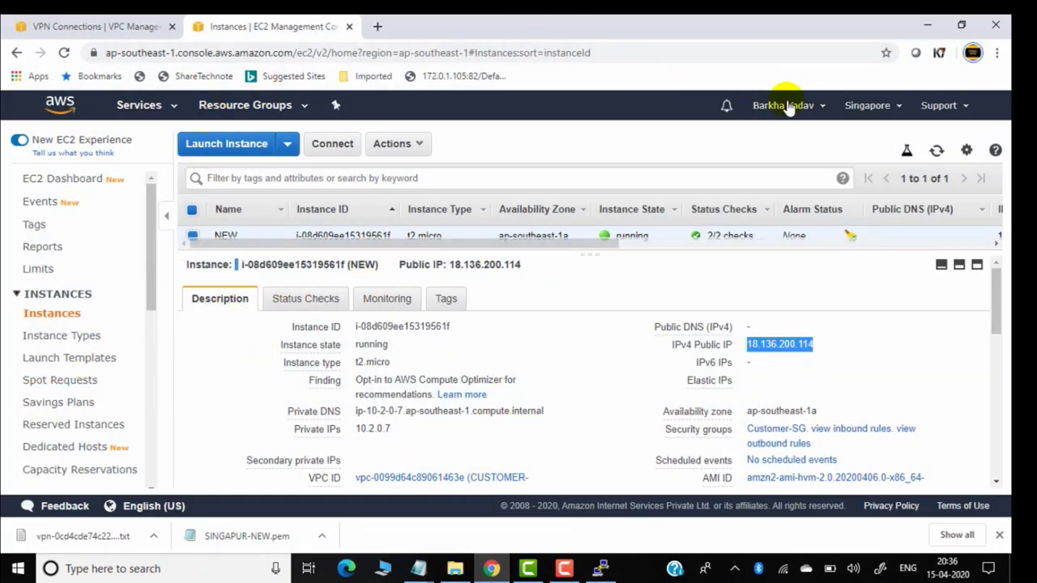
{"action": "left_click", "coordinate": [122, 26]}
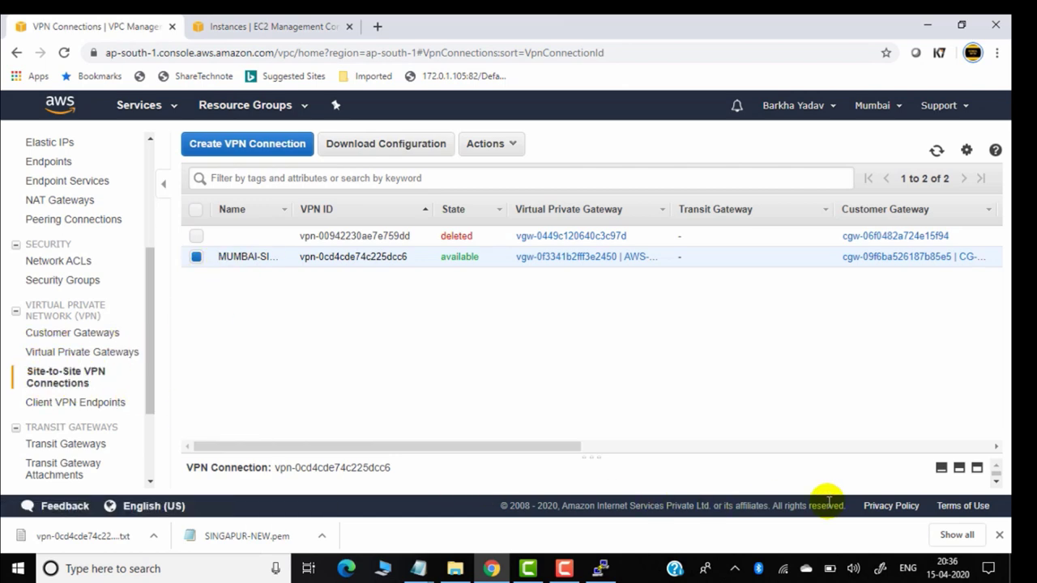
{"action": "left_click", "coordinate": [978, 468]}
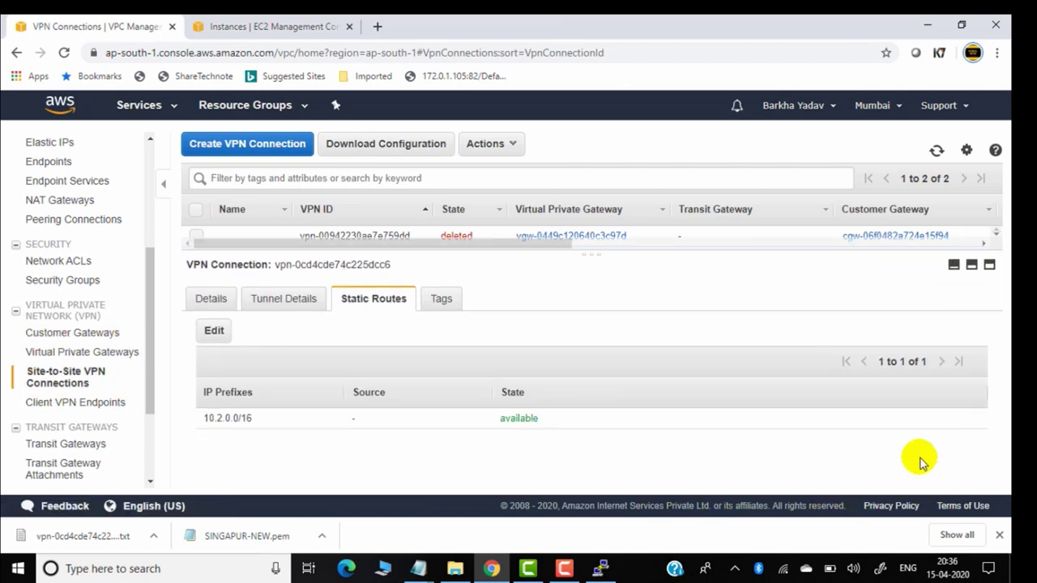
{"action": "left_click", "coordinate": [301, 300]}
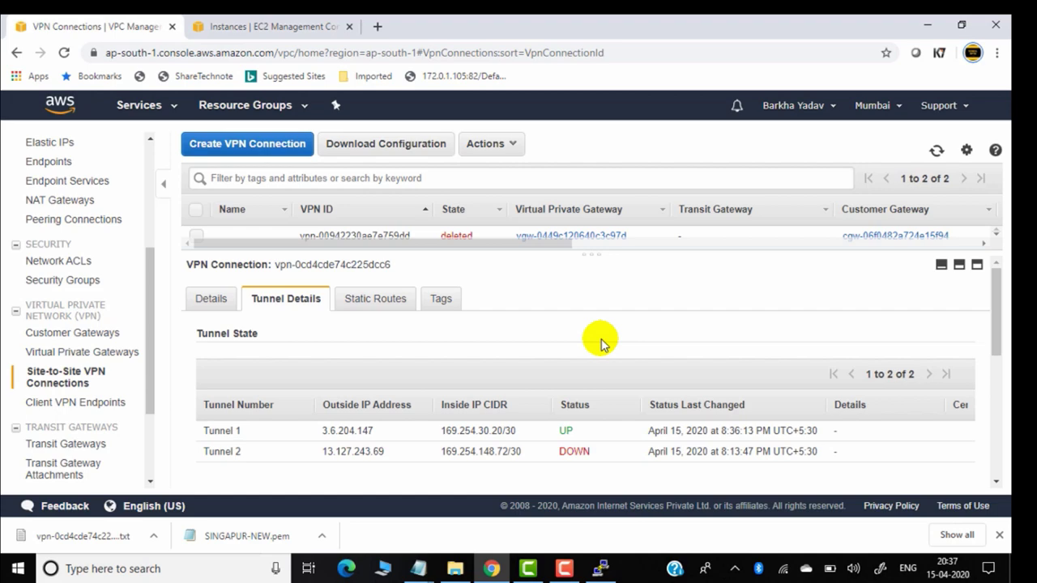
{"action": "left_click", "coordinate": [314, 22]}
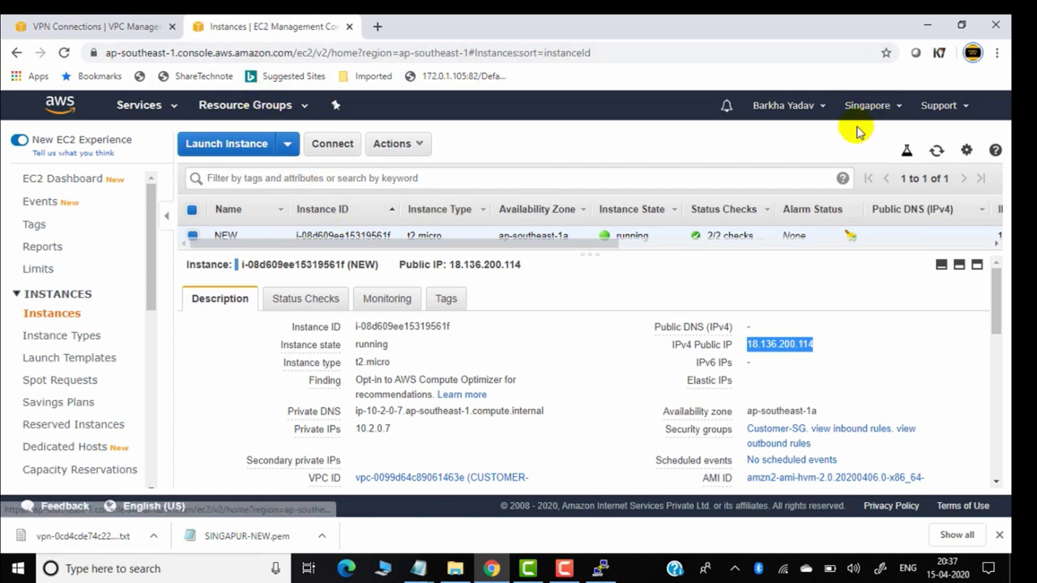
{"action": "left_click", "coordinate": [129, 23]}
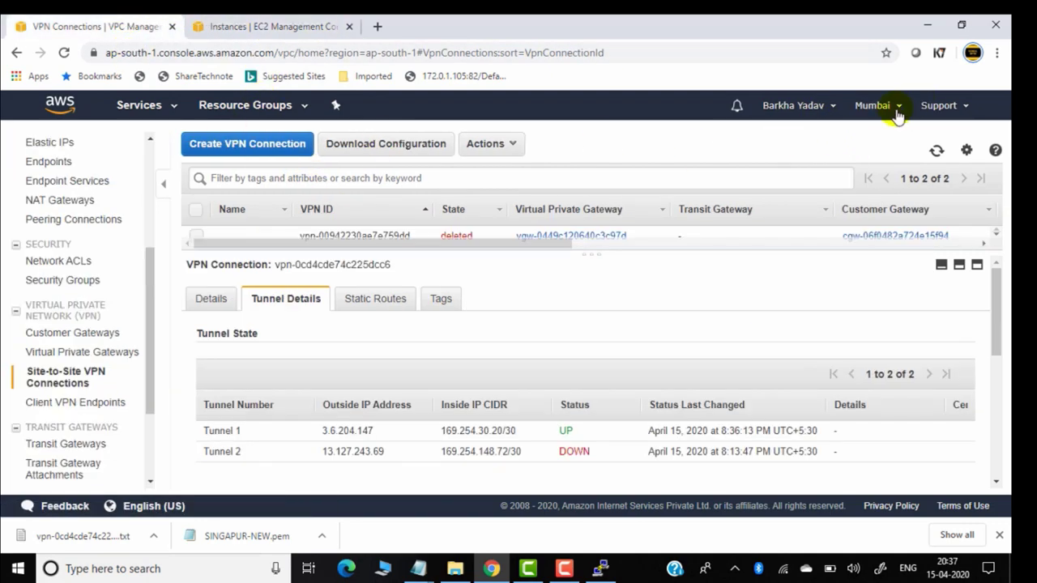
Start launching an EC2 instance in the Mumbai region with the 64-bit (x86) Amazon Linux 2 AMI and the t2.micro type
{"action": "left_click", "coordinate": [167, 106]}
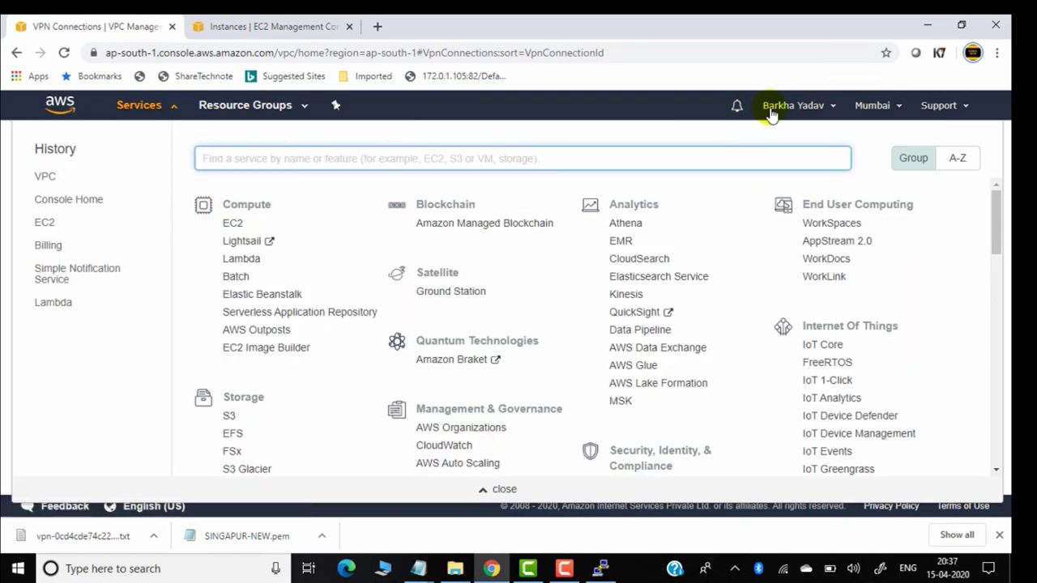
{"action": "left_click", "coordinate": [232, 225]}
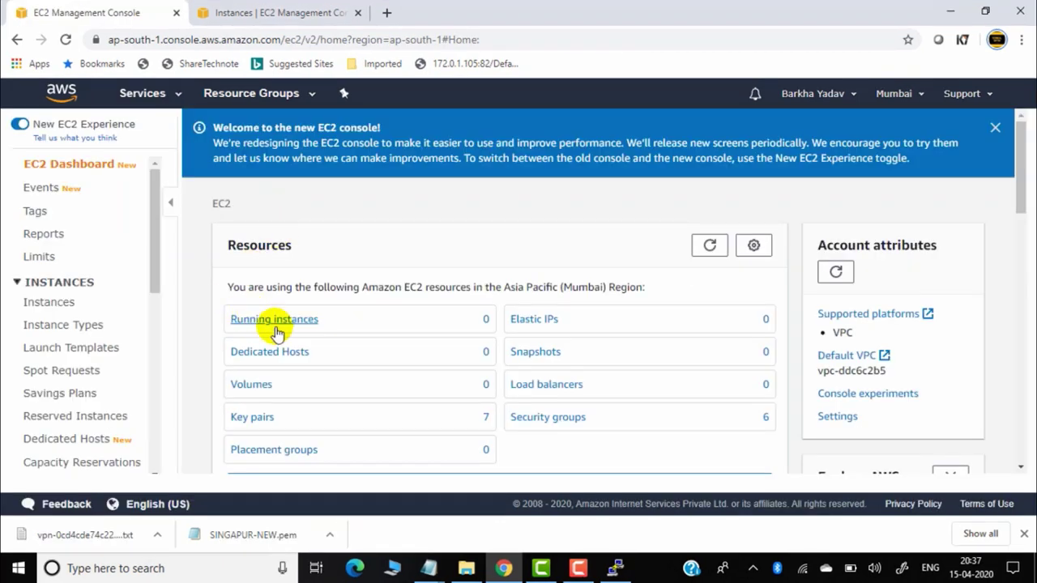
{"action": "left_click", "coordinate": [267, 326]}
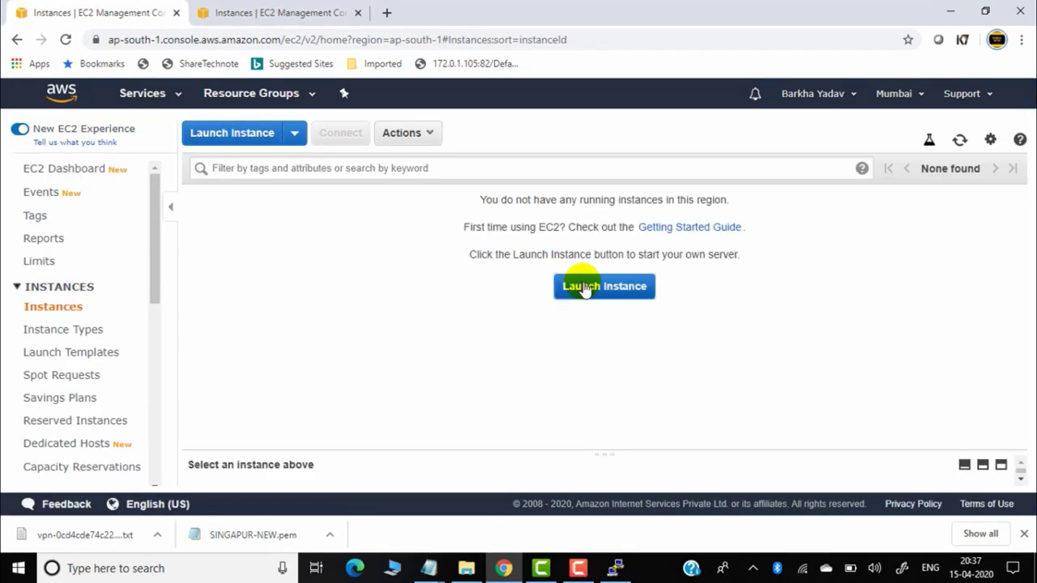
{"action": "left_click", "coordinate": [584, 287]}
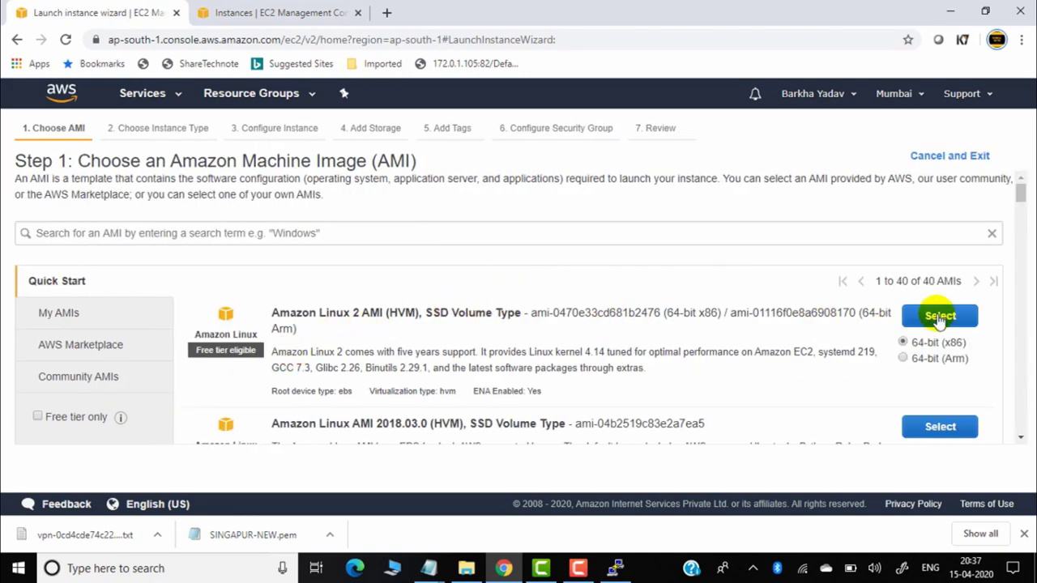
{"action": "left_click", "coordinate": [939, 316]}
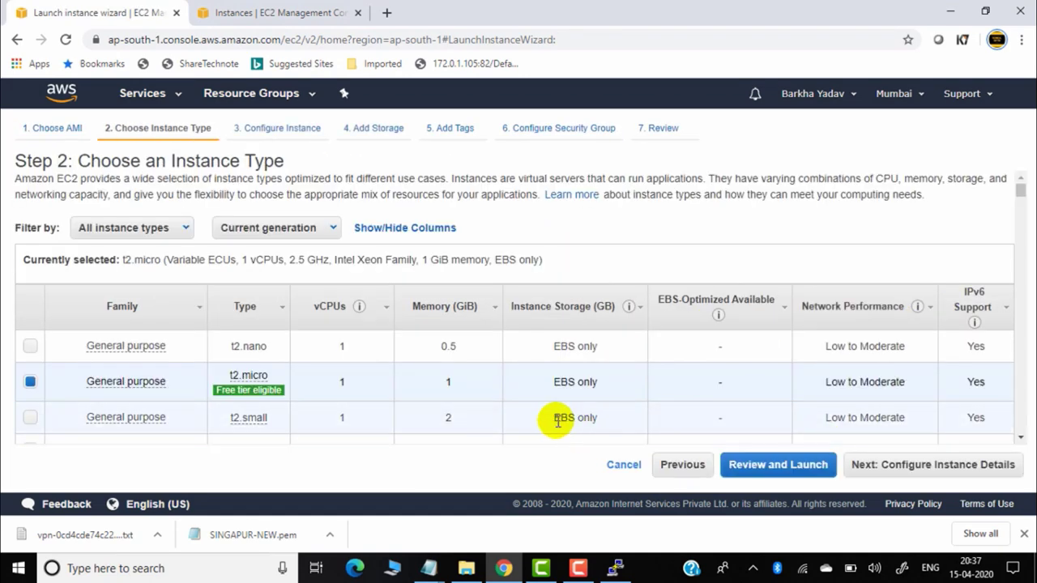
{"action": "left_click", "coordinate": [938, 464]}
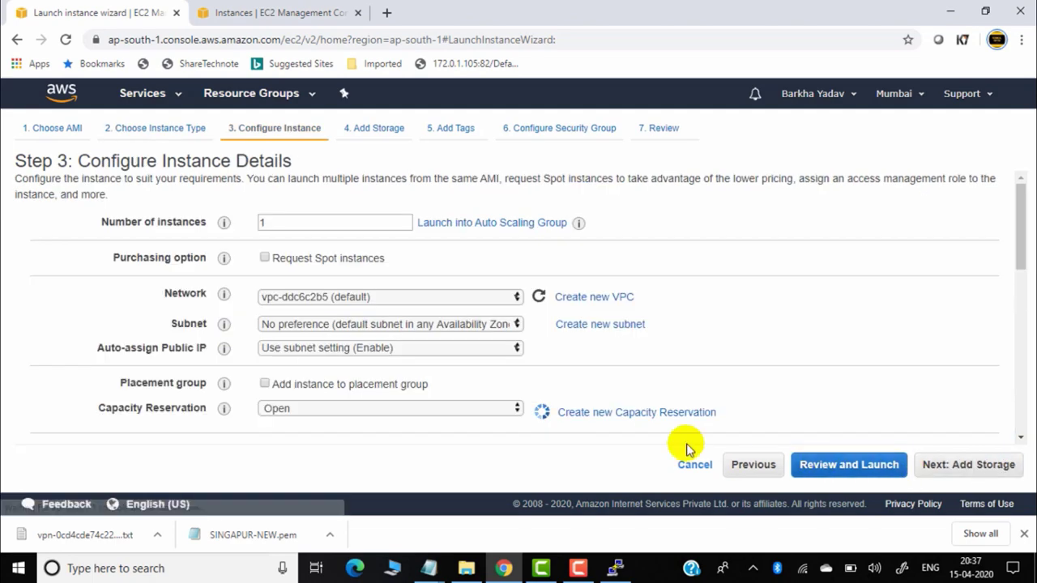
Place the new instance in the AWS SIDE VPC with the AWS-SIDE-SUBNET subnet and enable auto-assigned public IP
{"action": "left_click", "coordinate": [470, 295]}
{"action": "left_click", "coordinate": [440, 341]}
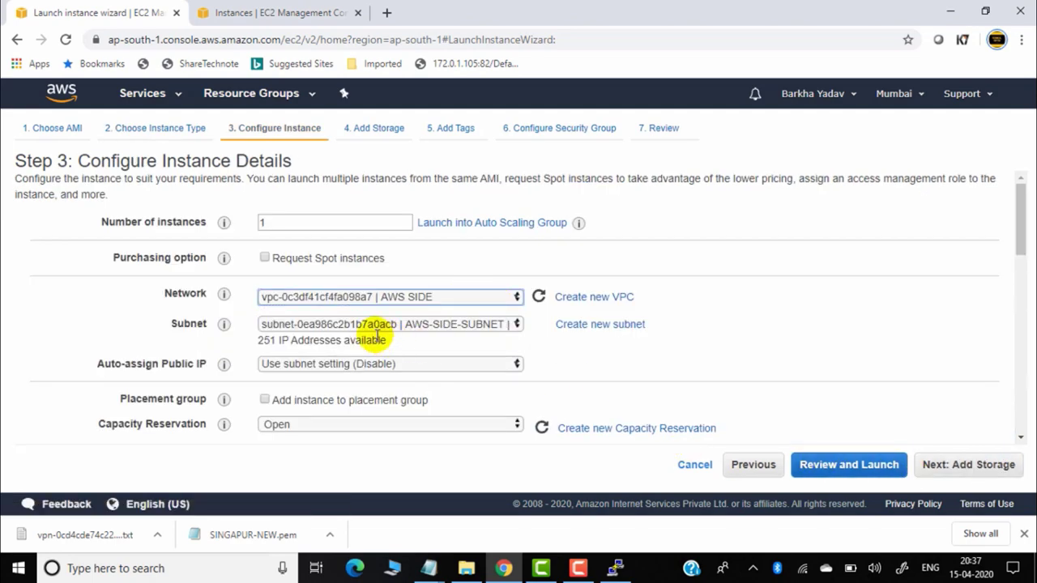
{"action": "left_click", "coordinate": [374, 364]}
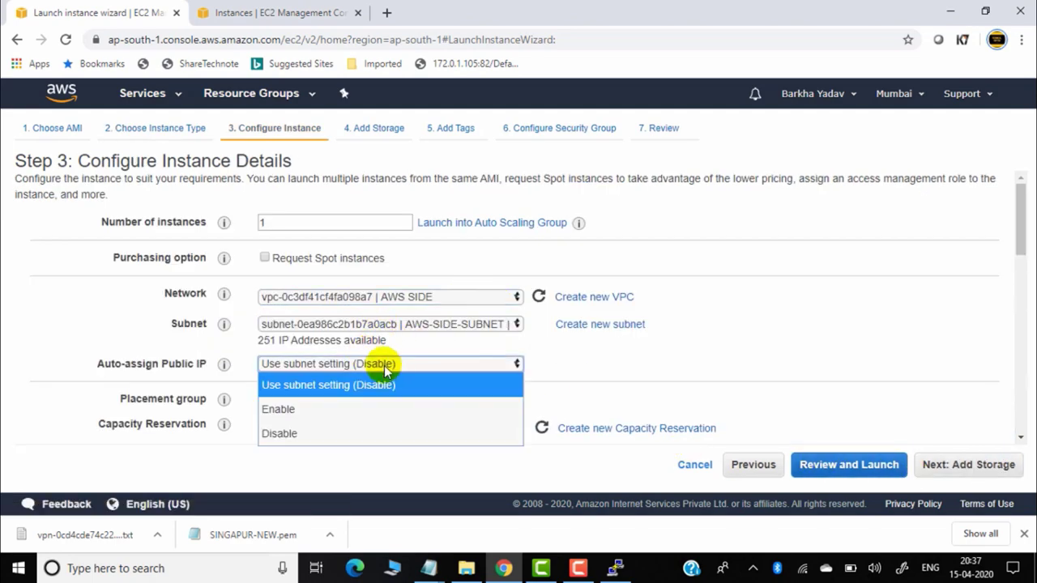
{"action": "left_click", "coordinate": [355, 411]}
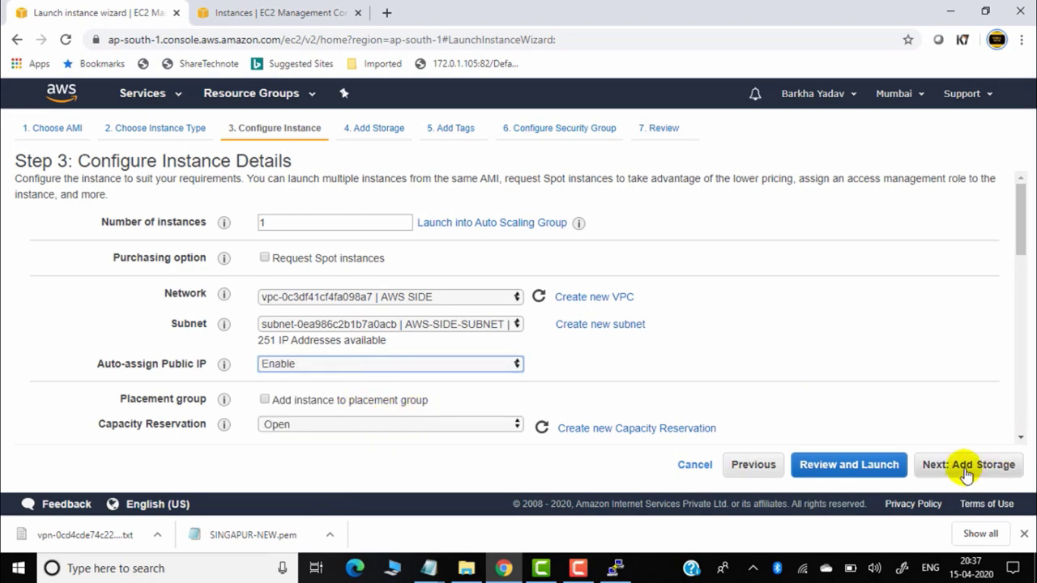
{"action": "left_click", "coordinate": [489, 364]}
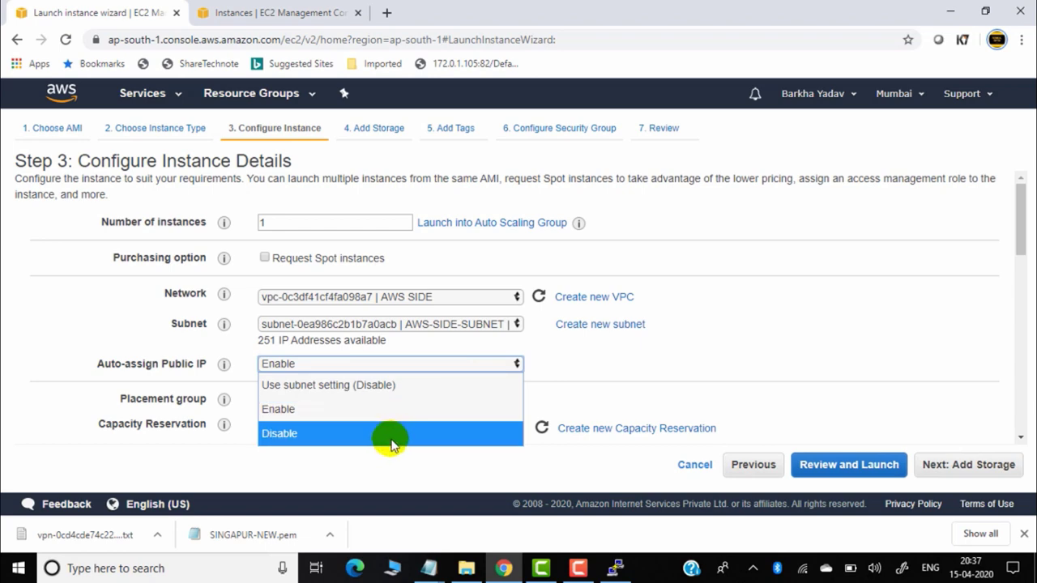
{"action": "left_click", "coordinate": [397, 410]}
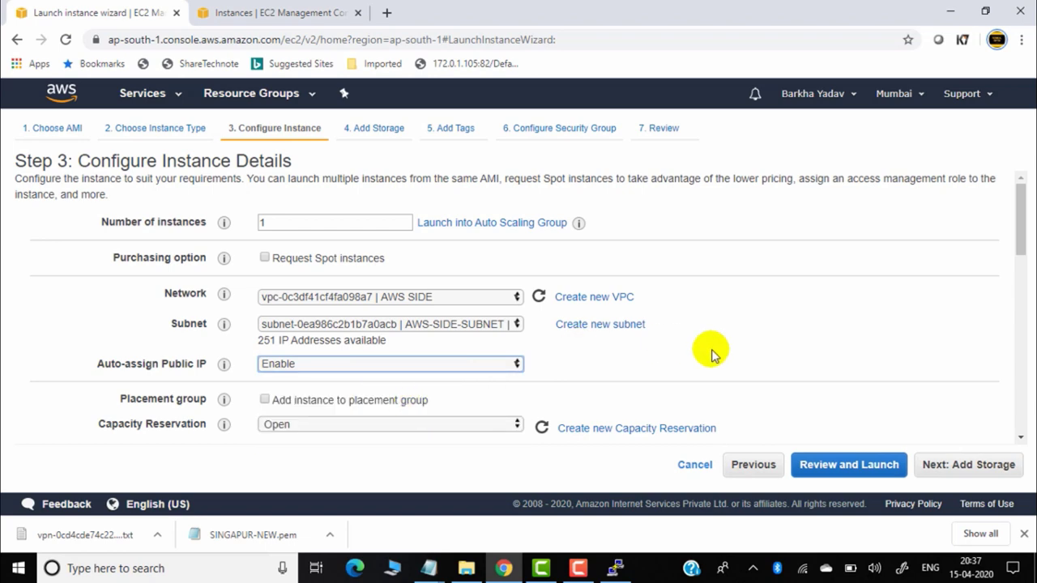
Keep the default storage, skip tags, and allow SSH from Anywhere in the new security group
{"action": "left_click", "coordinate": [975, 467]}
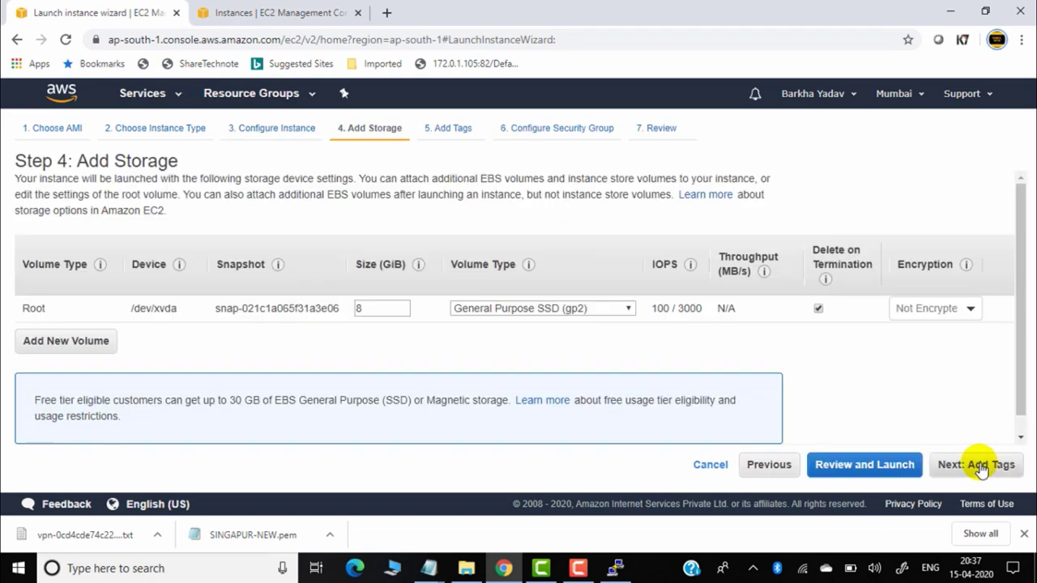
{"action": "left_click", "coordinate": [990, 465]}
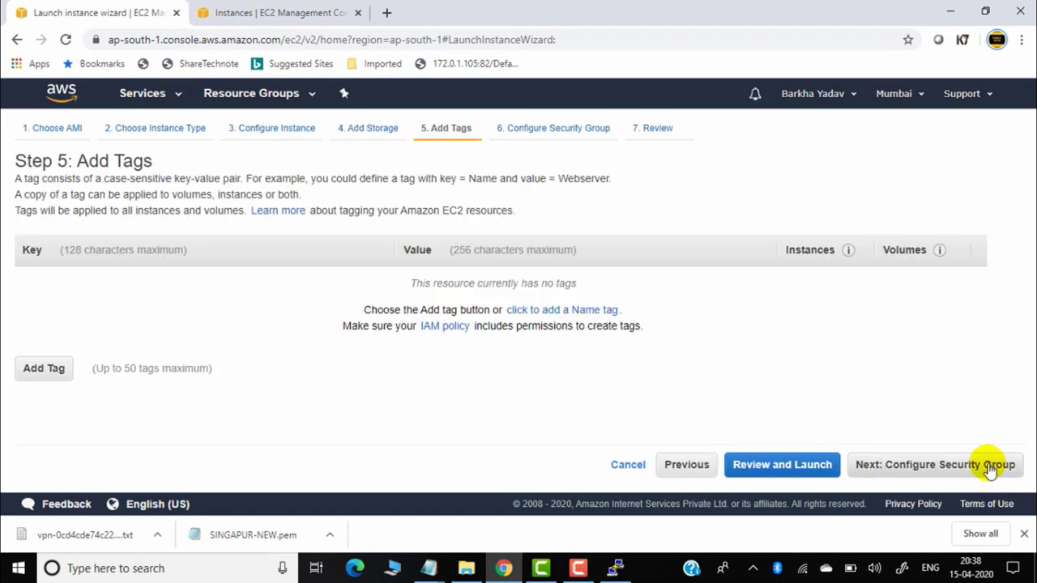
{"action": "left_click", "coordinate": [971, 465]}
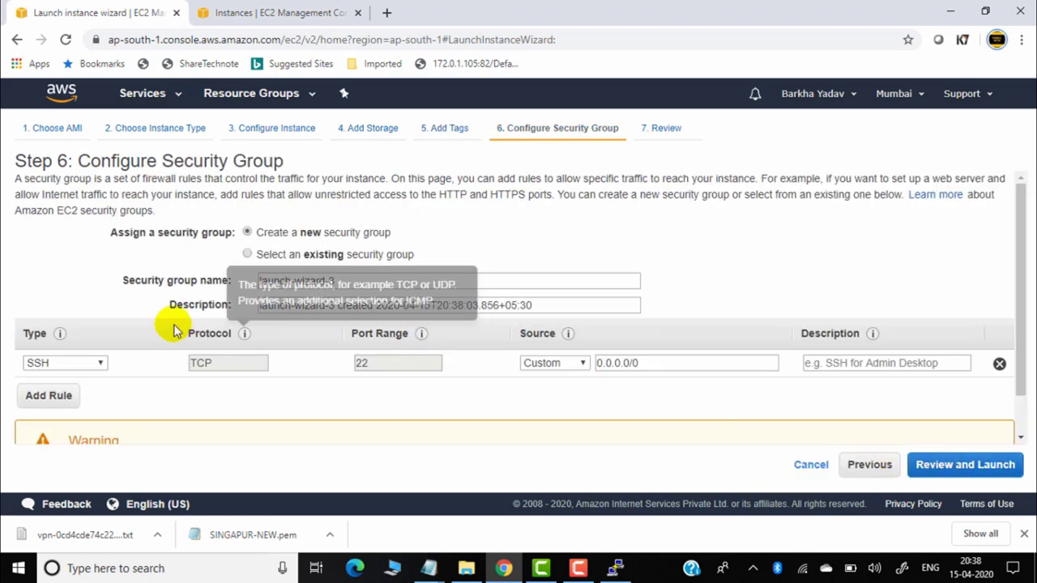
{"action": "left_click", "coordinate": [579, 364]}
{"action": "left_click", "coordinate": [558, 398]}
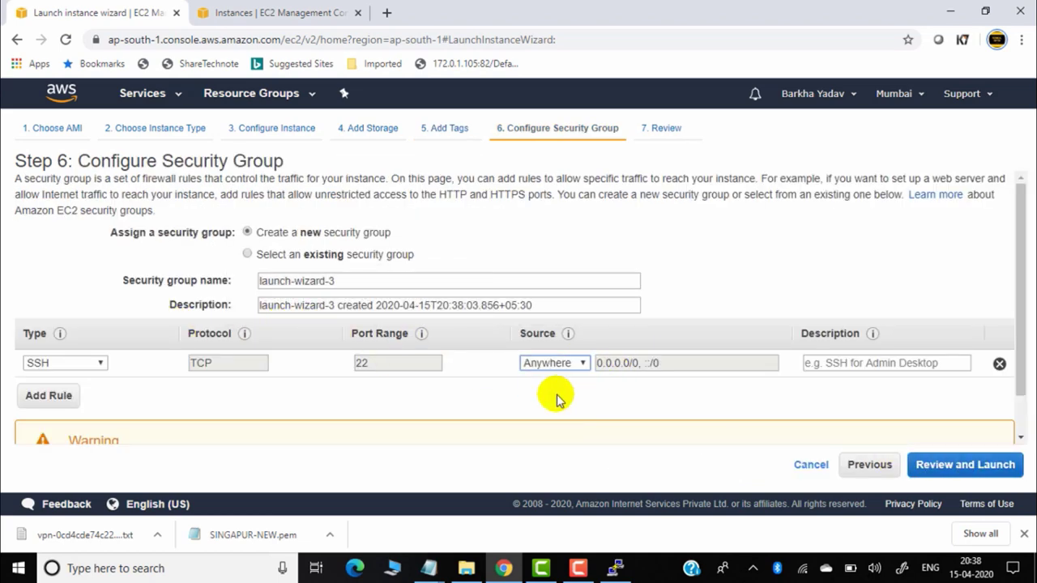
Launch the instance with a new key pair named newwww, downloading its private key file
{"action": "left_click", "coordinate": [991, 465]}
{"action": "left_click", "coordinate": [992, 467]}
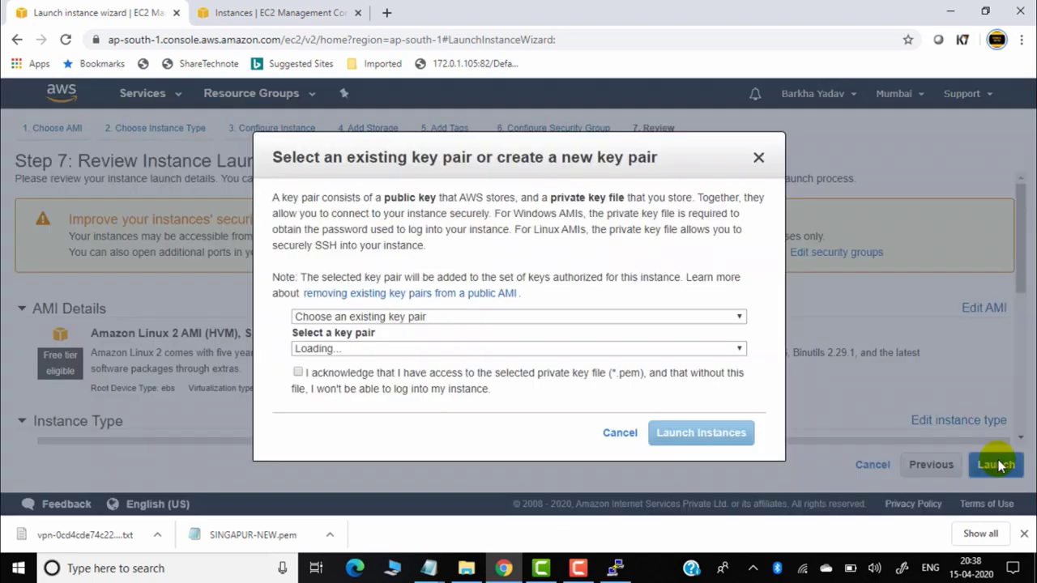
{"action": "left_click", "coordinate": [416, 317]}
{"action": "left_click", "coordinate": [415, 362]}
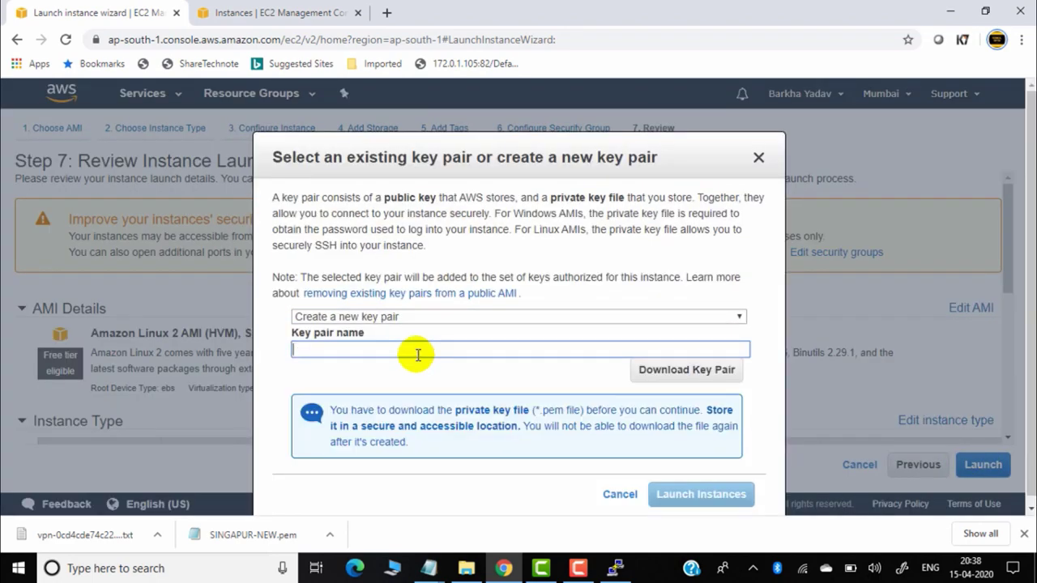
{"action": "type", "text": "newwww"}
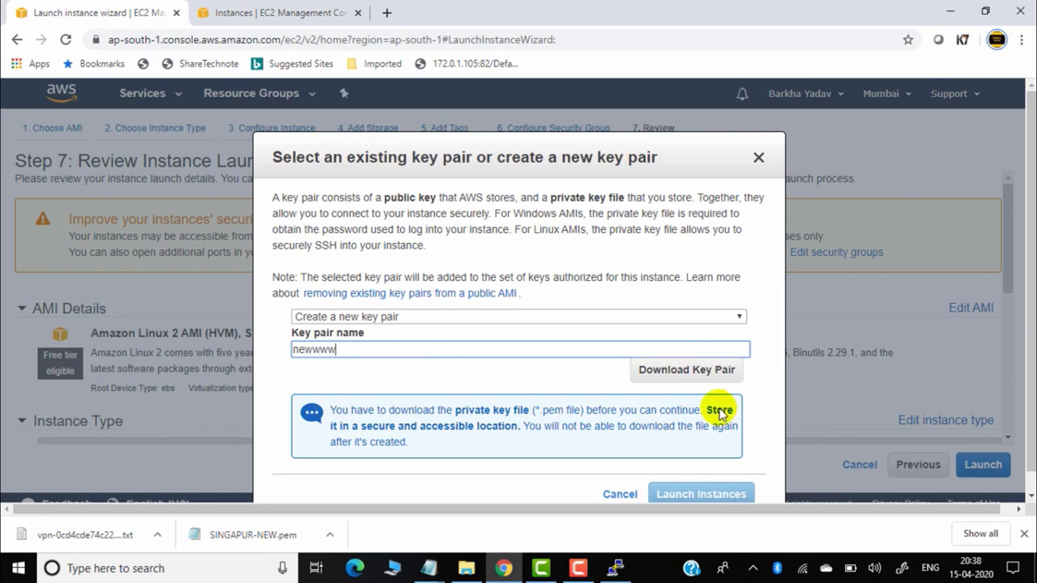
{"action": "left_click", "coordinate": [720, 373]}
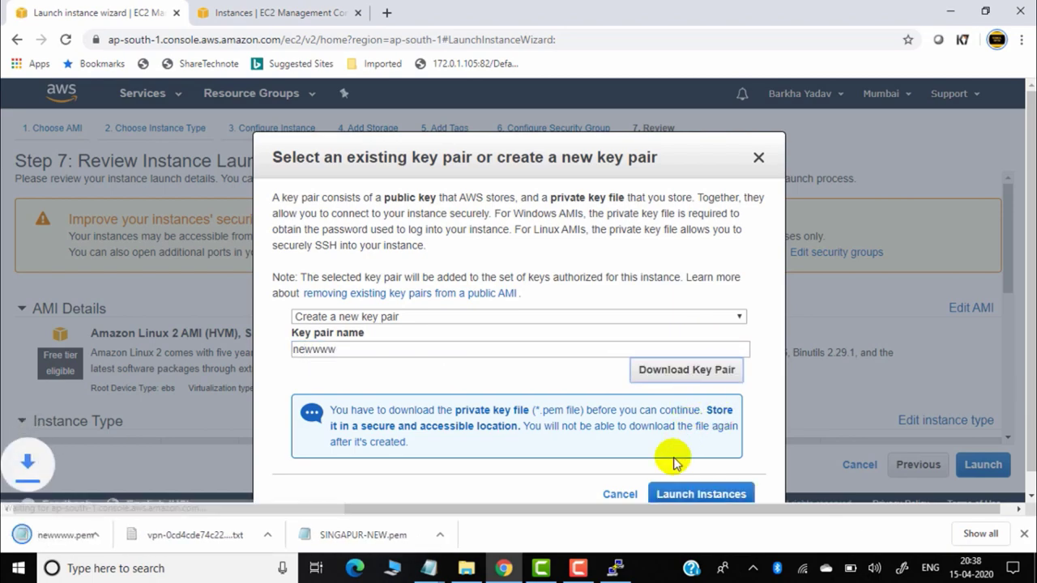
{"action": "left_click", "coordinate": [687, 496]}
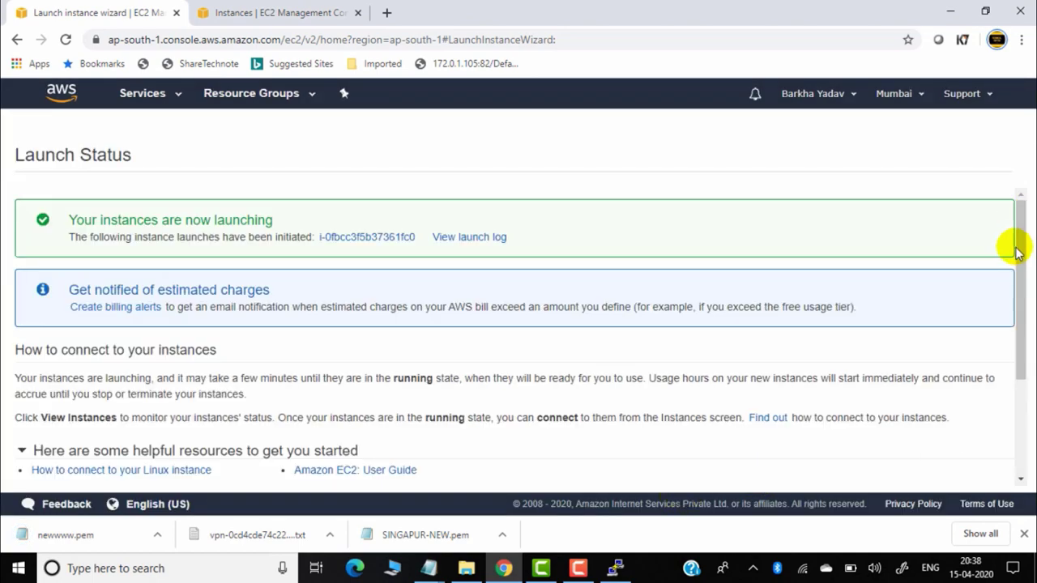
Name the newly launched Mumbai instance aws server in the instances list
{"action": "left_click_drag", "start_coordinate": [1015, 251], "coordinate": [1001, 423]}
{"action": "left_click", "coordinate": [972, 472]}
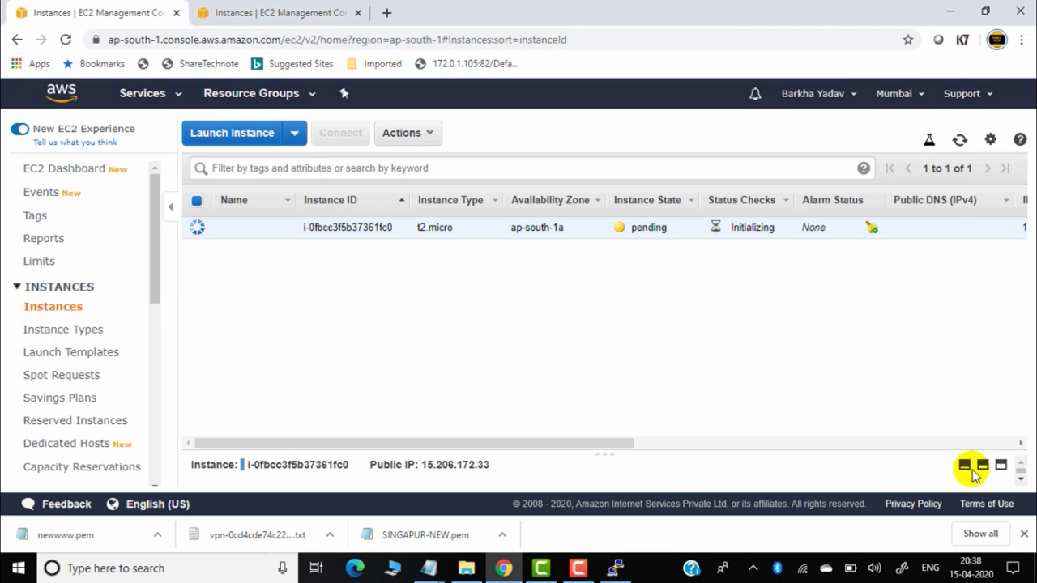
{"action": "left_click", "coordinate": [283, 227]}
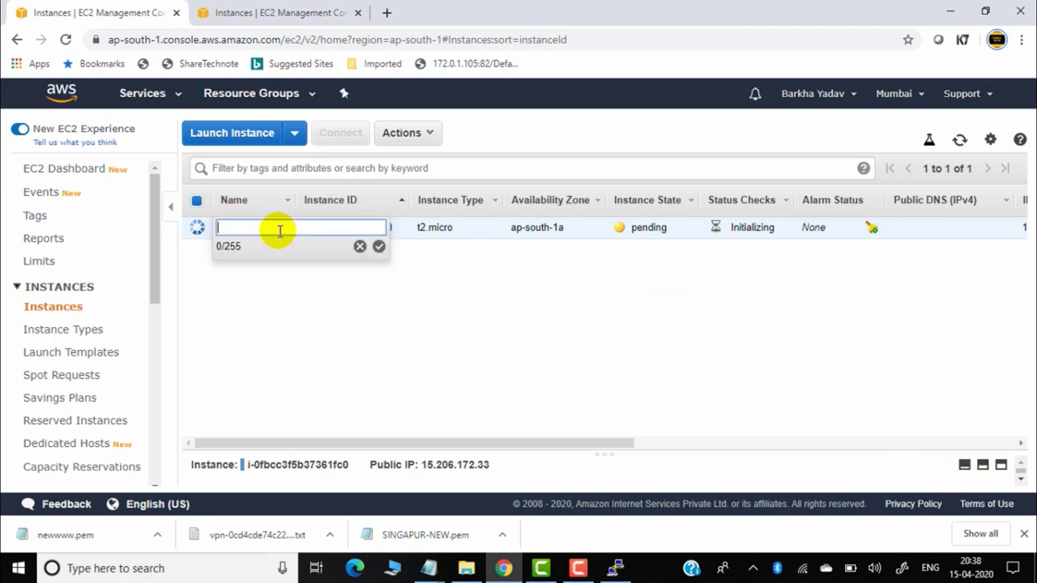
{"action": "type", "text": "aws server"}
{"action": "left_click", "coordinate": [379, 246]}
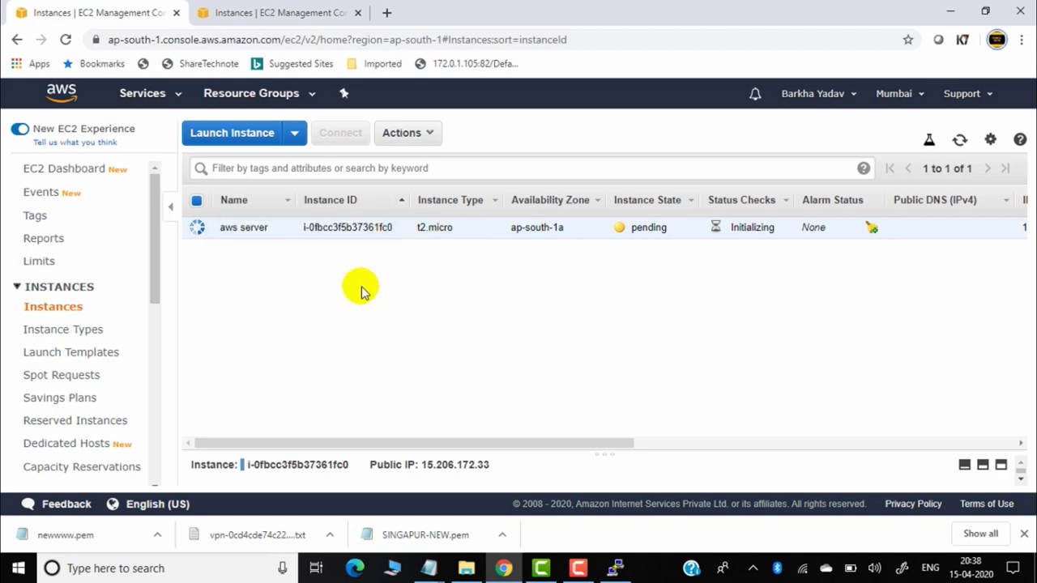
Copy the aws server instance's private IP and ping 10.1.0.184 from the Singapore instance's PuTTY terminal
{"action": "left_click", "coordinate": [1001, 465]}
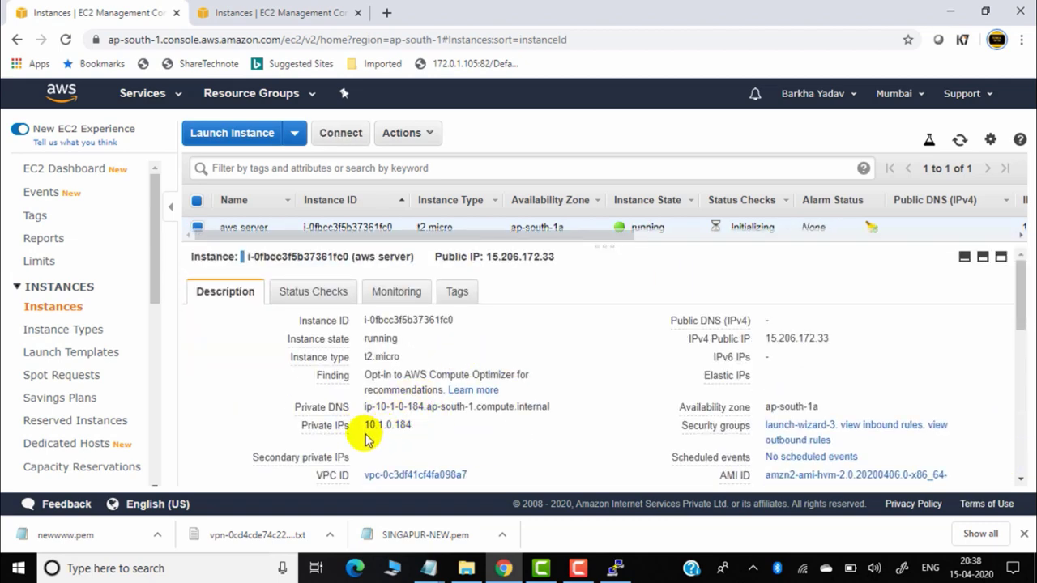
{"action": "left_click", "coordinate": [426, 426]}
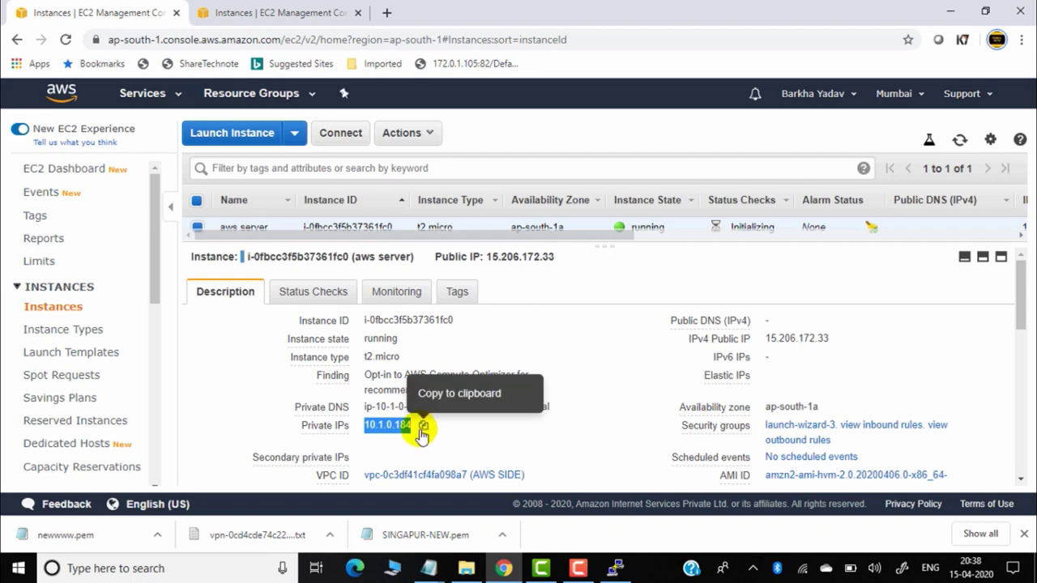
{"action": "left_click", "coordinate": [628, 572]}
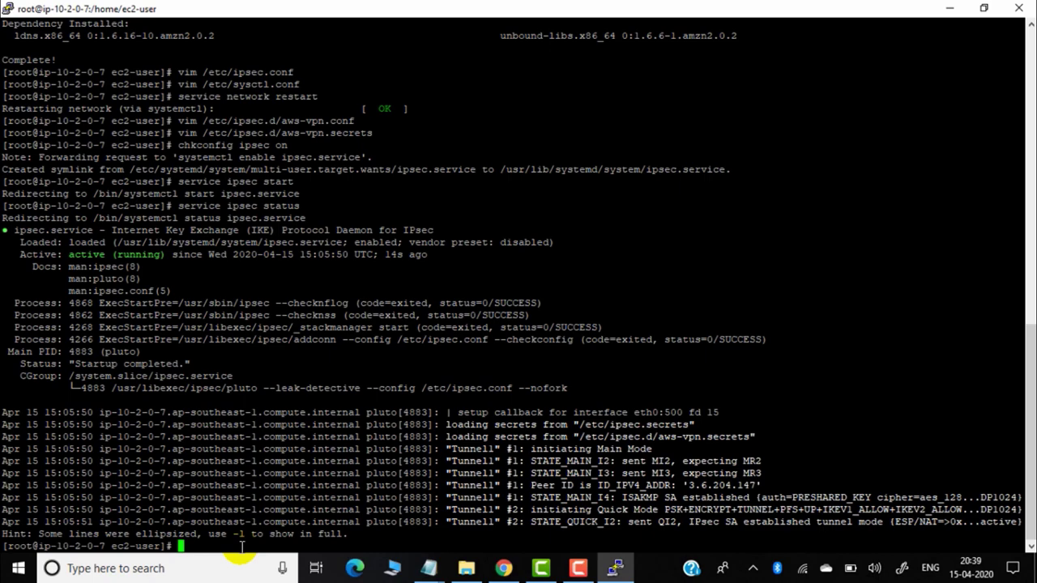
{"action": "type", "text": "ping"}
{"action": "right_click", "coordinate": [241, 547]}
{"action": "key", "text": "Return"}
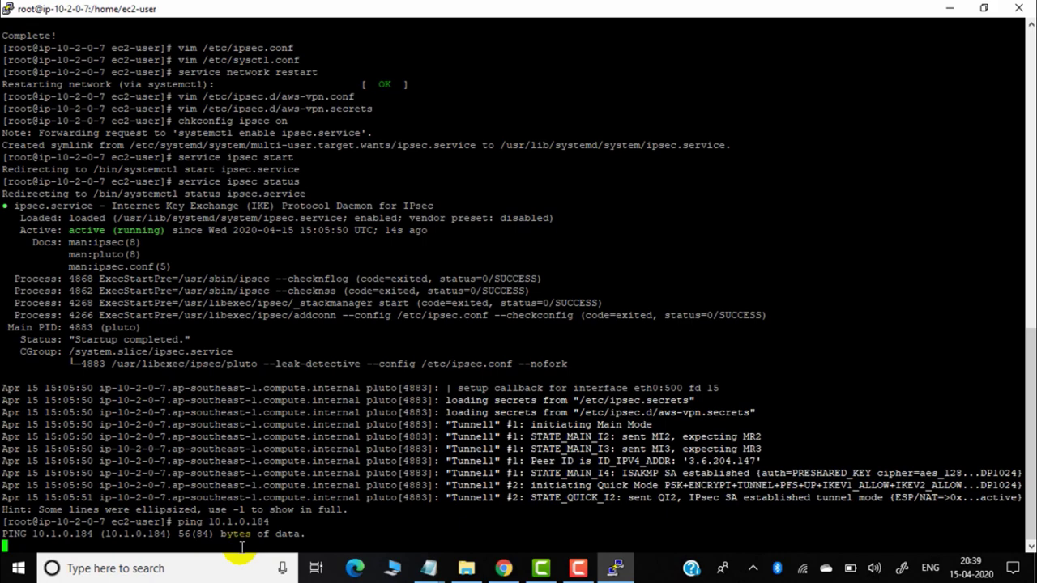
Switch to the AWS console in Chrome and check the aws server instance's state and status checks
{"action": "left_click", "coordinate": [503, 568]}
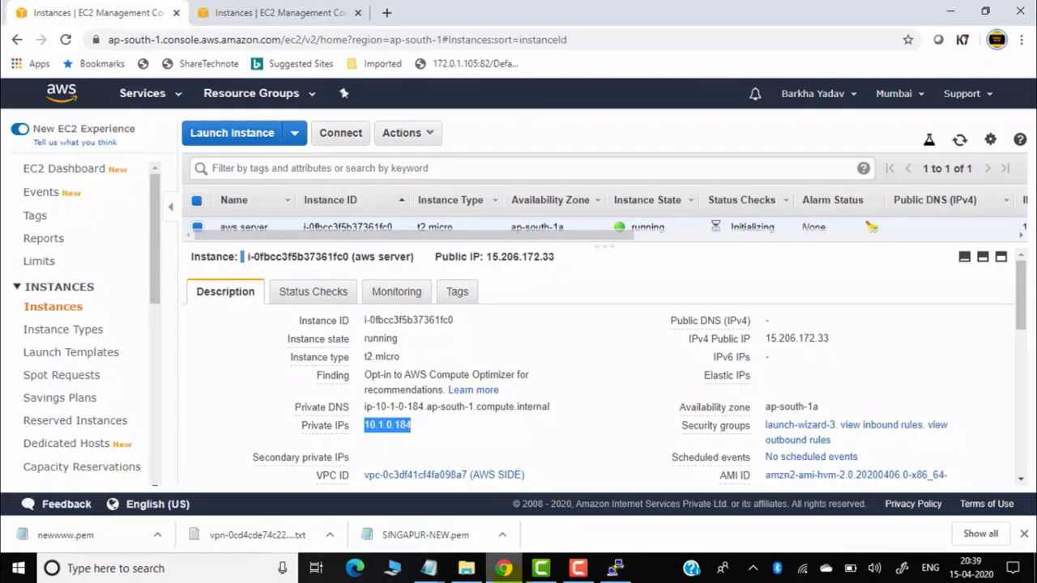
{"action": "left_click", "coordinate": [966, 258]}
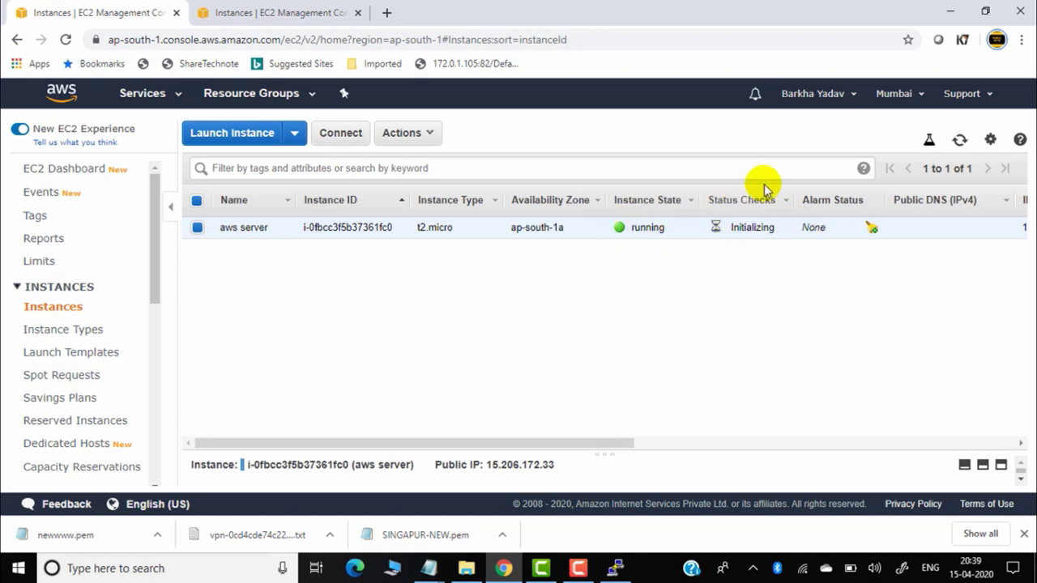
{"action": "left_click", "coordinate": [615, 567]}
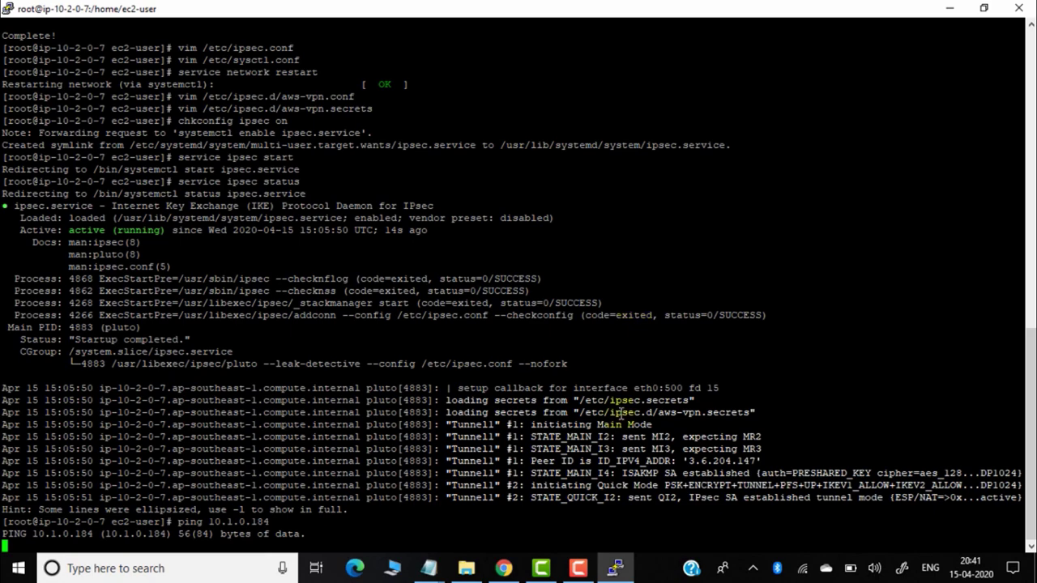
{"action": "left_click", "coordinate": [504, 568]}
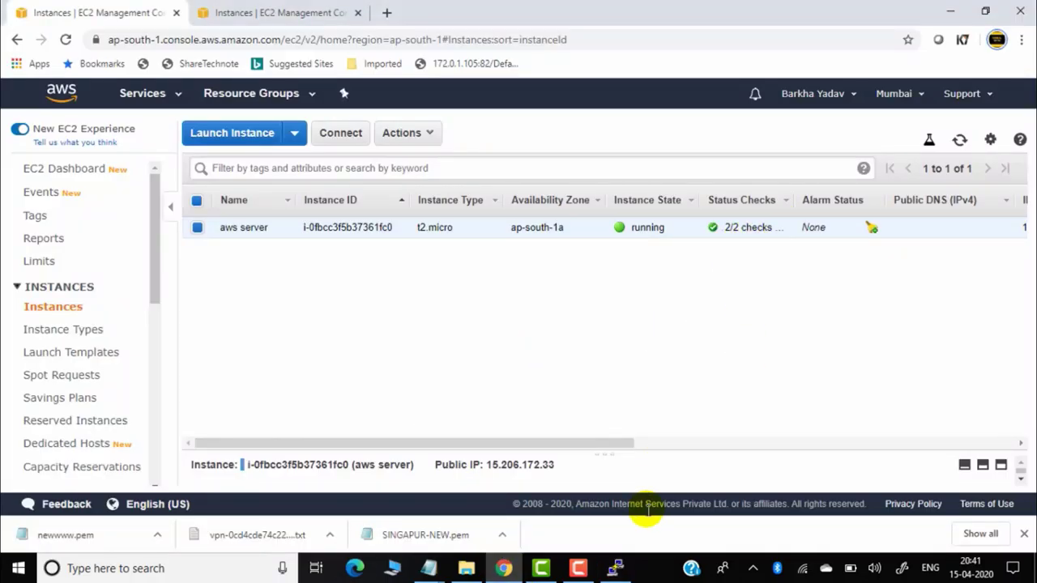
Switch to the PuTTY terminal, stop the running ping, and ping 10.1.0.184 again
{"action": "left_click", "coordinate": [615, 568]}
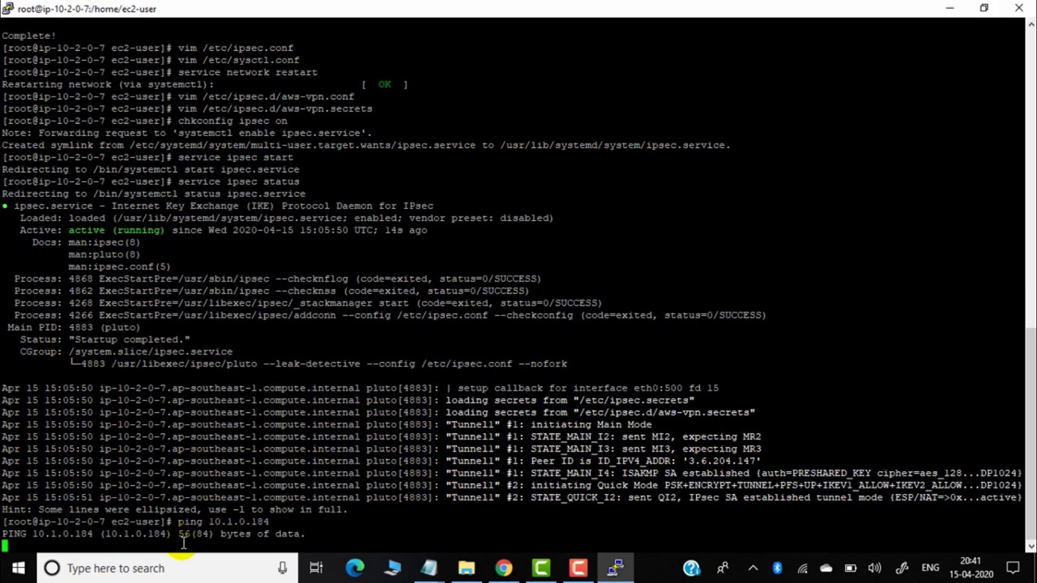
{"action": "key", "text": "ctrl+c"}
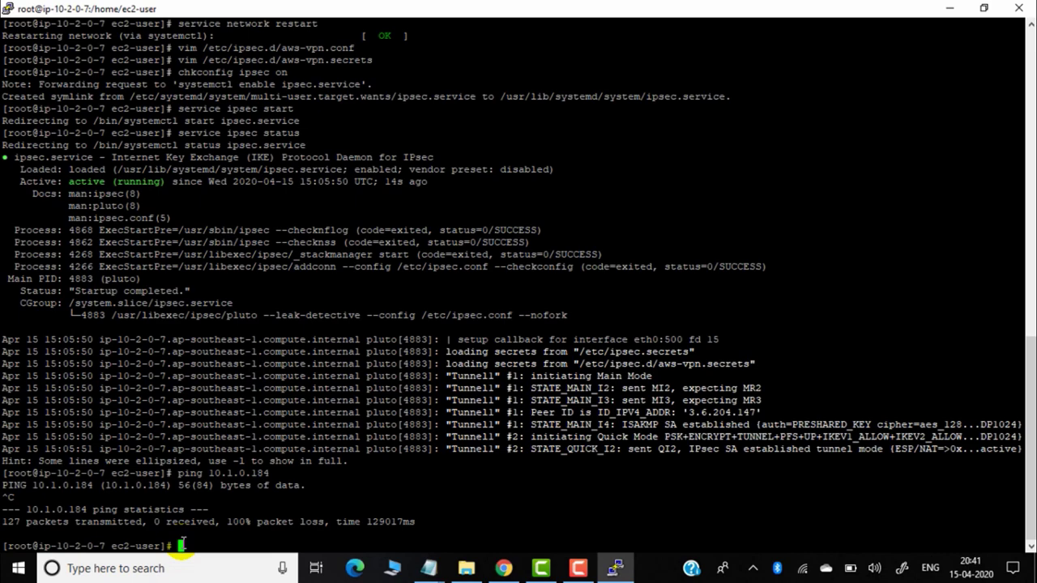
{"action": "type", "text": "ping"}
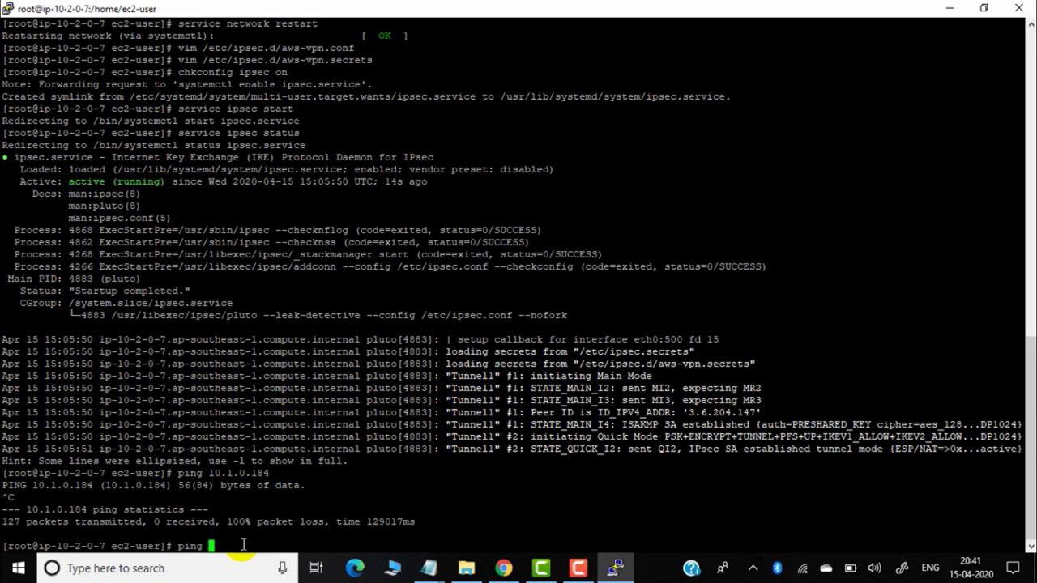
{"action": "type", "text": " 10.1.0.184"}
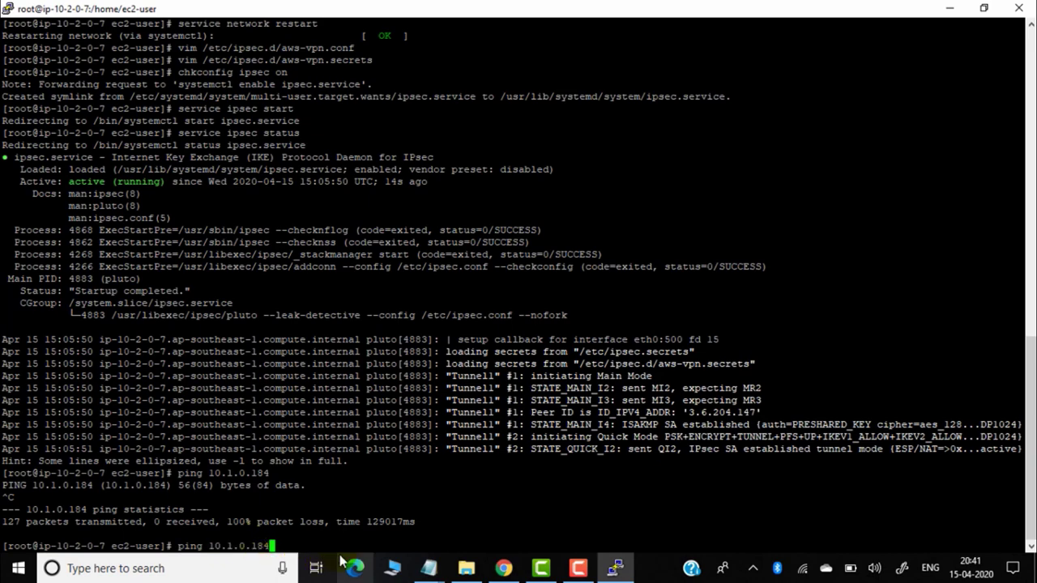
{"action": "key", "text": "Return"}
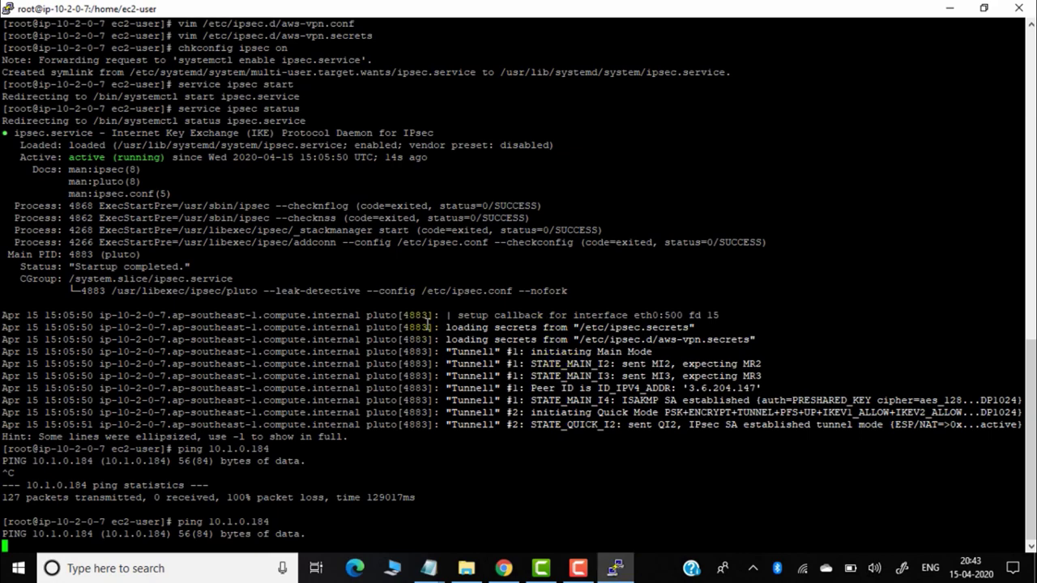
Switch to the AWS console in Chrome and bring up the aws server instance in Mumbai's running EC2 instances
{"action": "left_click", "coordinate": [953, 12]}
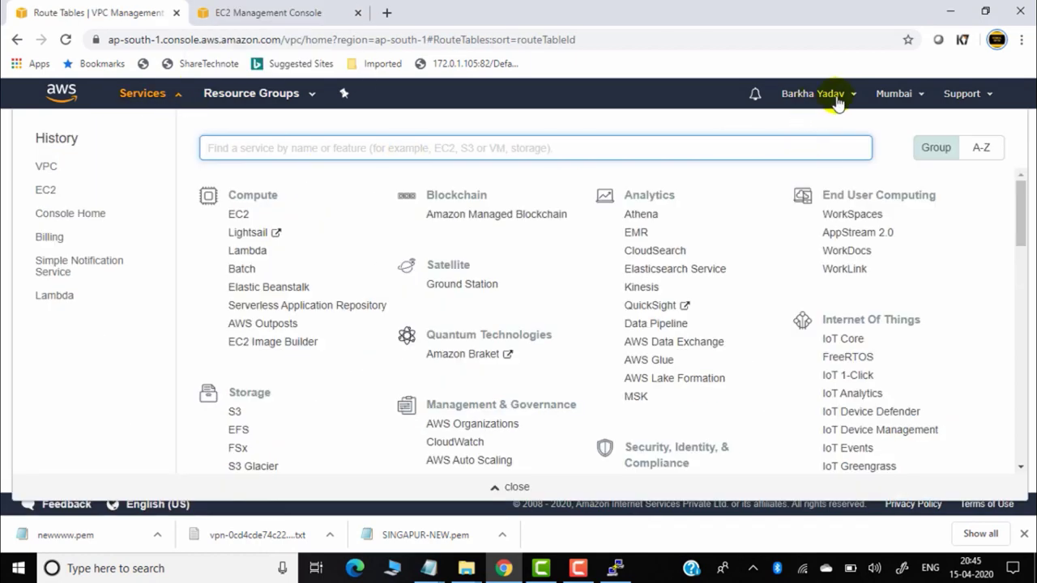
{"action": "left_click", "coordinate": [45, 193]}
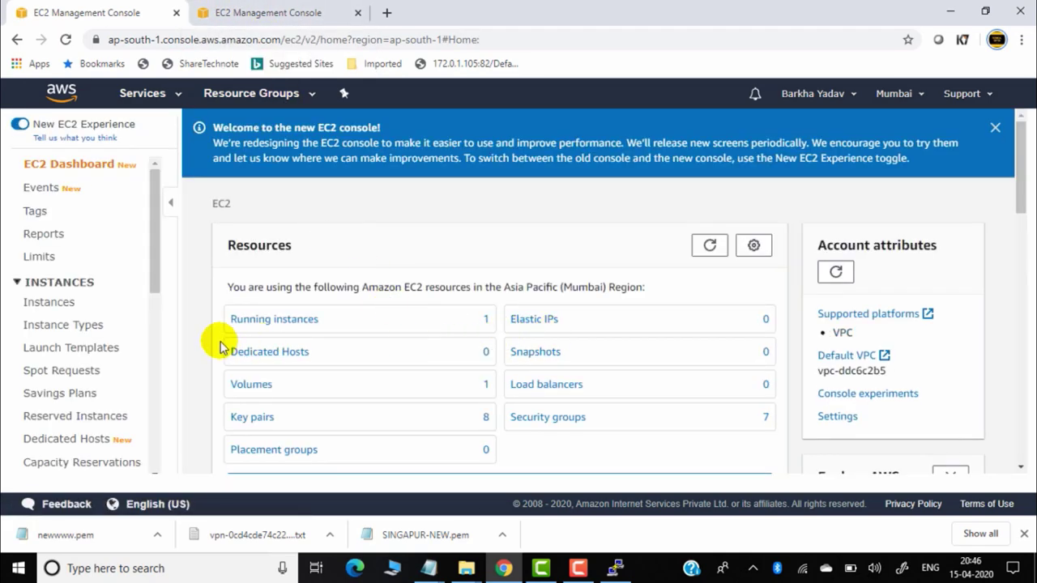
{"action": "left_click", "coordinate": [299, 322]}
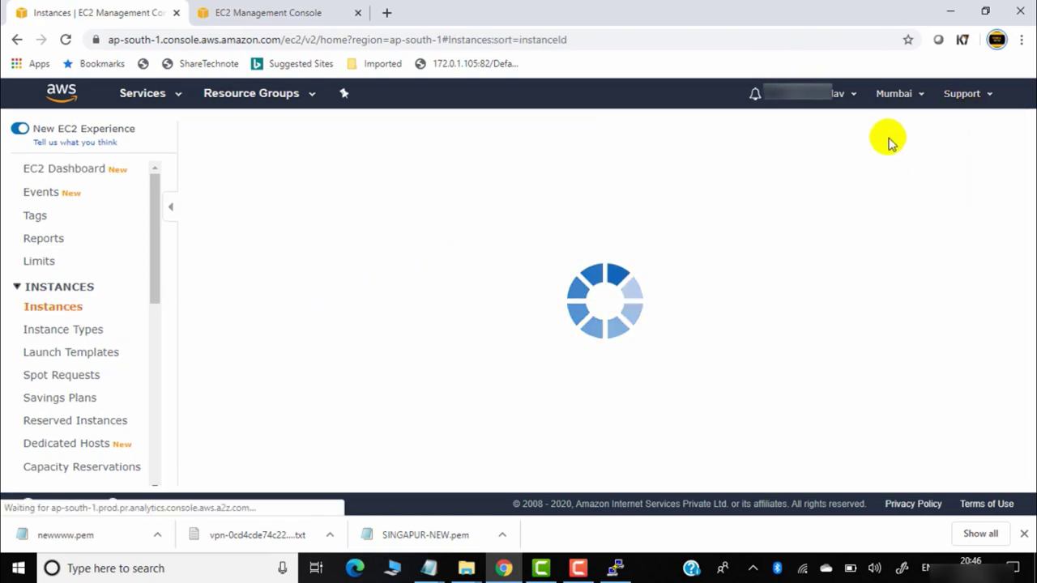
{"action": "left_click", "coordinate": [287, 229]}
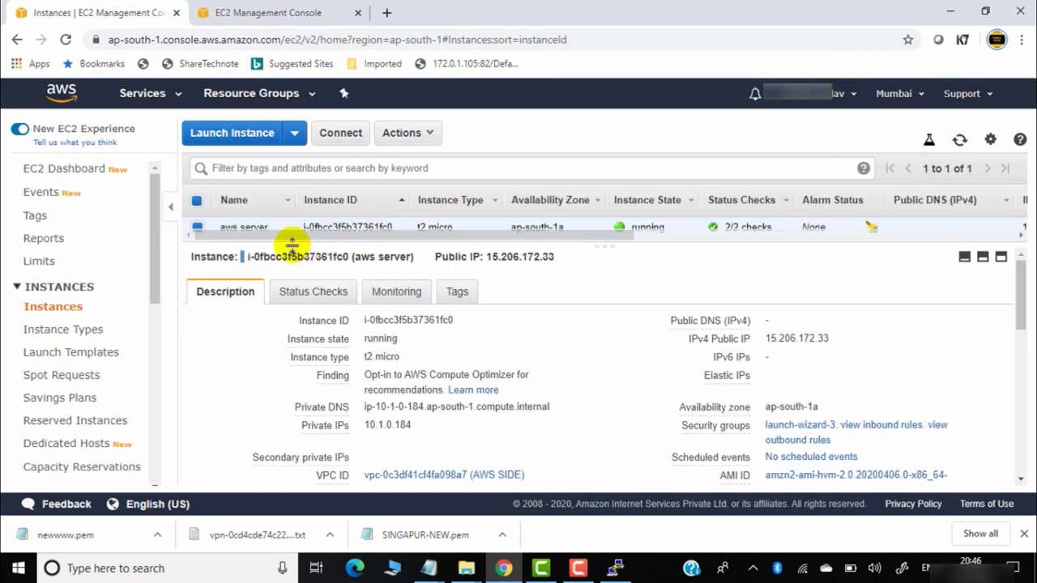
{"action": "left_click", "coordinate": [965, 257]}
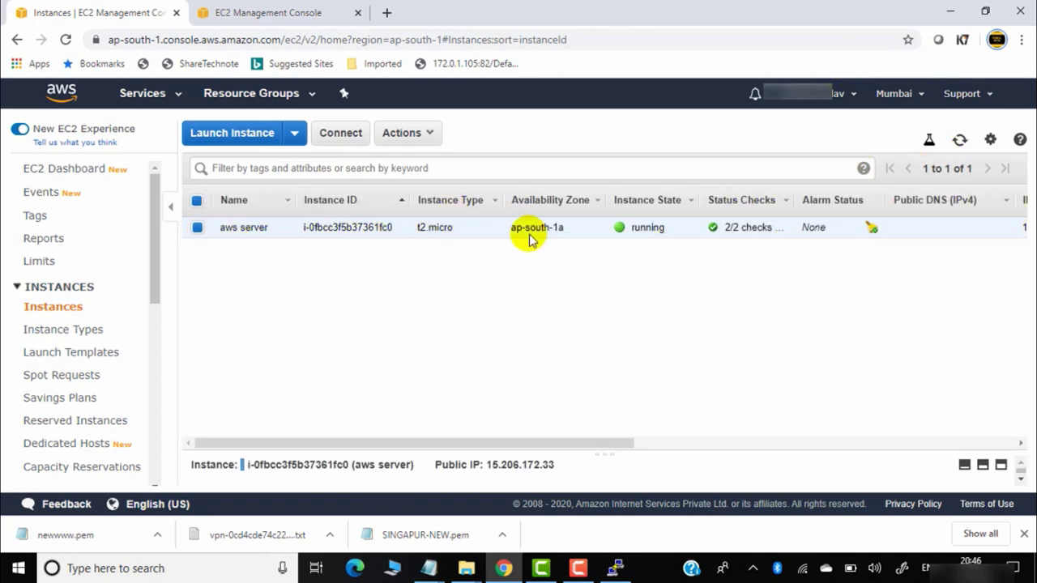
Open the aws server instance's security group launch-wizard-3 and bring up its inbound rules for editing
{"action": "left_click", "coordinate": [1001, 464]}
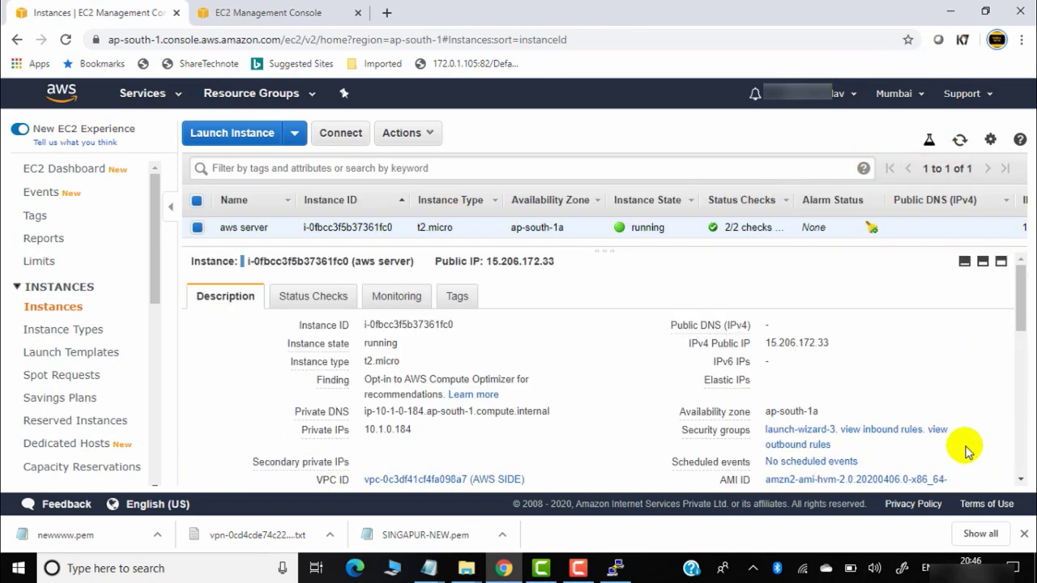
{"action": "mouse_move", "coordinate": [711, 430]}
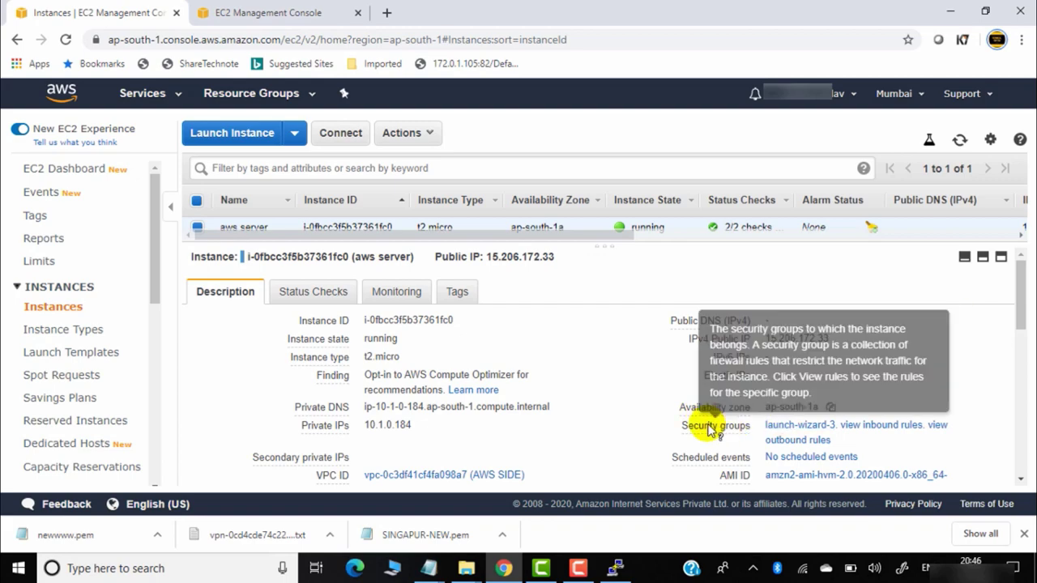
{"action": "left_click", "coordinate": [813, 432]}
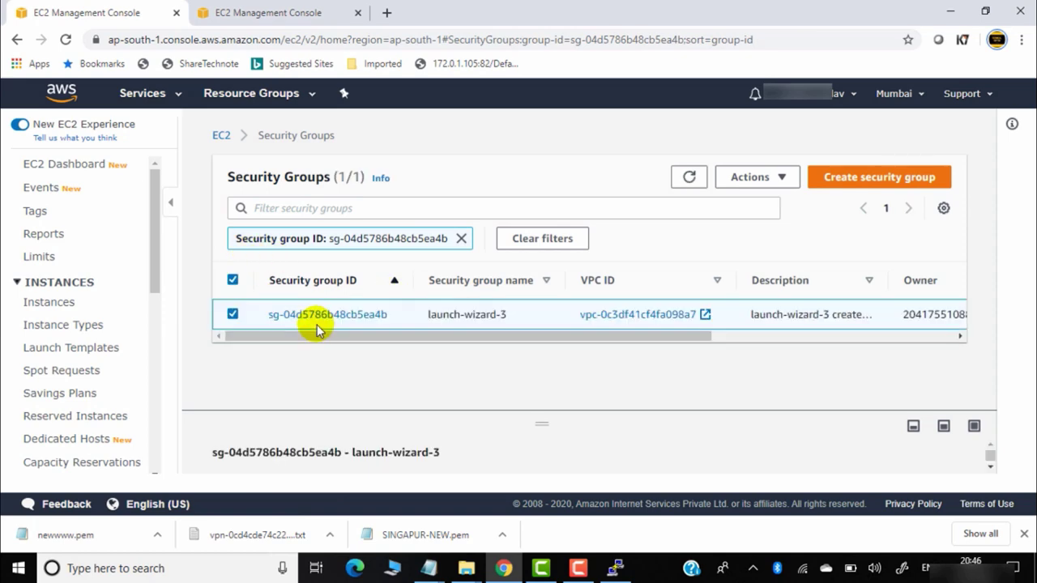
{"action": "left_click", "coordinate": [317, 316]}
{"action": "scroll", "coordinate": [285, 343], "scroll_direction": "down", "scroll_amount": 2}
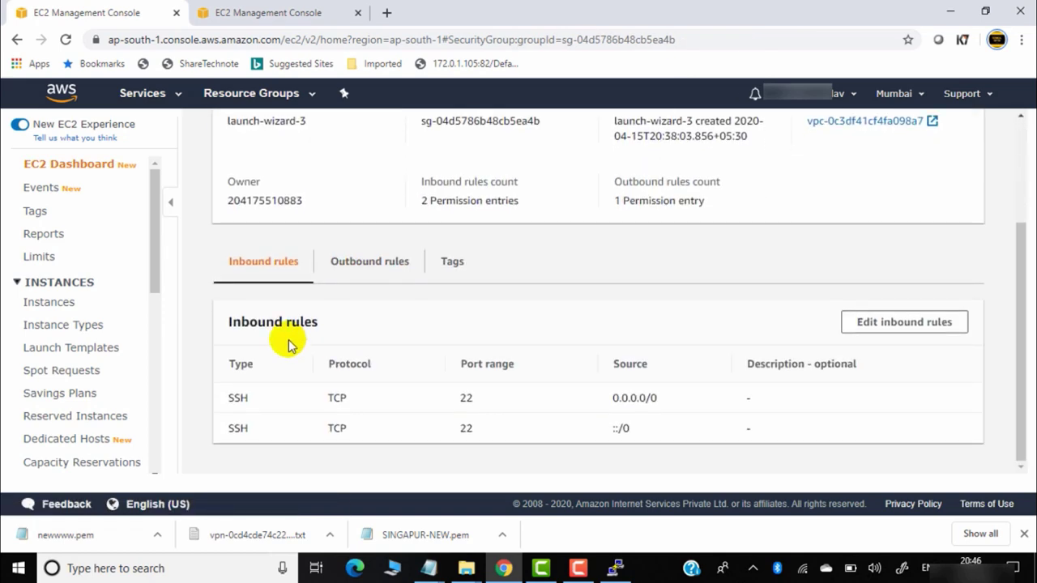
{"action": "left_click", "coordinate": [906, 326]}
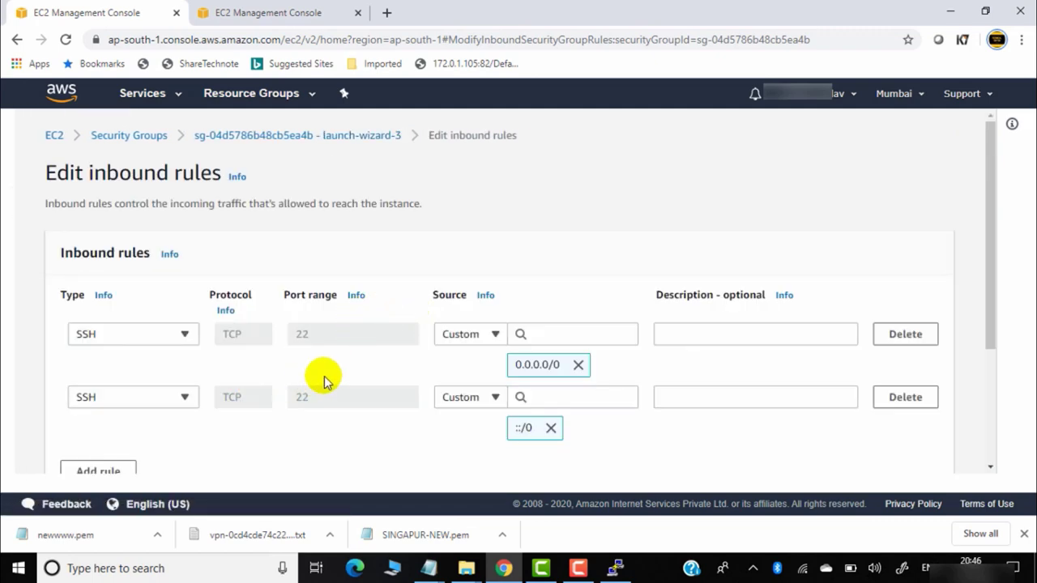
Add a Custom ICMP - IPv4 inbound rule for all ICMP traffic from Anywhere to launch-wizard-3 and save the rules
{"action": "scroll", "coordinate": [324, 375], "scroll_direction": "down", "scroll_amount": 2}
{"action": "left_click", "coordinate": [122, 323]}
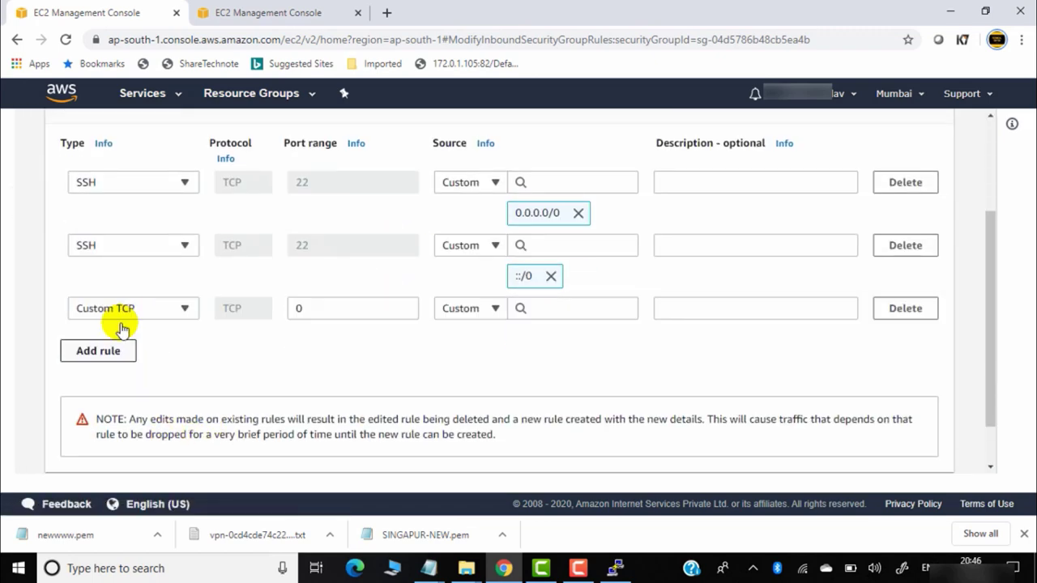
{"action": "left_click", "coordinate": [190, 309]}
{"action": "left_click", "coordinate": [163, 226]}
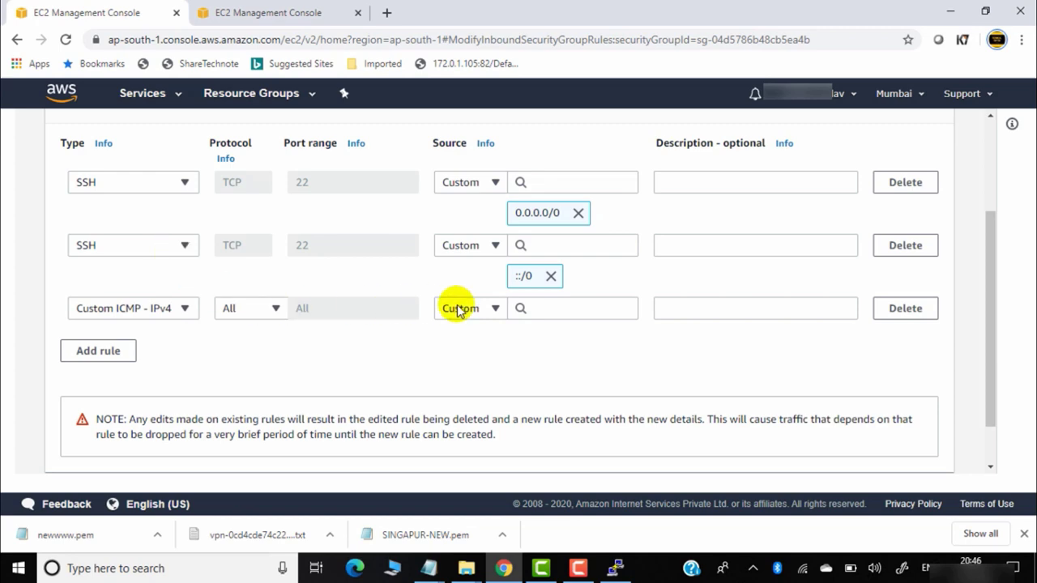
{"action": "left_click", "coordinate": [493, 308]}
{"action": "left_click", "coordinate": [493, 350]}
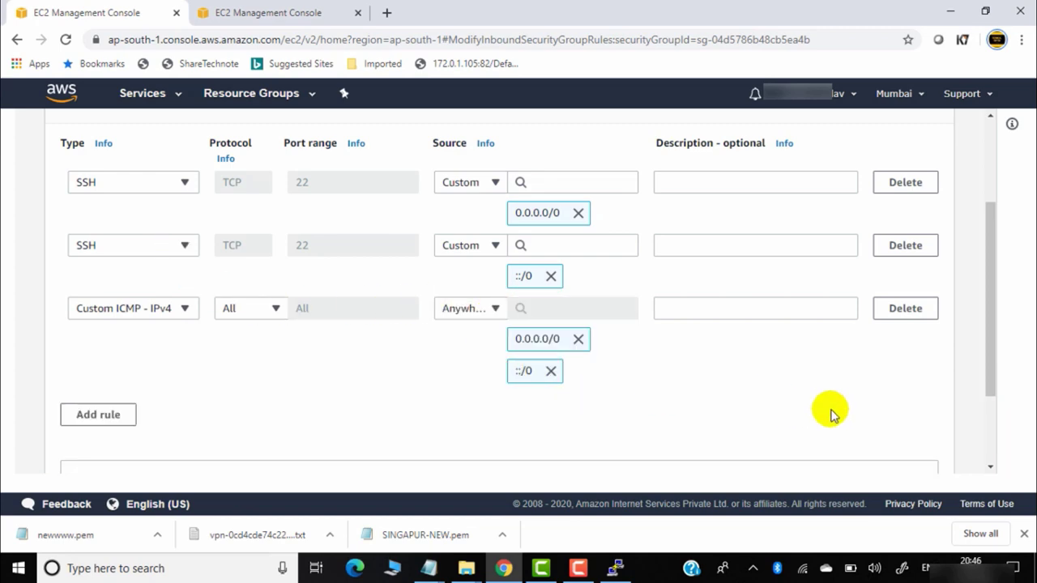
{"action": "scroll", "coordinate": [867, 430], "scroll_direction": "down", "scroll_amount": 2}
{"action": "left_click", "coordinate": [911, 449]}
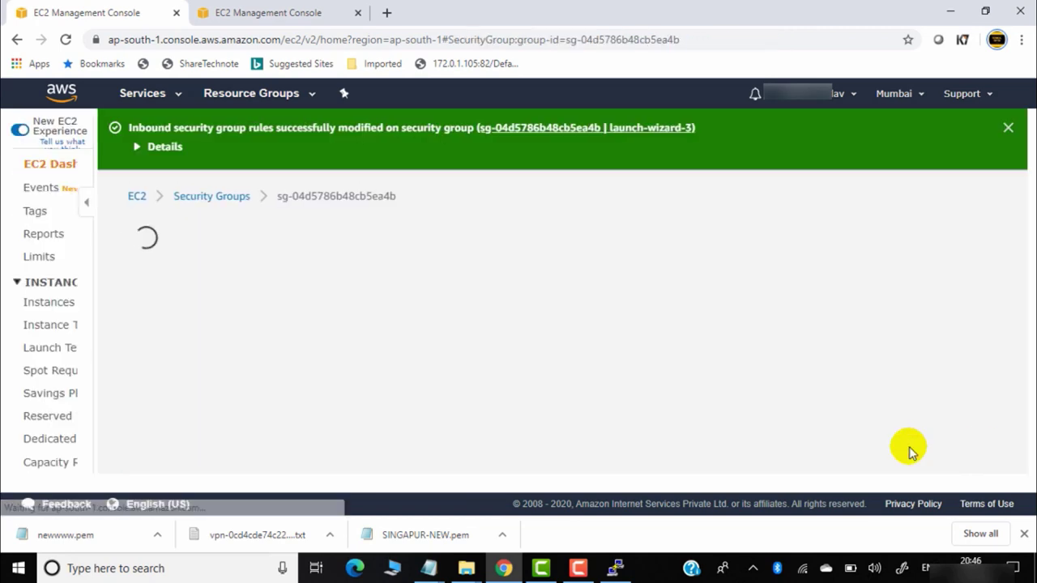
Switch to the PuTTY terminal and check the running ping to 10.1.0.184 for replies
{"action": "left_click", "coordinate": [559, 486]}
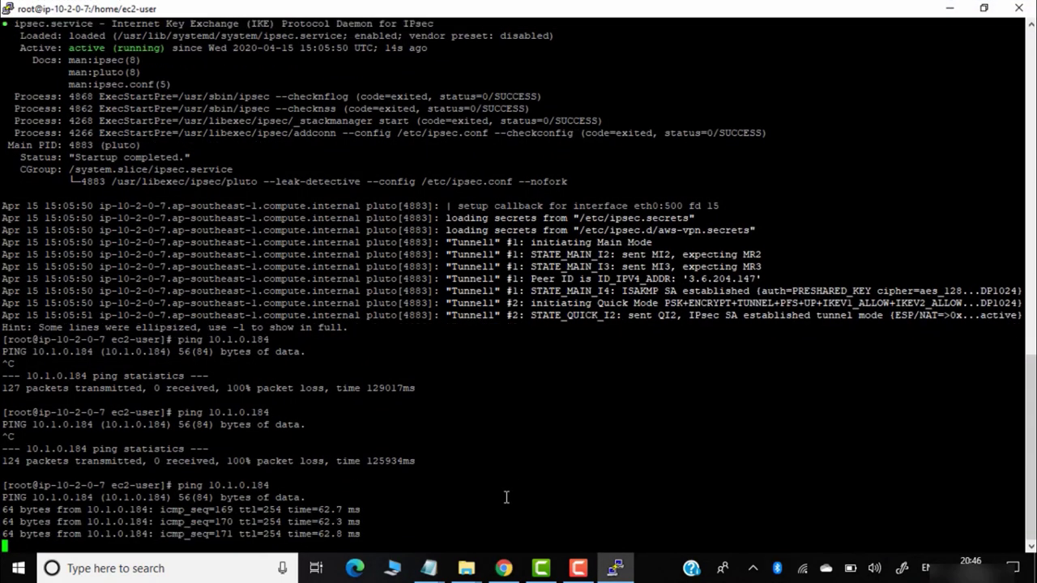
{"action": "key", "text": "Up"}
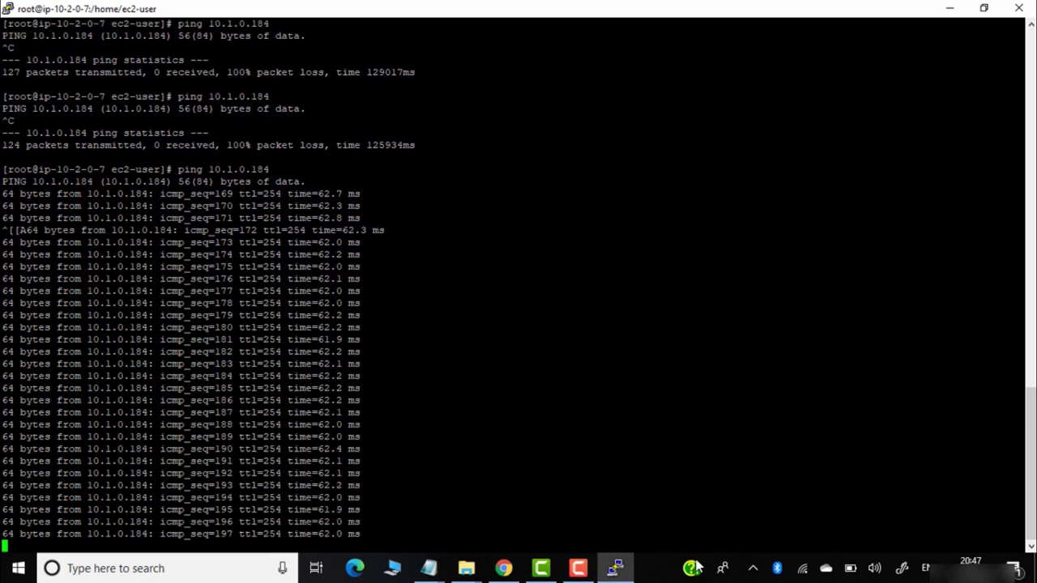
{"action": "left_click", "coordinate": [950, 8]}
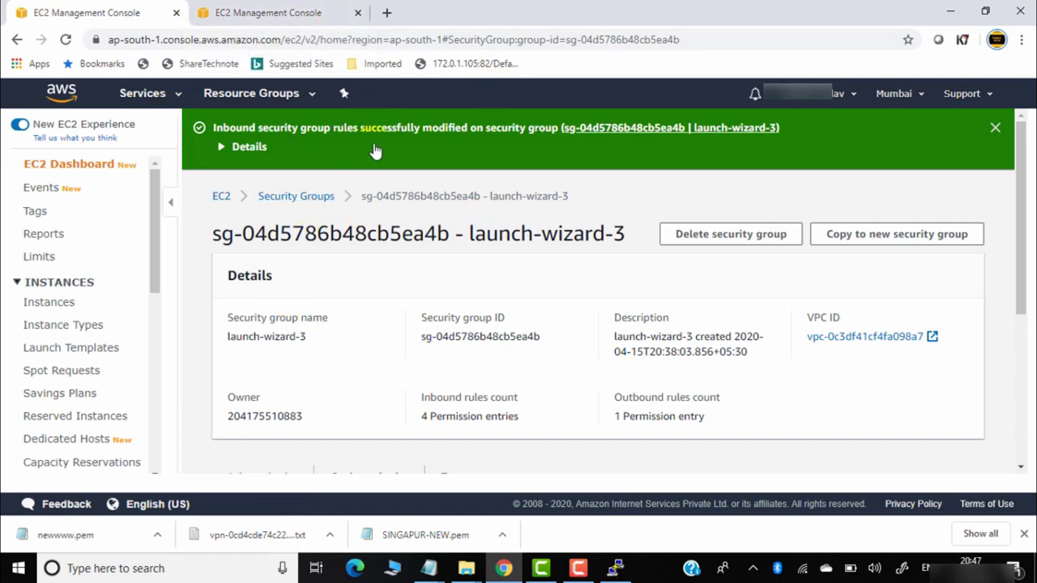
Return to the PuTTY terminal, stop the running ping to 10.1.0.184 and close the session
{"action": "left_click", "coordinate": [616, 568]}
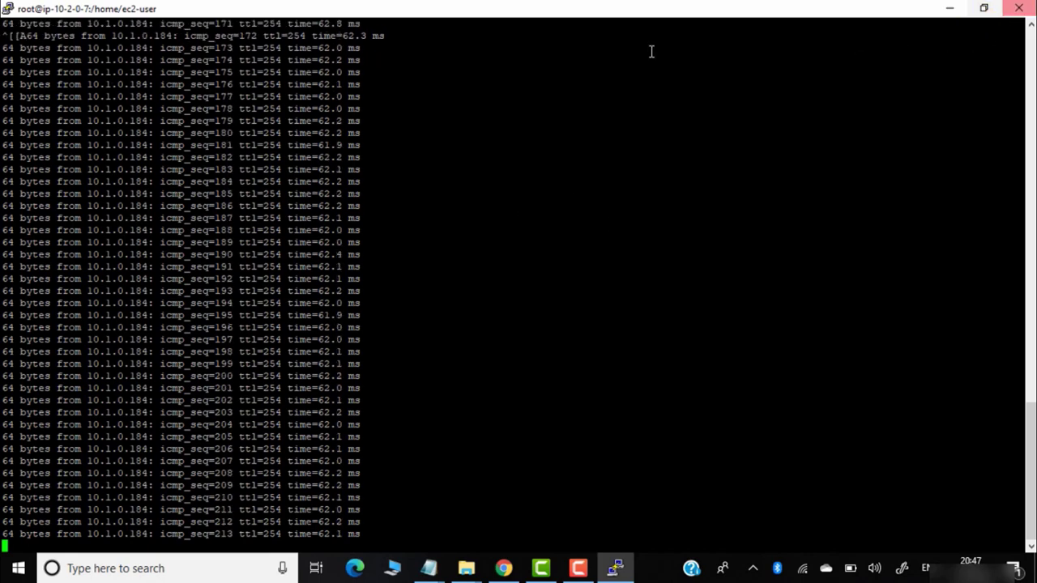
{"action": "key", "text": "ctrl+c"}
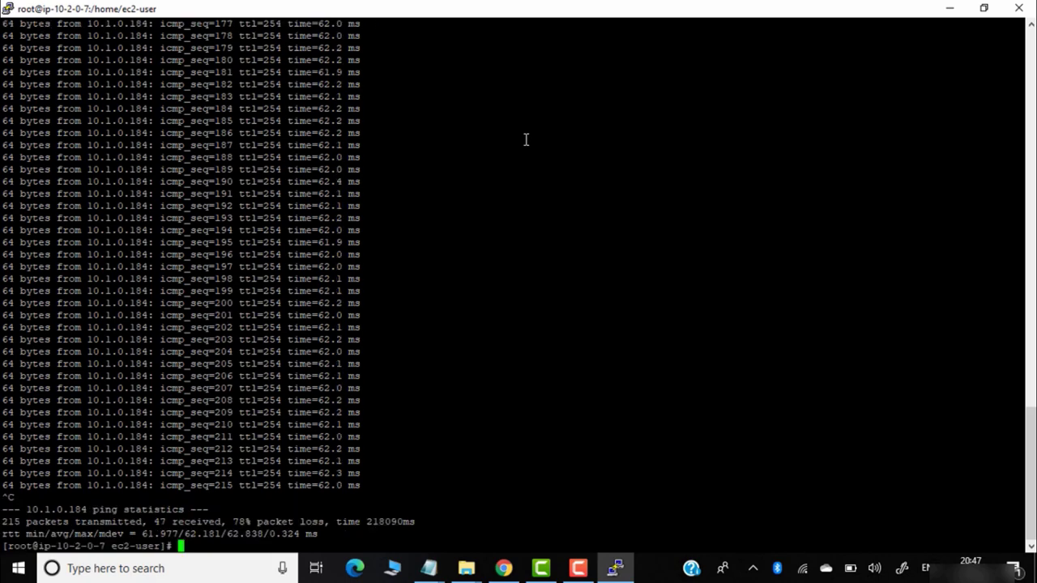
{"action": "left_click", "coordinate": [1018, 9]}
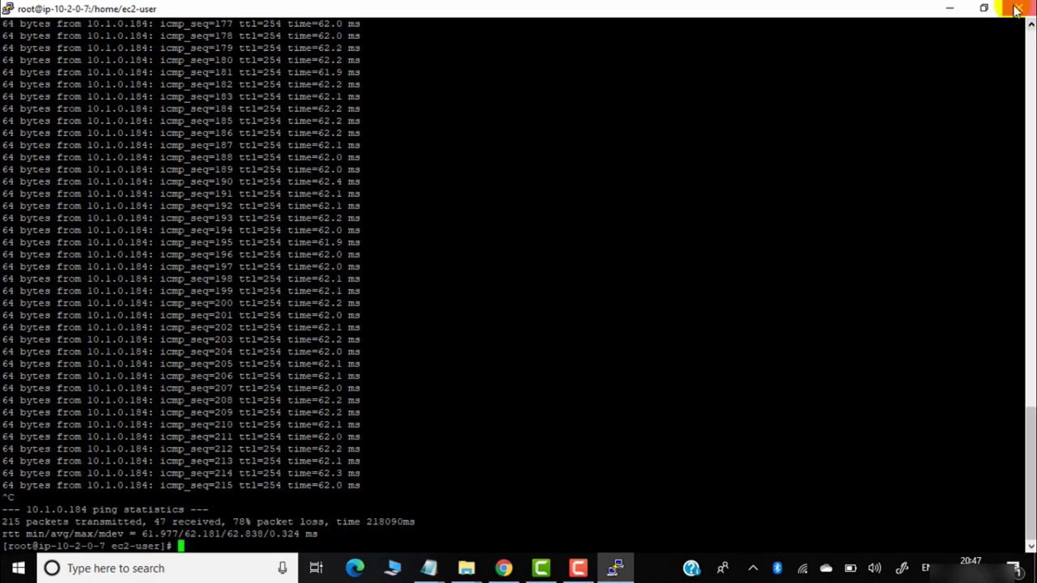
{"action": "left_click", "coordinate": [536, 341]}
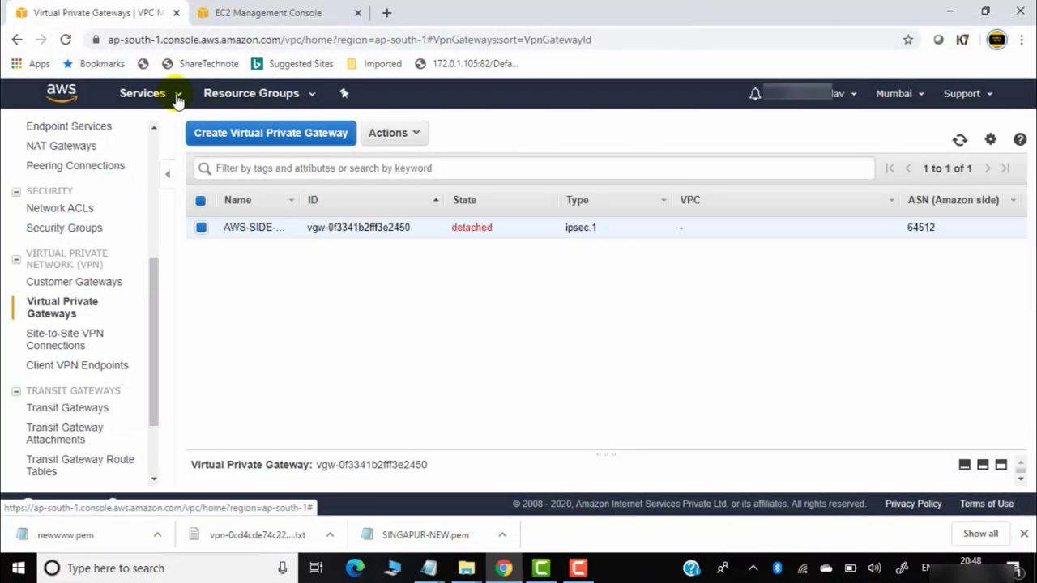
Terminate the aws server instance from Mumbai's running EC2 instances
{"action": "left_click", "coordinate": [177, 97]}
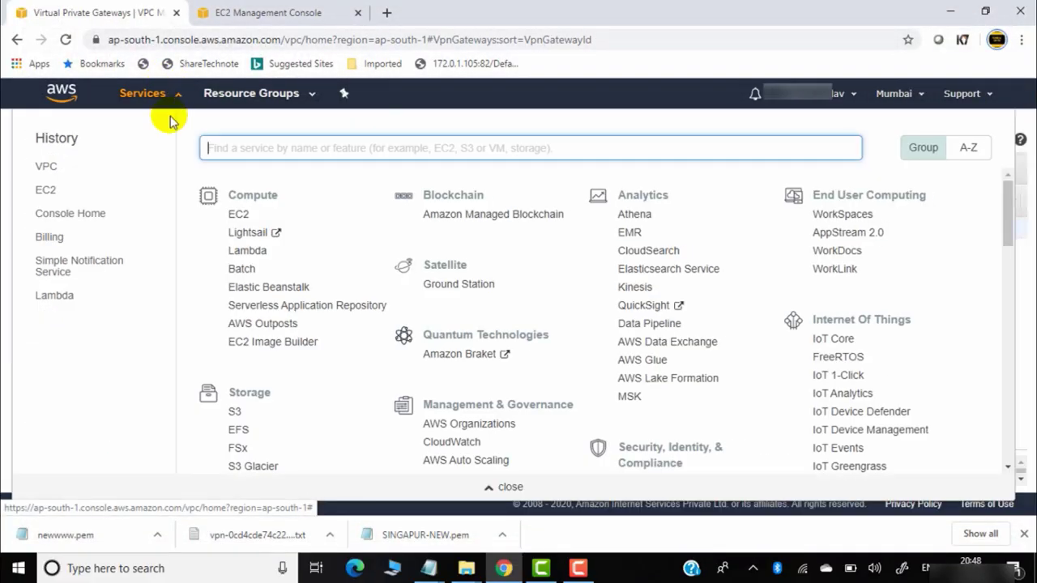
{"action": "left_click", "coordinate": [42, 192]}
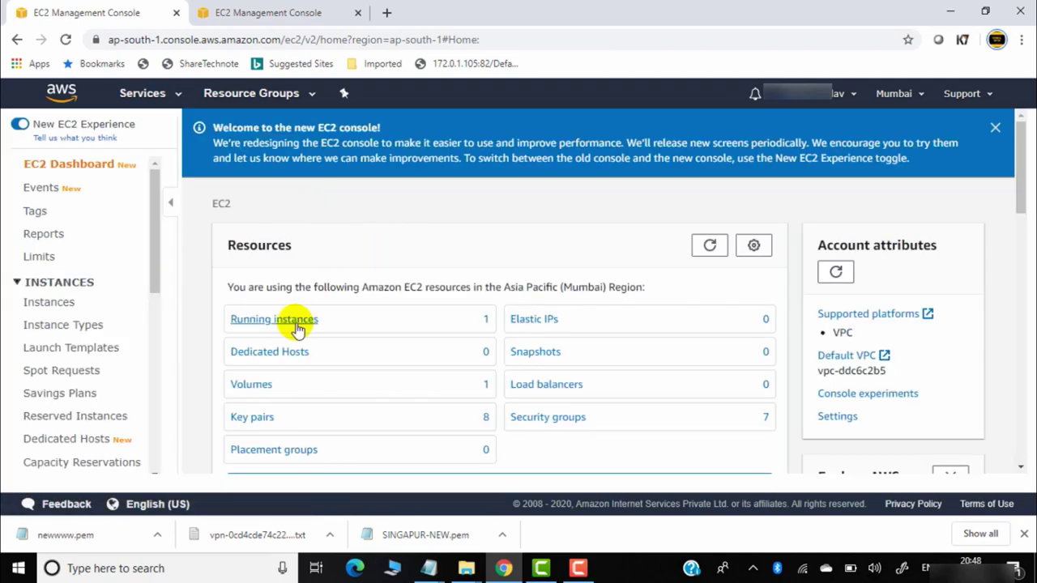
{"action": "left_click", "coordinate": [300, 322]}
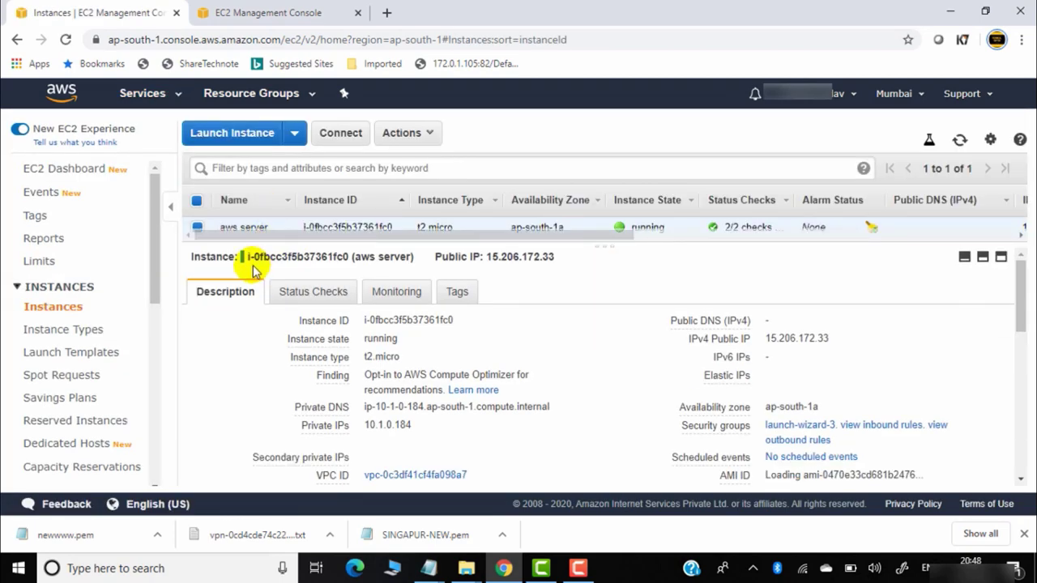
{"action": "left_click", "coordinate": [964, 256]}
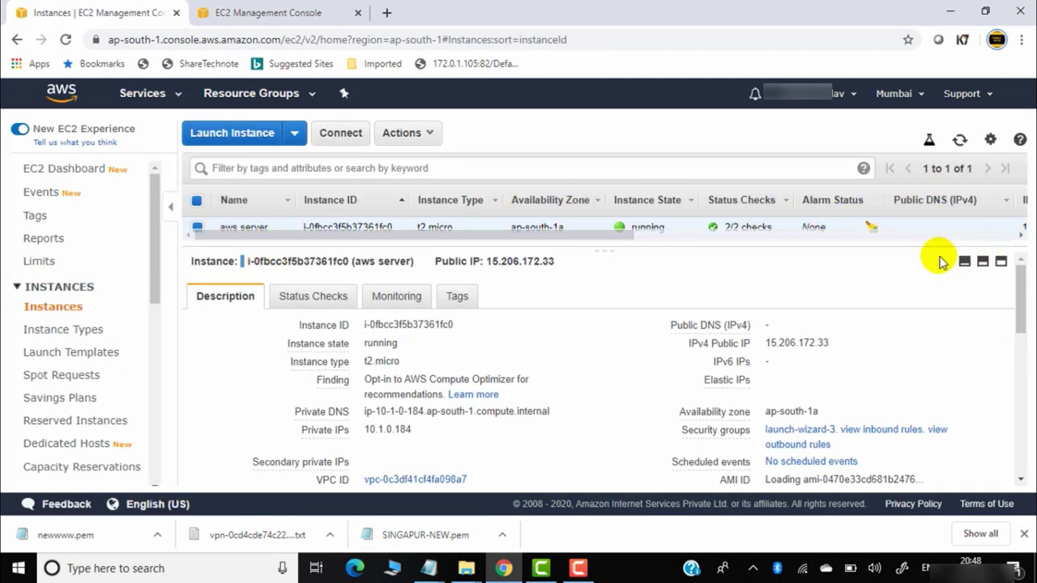
{"action": "left_click", "coordinate": [423, 134]}
{"action": "mouse_move", "coordinate": [535, 235]}
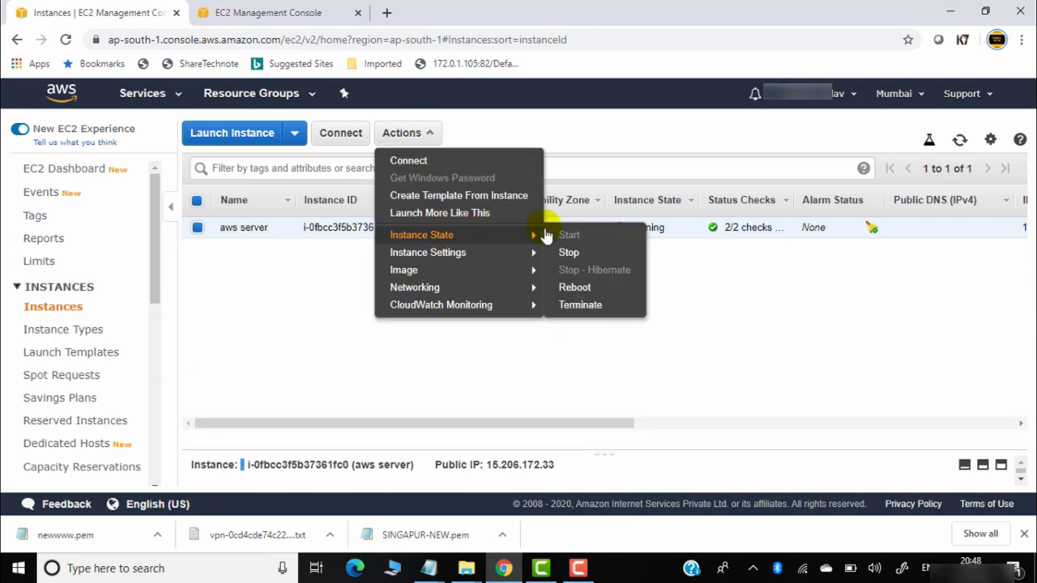
{"action": "left_click", "coordinate": [602, 303]}
{"action": "left_click", "coordinate": [761, 400]}
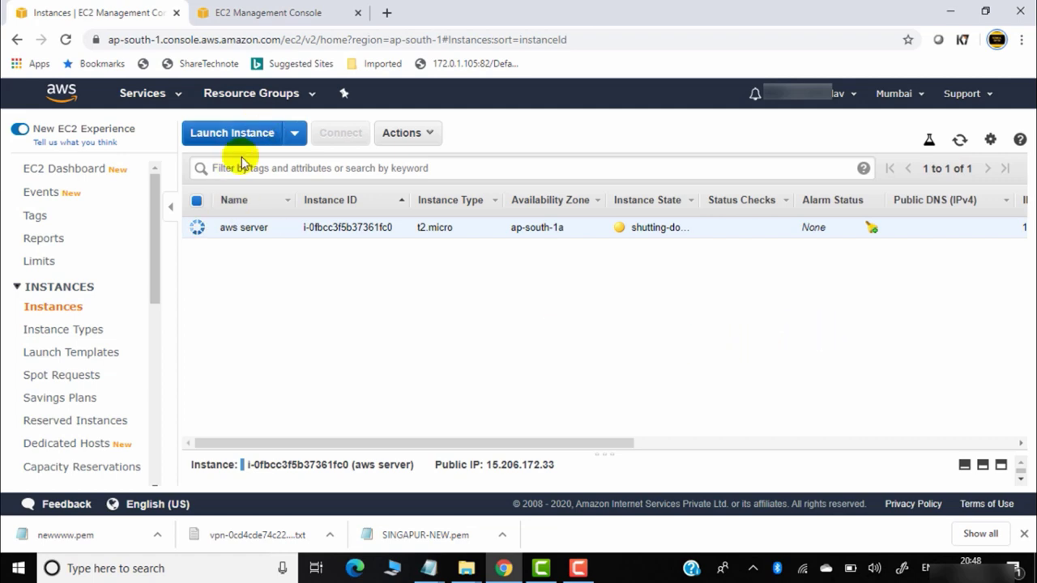
Open the Mumbai VPC console and bring its Virtual Private Network section into view
{"action": "left_click", "coordinate": [176, 95]}
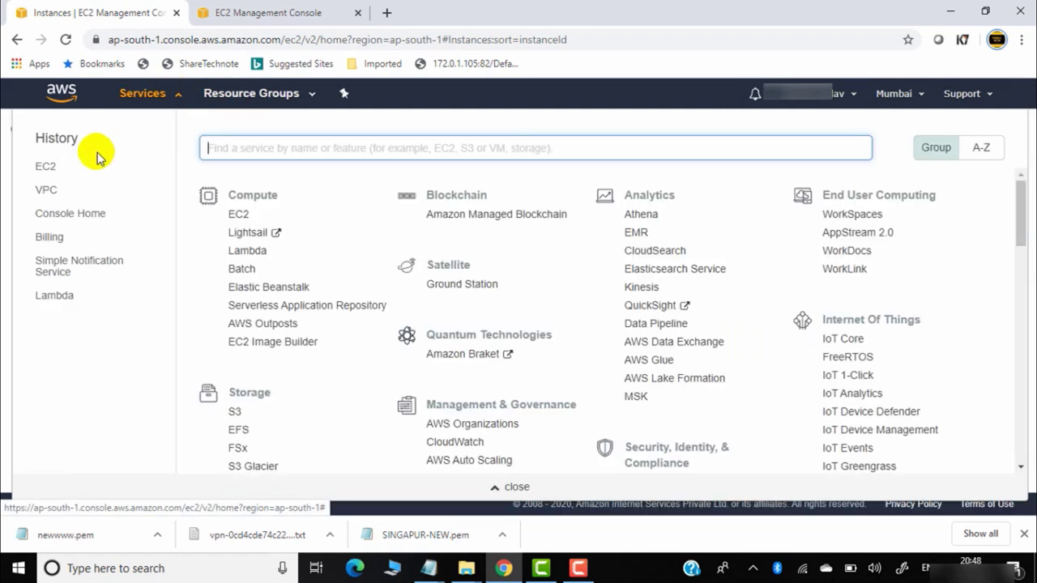
{"action": "left_click", "coordinate": [46, 190]}
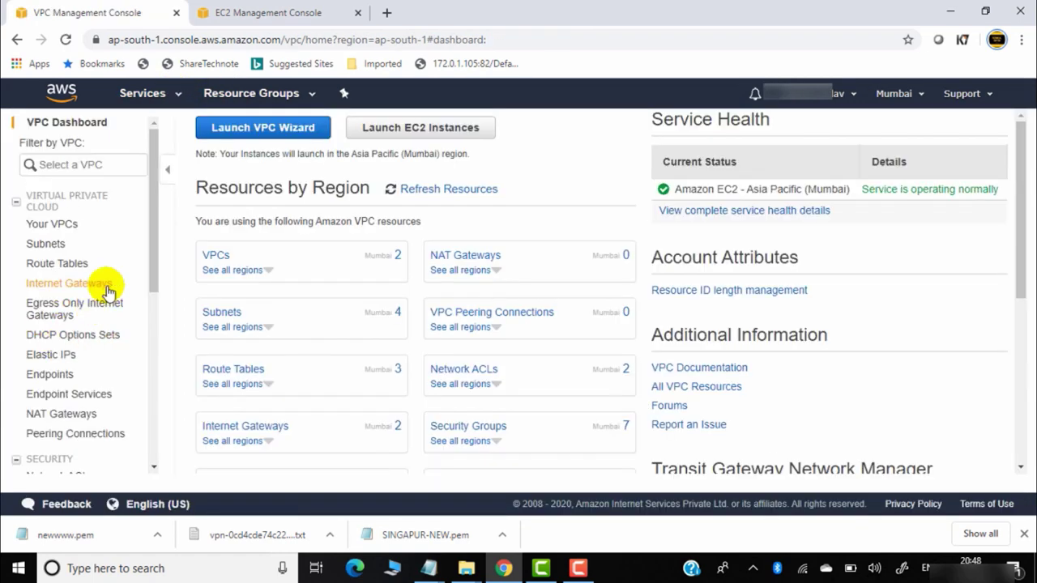
{"action": "left_click_drag", "start_coordinate": [148, 219], "coordinate": [158, 366]}
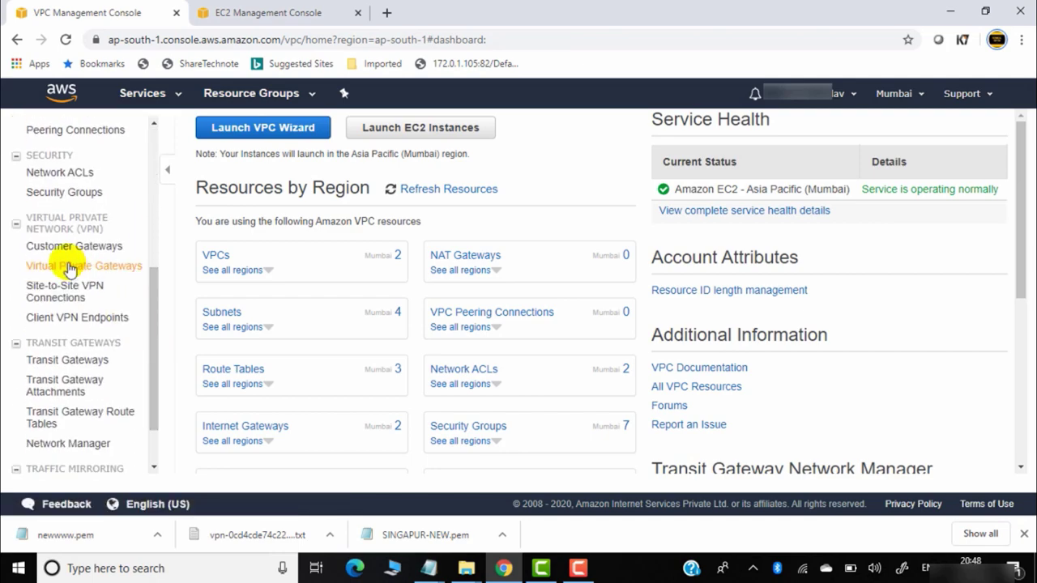
Try to delete the customer gateway CG-AWS-SIDE
{"action": "left_click", "coordinate": [77, 251]}
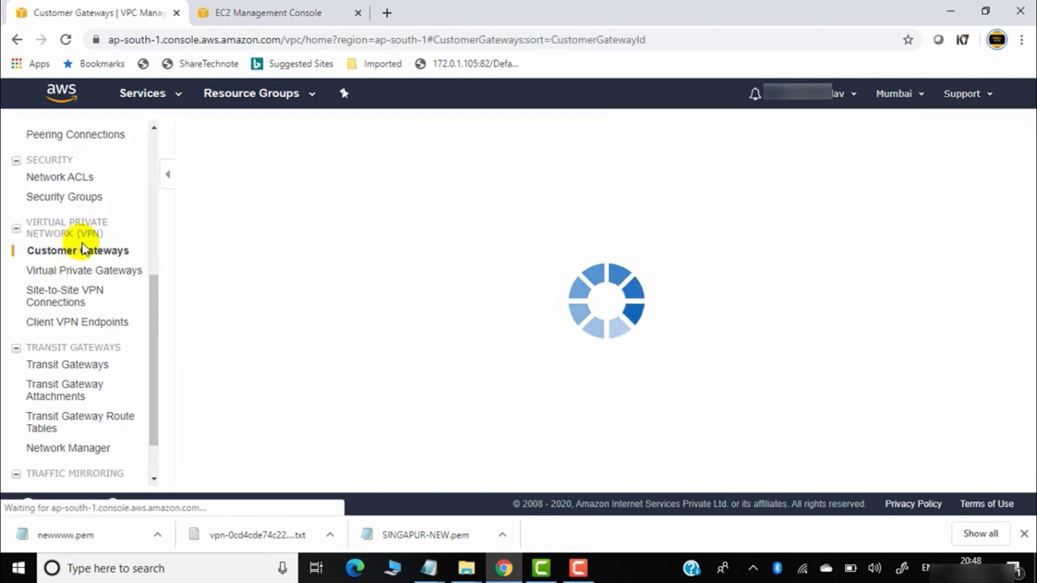
{"action": "left_click", "coordinate": [374, 132]}
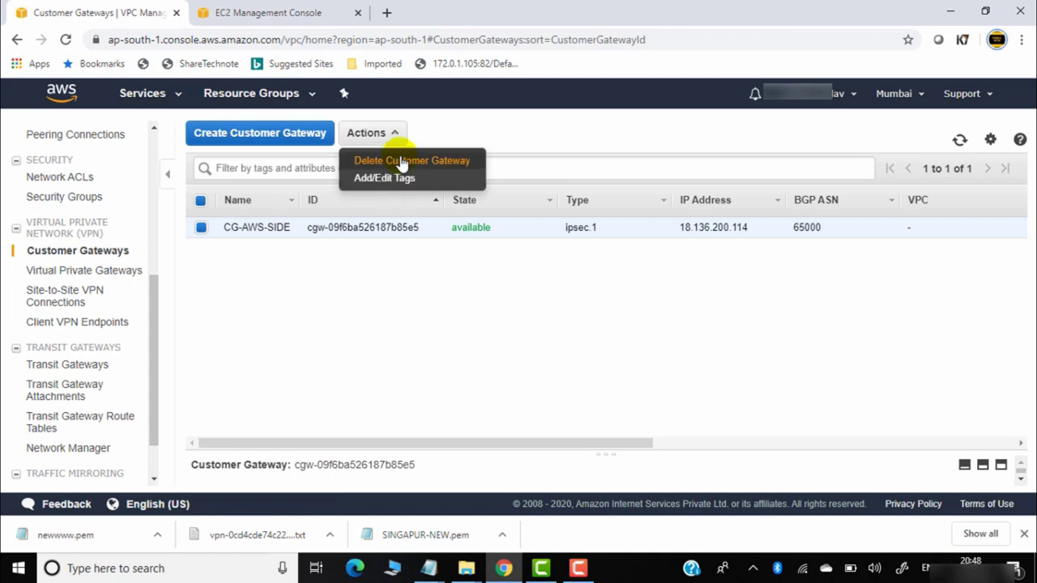
{"action": "left_click", "coordinate": [395, 162]}
{"action": "left_click", "coordinate": [739, 345]}
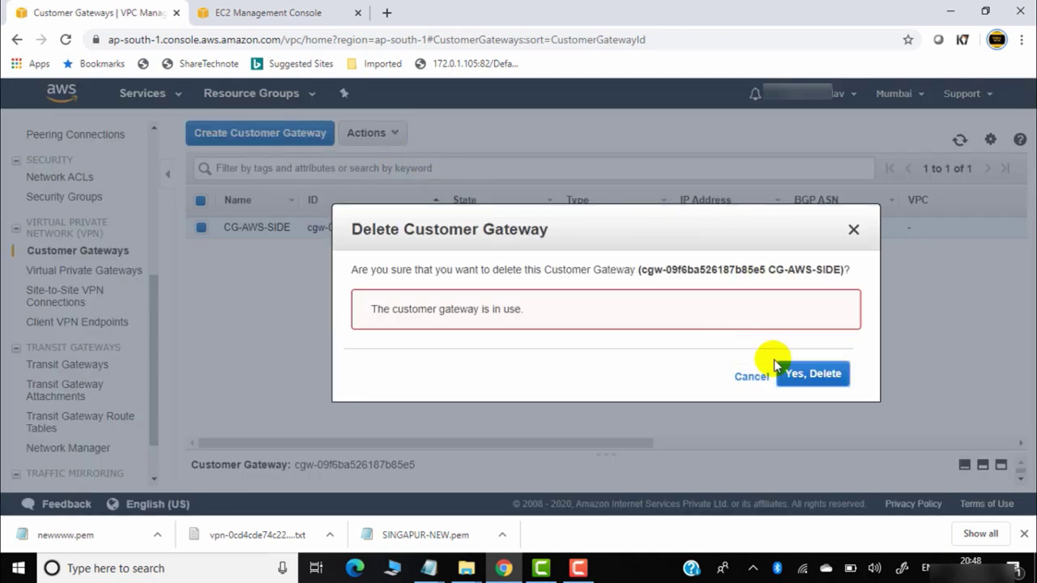
{"action": "left_click", "coordinate": [755, 377]}
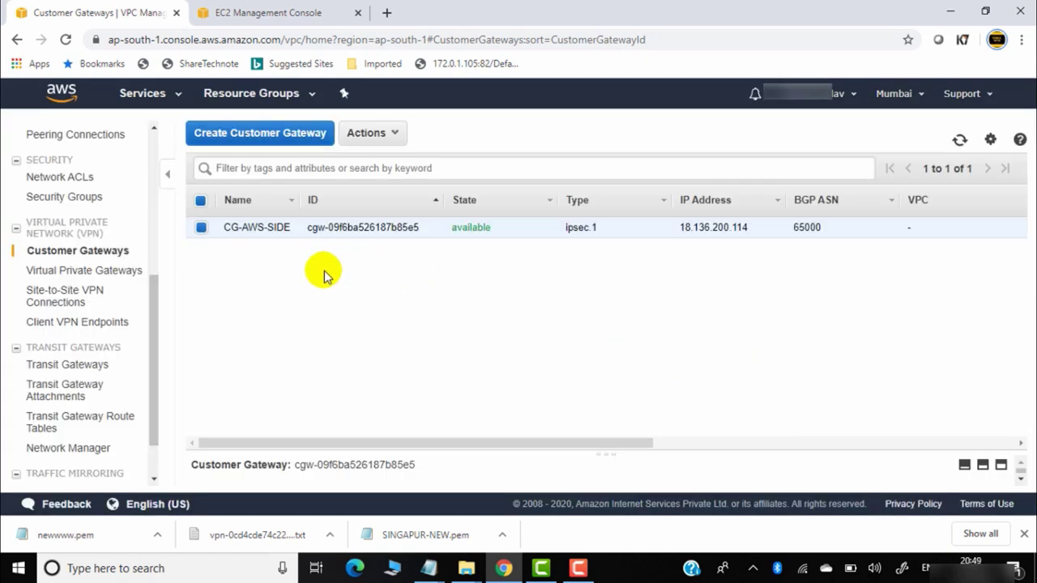
Delete the site-to-site VPN connection vpn-0cd4cde74c225dcc6
{"action": "left_click", "coordinate": [65, 297]}
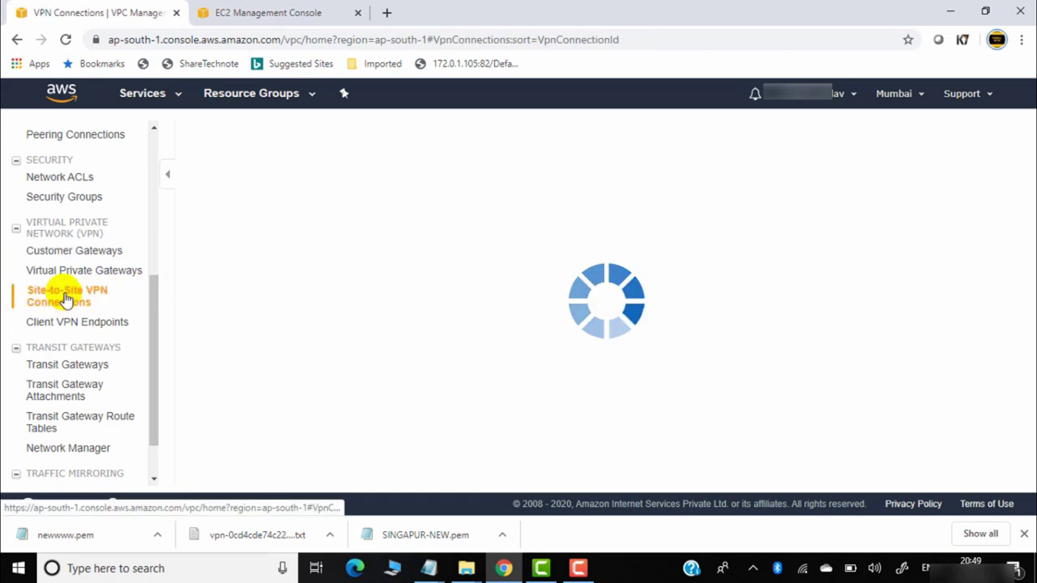
{"action": "left_click", "coordinate": [503, 133]}
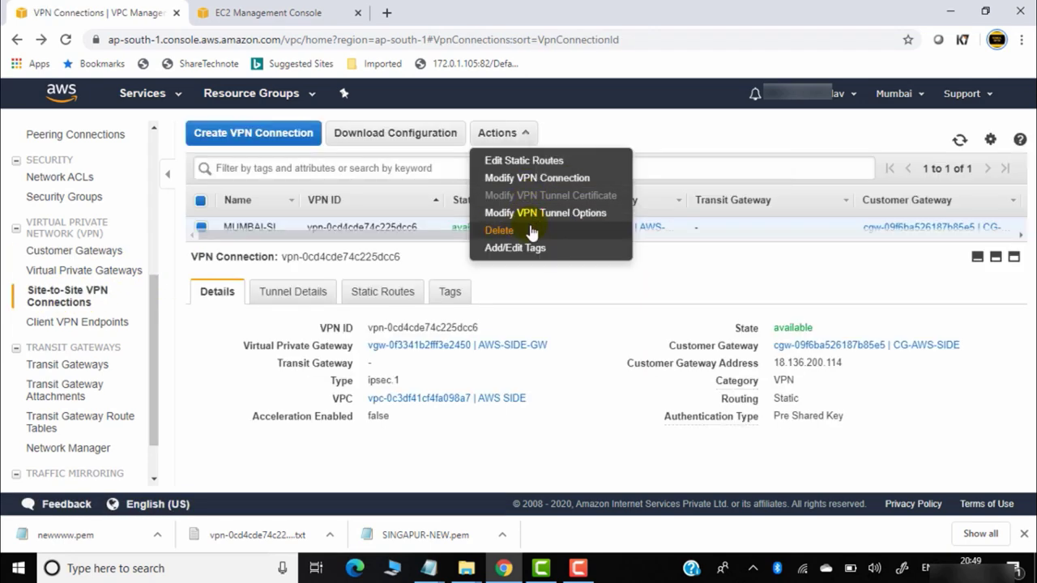
{"action": "left_click", "coordinate": [530, 229]}
{"action": "left_click", "coordinate": [762, 347]}
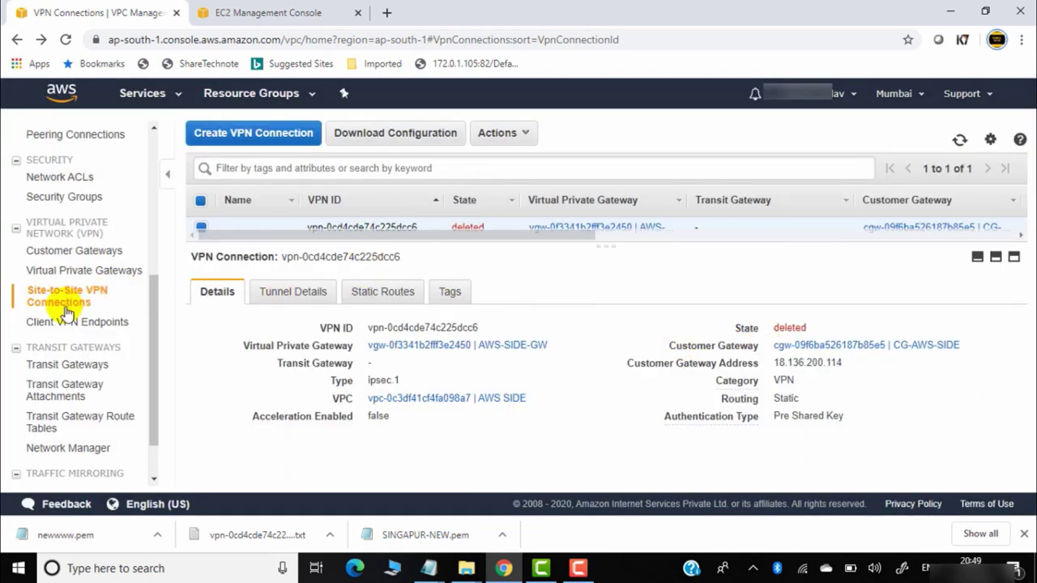
Open the virtual private gateways and check the AWS-SIDE gateway's state and available actions
{"action": "left_click", "coordinate": [82, 272]}
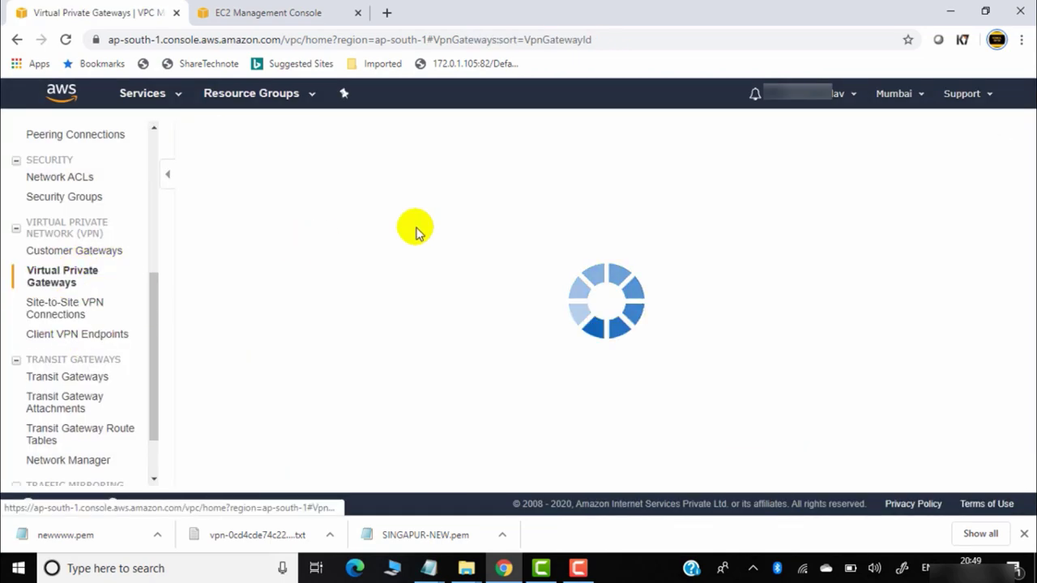
{"action": "left_click", "coordinate": [379, 136]}
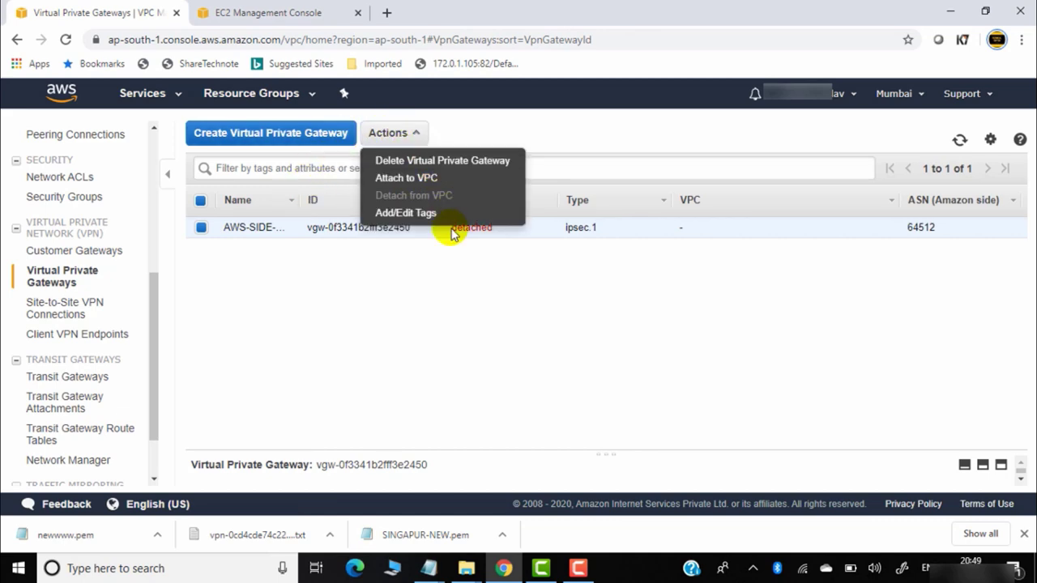
{"action": "left_click", "coordinate": [462, 278]}
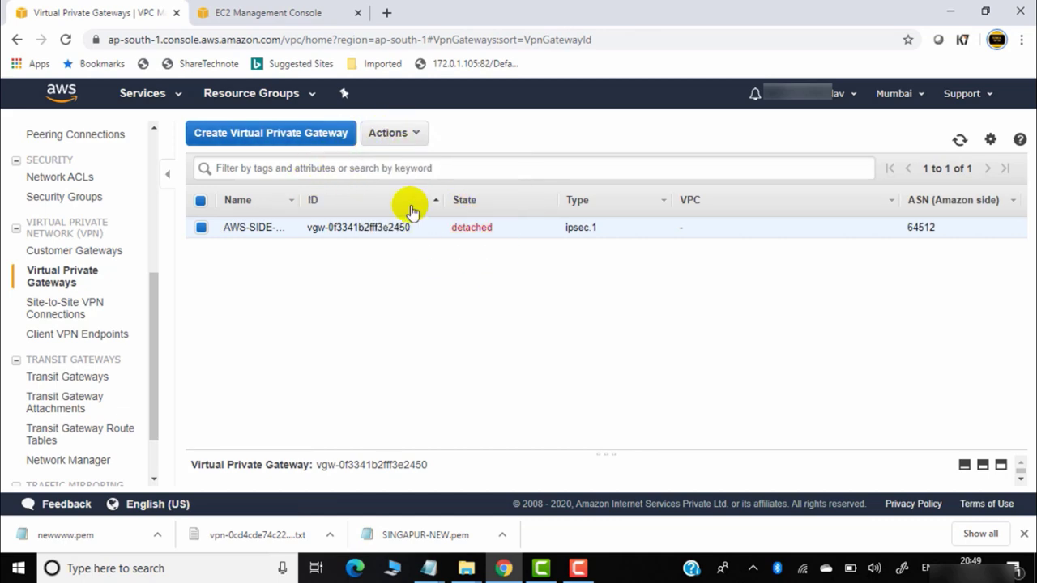
Delete the detached virtual private gateway AWS-SIDE-GW and confirm the deletion
{"action": "left_click", "coordinate": [412, 133]}
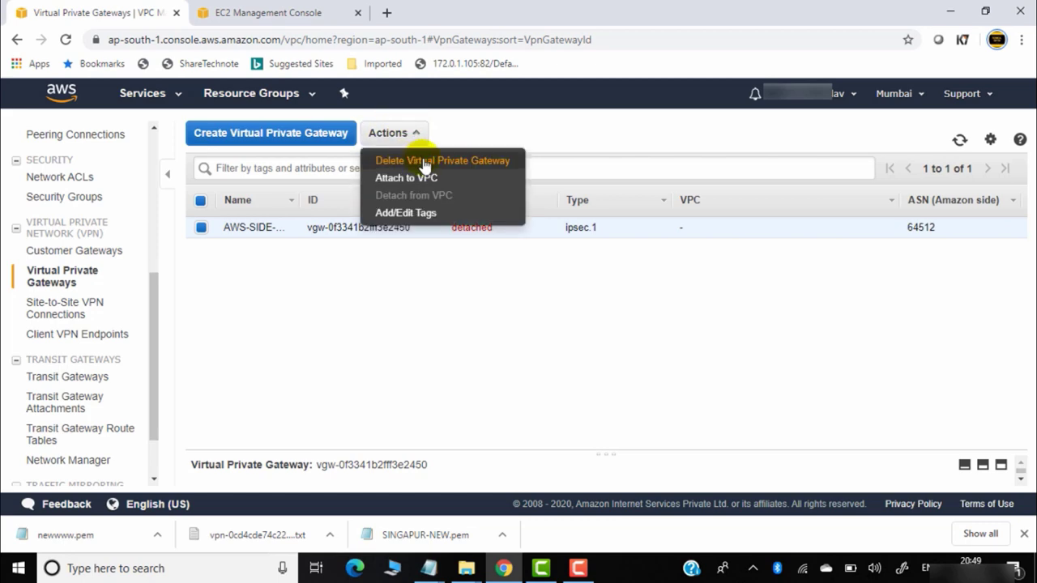
{"action": "left_click", "coordinate": [422, 162]}
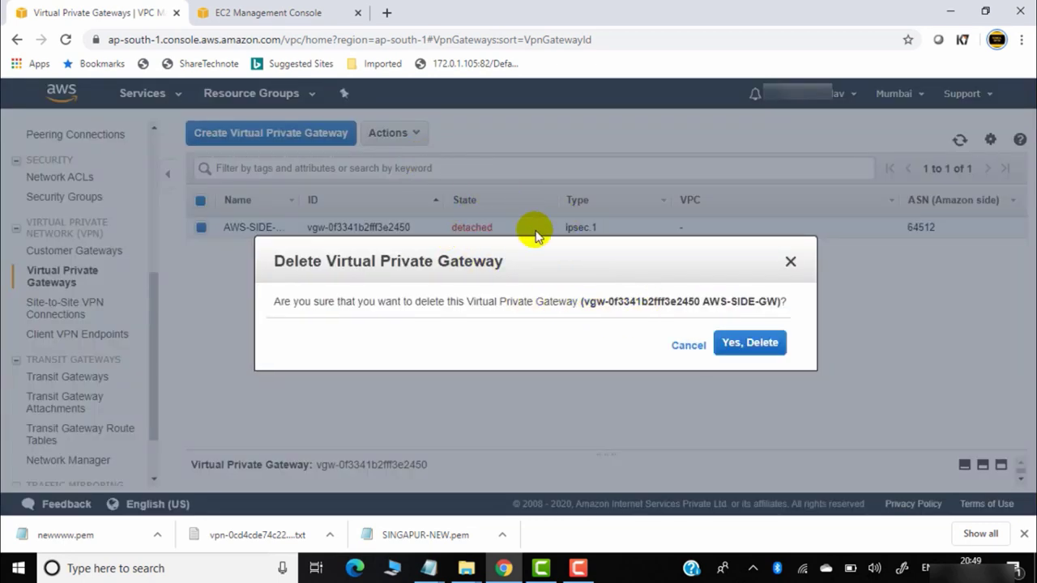
{"action": "left_click", "coordinate": [753, 351]}
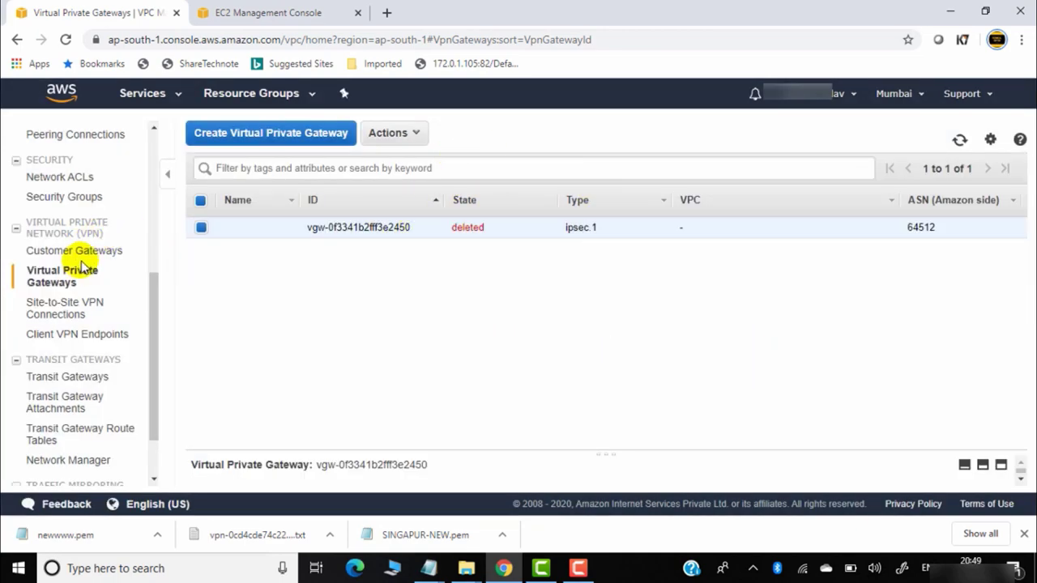
Open the customer gateways and delete the gateway CG-AWS-SIDE, confirming the deletion
{"action": "left_click", "coordinate": [36, 248]}
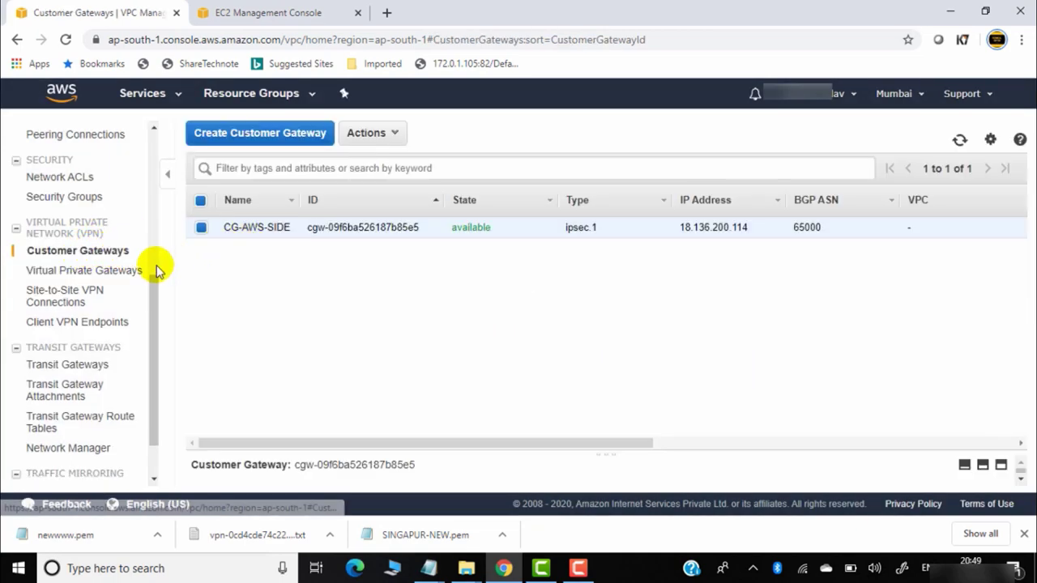
{"action": "left_click", "coordinate": [393, 138]}
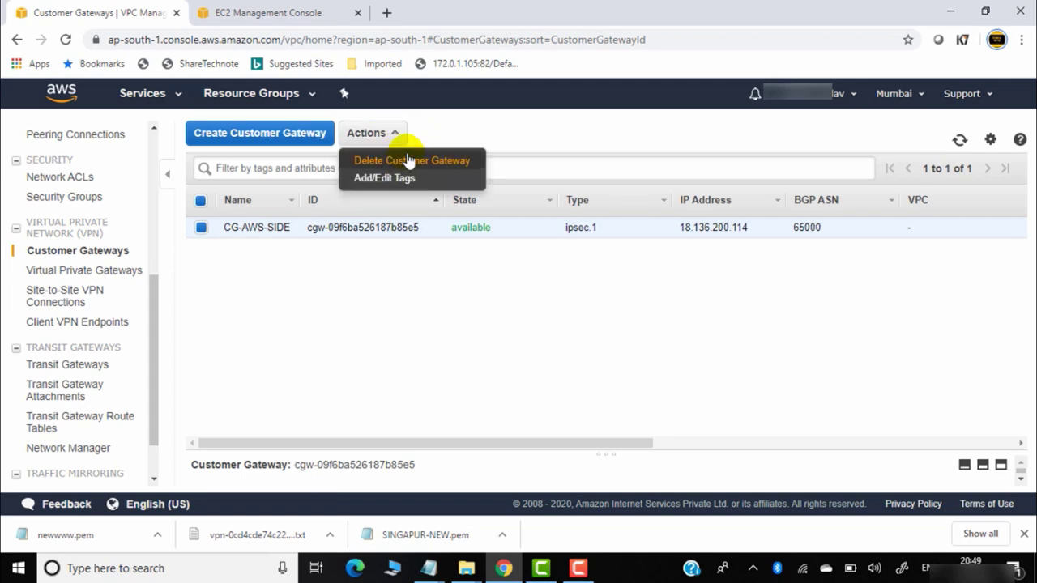
{"action": "left_click", "coordinate": [409, 157]}
{"action": "left_click", "coordinate": [755, 341]}
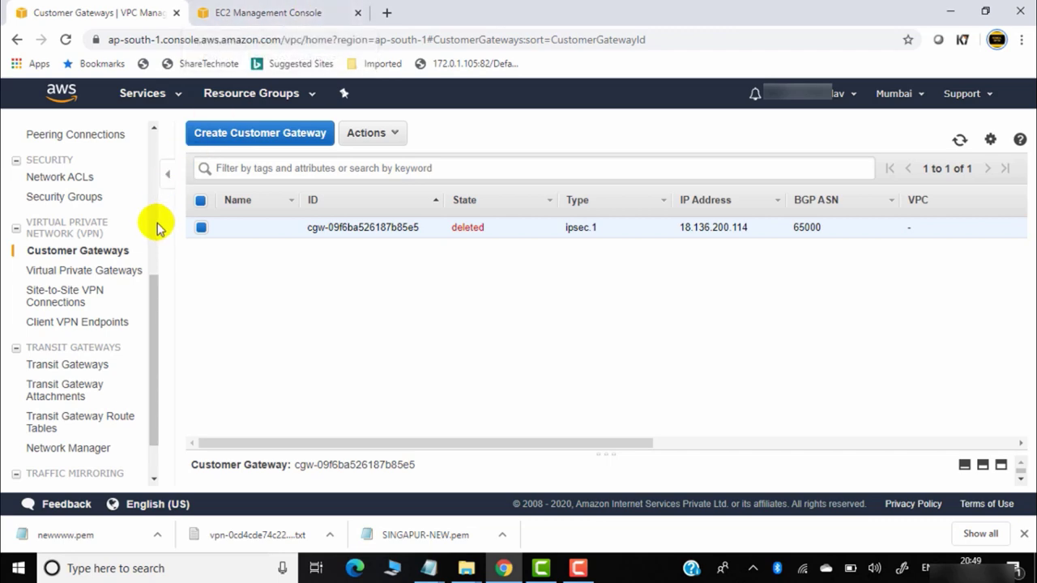
Open the list of VPCs in the Mumbai region
{"action": "scroll", "coordinate": [158, 259], "scroll_direction": "up", "scroll_amount": 5}
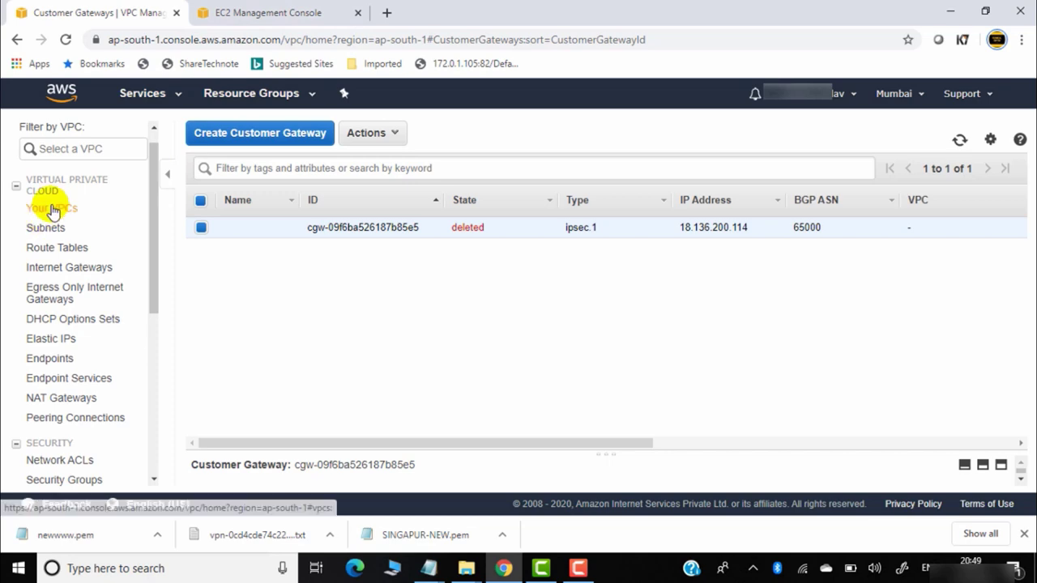
{"action": "left_click", "coordinate": [53, 208]}
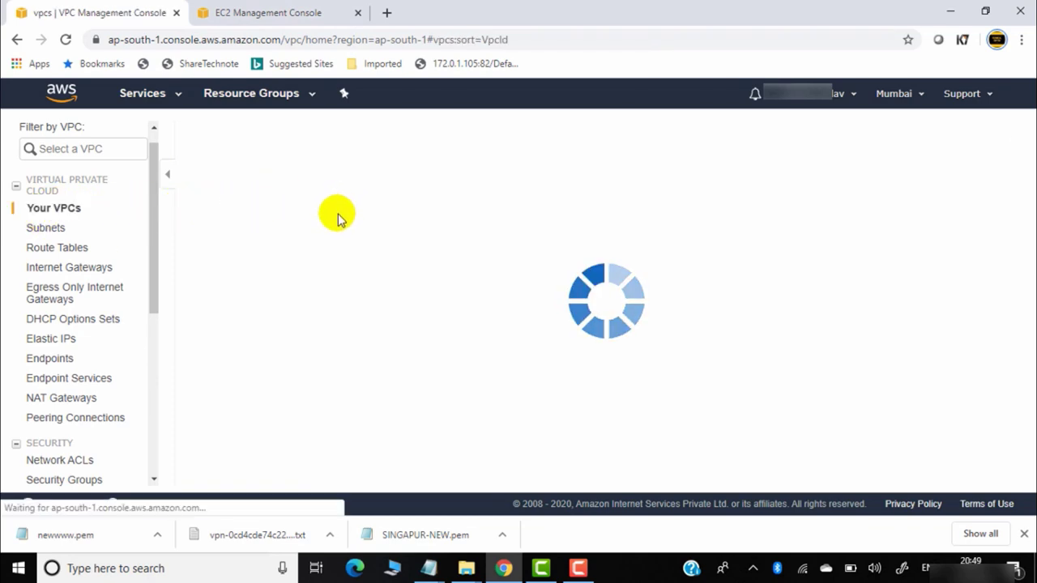